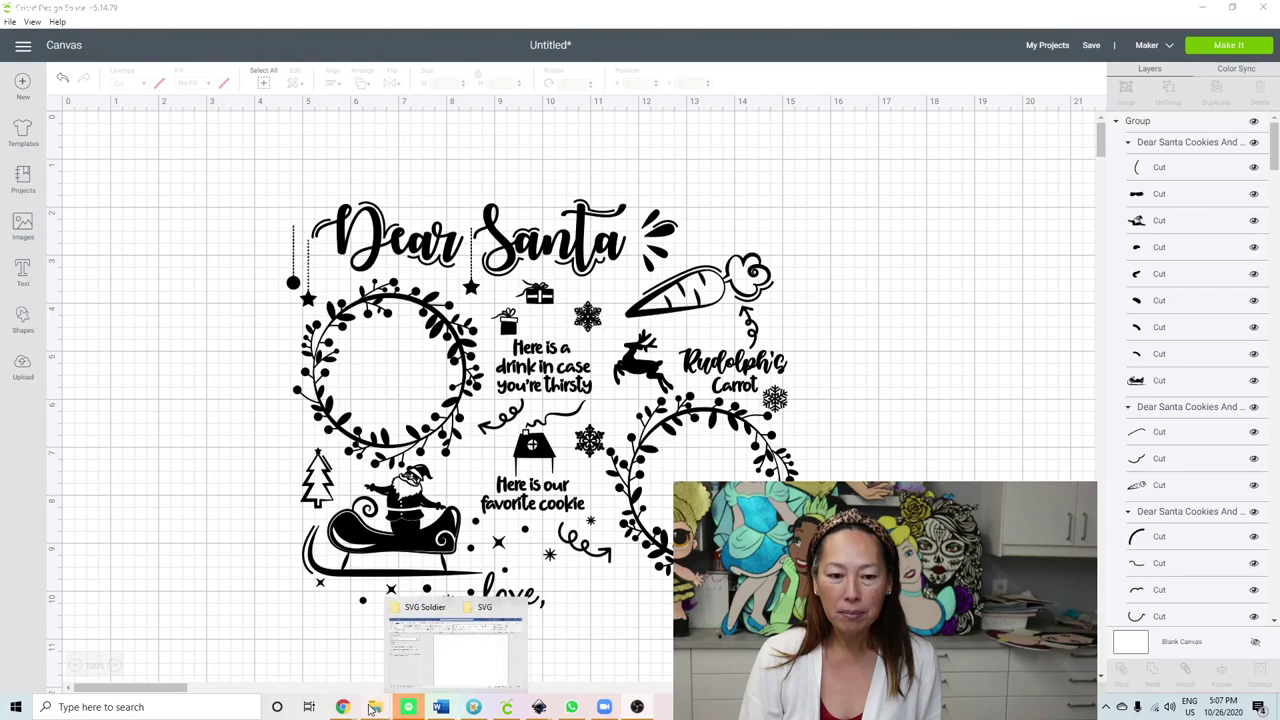
Step: Switch to the Creative Fabrica page to look at the Dear Santa Cookies and Milk product, and return to Cricut Design Space
mouse_move(345, 707)
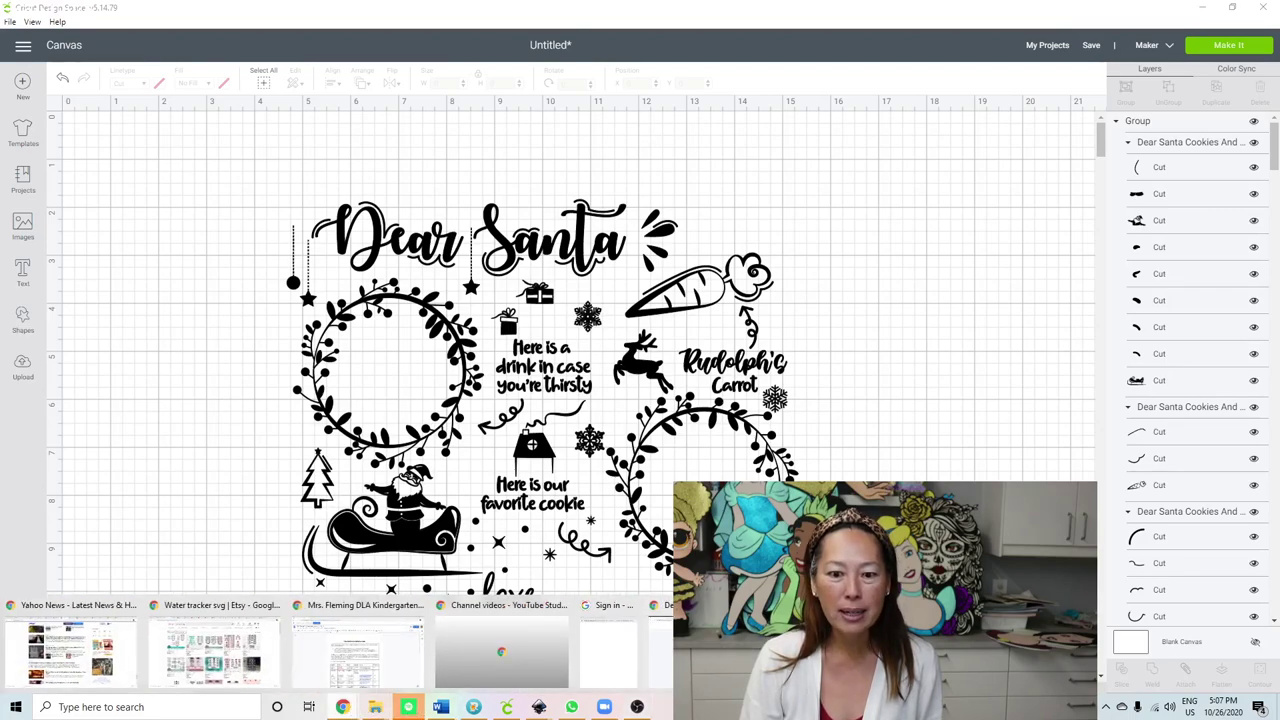
left_click(660, 645)
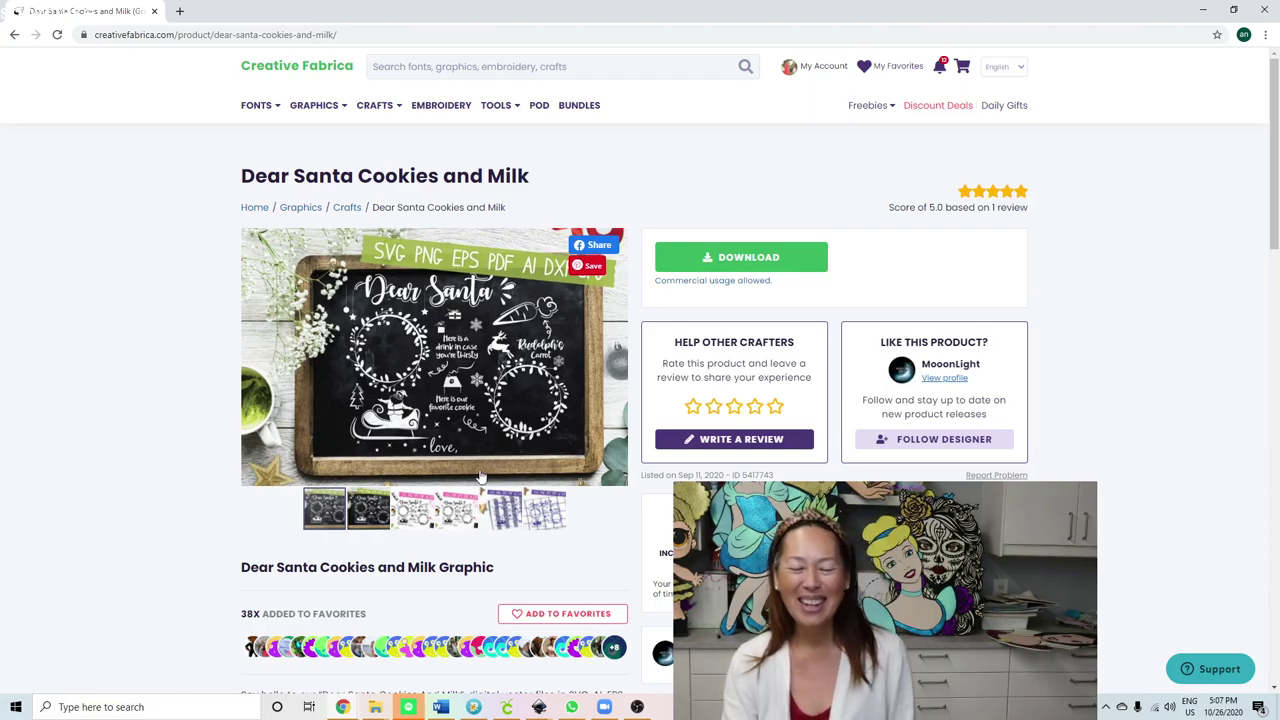
left_click(507, 708)
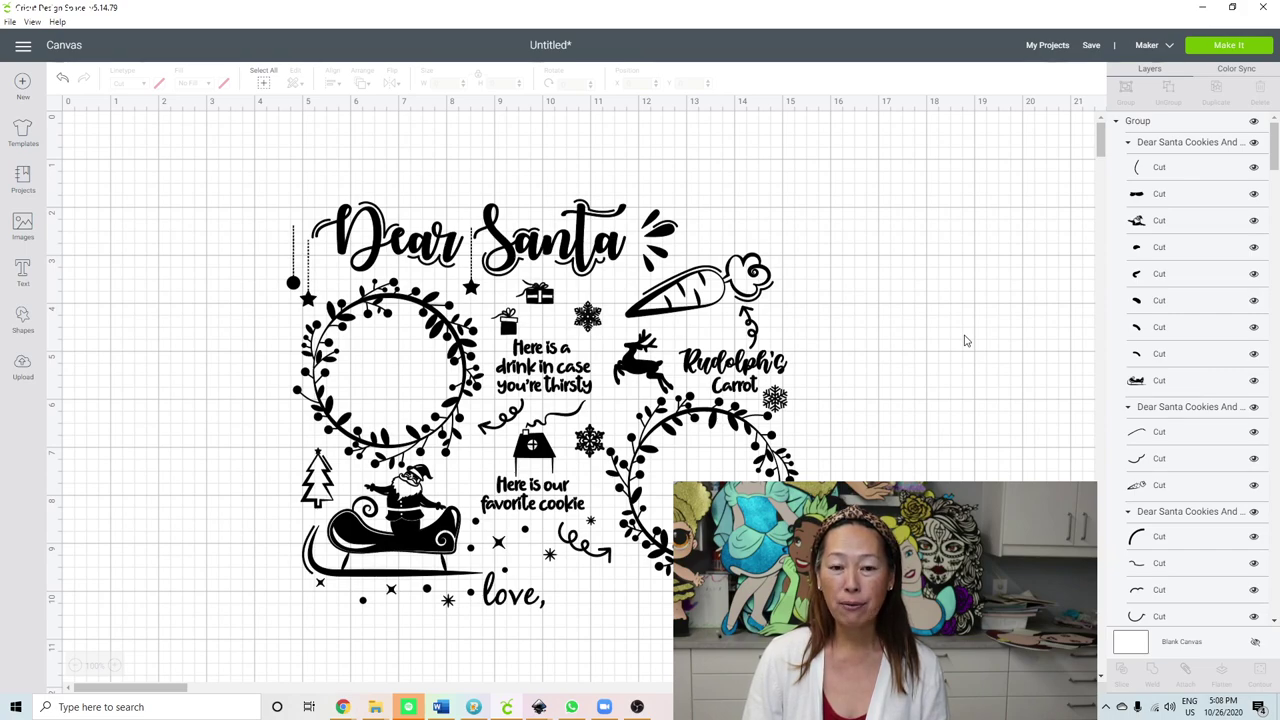
Step: Move the grouped Dear Santa design across the canvas and back to about X 3.6, Y 1.8 inches
left_click(537, 381)
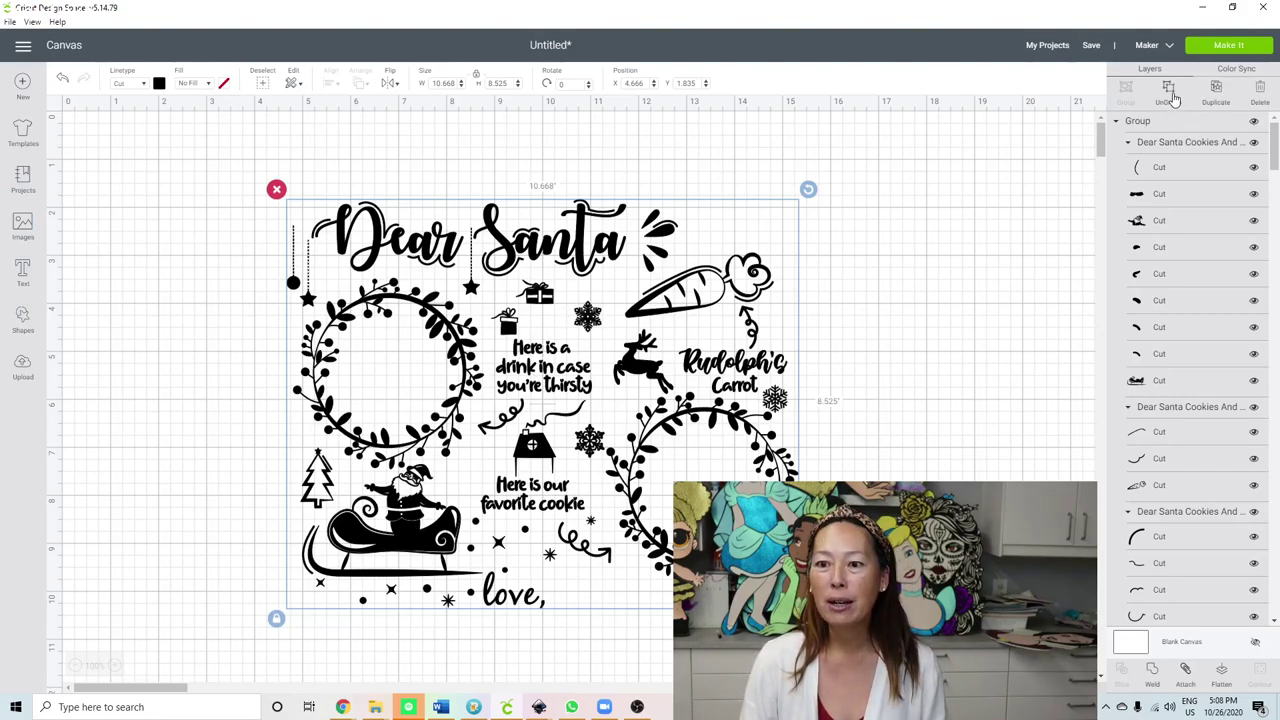
left_click_drag(437, 243, 829, 272)
left_click(583, 275)
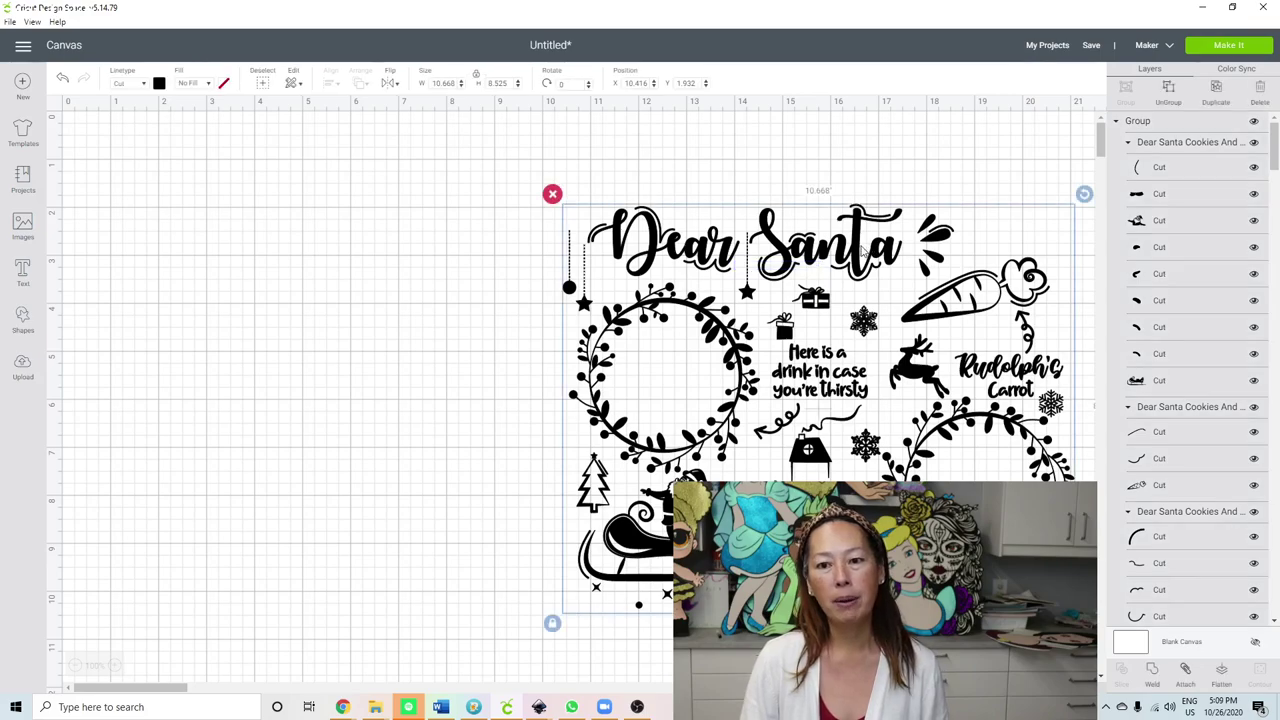
left_click_drag(628, 246, 303, 241)
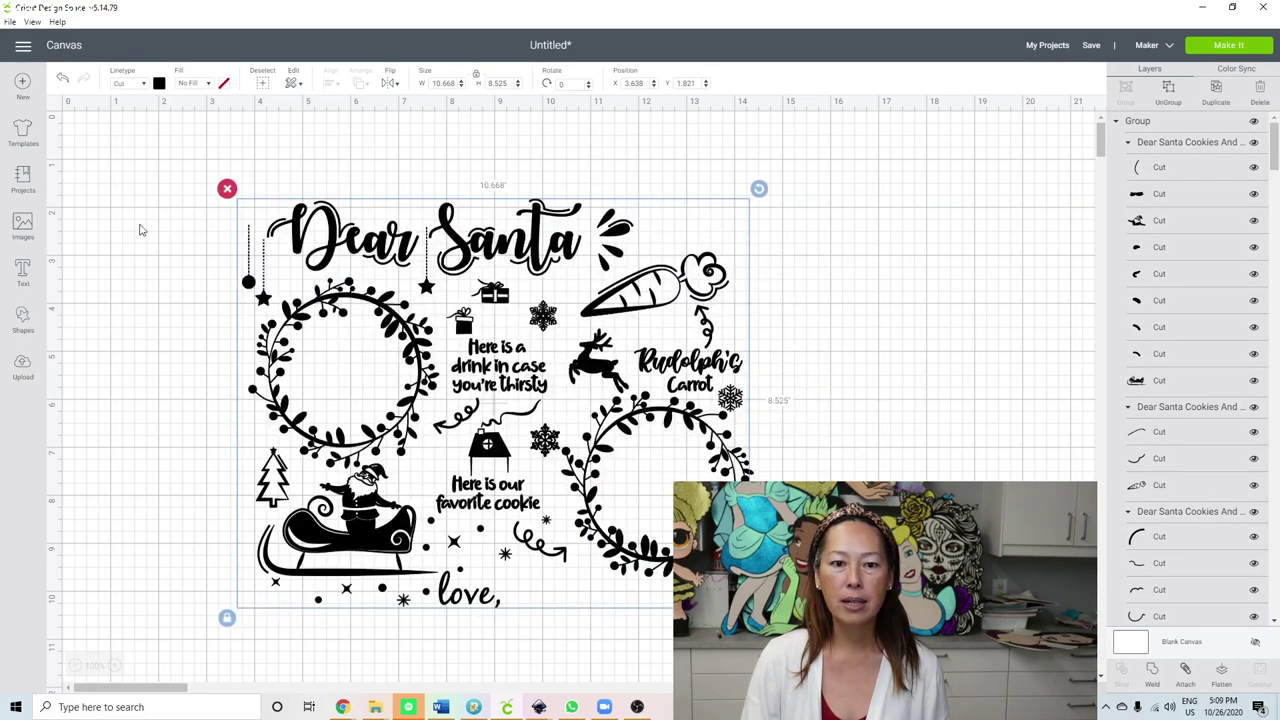
Step: Insert a square shape, unlock its proportions, and stretch it into a rectangle about 10 by 4.2 inches
left_click(22, 318)
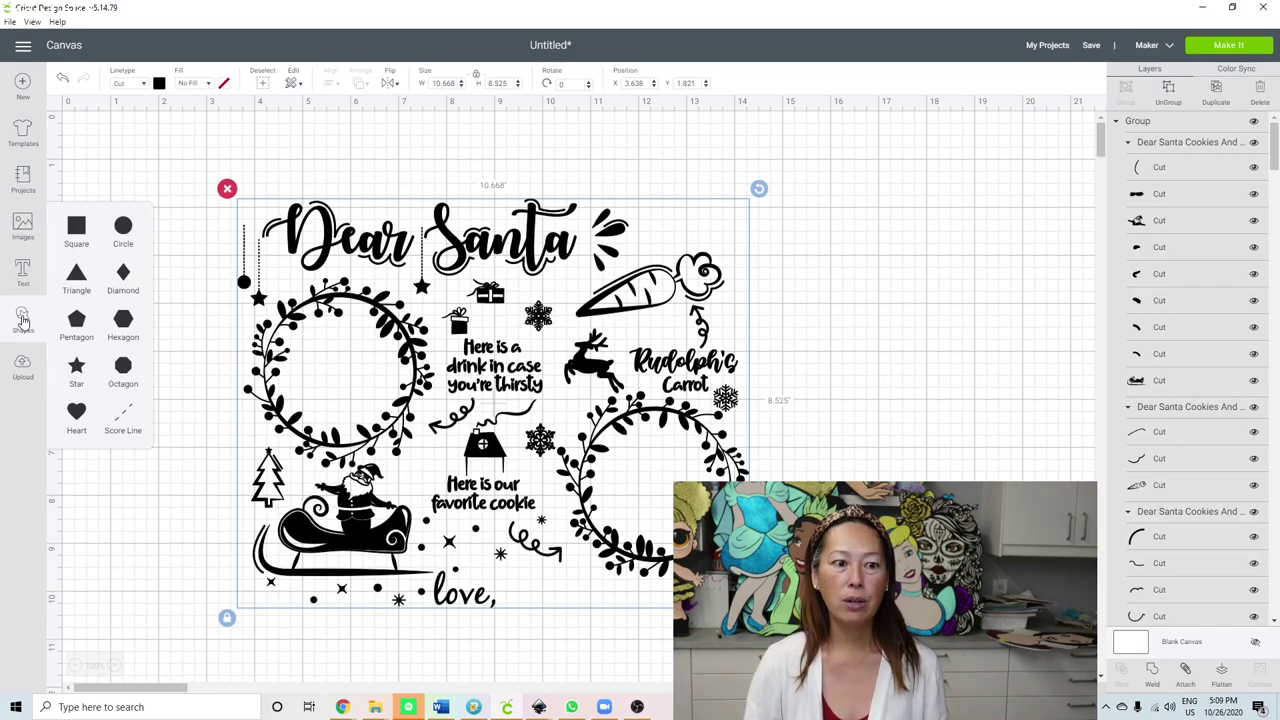
left_click(78, 231)
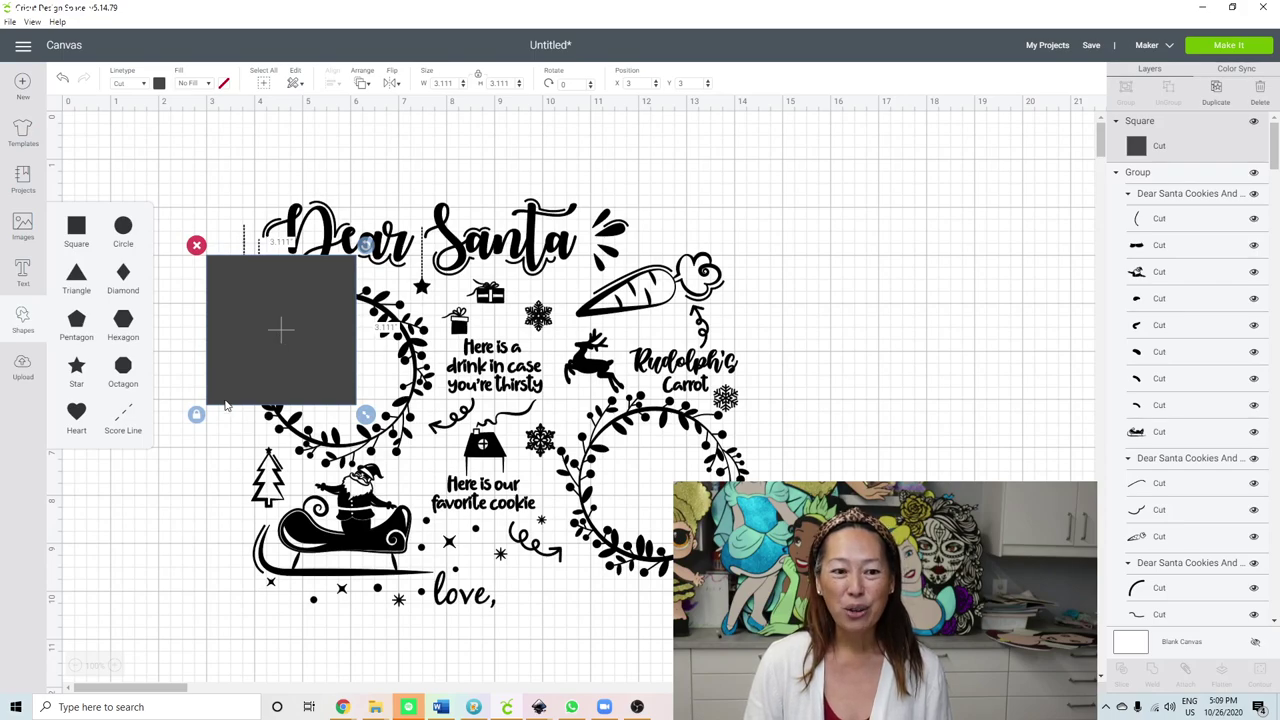
left_click(197, 415)
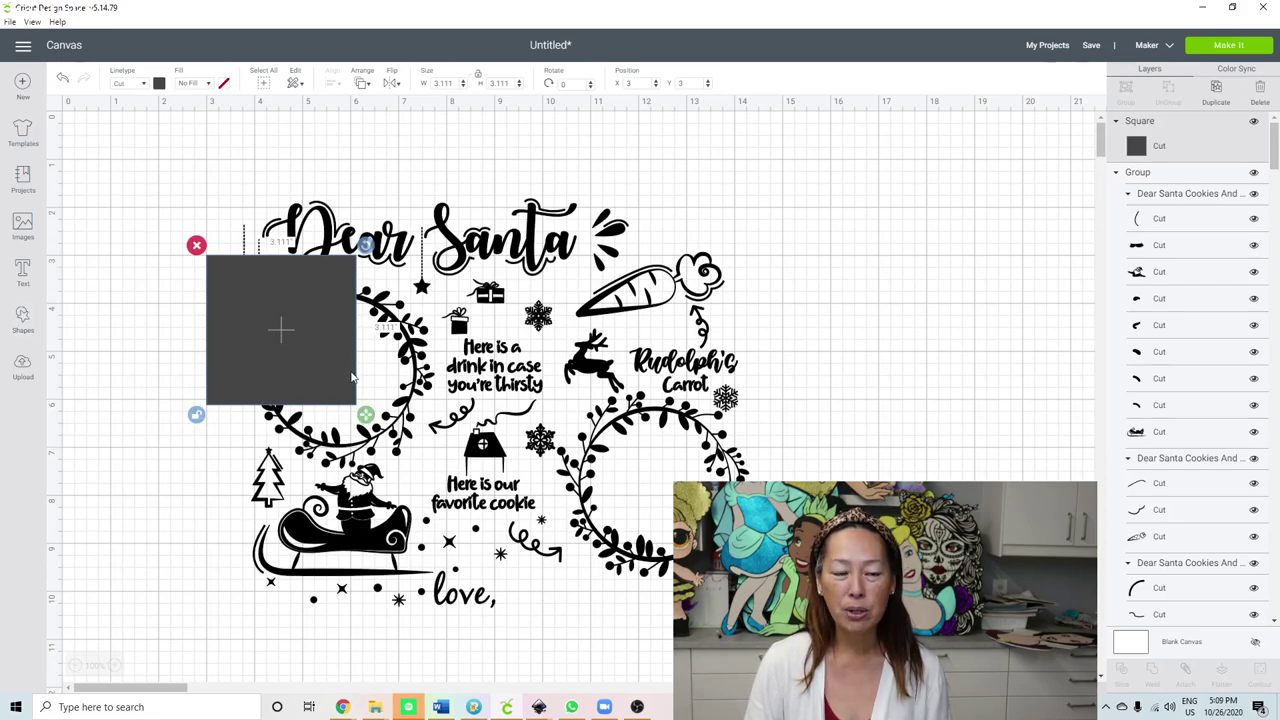
left_click_drag(366, 414, 703, 470)
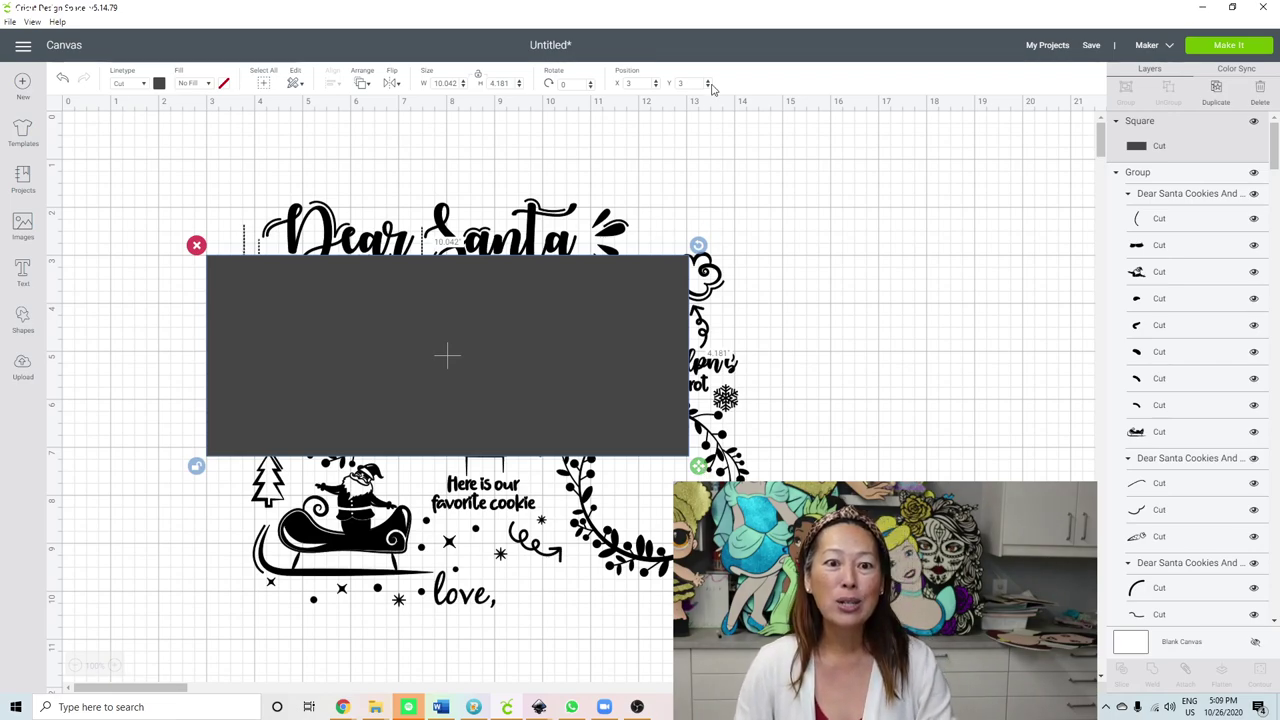
Step: Set the rectangle's size to 20 inches wide and 12 inches high
left_click(444, 84)
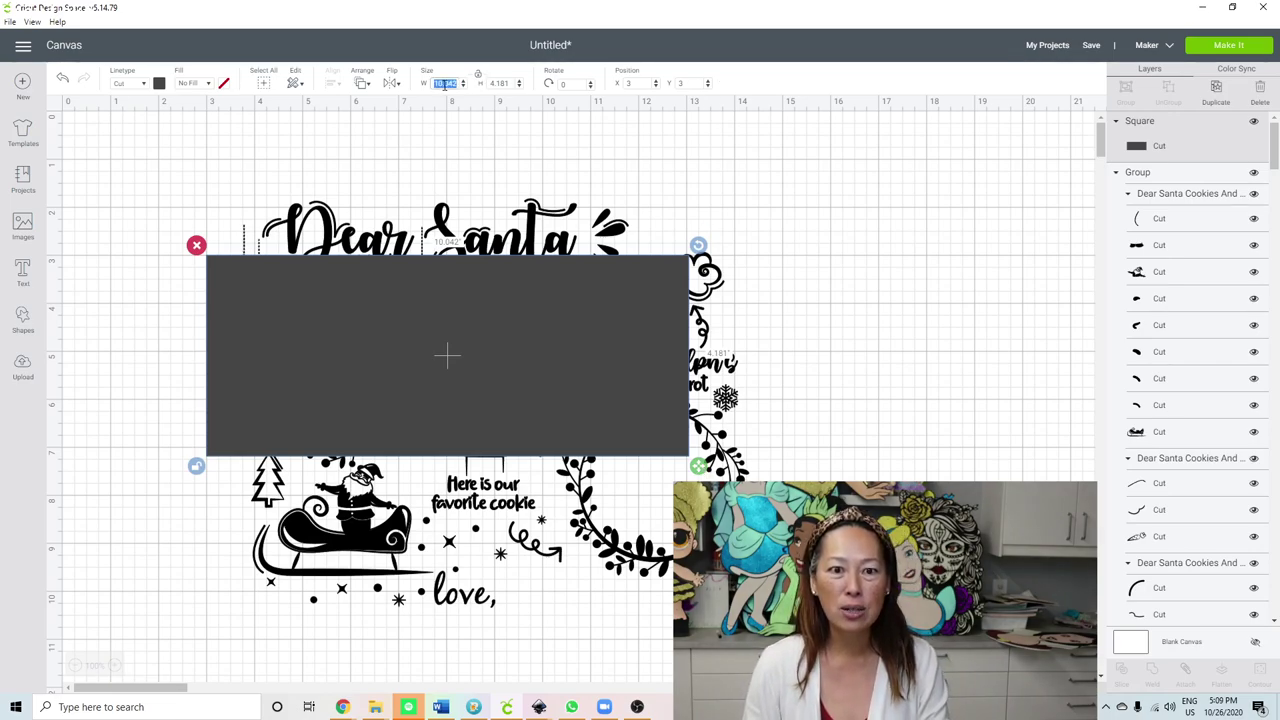
type("20")
key("Tab")
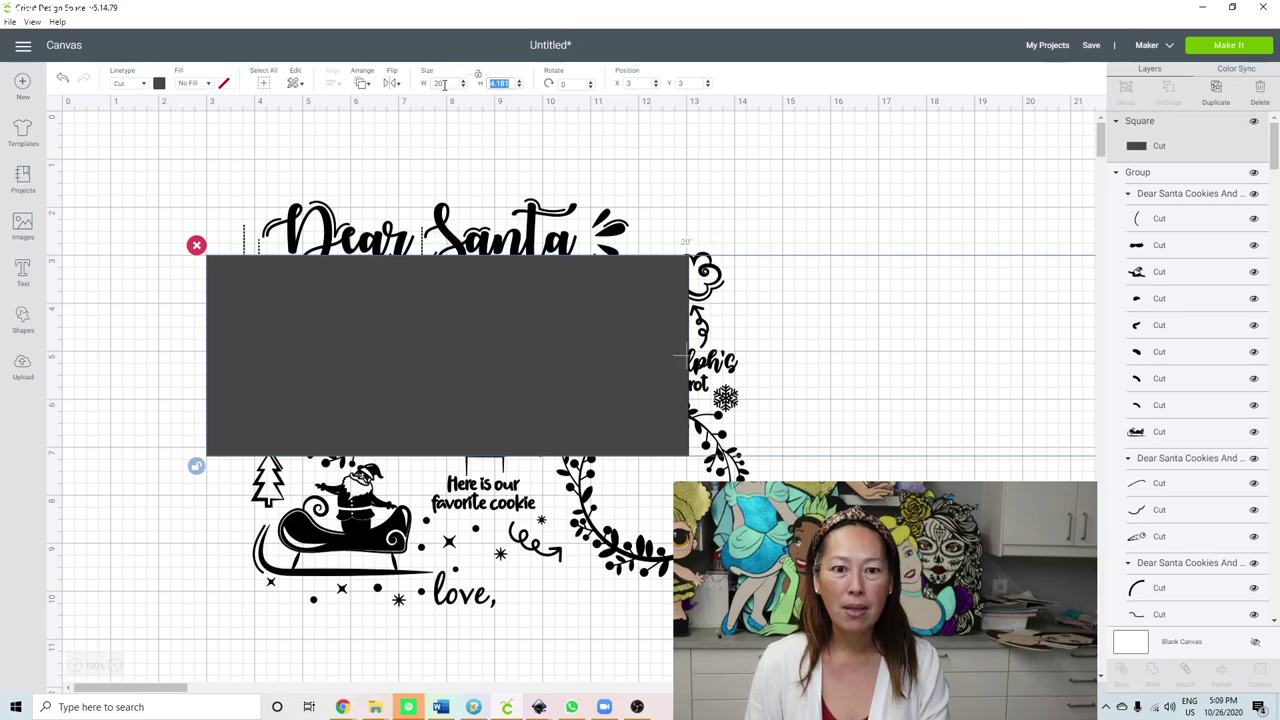
type("12")
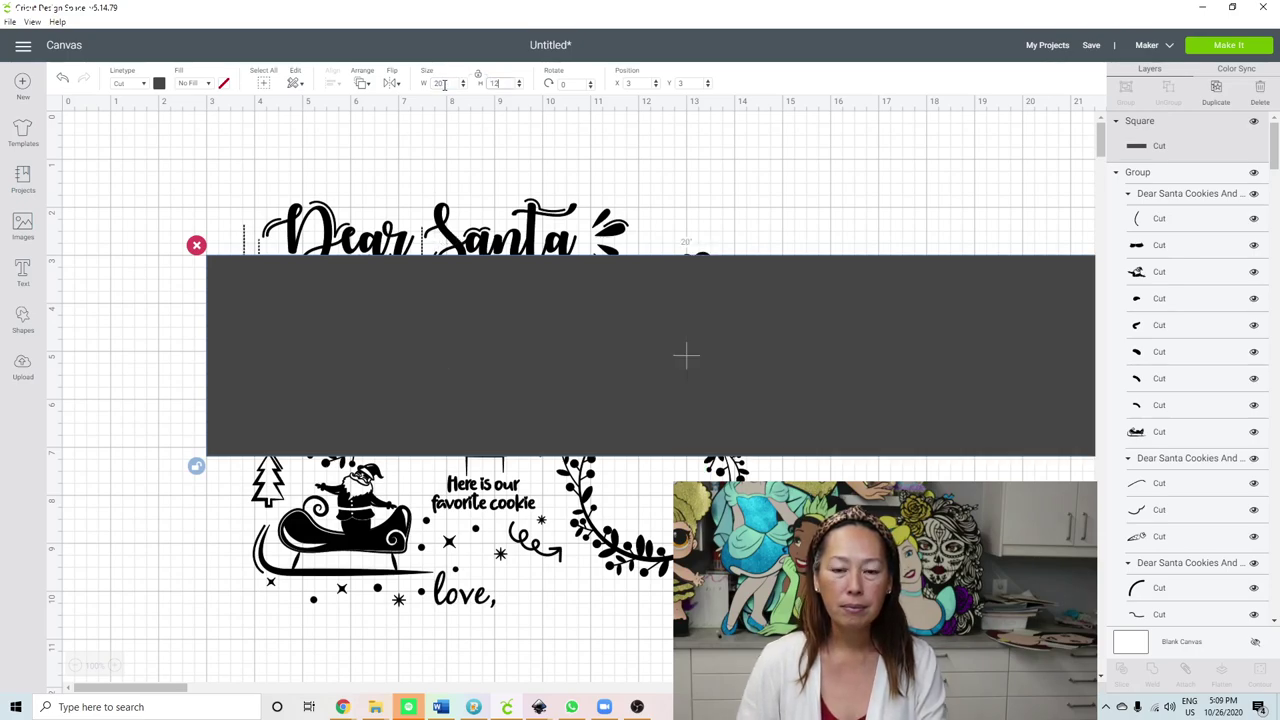
key("Return")
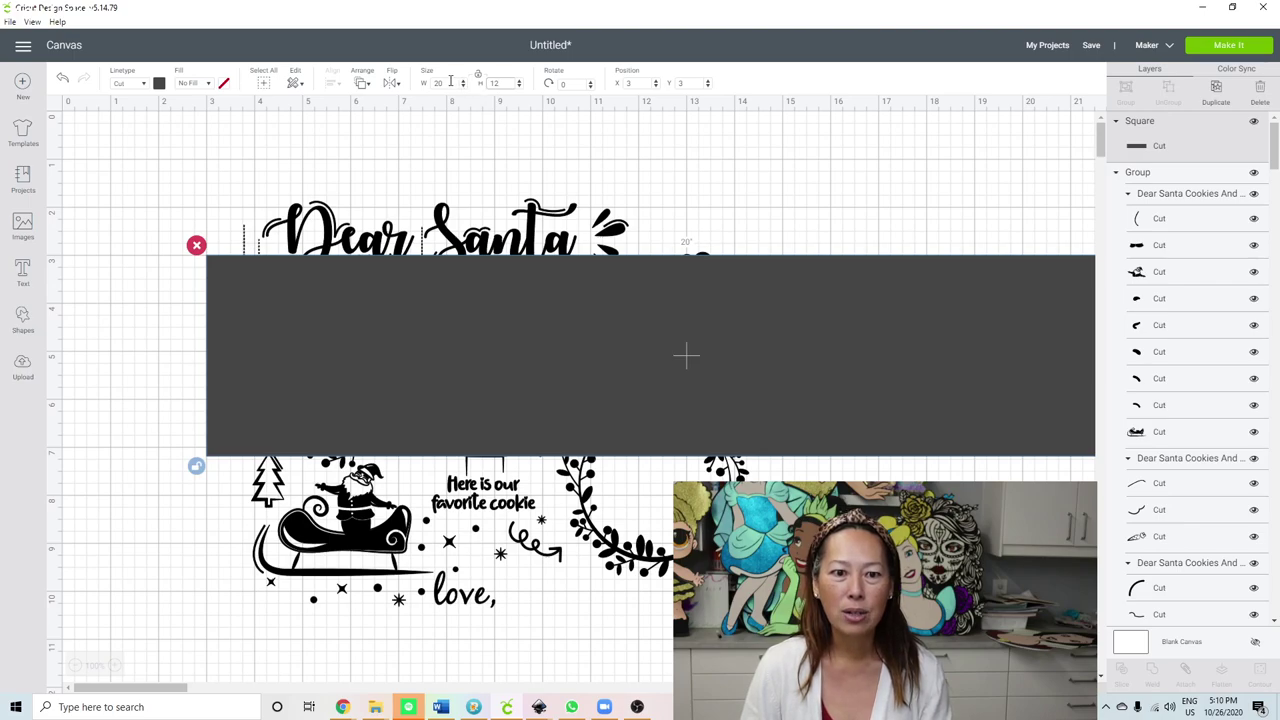
key("Return")
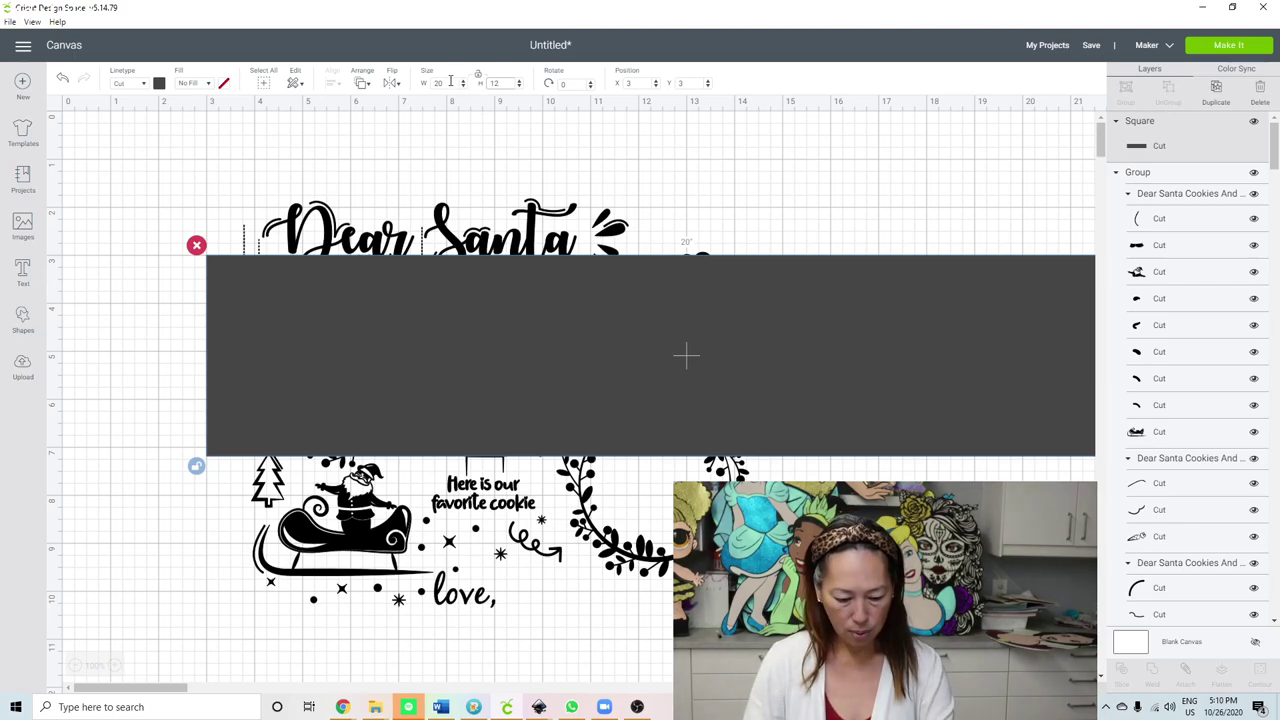
left_click_drag(618, 318, 500, 299)
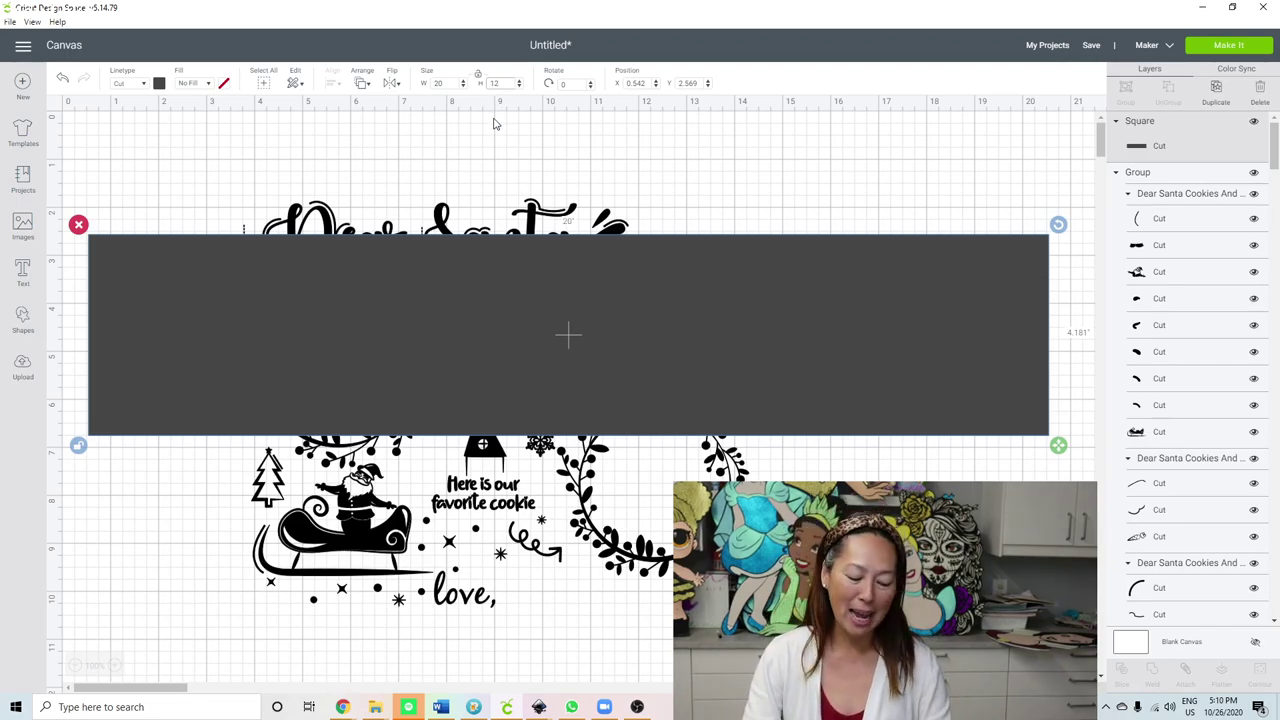
key("Tab")
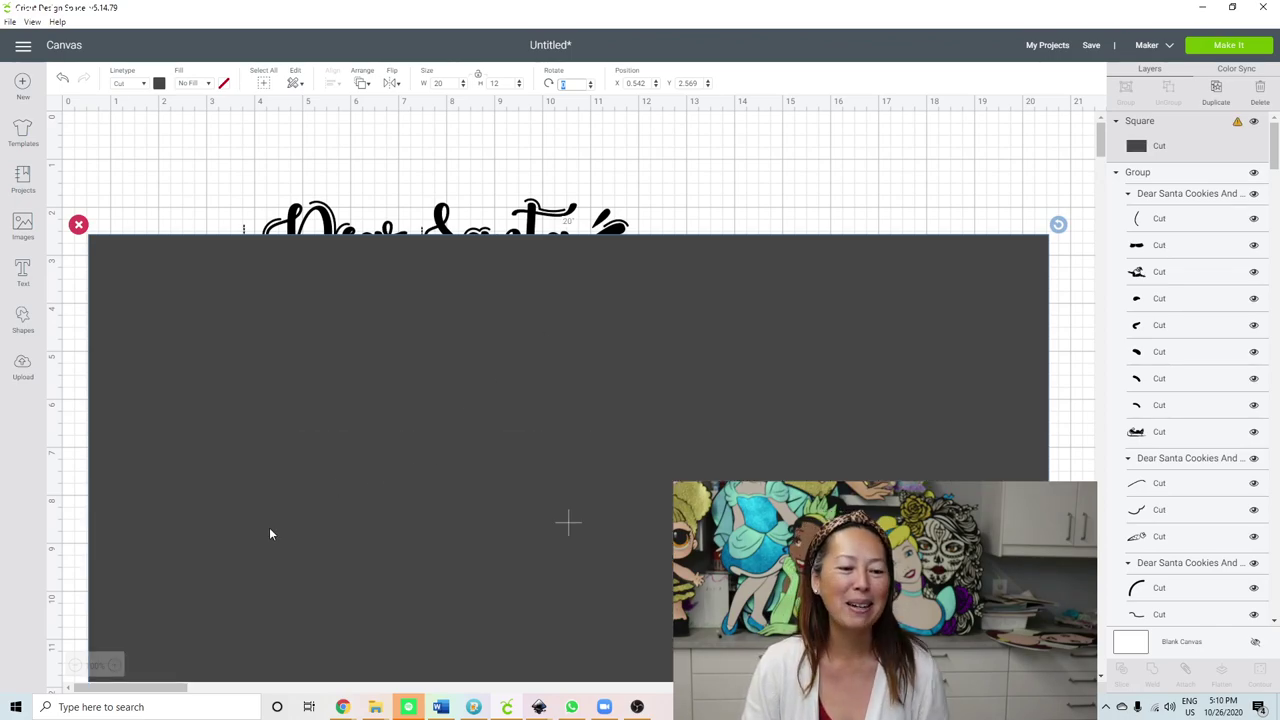
Step: Move the rectangle over the design to about X 2.7, Y 1.4 inches and send it to the back
left_click(75, 666)
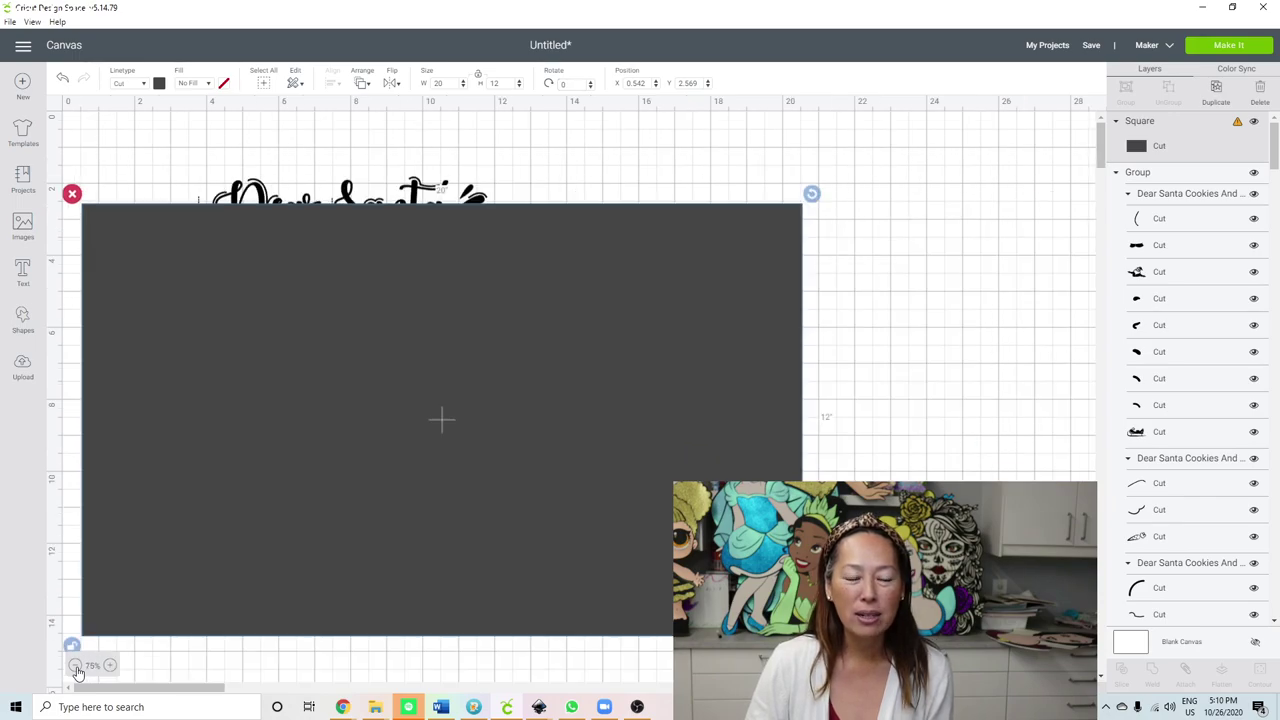
left_click_drag(309, 478, 370, 451)
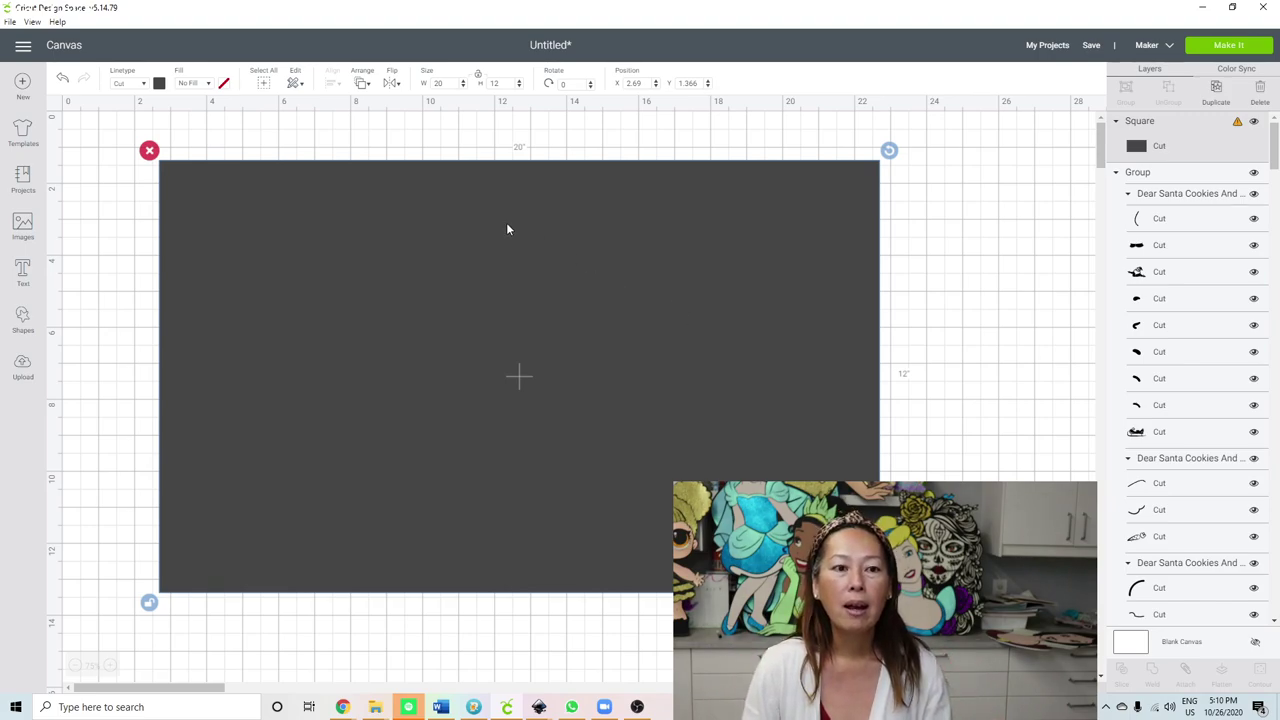
left_click(364, 88)
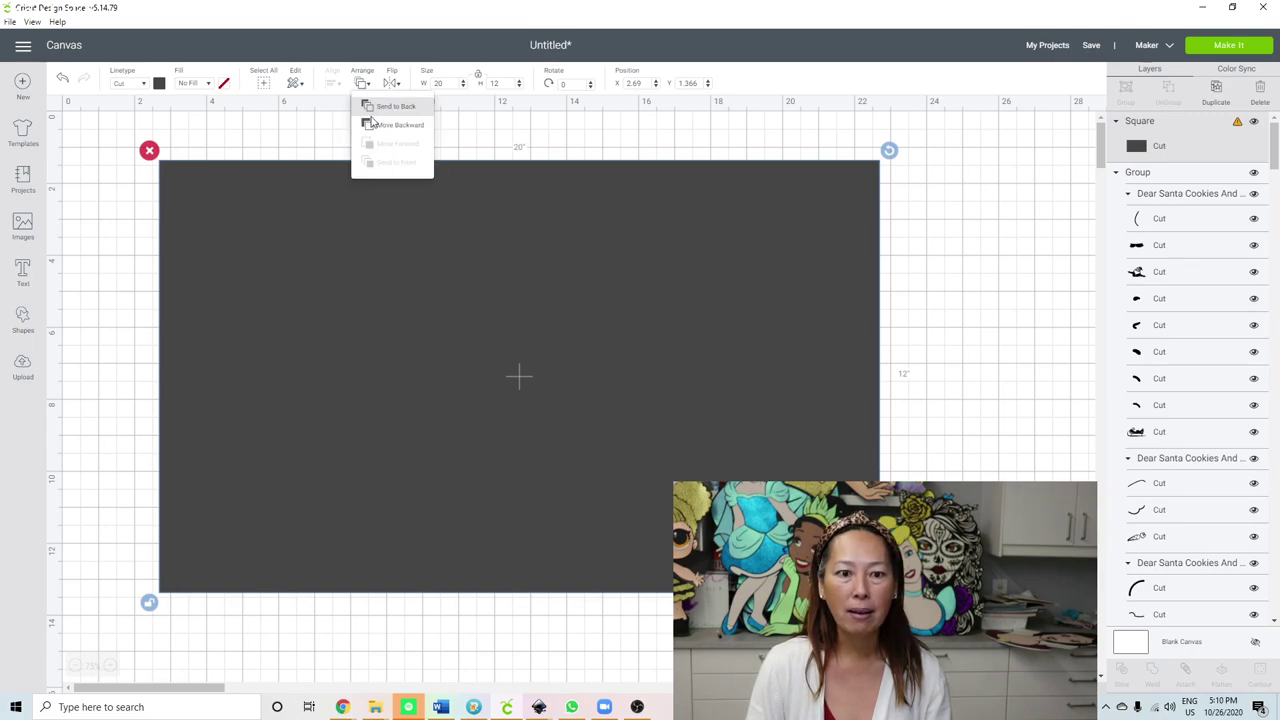
left_click(376, 110)
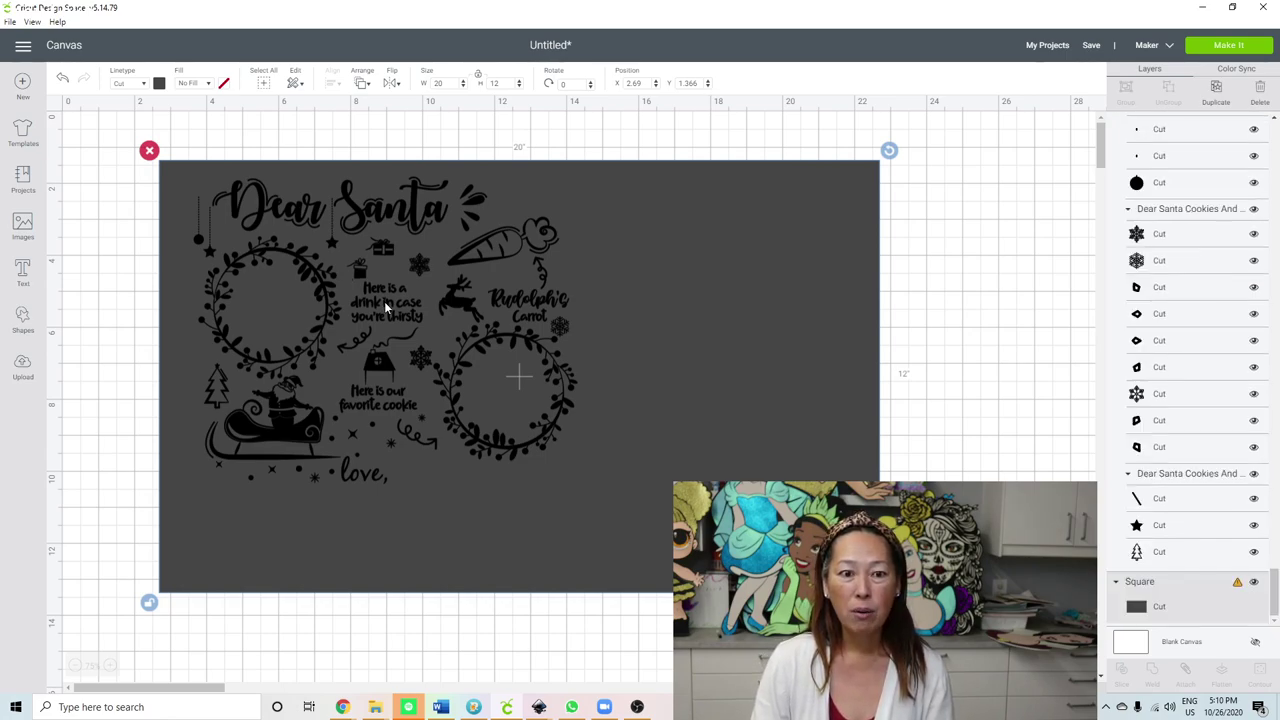
Step: Enlarge the Dear Santa design to about 12.8 by 10.2 inches and centre it on the rectangle
key("ctrl+a")
left_click_drag(388, 309, 521, 350)
left_click_drag(666, 516, 752, 587)
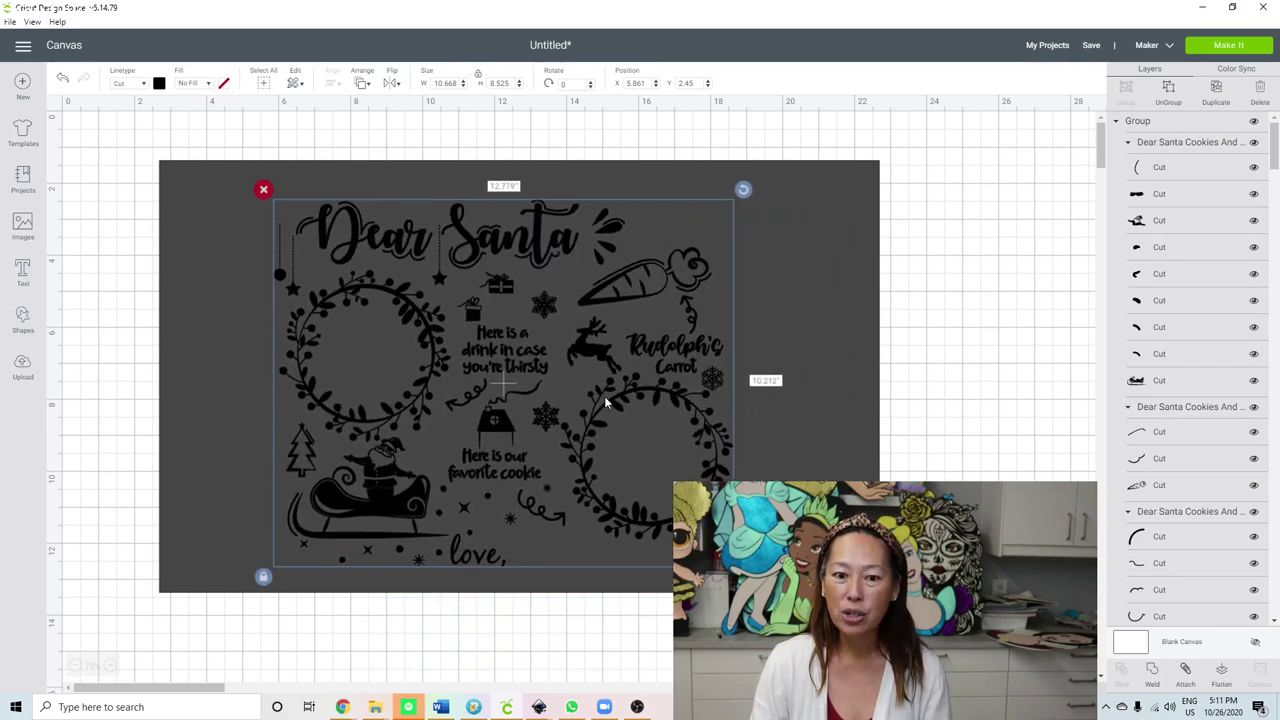
left_click_drag(617, 386, 626, 372)
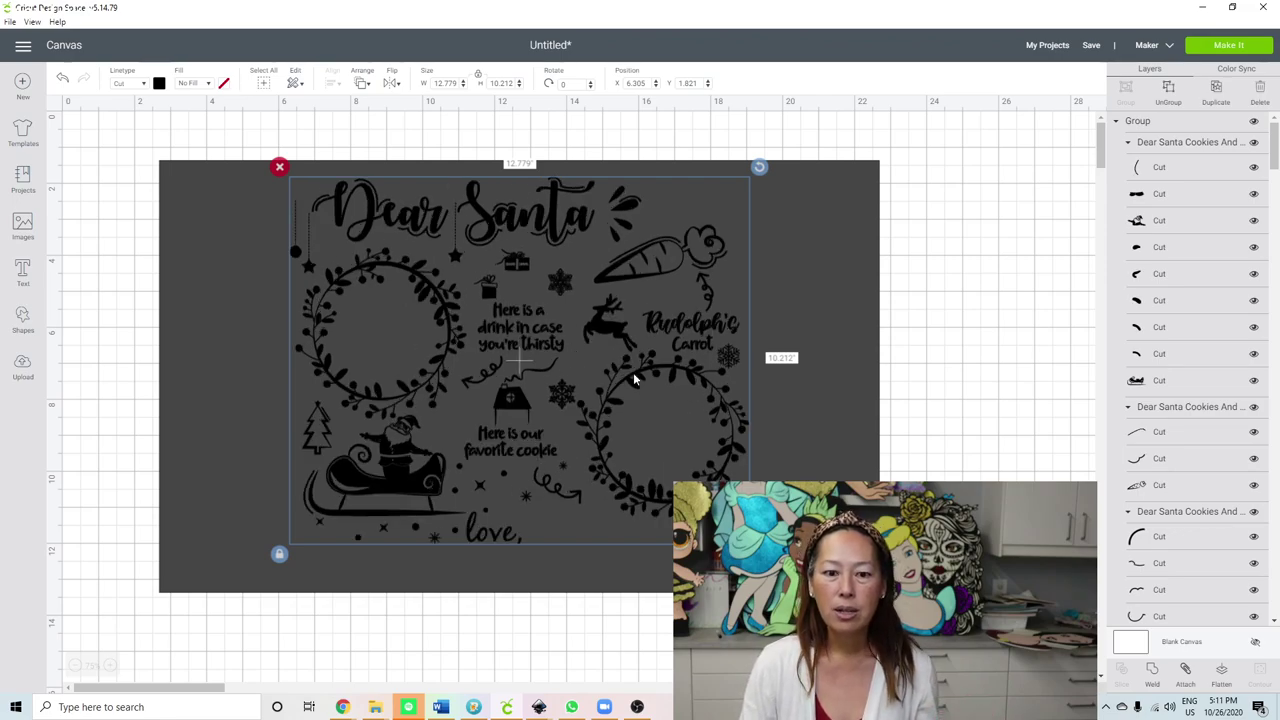
left_click_drag(640, 380, 641, 398)
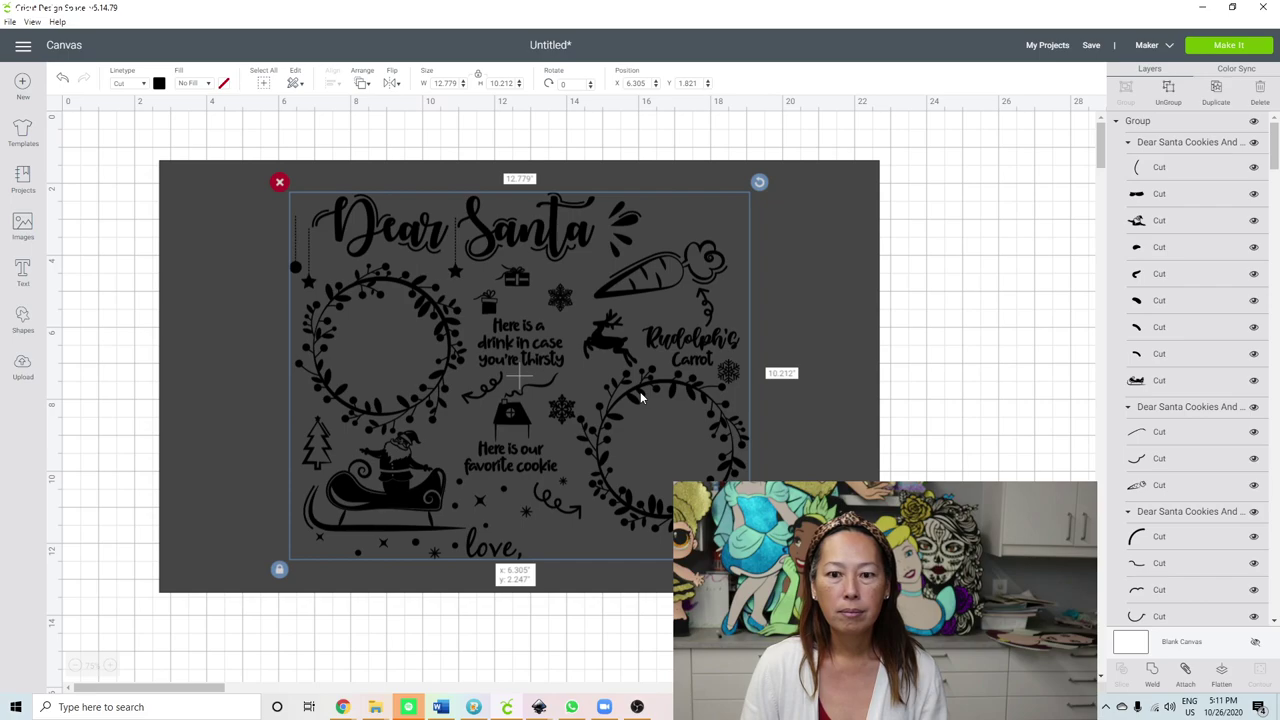
Step: Ungroup the Dear Santa design so that its separate elements can be selected
left_click(843, 316, "shift")
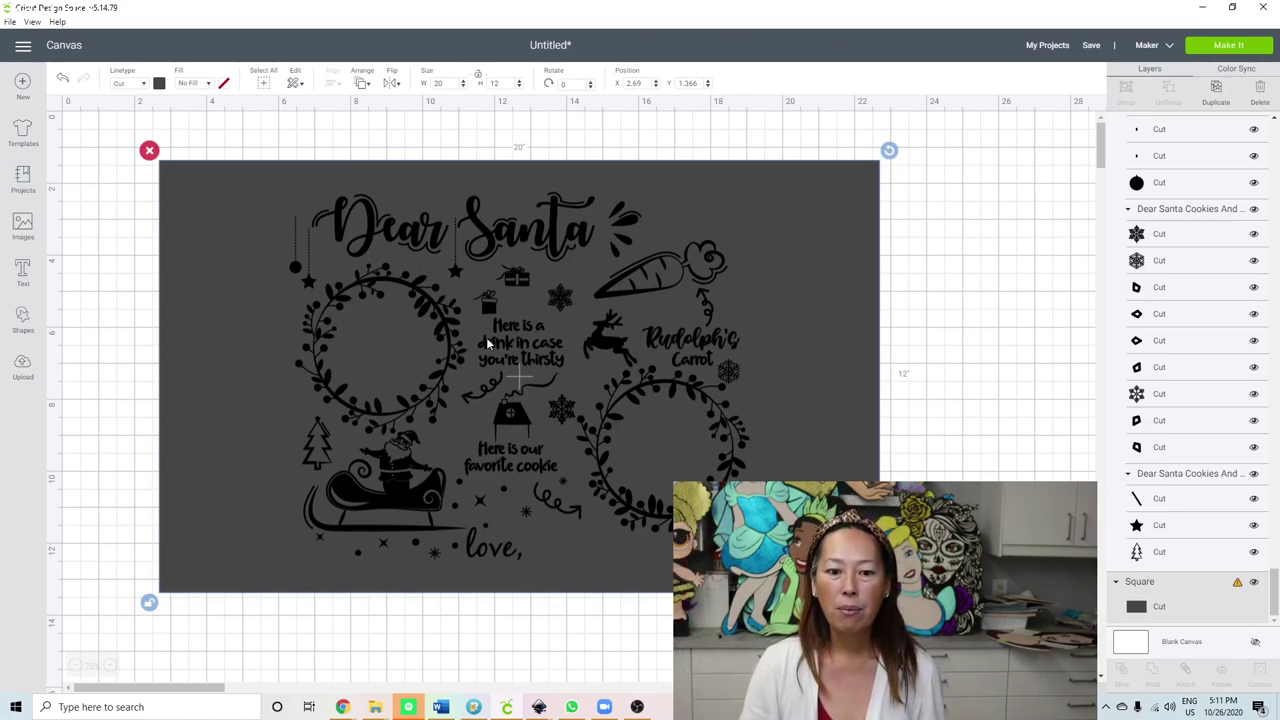
left_click(564, 256)
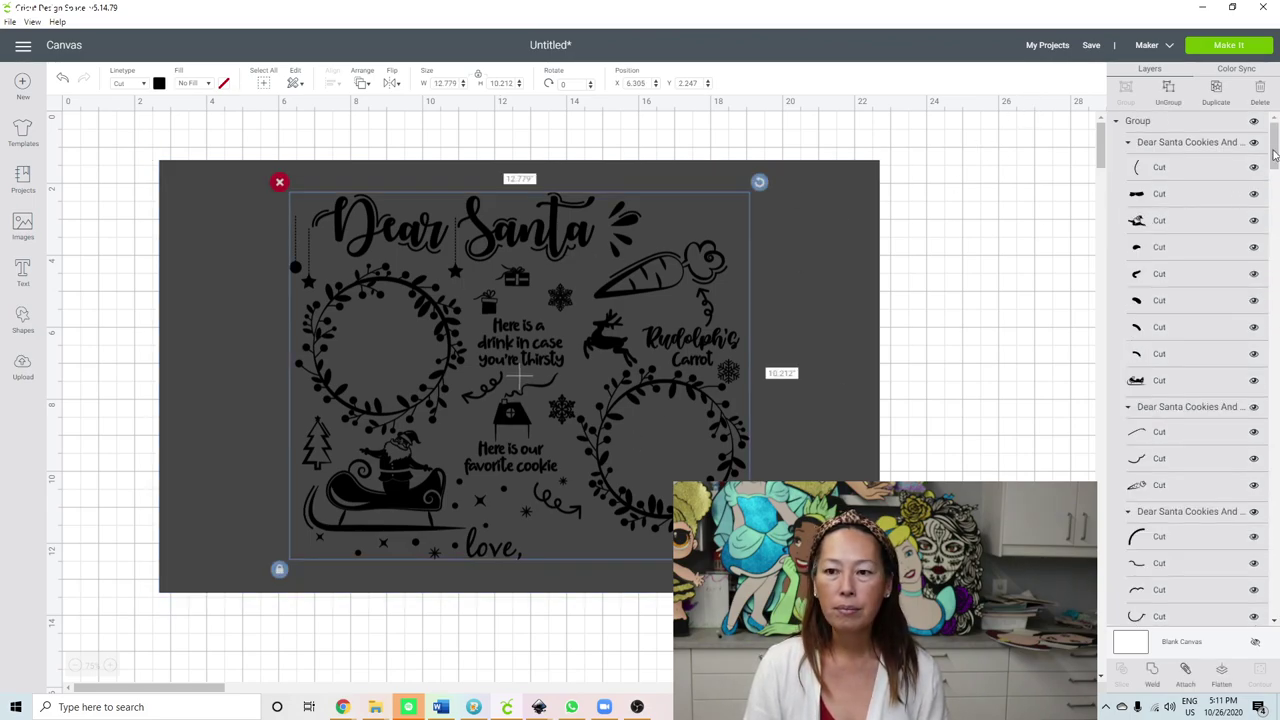
left_click(1168, 93)
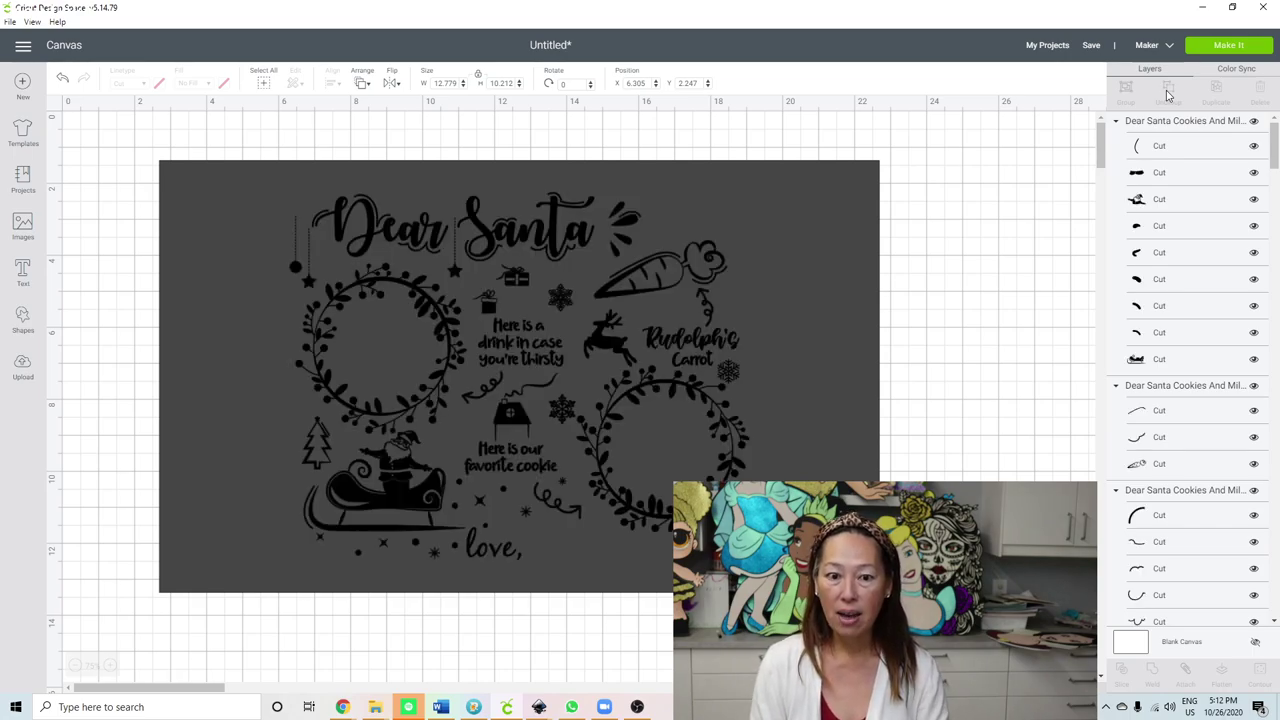
left_click(534, 358)
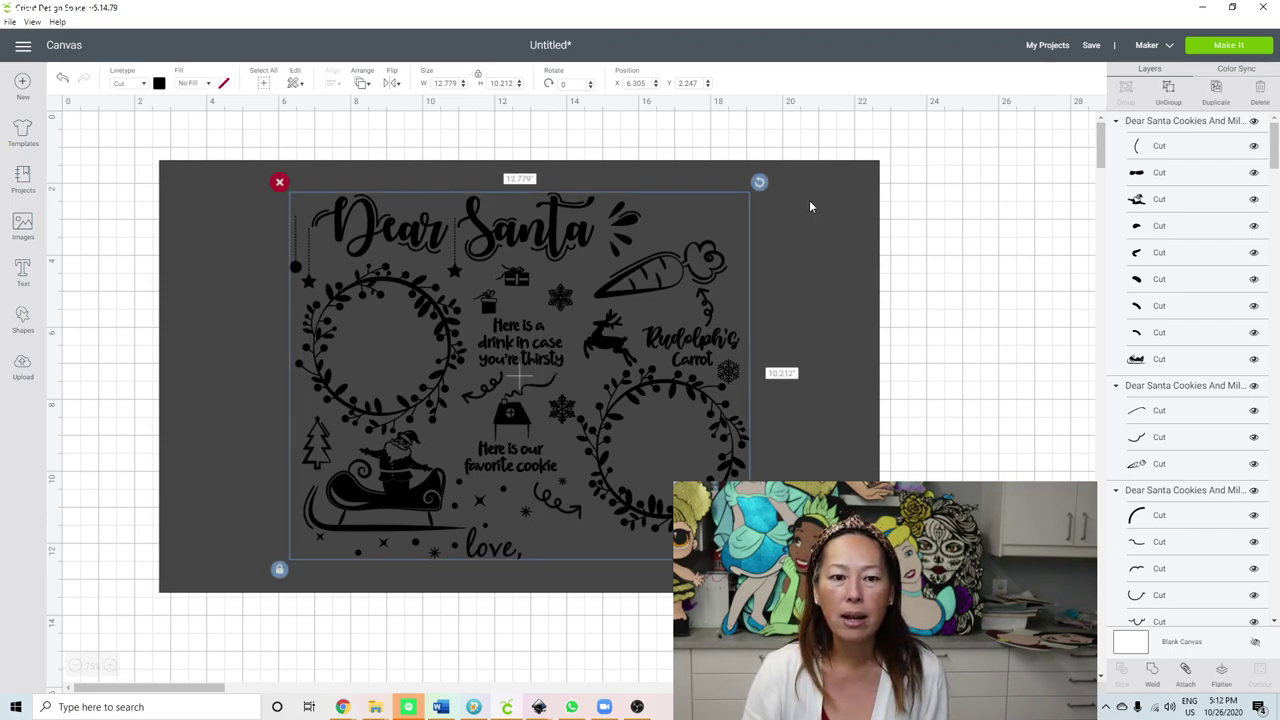
Step: Change the background rectangle's material colour to light gray
left_click(835, 196)
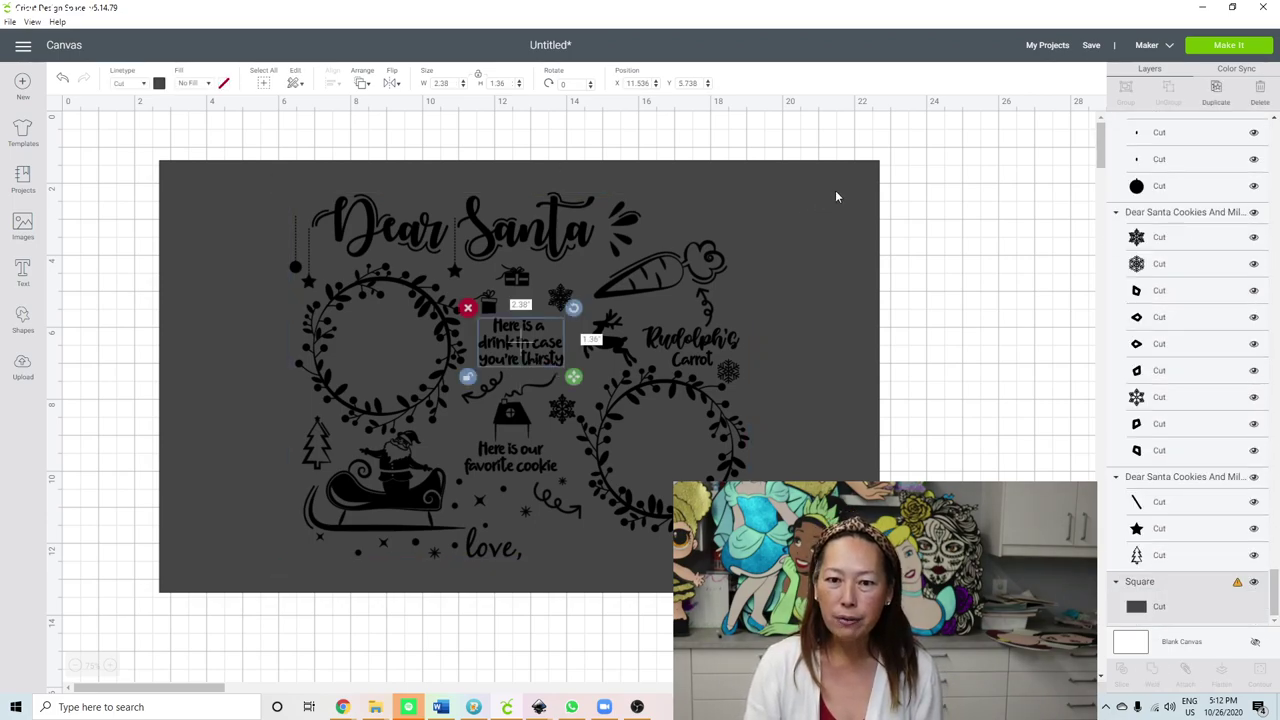
left_click(159, 84)
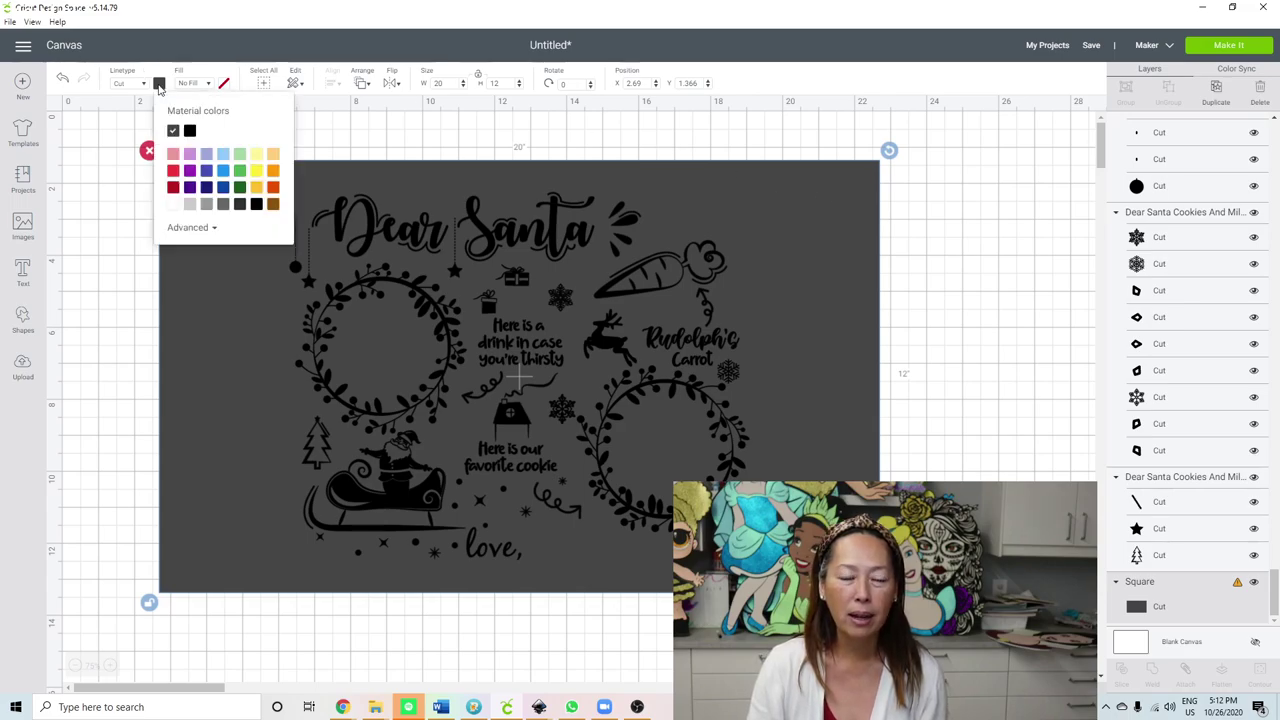
left_click(192, 207)
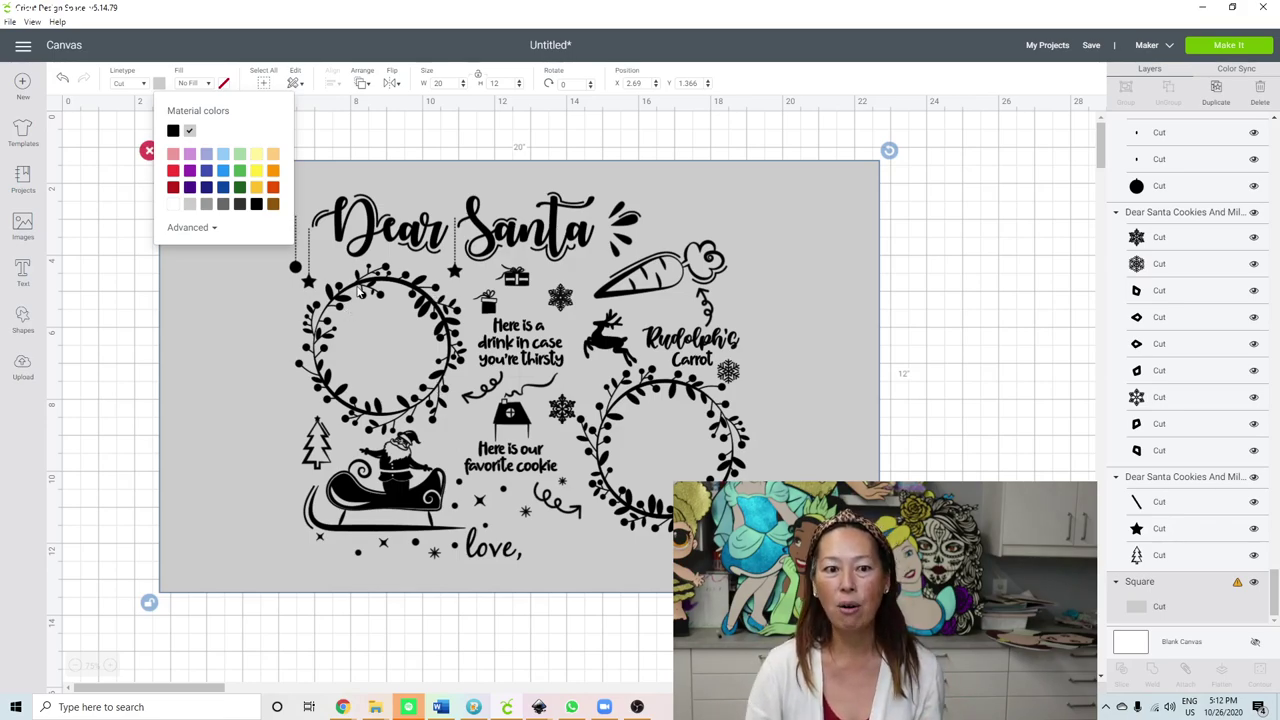
left_click(777, 331)
Step: Attach the pieces of the "Dear Santa" lettering and move it to about X 15.8, Y 2.1 inches
left_click(533, 240)
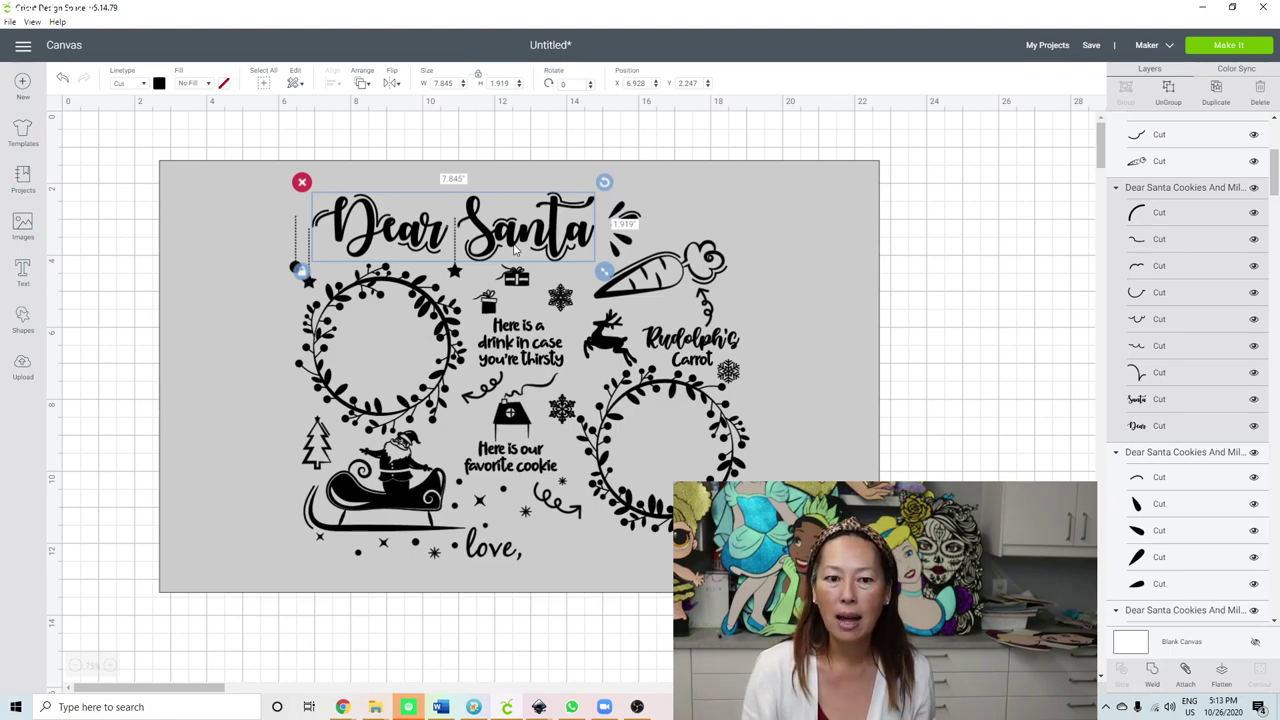
left_click(1186, 677)
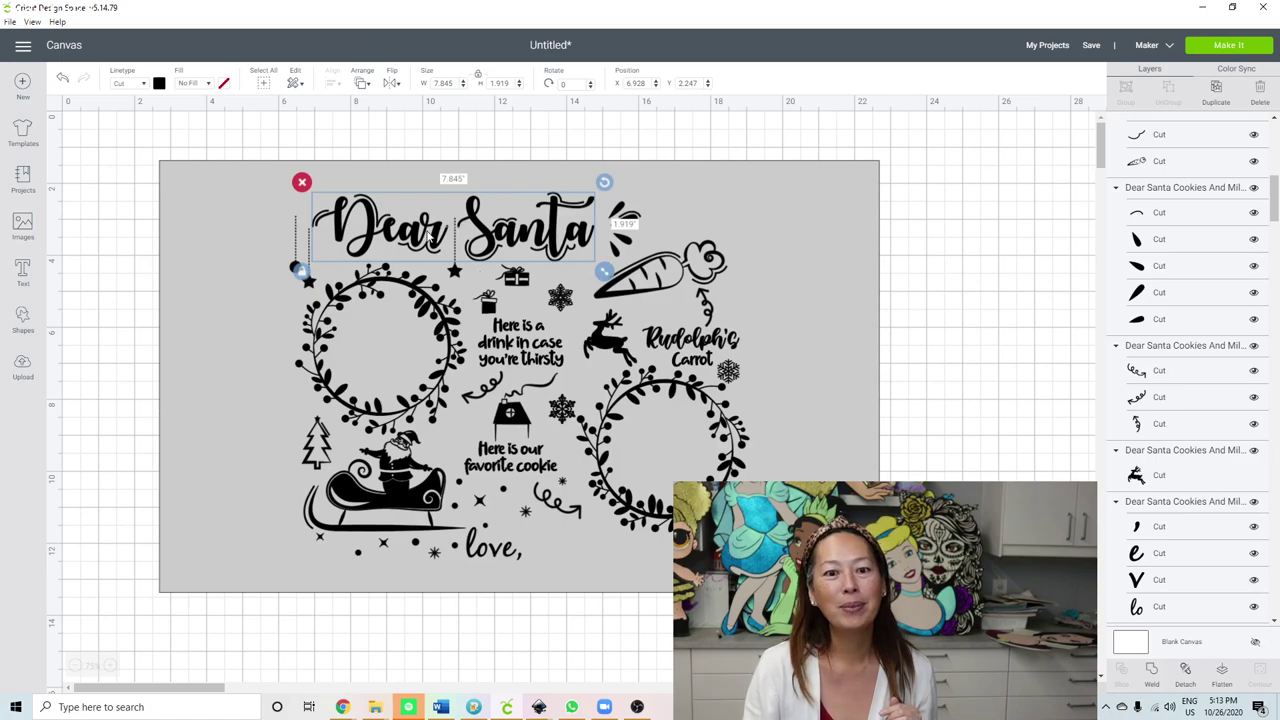
left_click(483, 237)
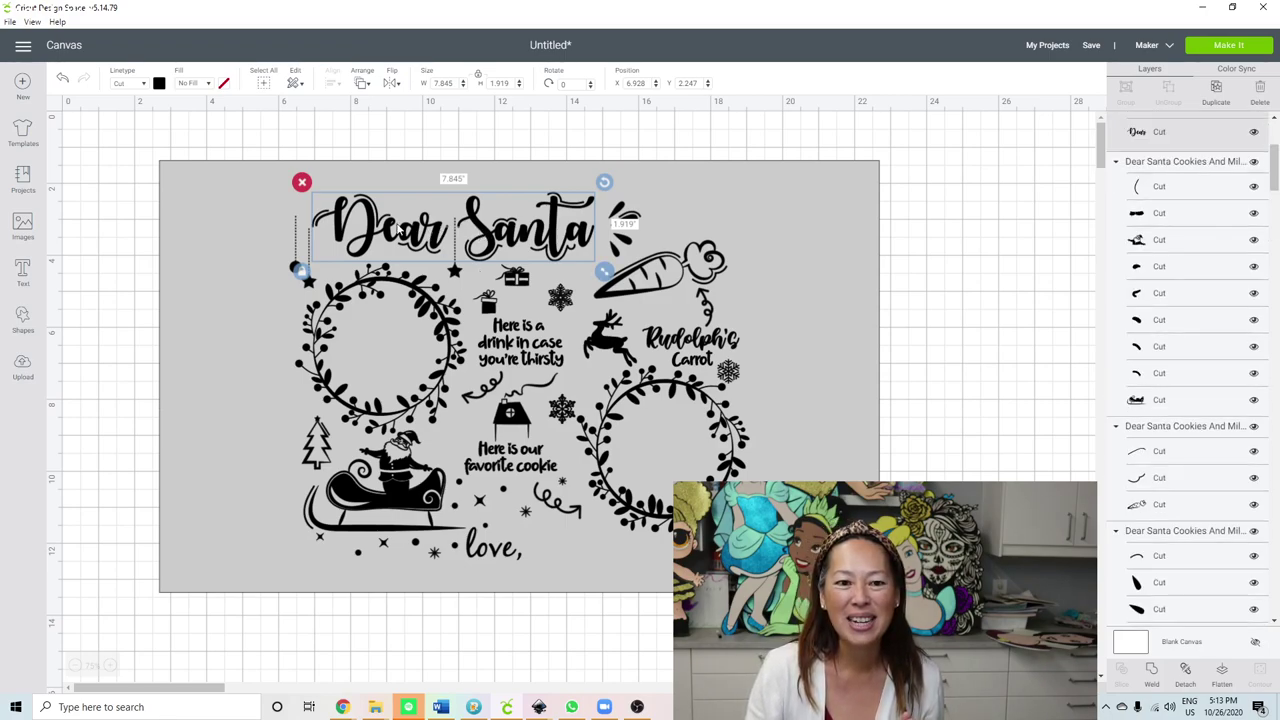
left_click_drag(348, 228, 780, 228)
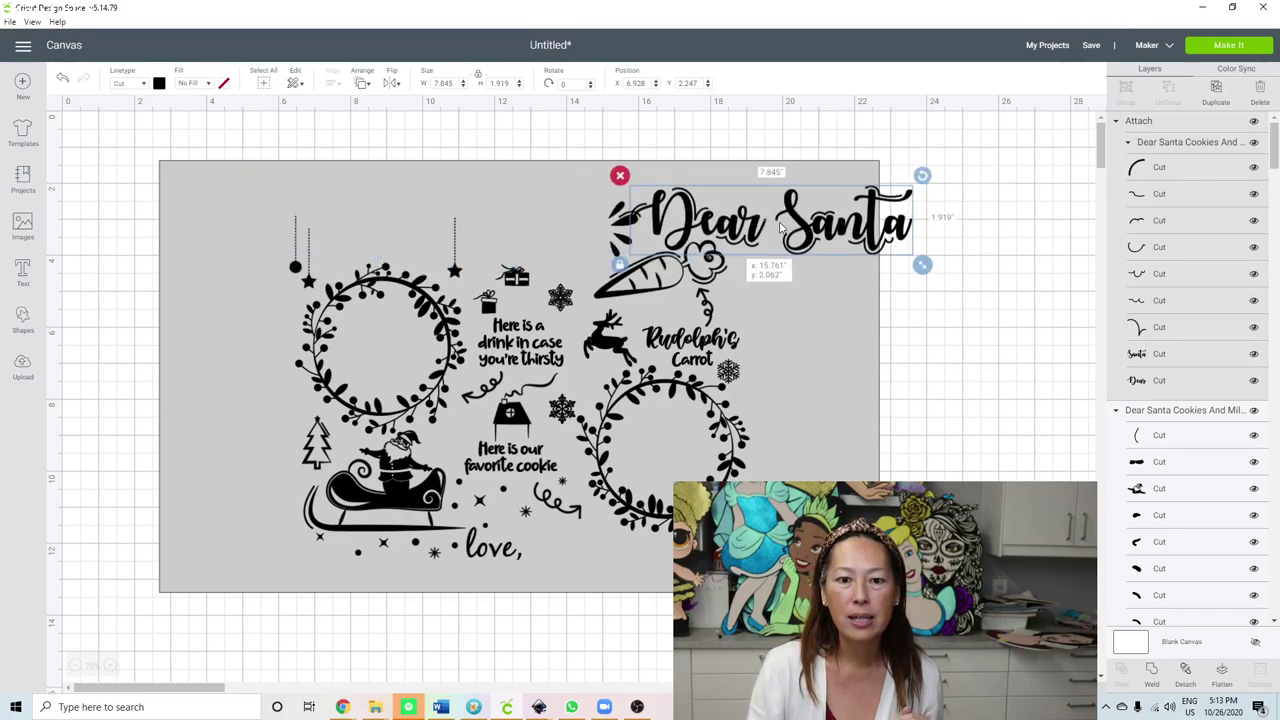
Step: Undo the last move of the "Dear Santa" lettering and weld its attached pieces into one shape
left_click(64, 80)
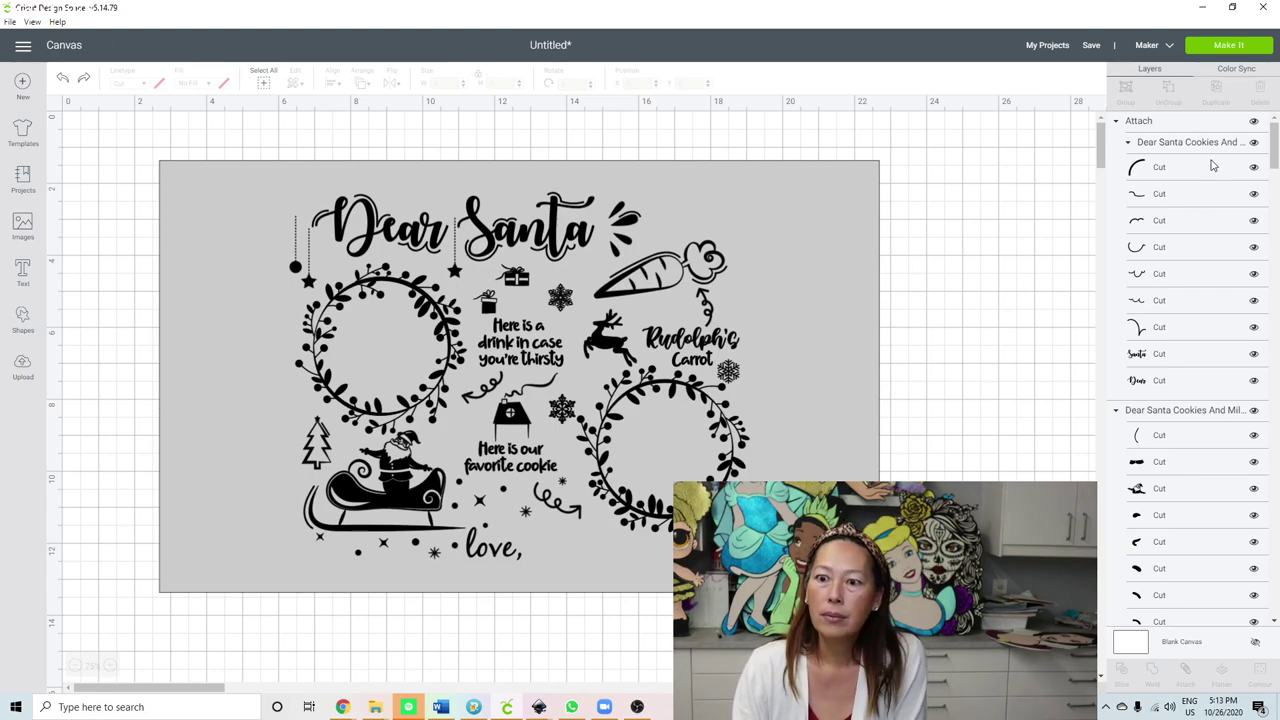
left_click(1153, 144)
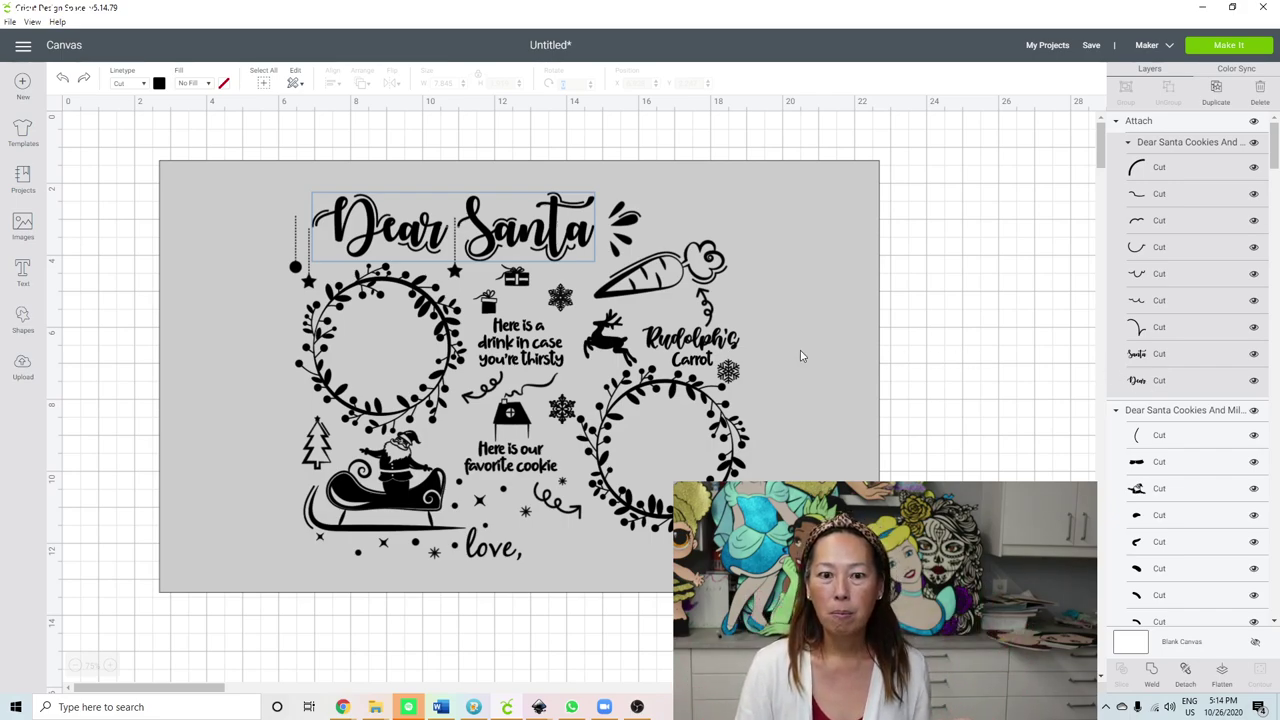
left_click(1154, 676)
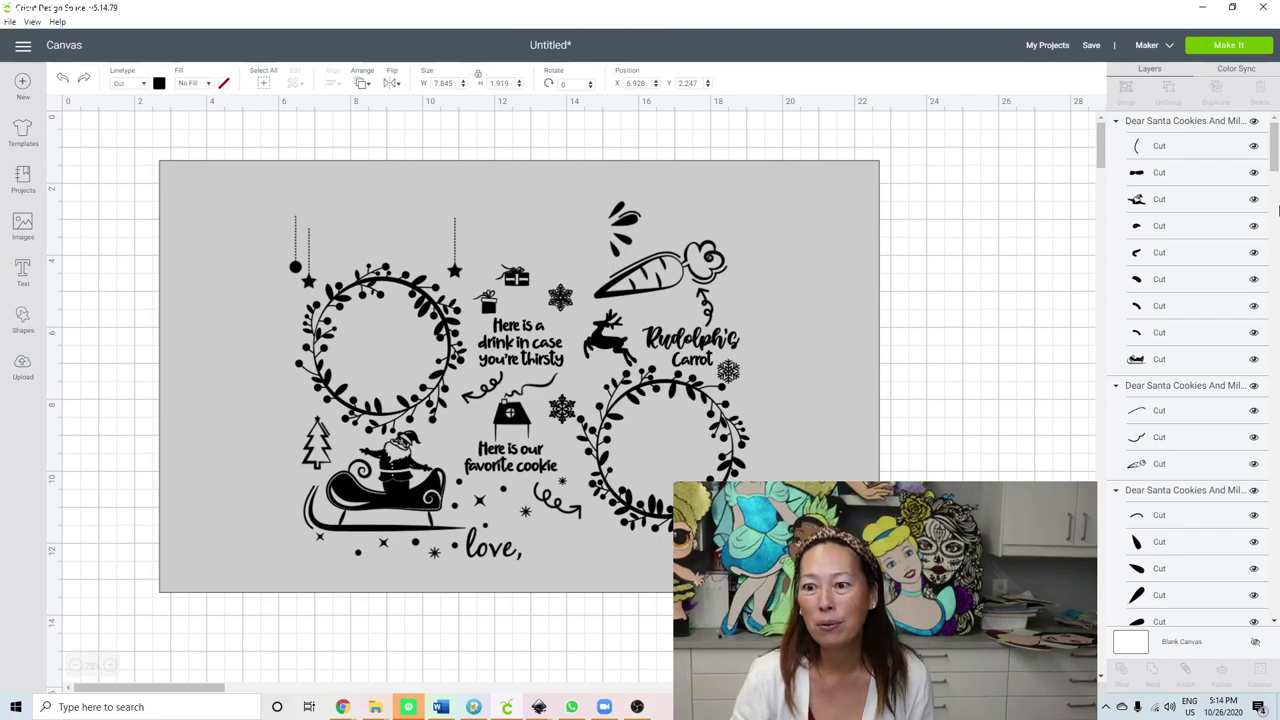
Step: Look for the welded lettering in the layer list and check the stacking-order options of the background rectangle
scroll(1204, 251, "down", 10)
scroll(1201, 258, "down", 10)
scroll(1201, 258, "down", 10)
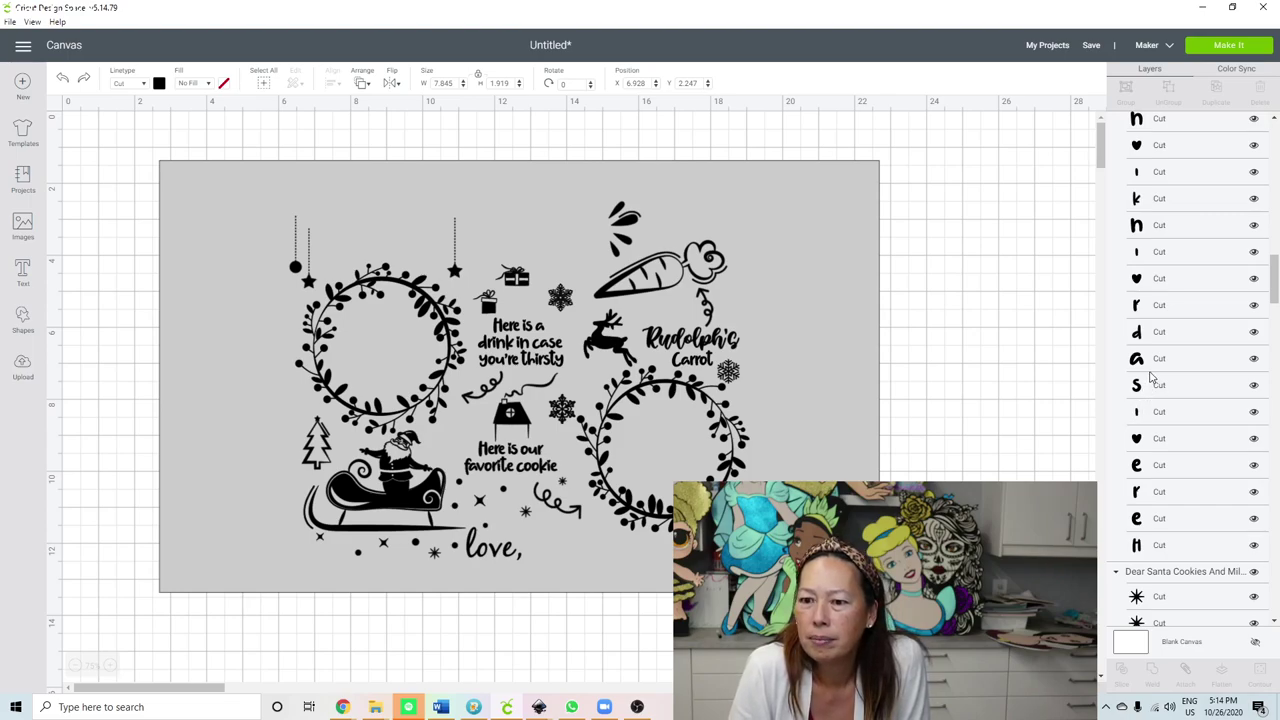
scroll(1160, 340, "up", 3)
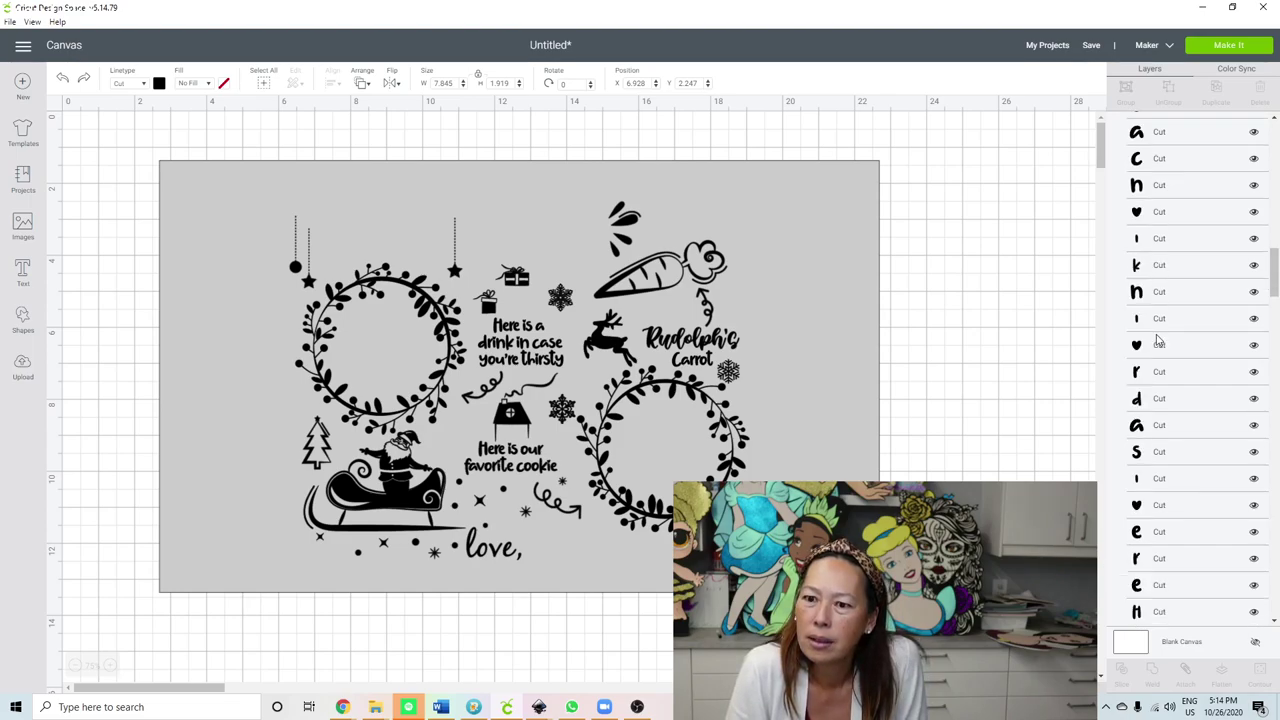
scroll(1163, 333, "up", 3)
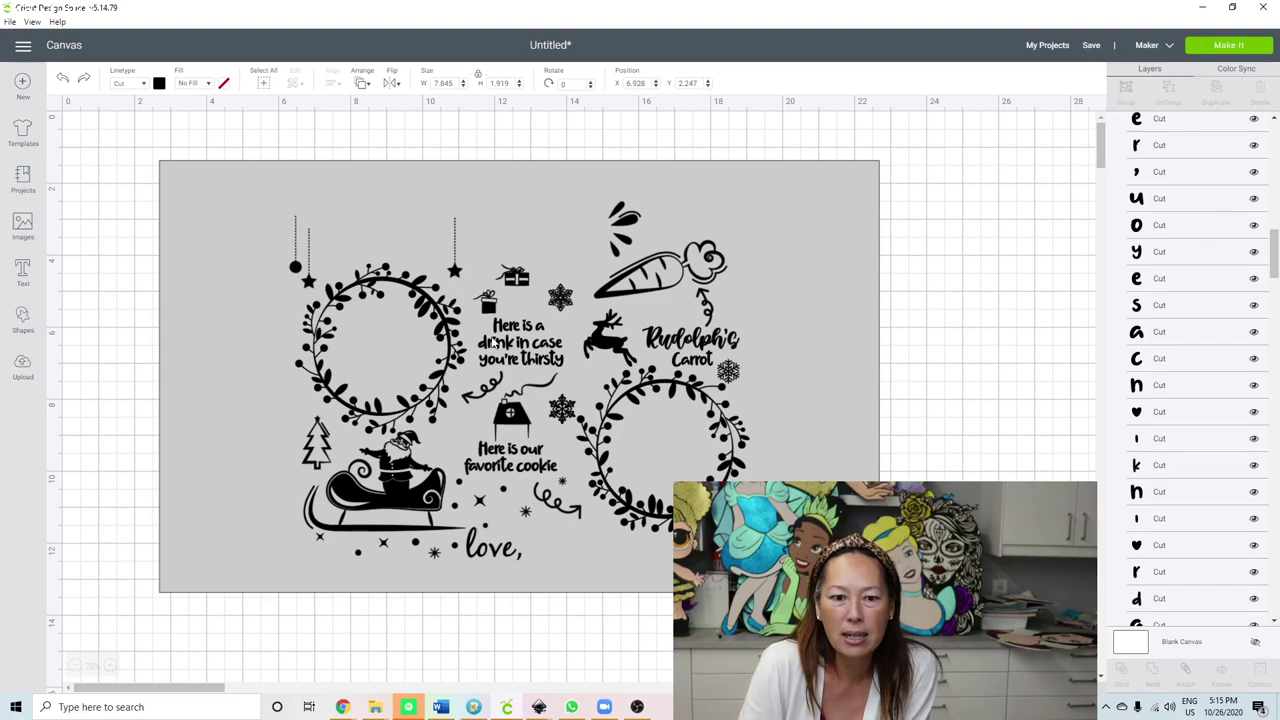
left_click(490, 241)
left_click(490, 241)
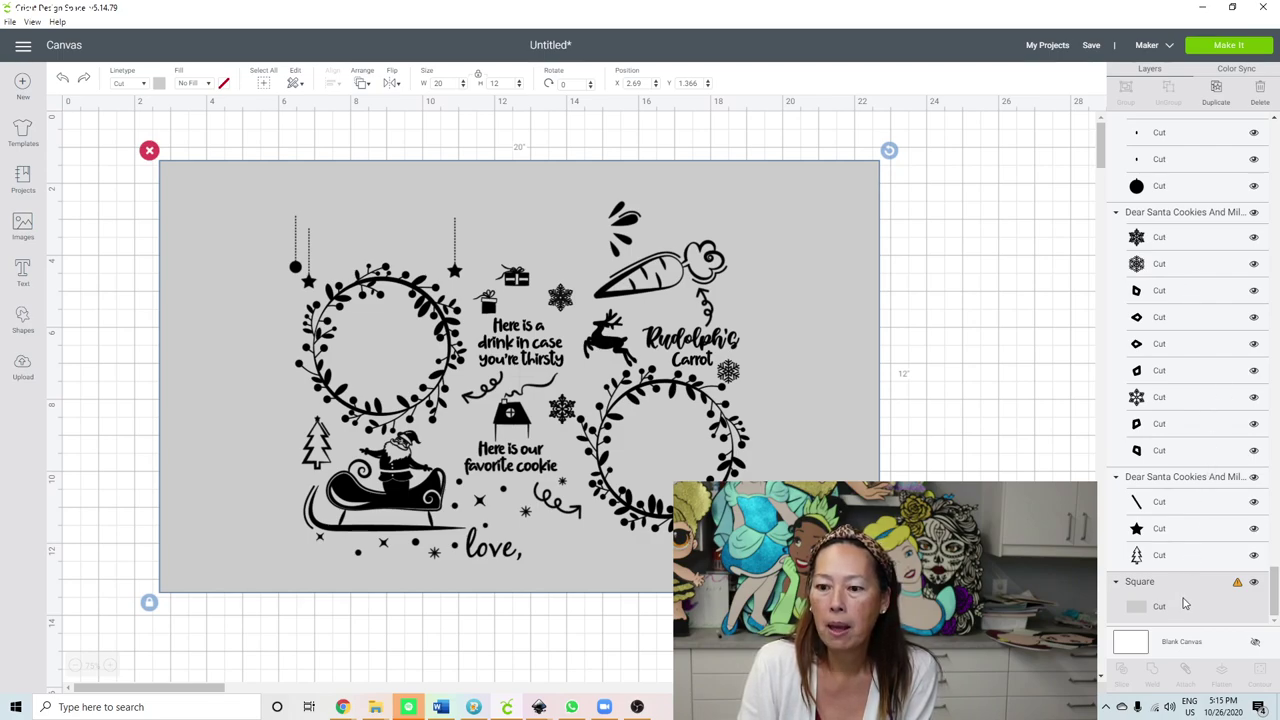
left_click(363, 86)
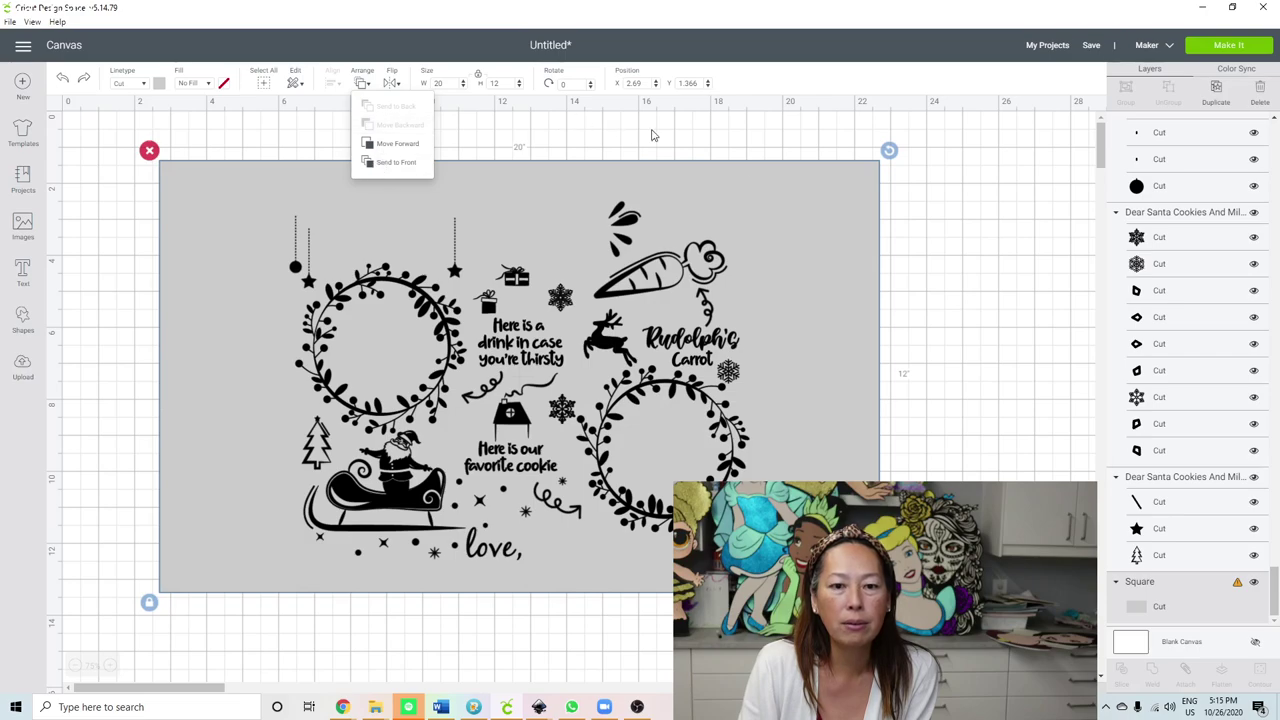
left_click(1012, 250)
Step: Search the remaining layers and letter groups of the design for the welded "Dear Santa" lettering
scroll(1176, 216, "up", 5)
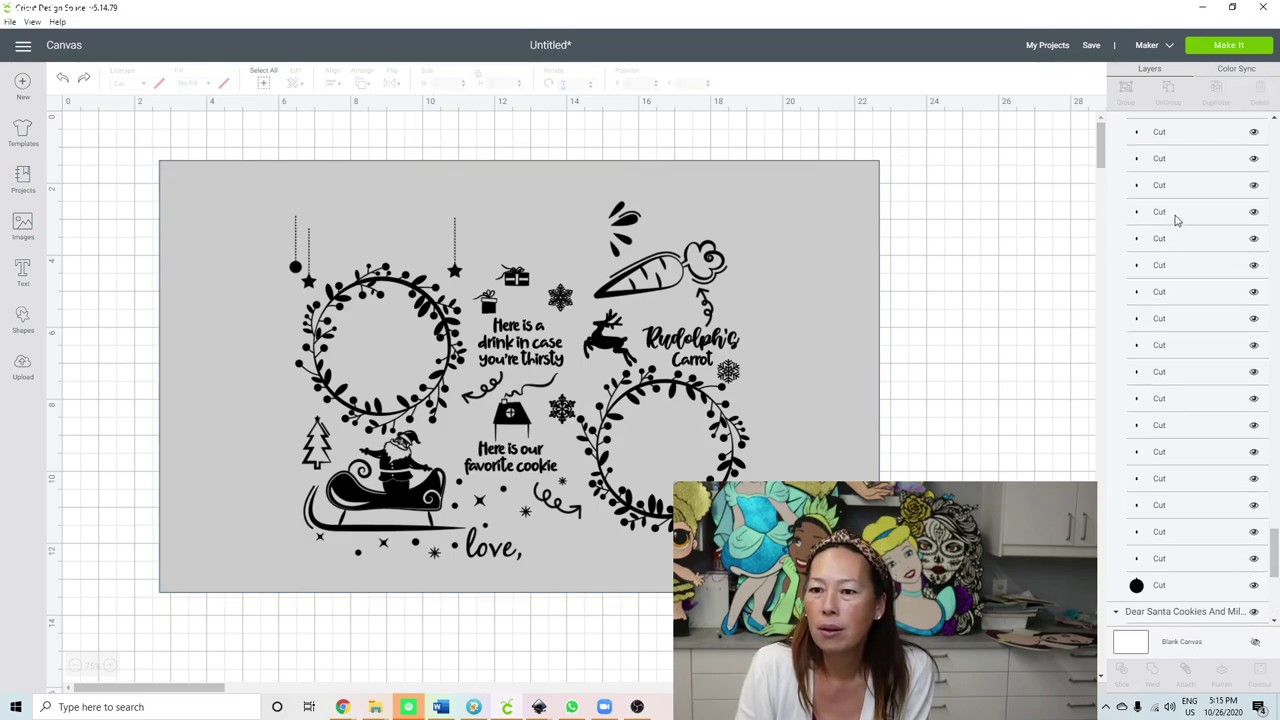
scroll(1176, 216, "up", 5)
scroll(1176, 216, "down", 3)
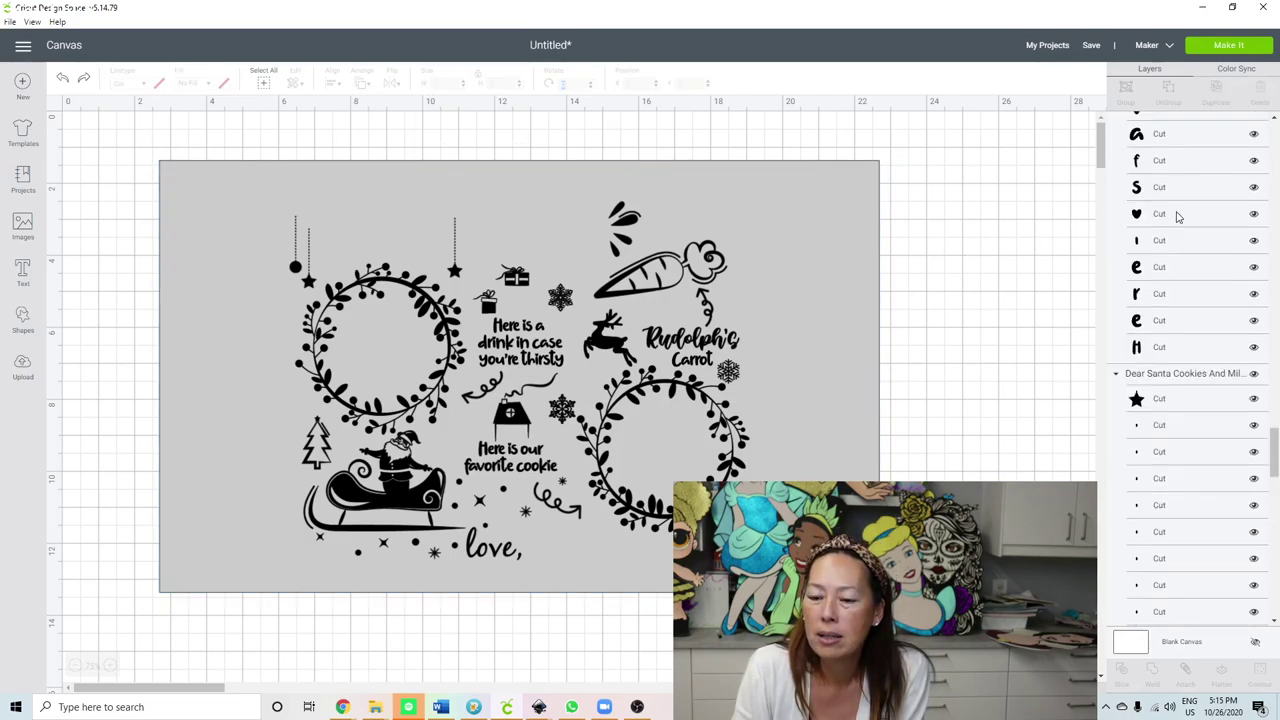
scroll(1170, 310, "up", 5)
scroll(1170, 305, "up", 10)
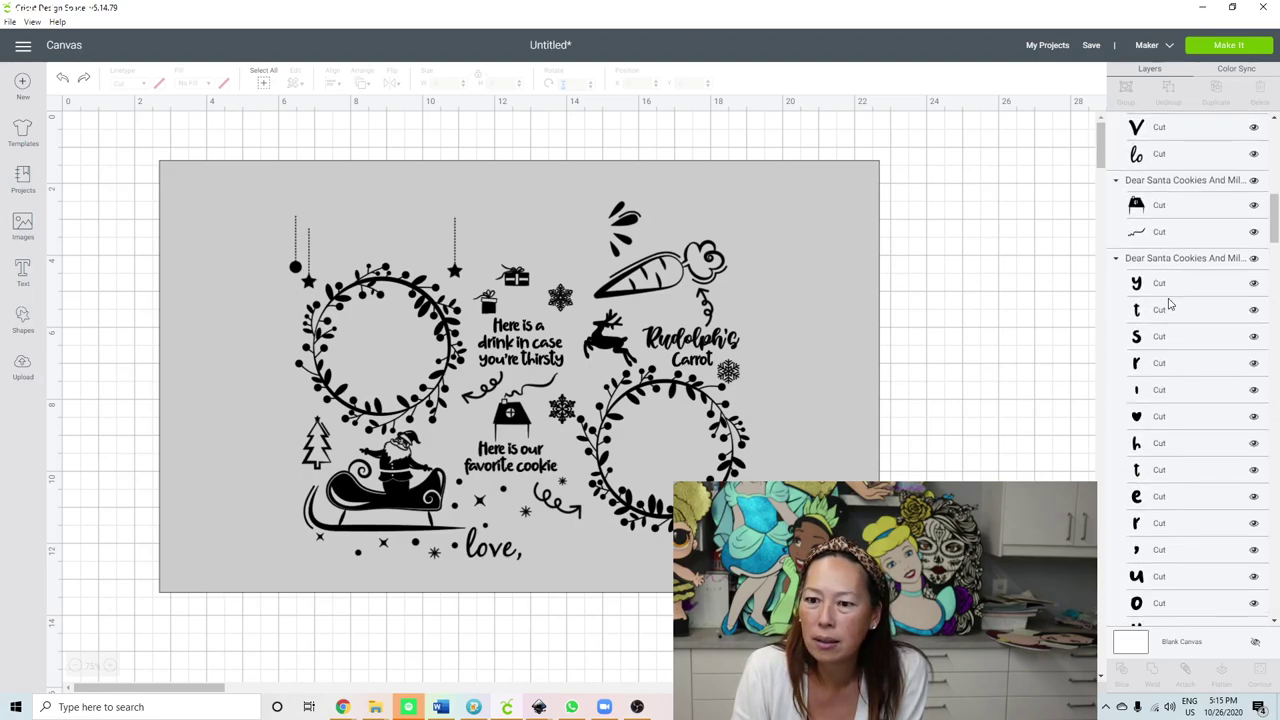
scroll(1170, 304, "down", 5)
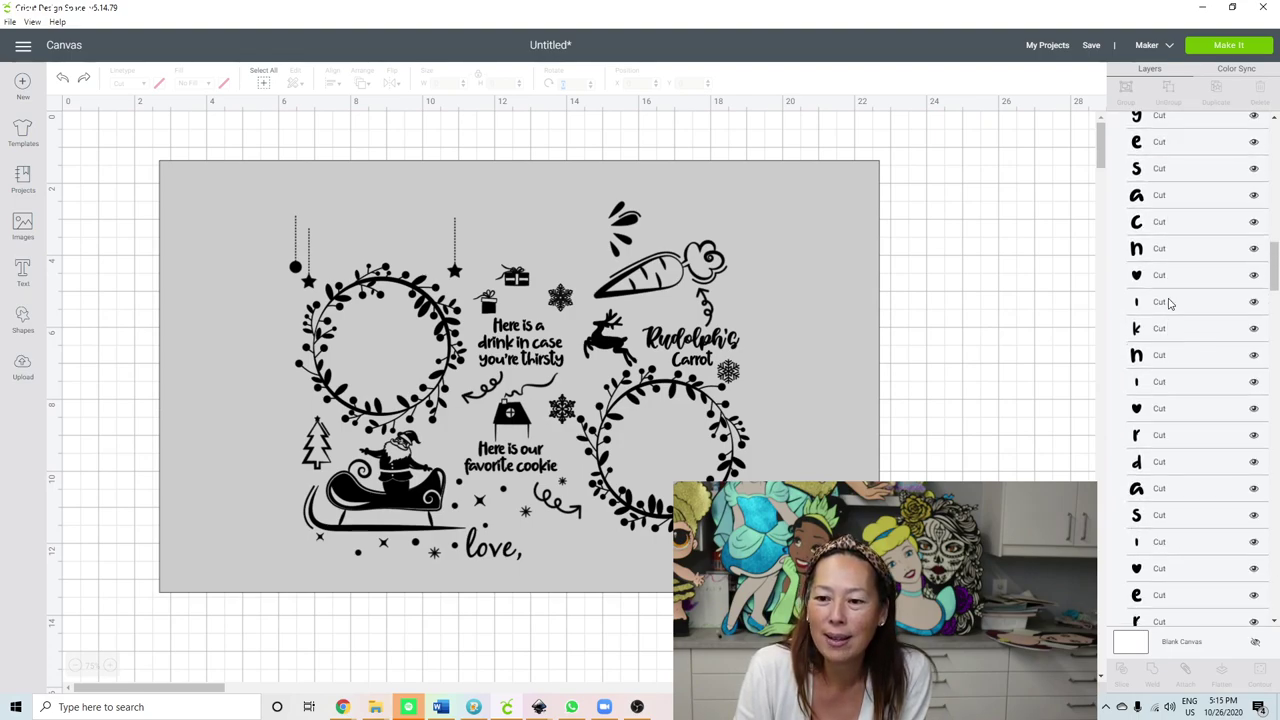
scroll(1170, 304, "down", 1)
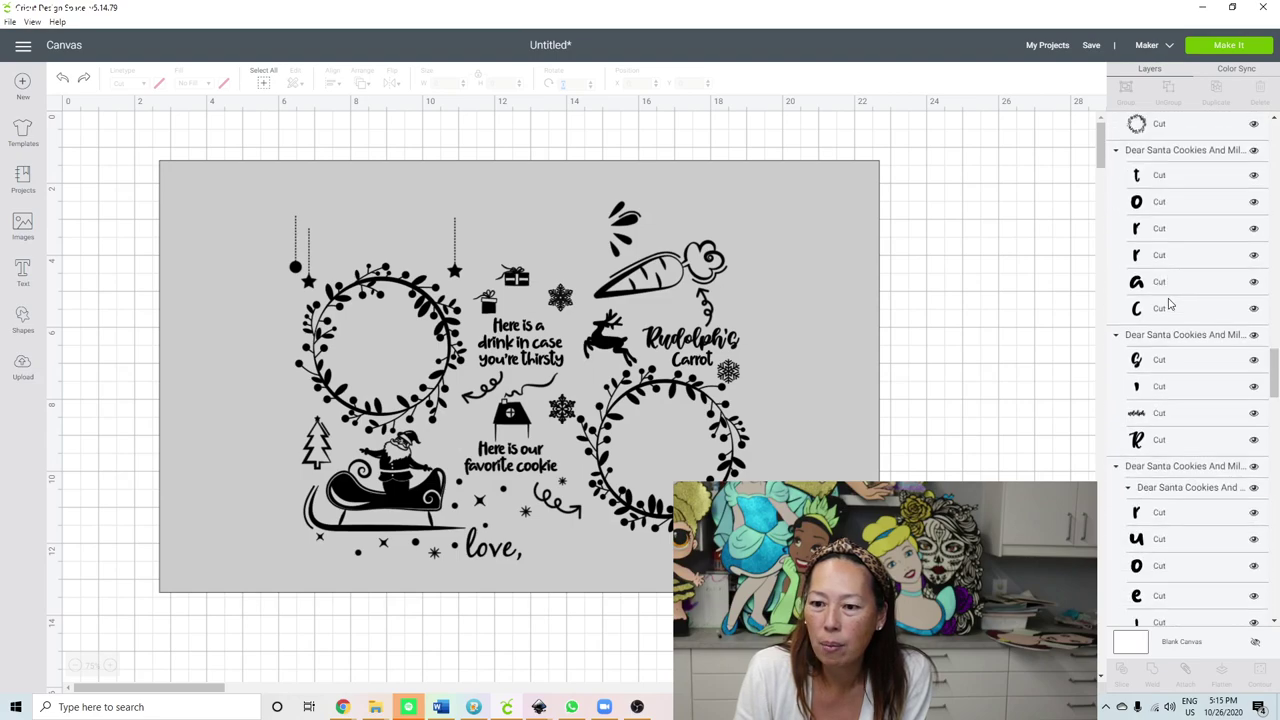
scroll(1170, 304, "down", 10)
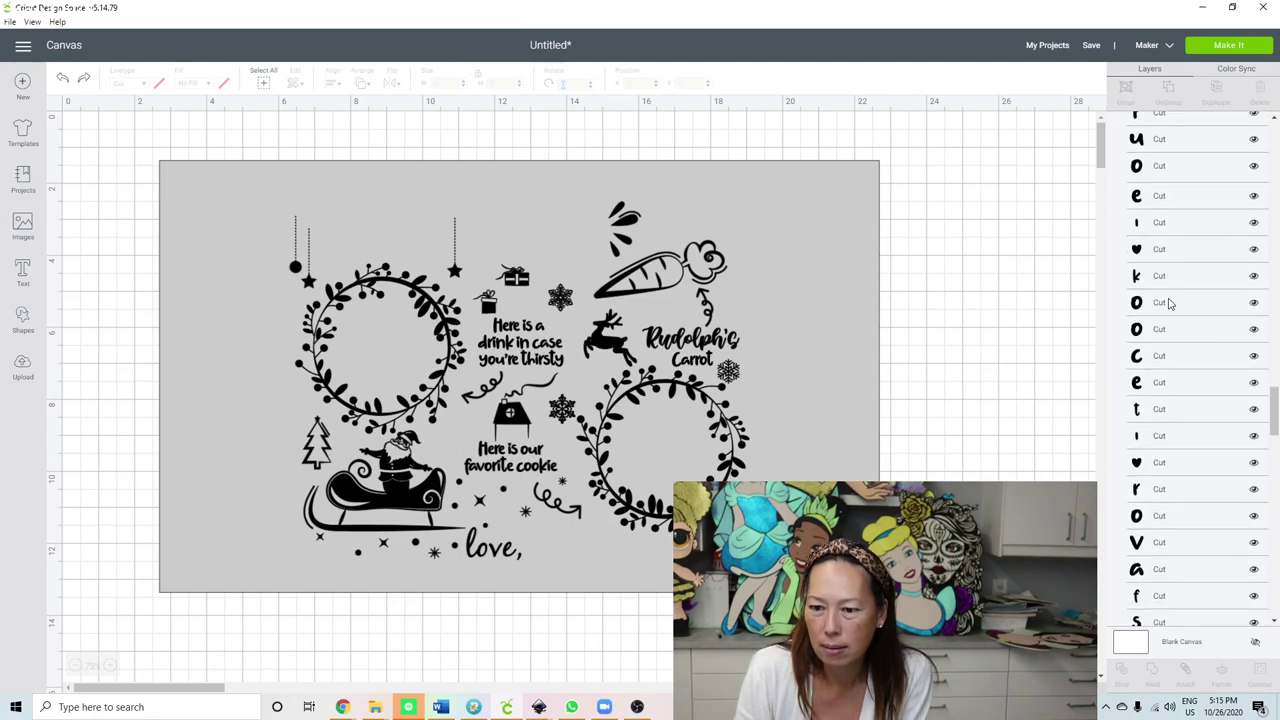
scroll(1170, 304, "down", 5)
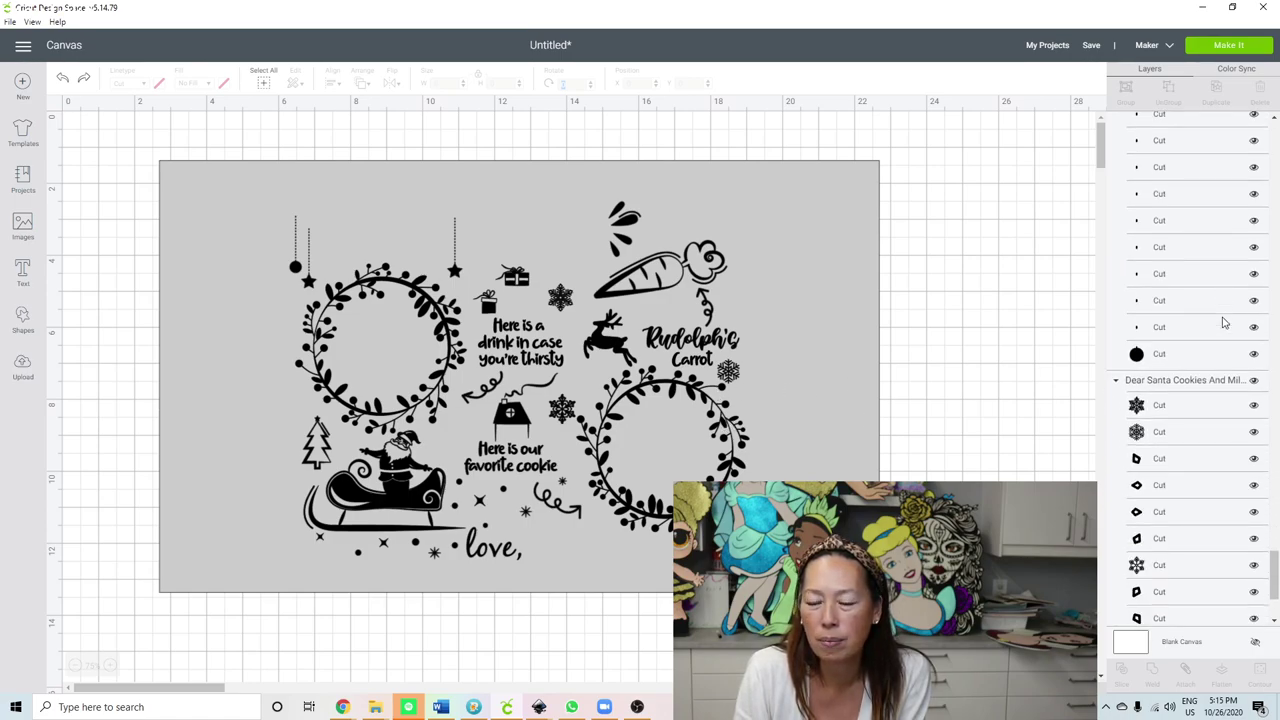
scroll(1222, 322, "down", 3)
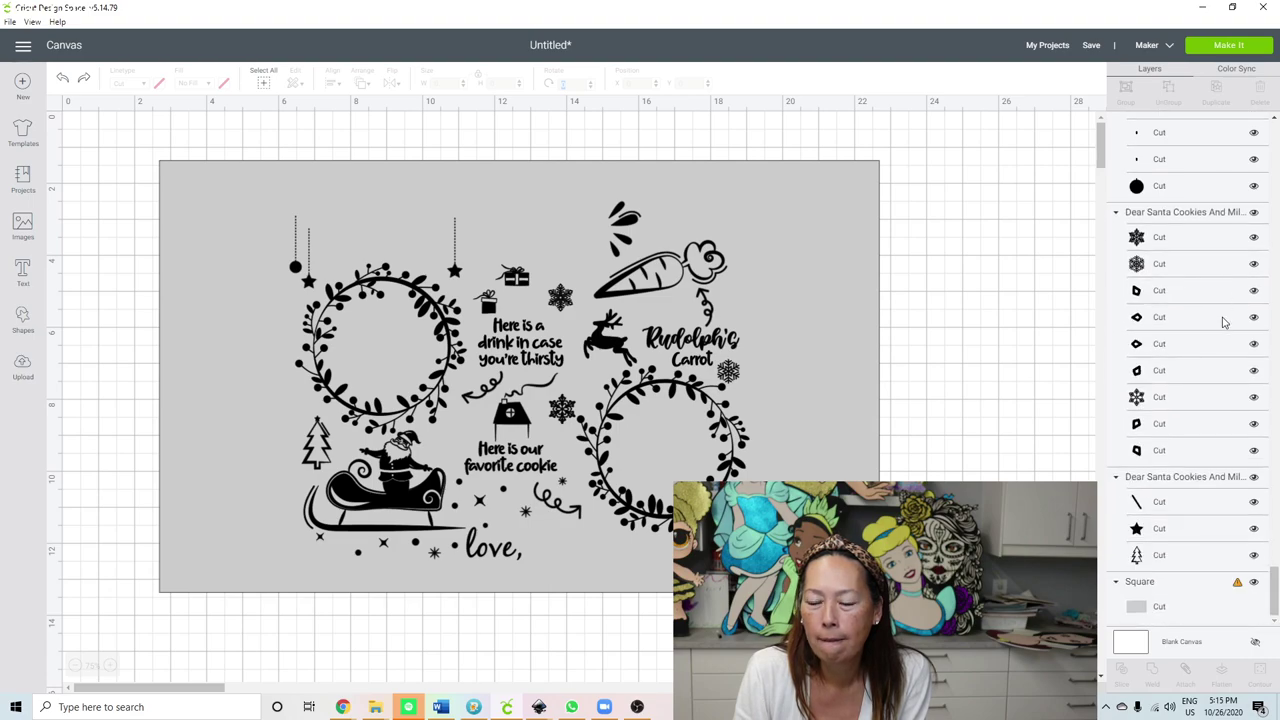
scroll(1222, 322, "up", 6)
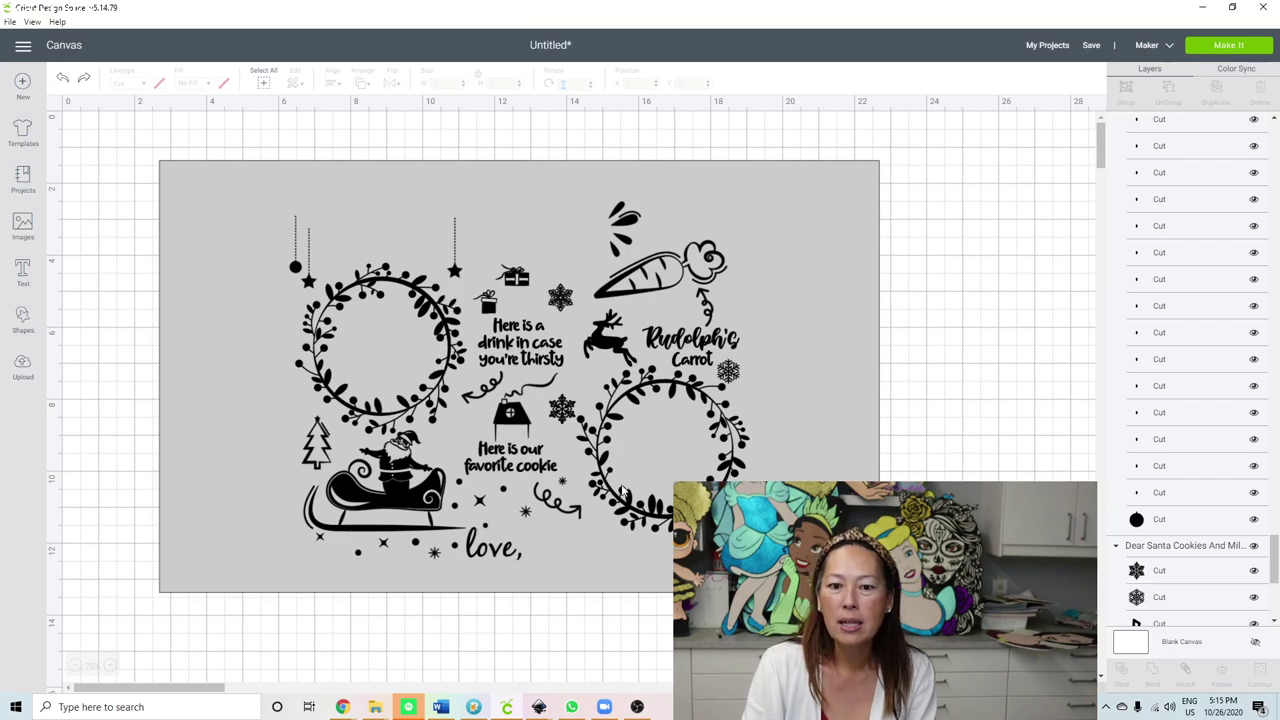
scroll(1174, 362, "up", 5)
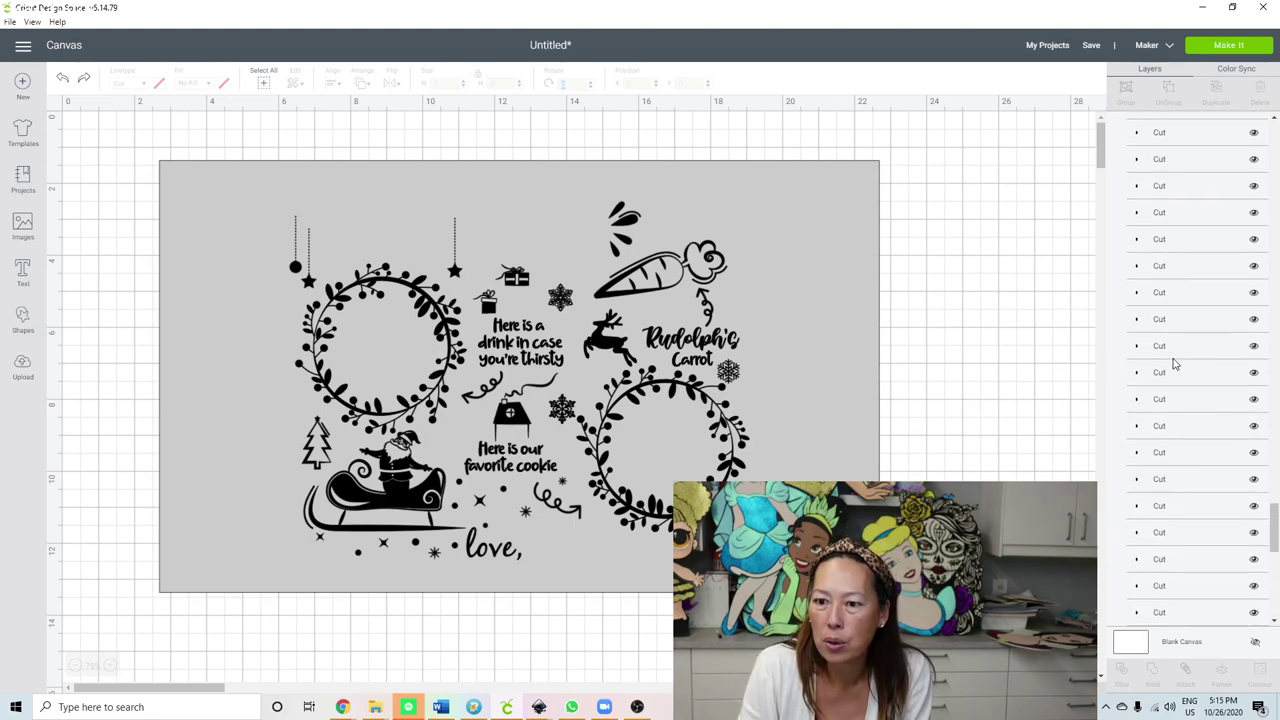
scroll(1174, 362, "down", 5)
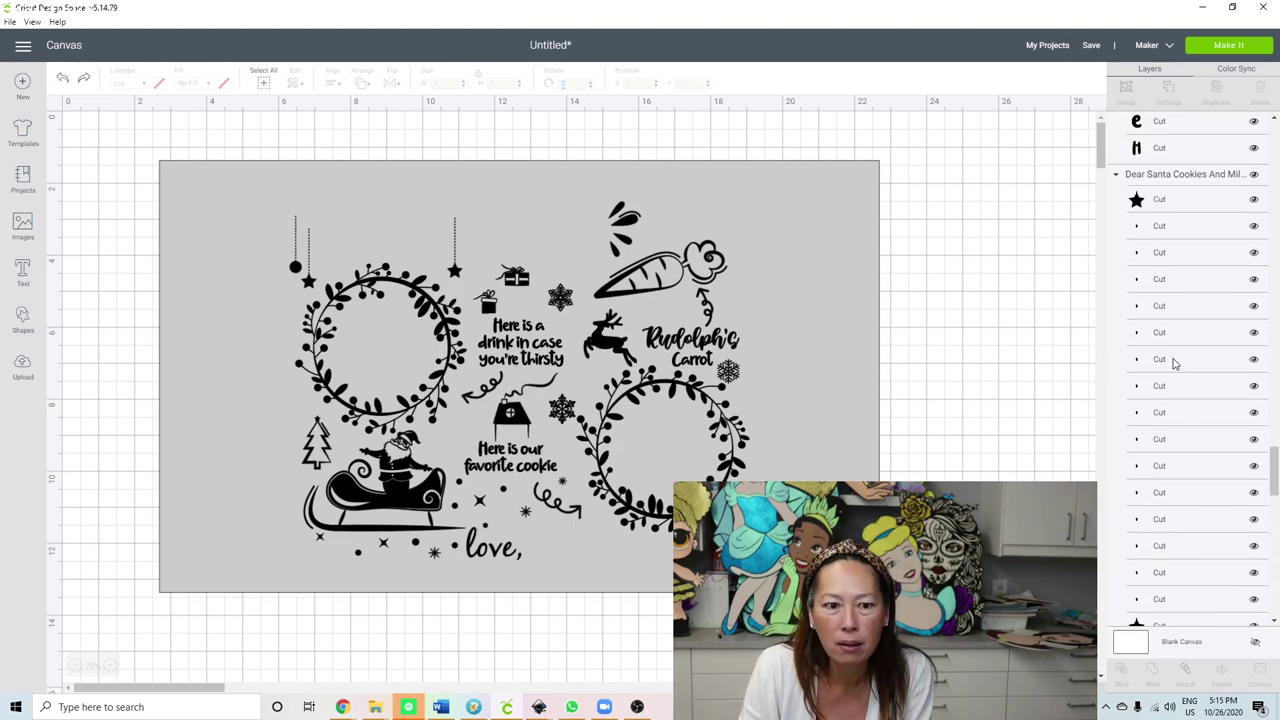
scroll(1175, 380, "down", 3)
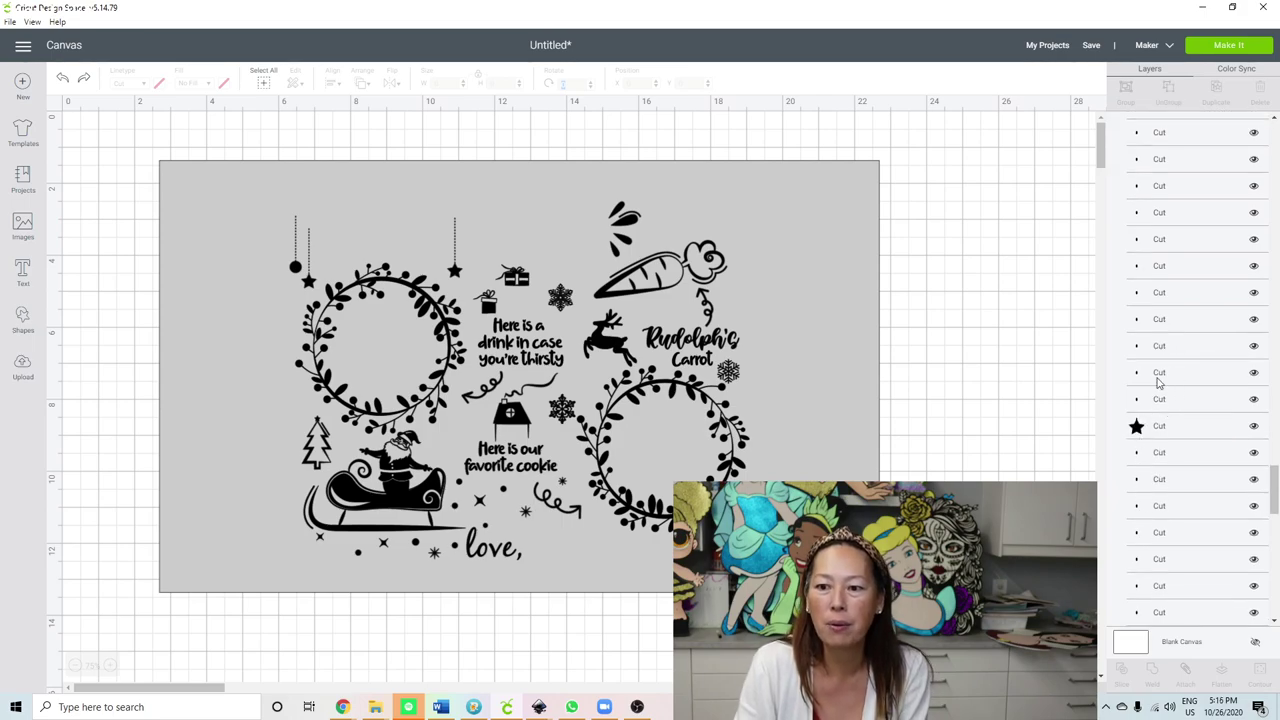
Step: Move the background rectangle to about X 5.0, Y 11.4 inches to check for hidden lettering, and undo that move and the weld
left_click(543, 194)
left_click_drag(579, 398, 631, 698)
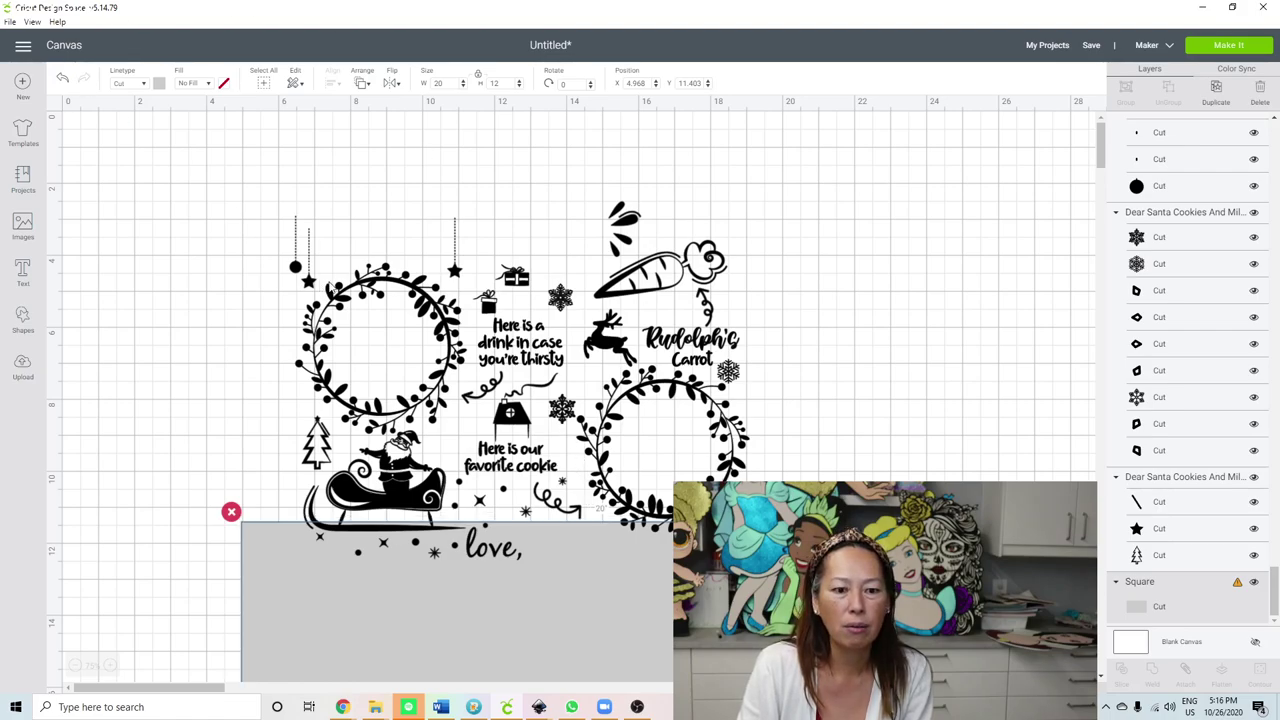
scroll(405, 205, "down", 3)
scroll(450, 257, "down", 3)
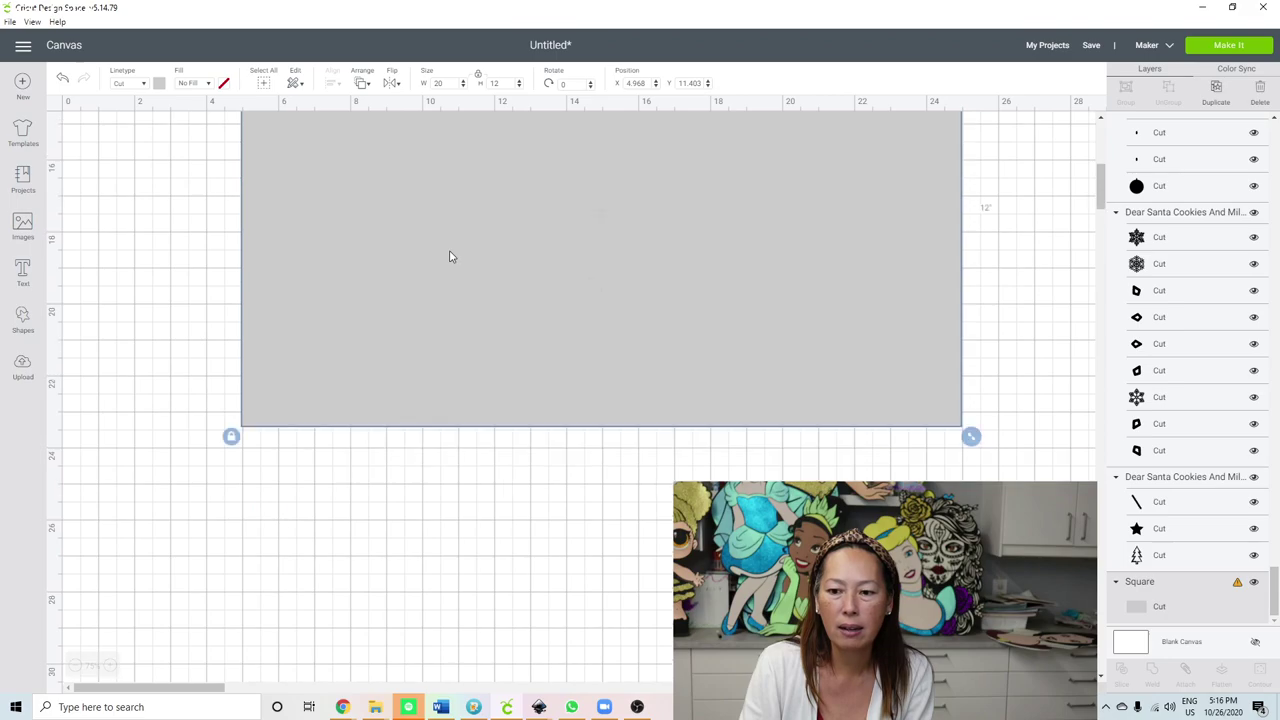
scroll(449, 257, "up", 6)
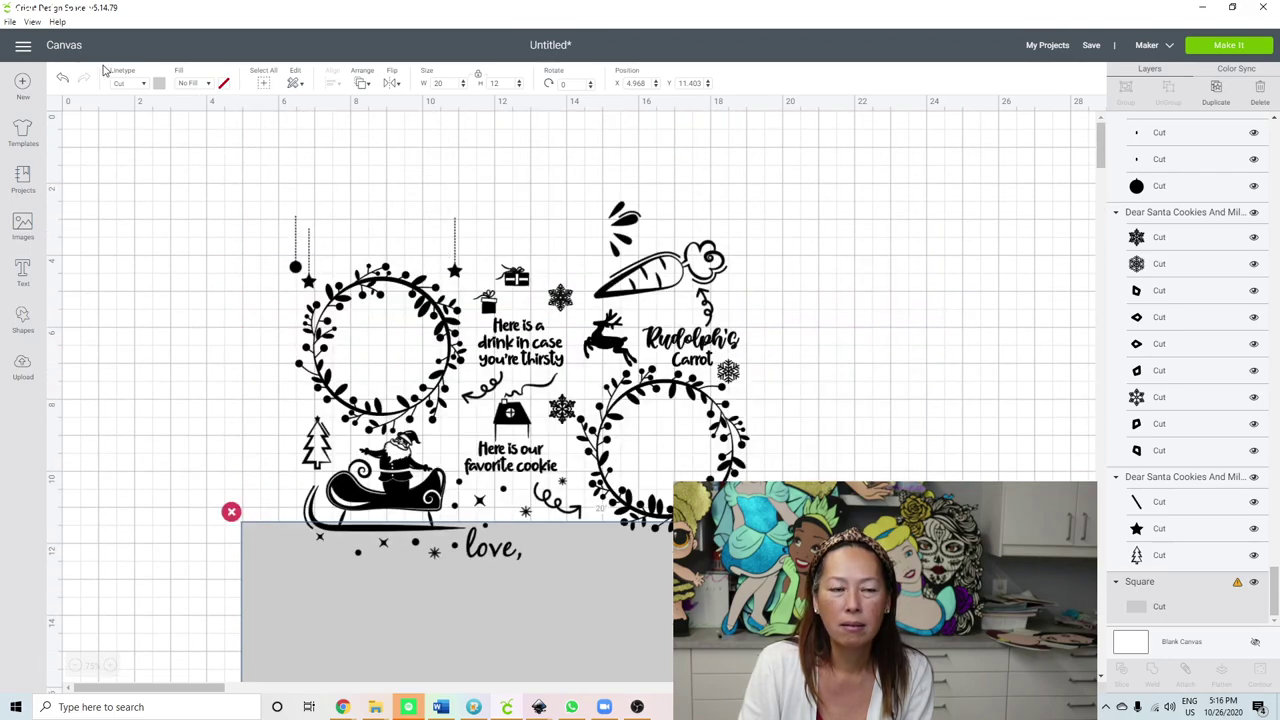
left_click(62, 79)
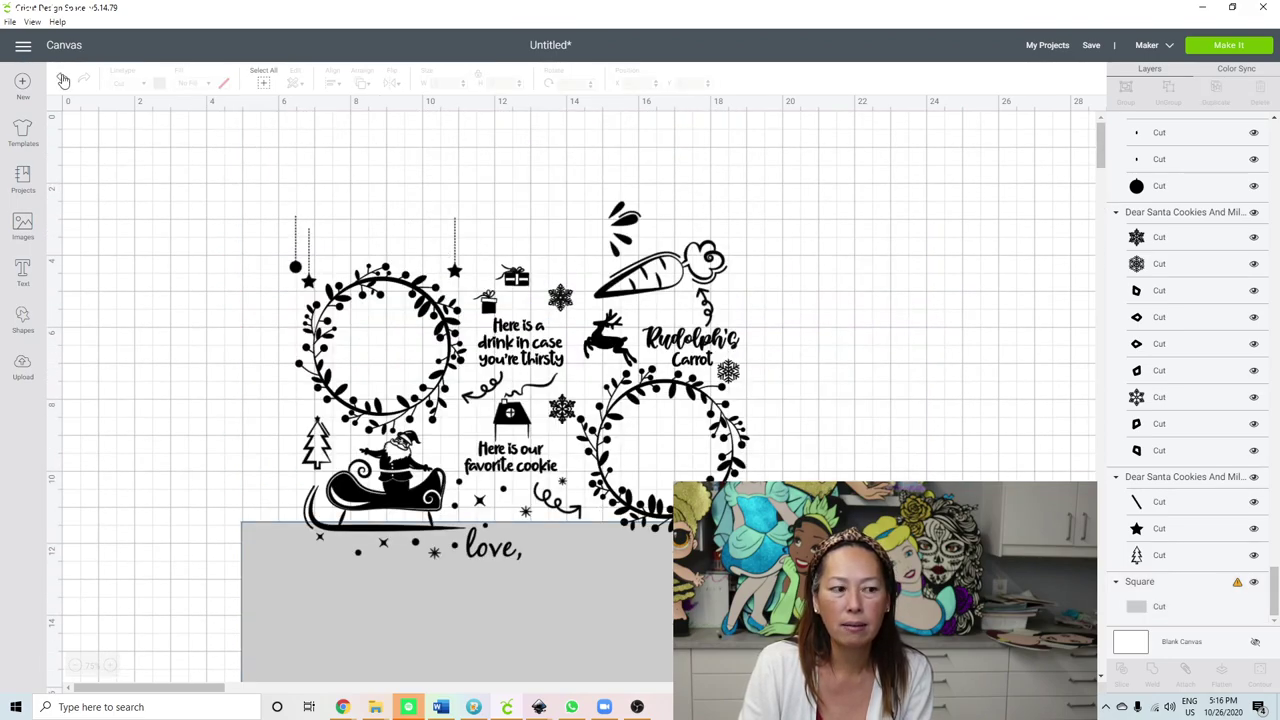
left_click(62, 79)
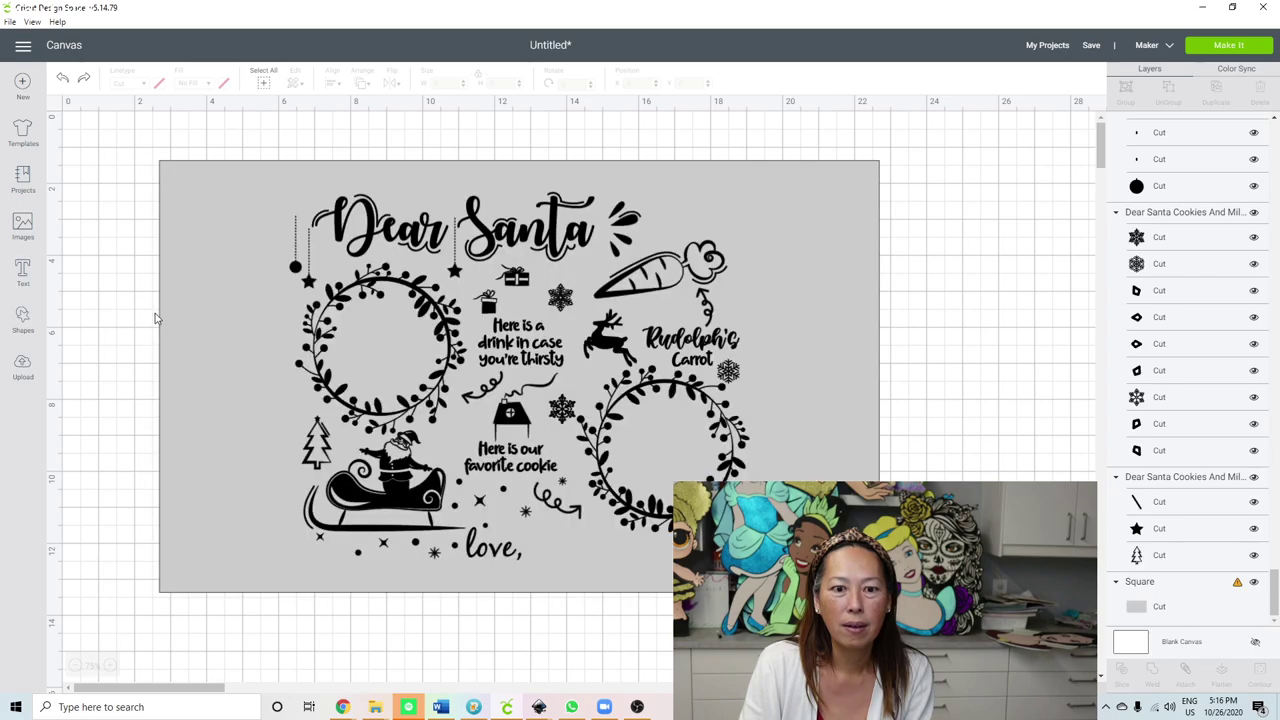
Step: Weld the attached "Dear Santa" lettering into a single shape and select the welded layer
left_click(448, 228)
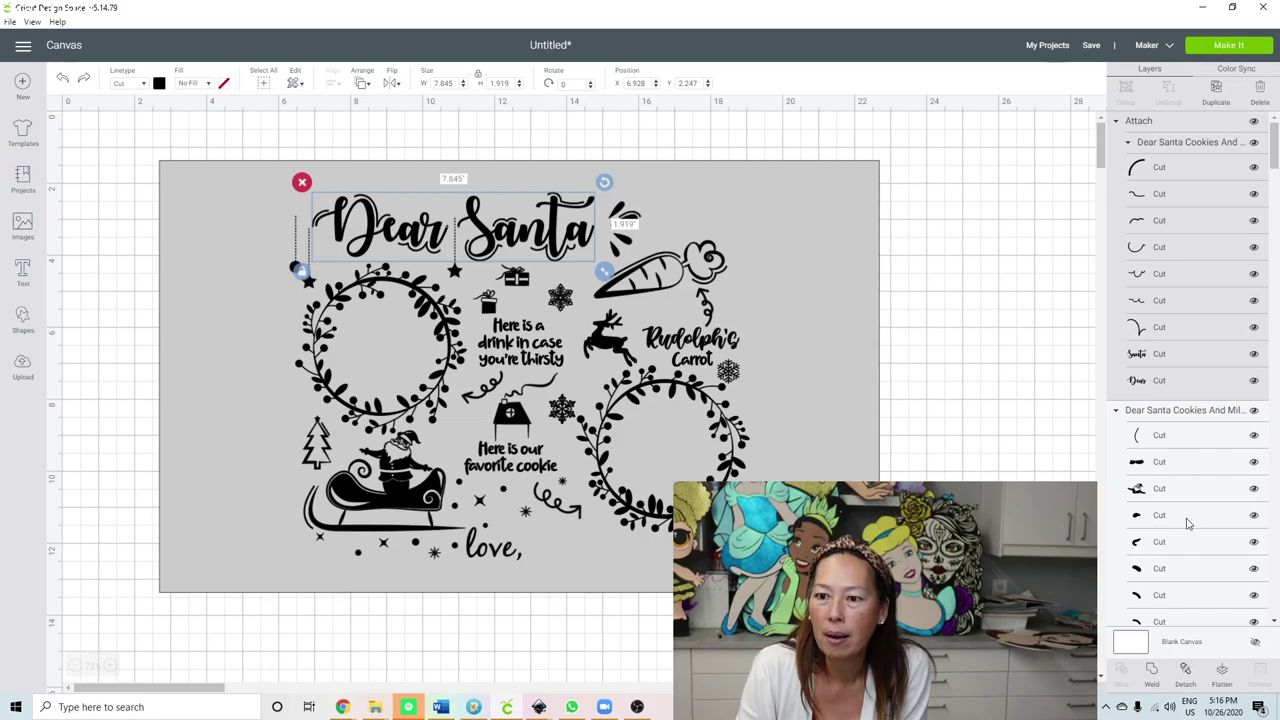
left_click(1152, 670)
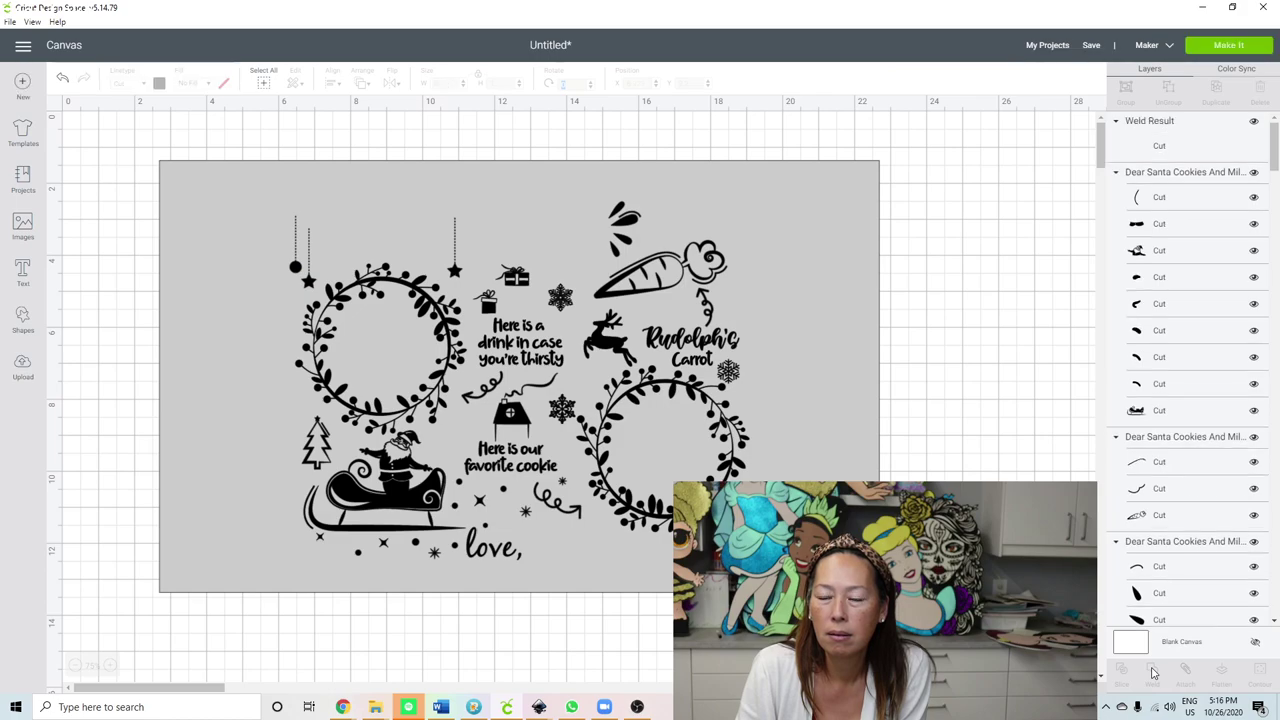
left_click(1142, 145)
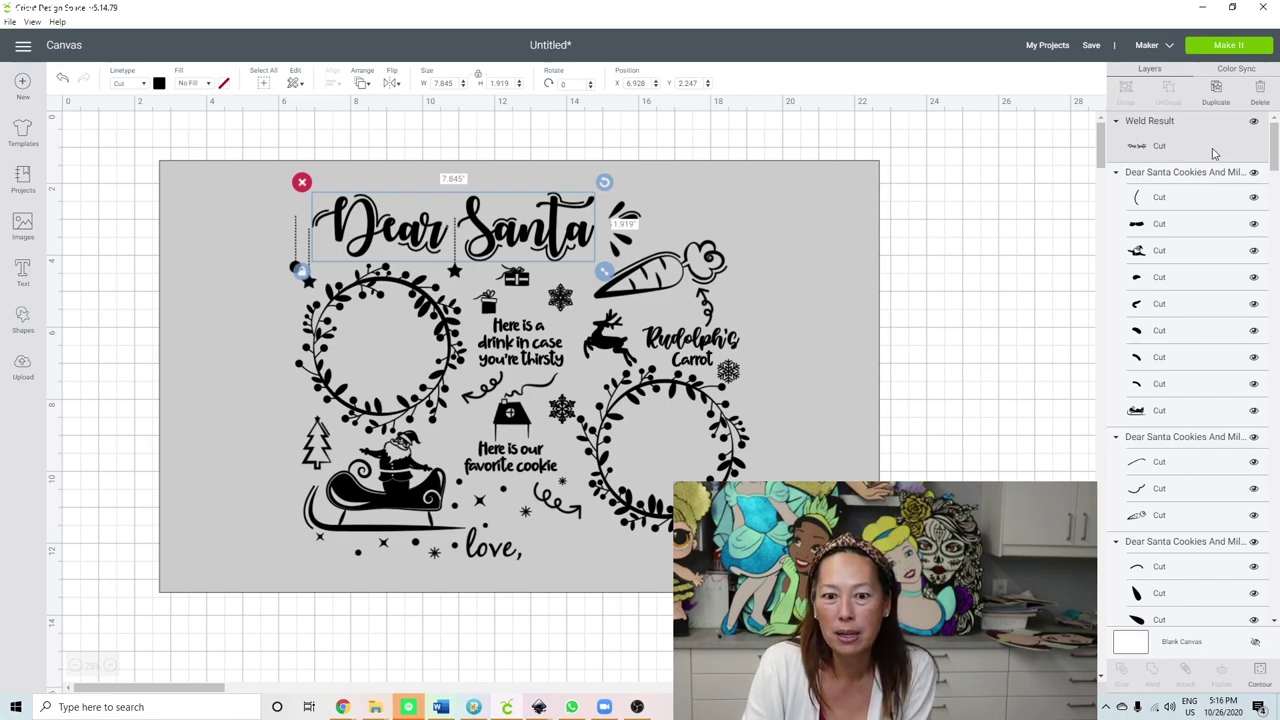
Step: Weld the letters of the word "Carrot" into a single shape
left_click(718, 422)
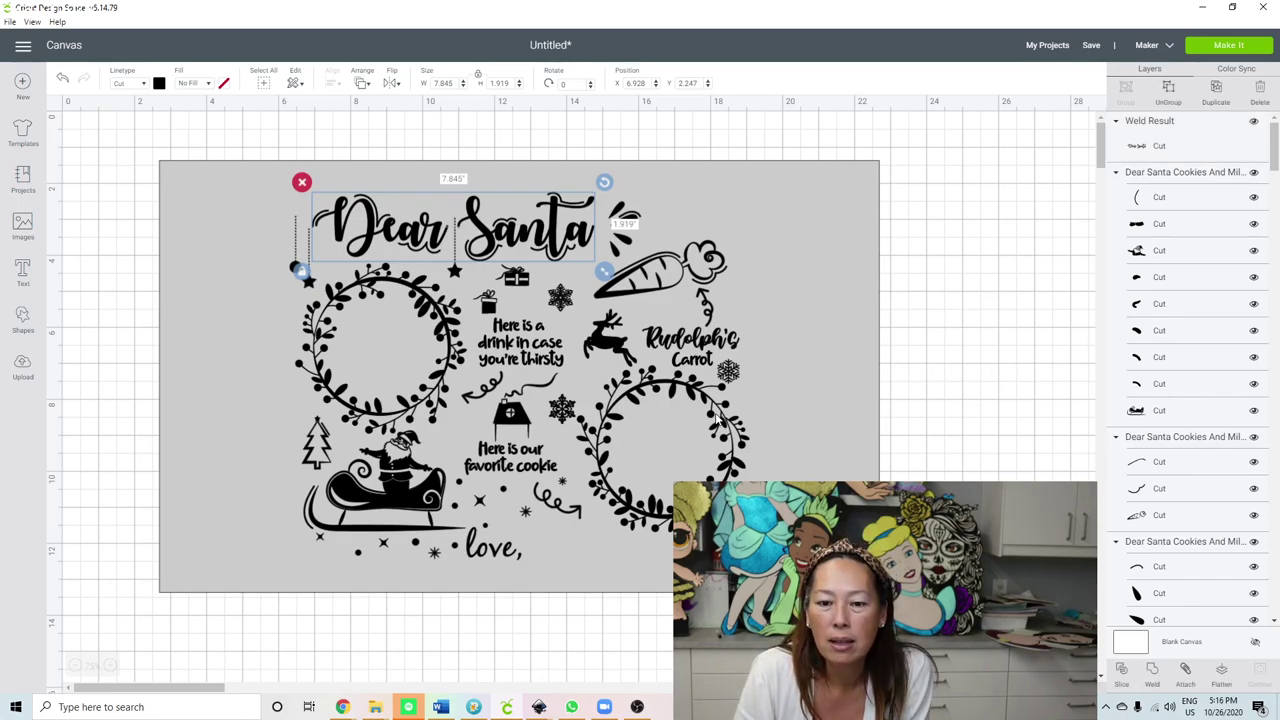
left_click(718, 422)
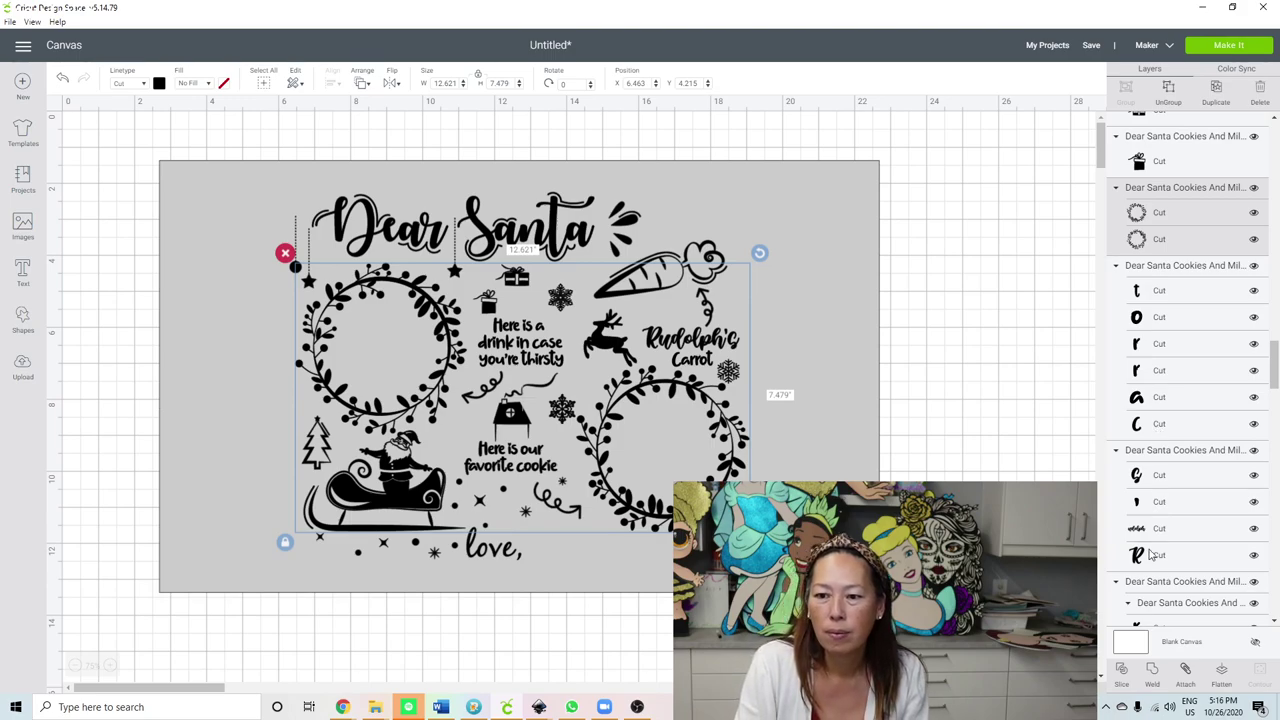
scroll(1148, 452, "down", 1)
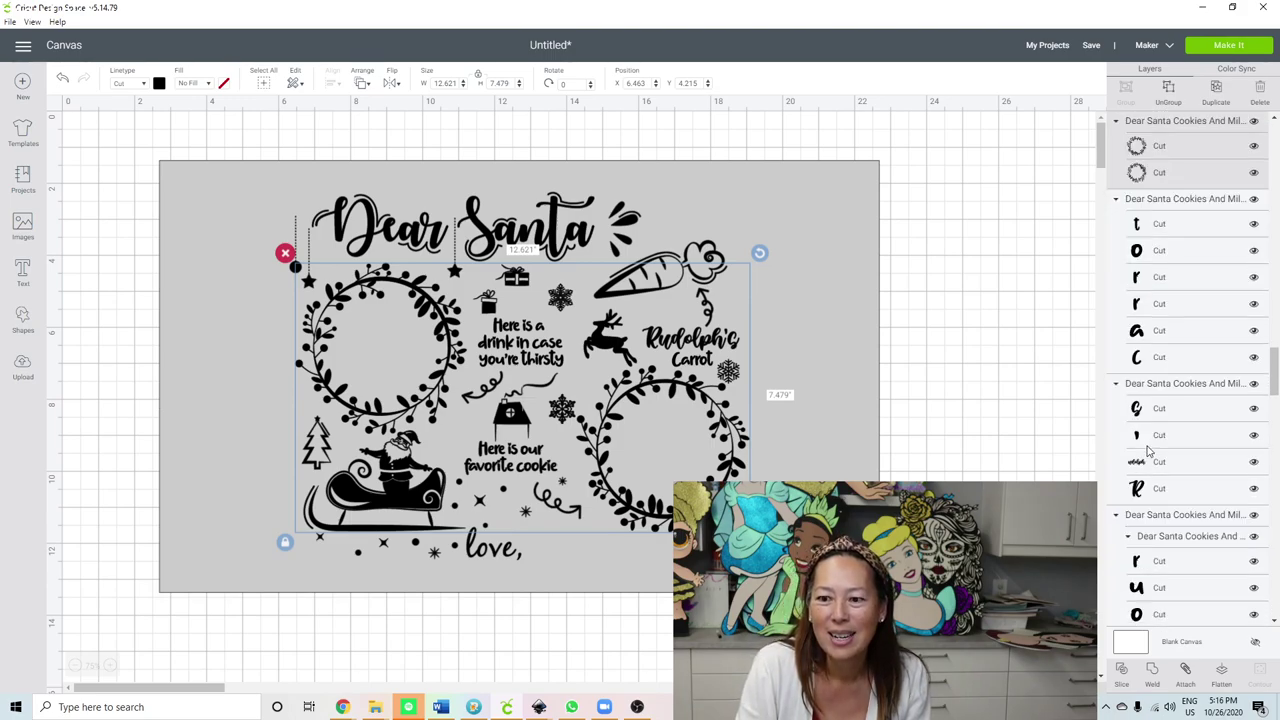
left_click(1166, 362)
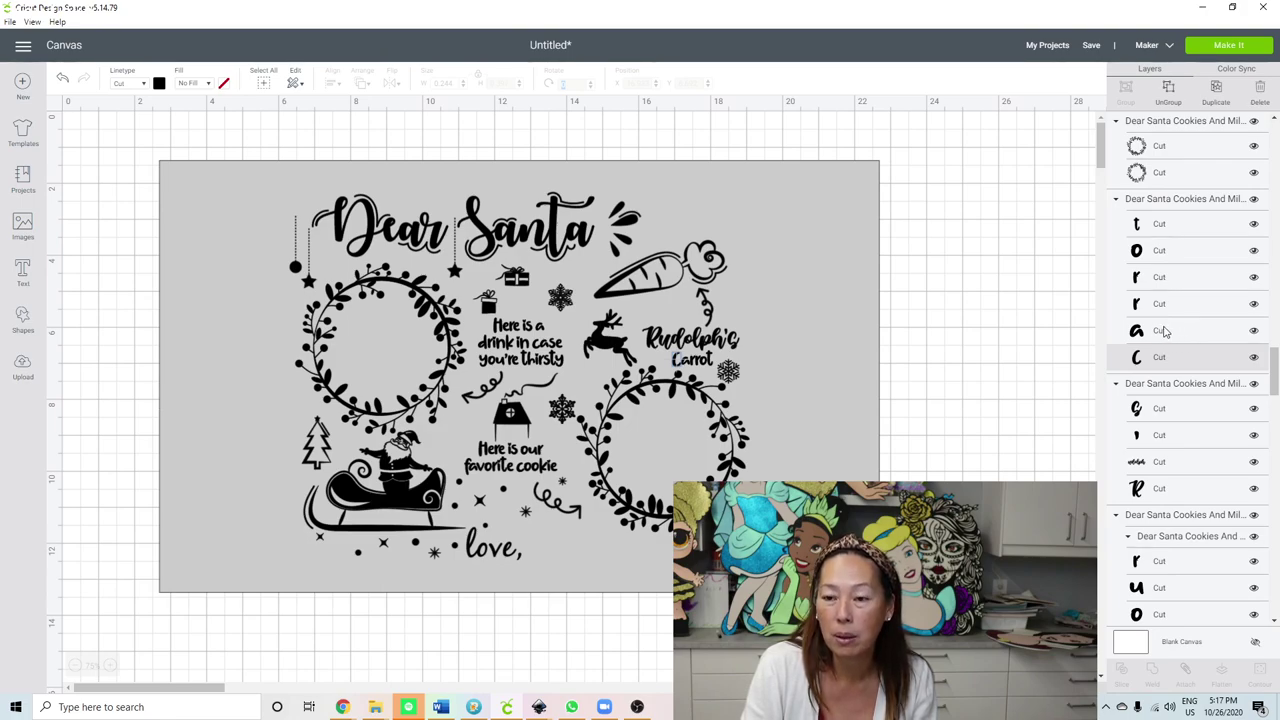
left_click(1164, 331, "shift")
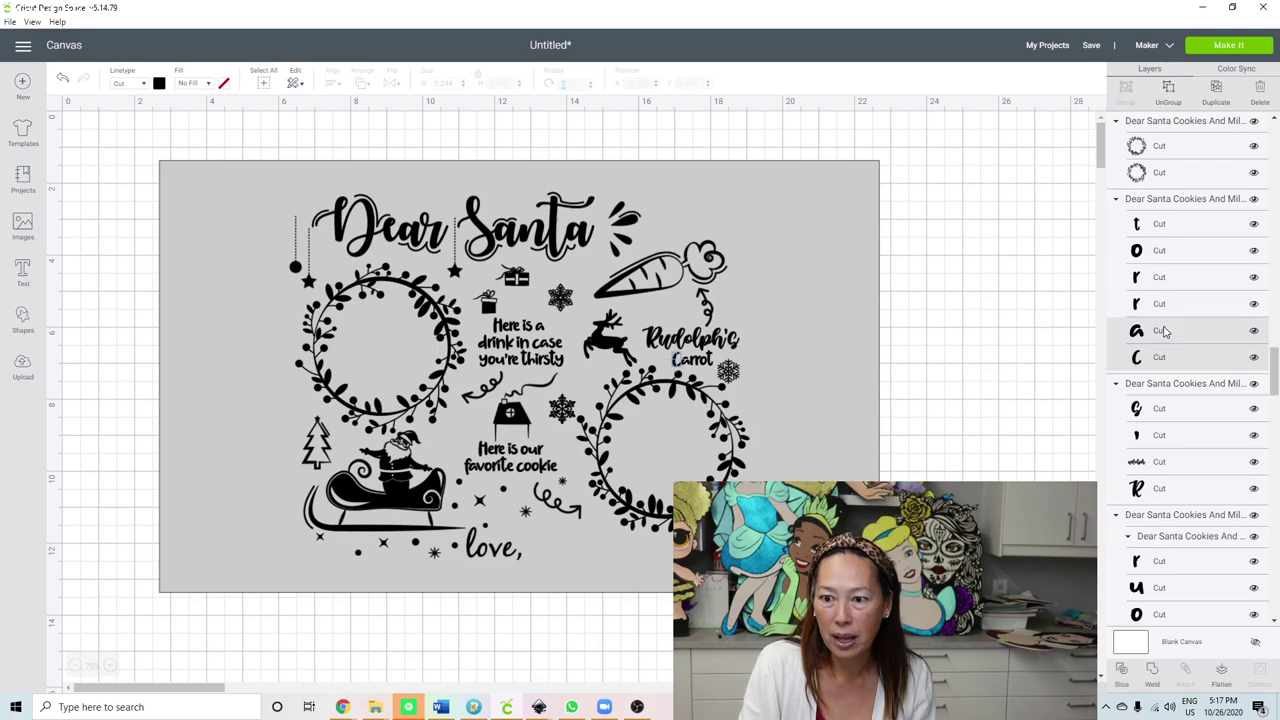
left_click(1158, 202)
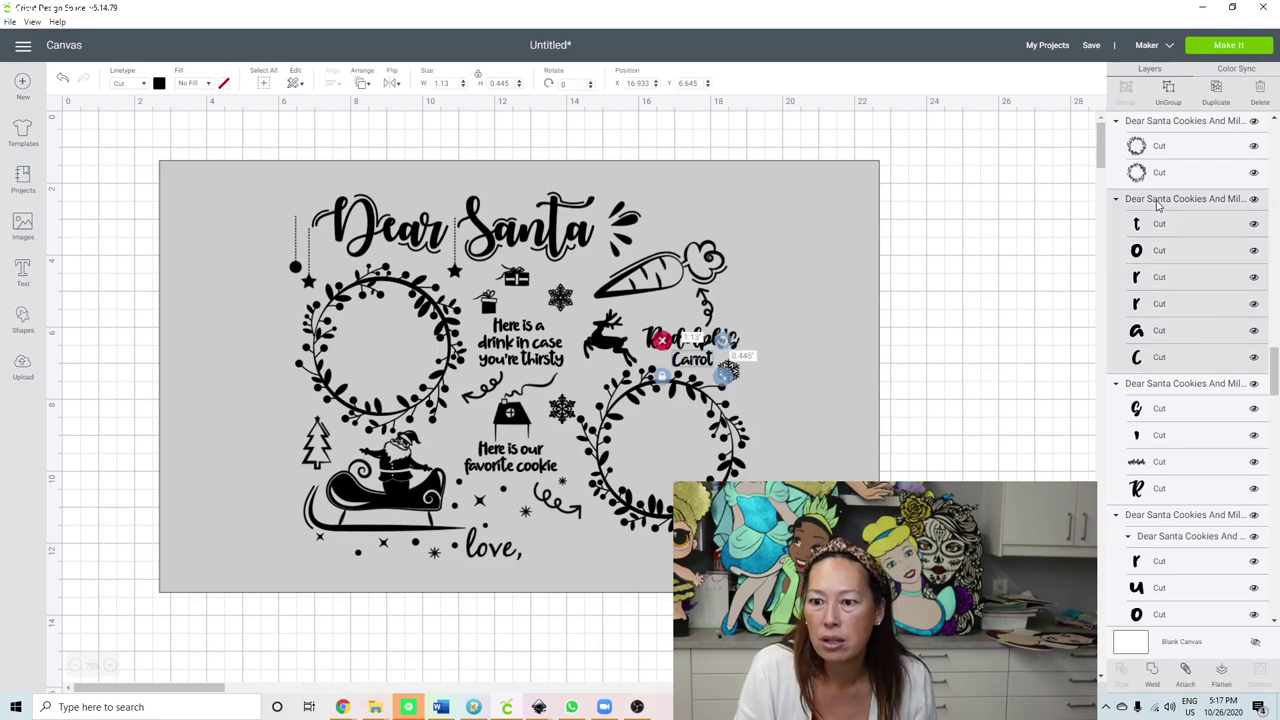
left_click(1155, 676)
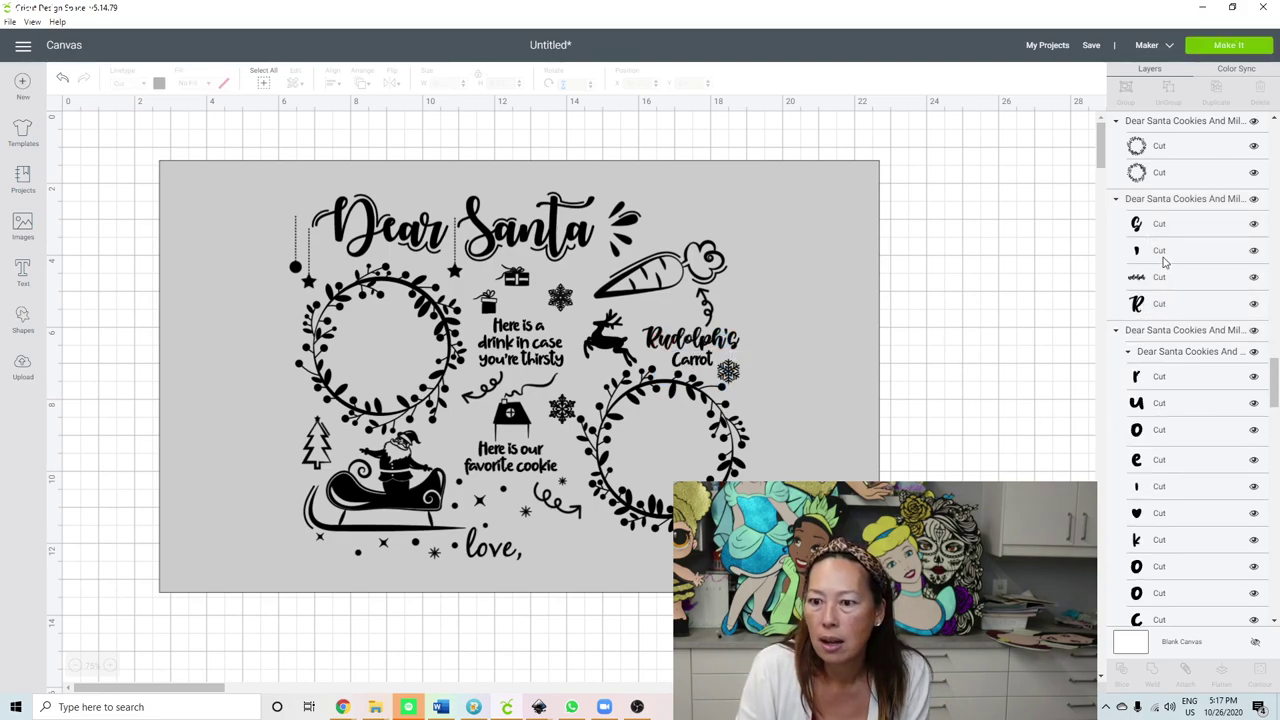
Step: Weld the "Rudolph's" lettering into a single shape and the "Here is a drink in case you're thirsty" lettering into another
left_click(1165, 203)
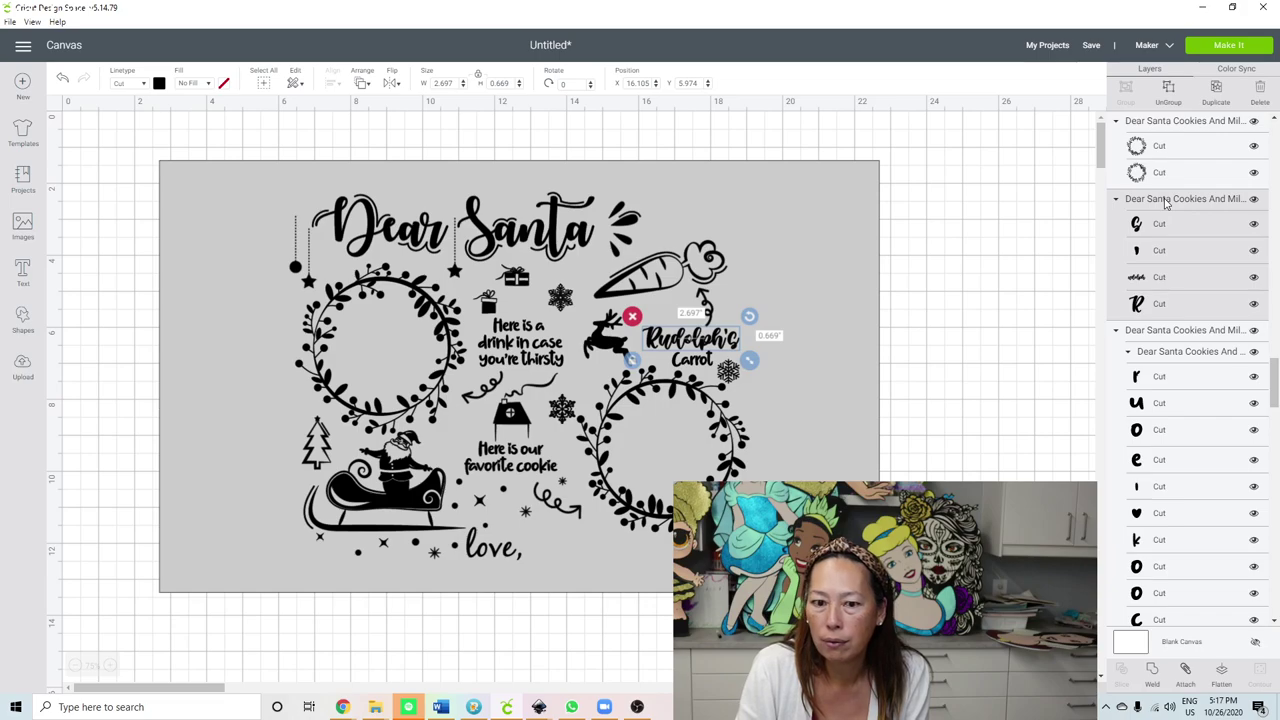
left_click(1155, 672)
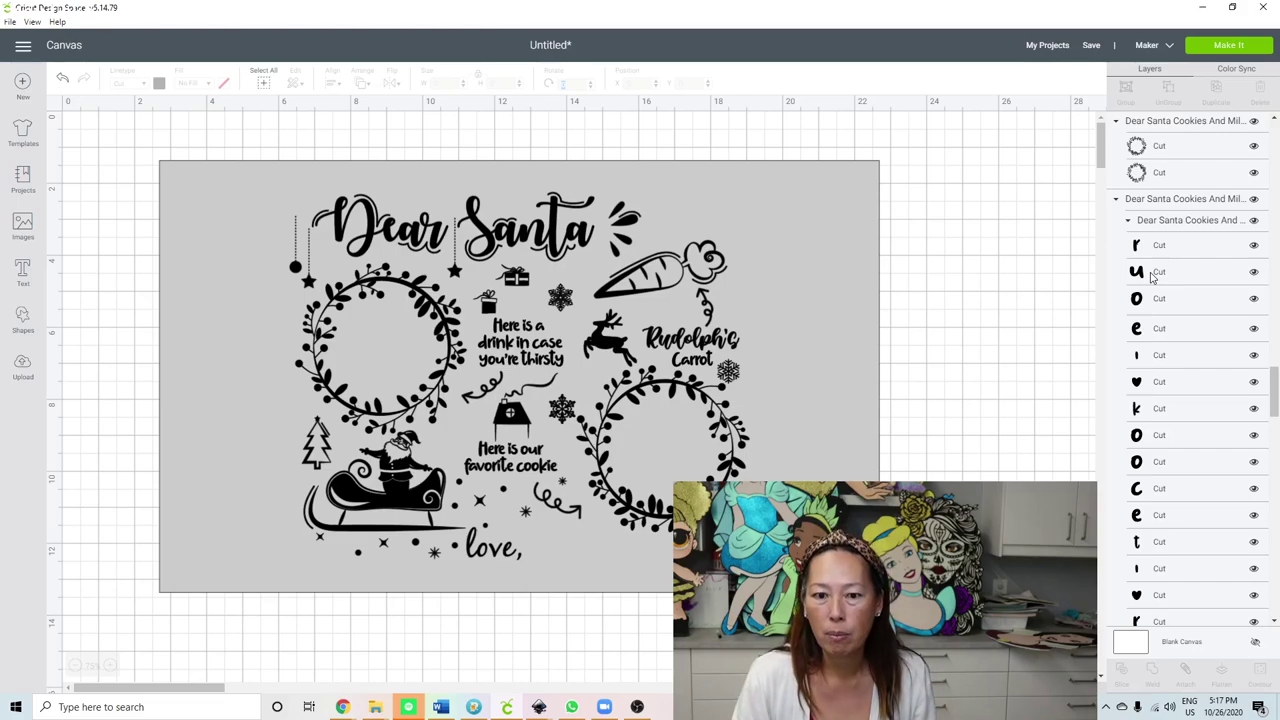
scroll(1152, 315, "up", 6)
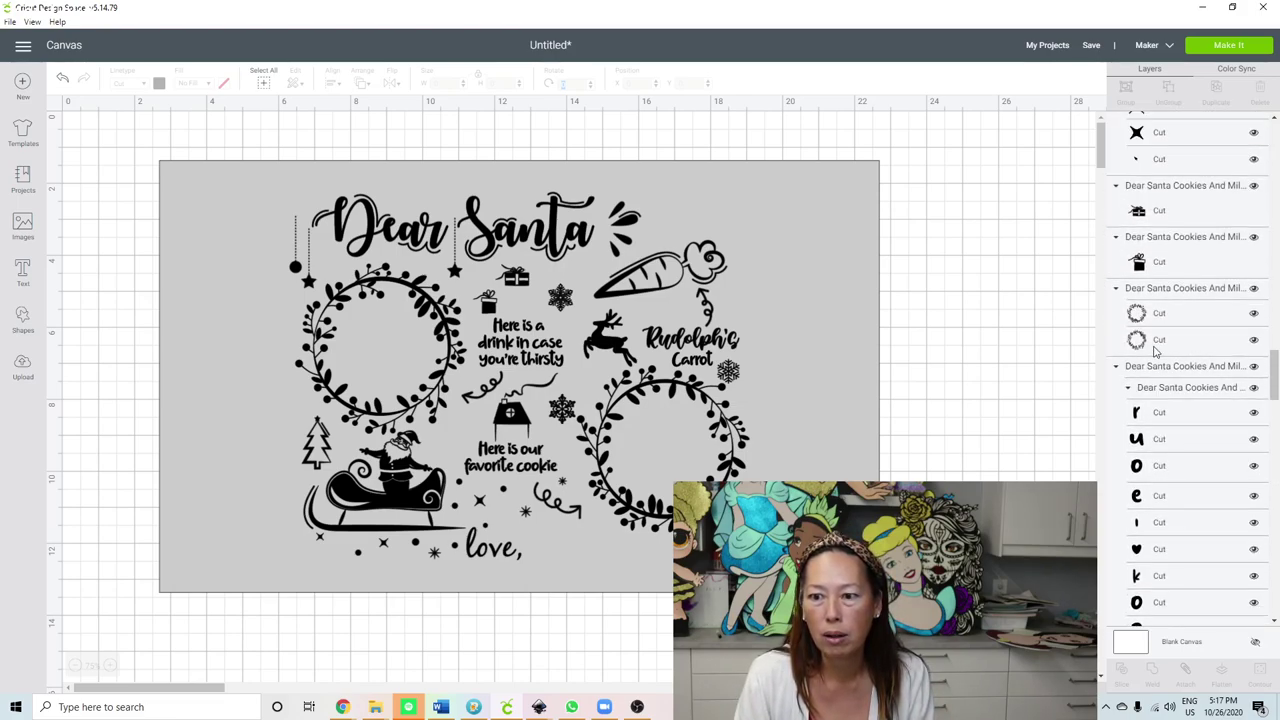
scroll(1155, 350, "up", 8)
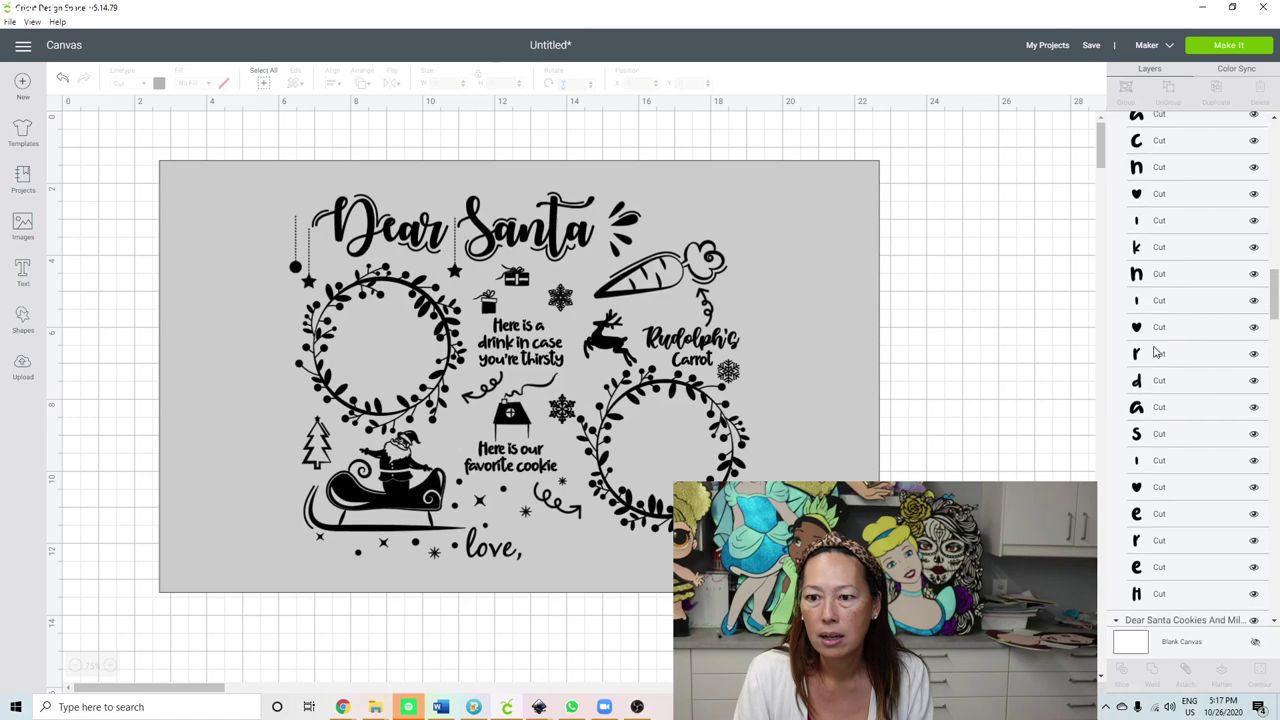
scroll(1155, 350, "up", 8)
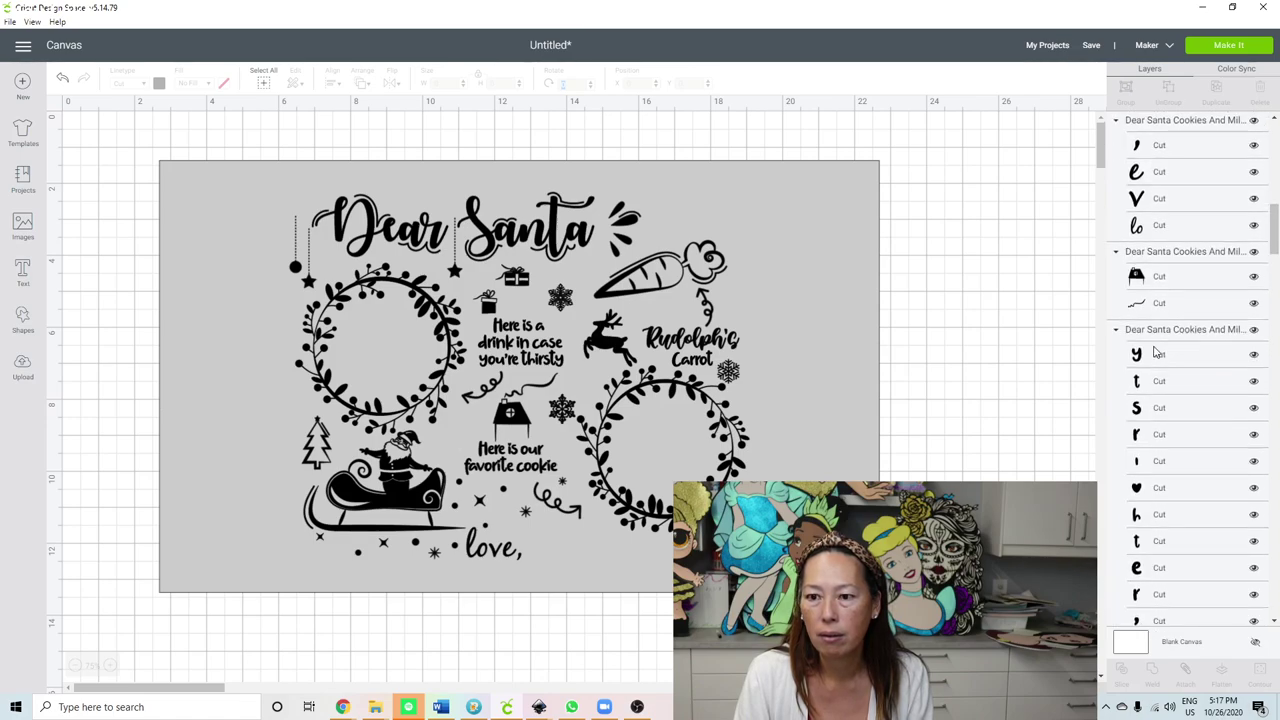
left_click(1174, 398)
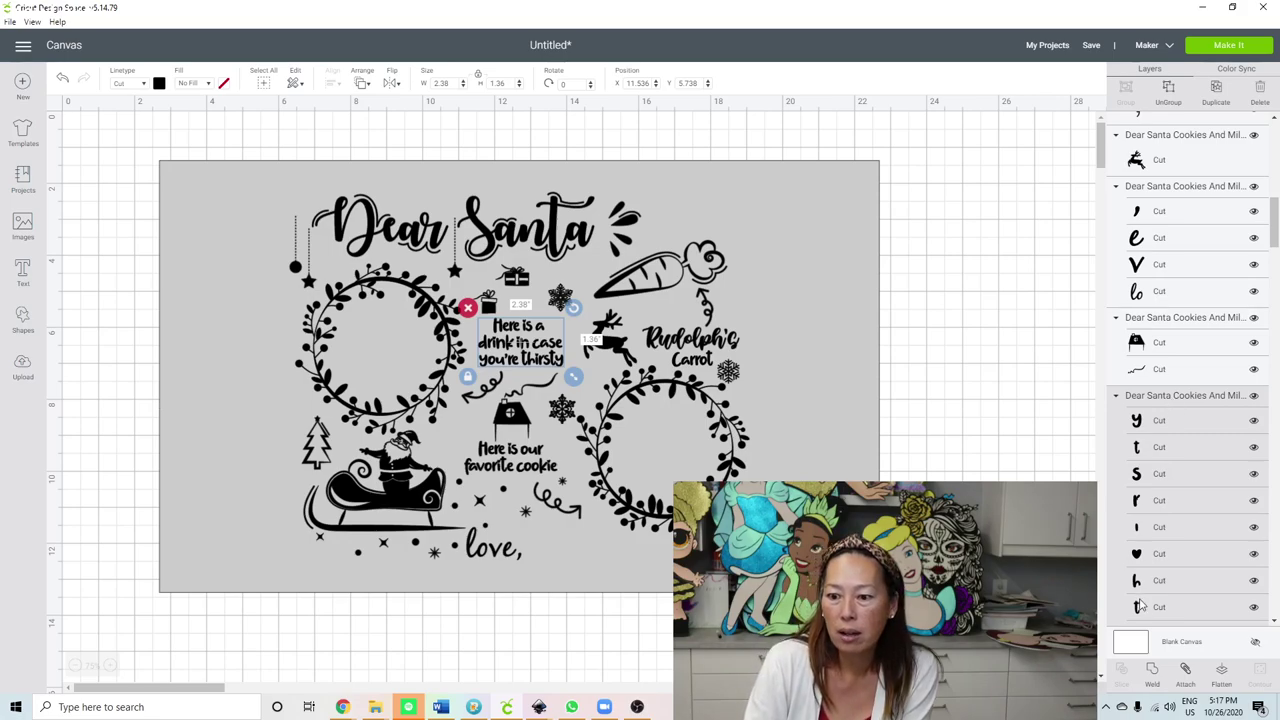
left_click(1153, 670)
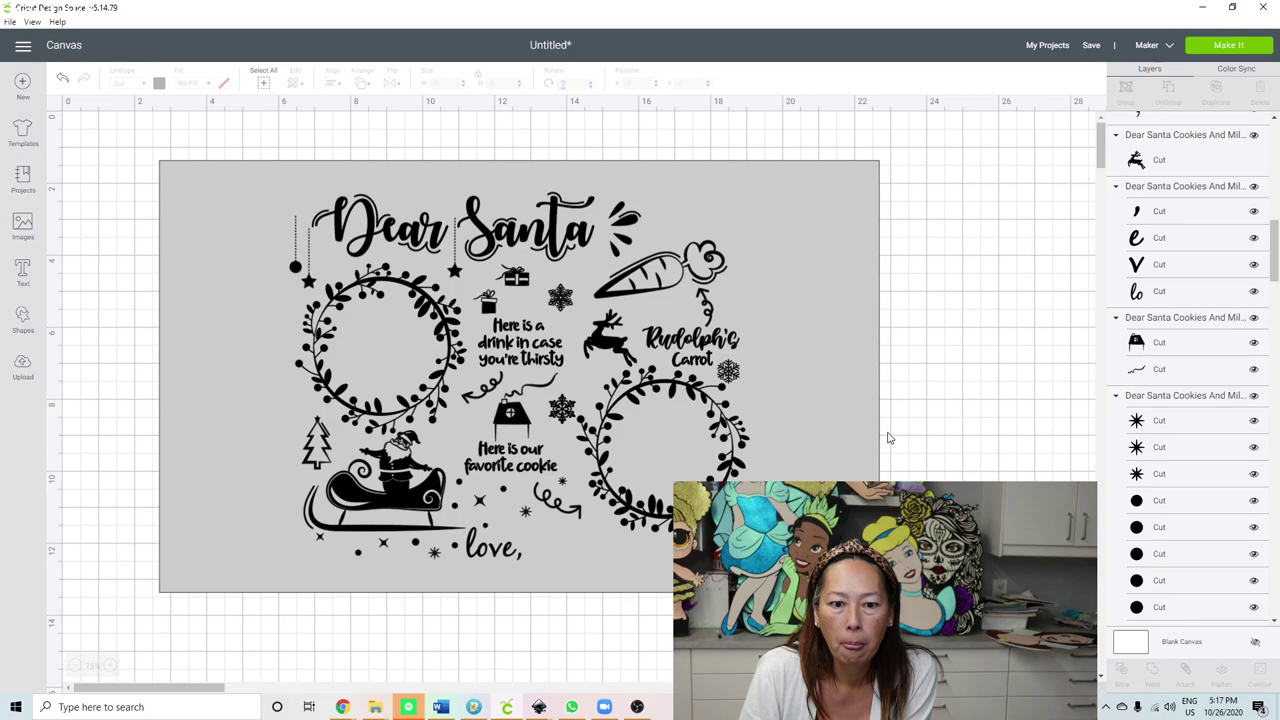
Step: Recolor the comma after "love" to dark red
left_click(1184, 195)
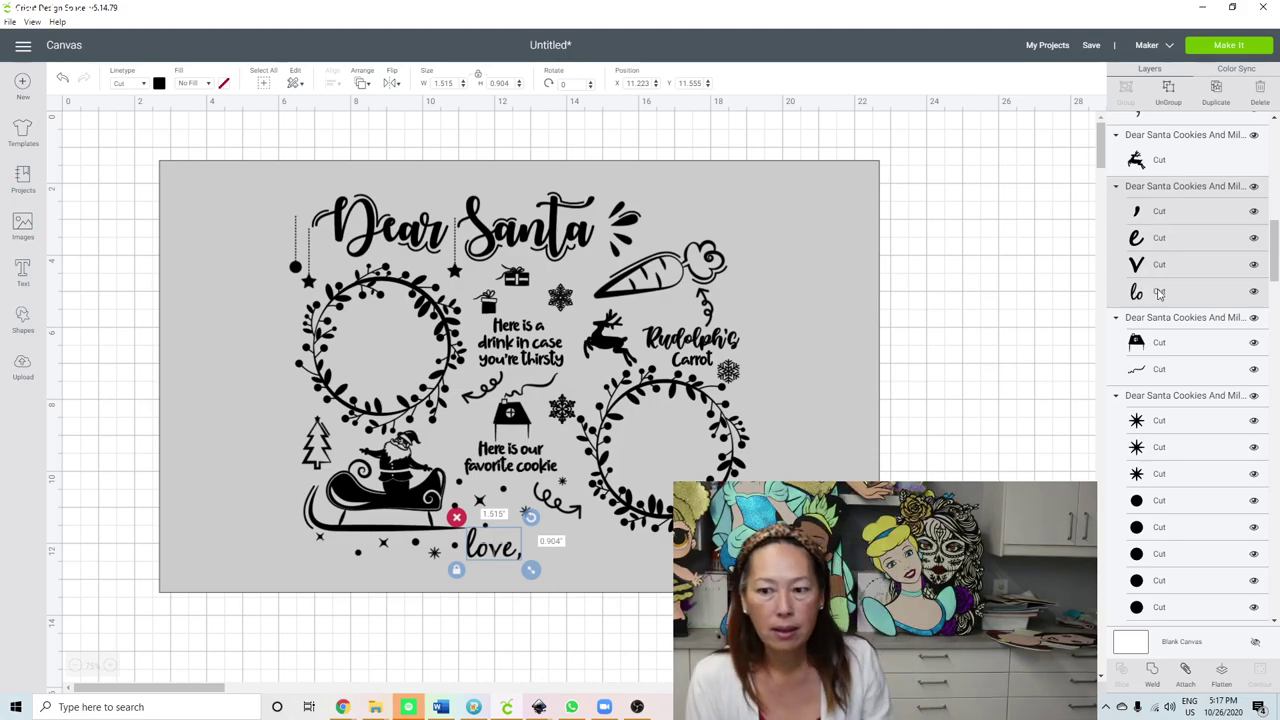
left_click(1138, 215)
left_click(159, 84)
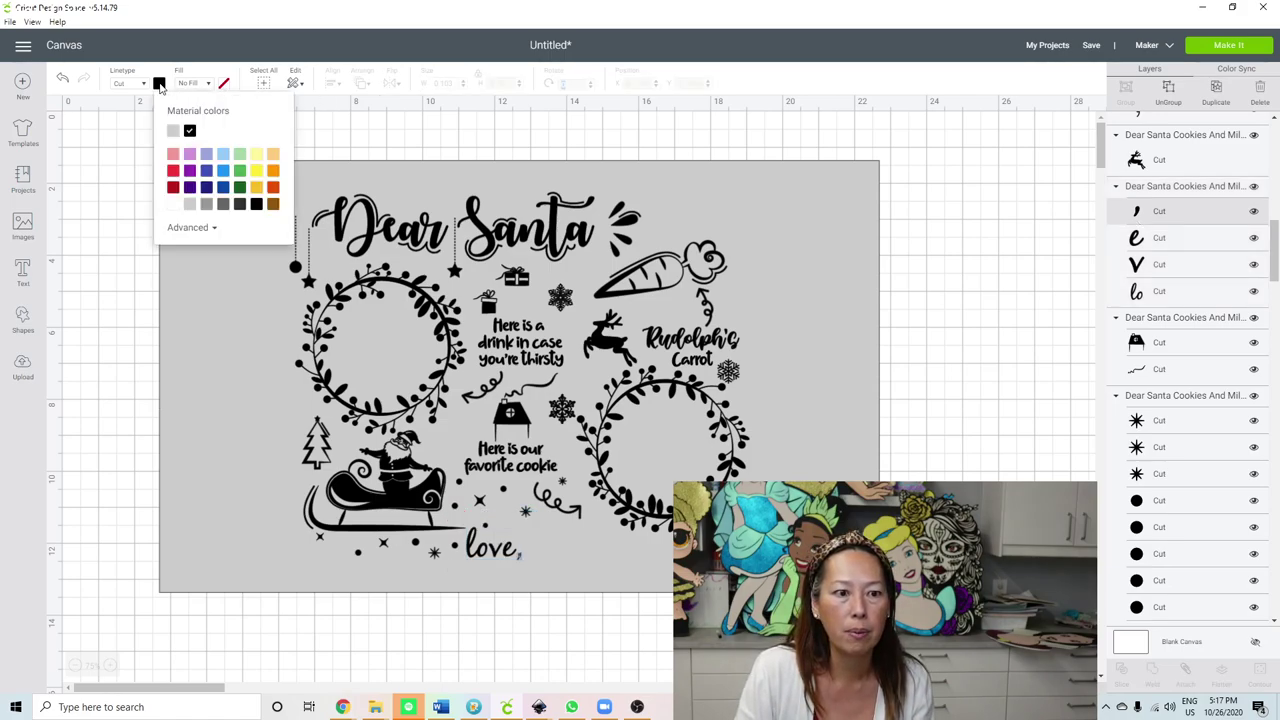
left_click(173, 188)
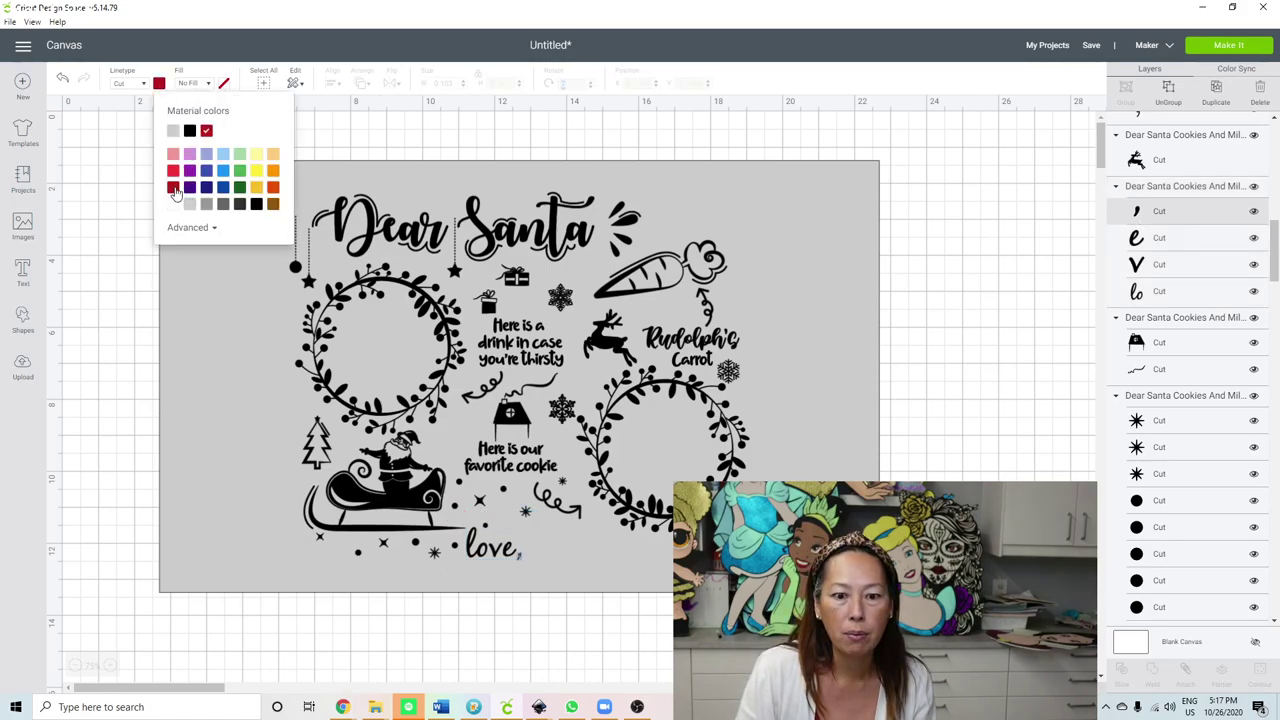
Step: Recolor the letters of "love" without the comma to white and weld them into a single shape
left_click(1166, 267)
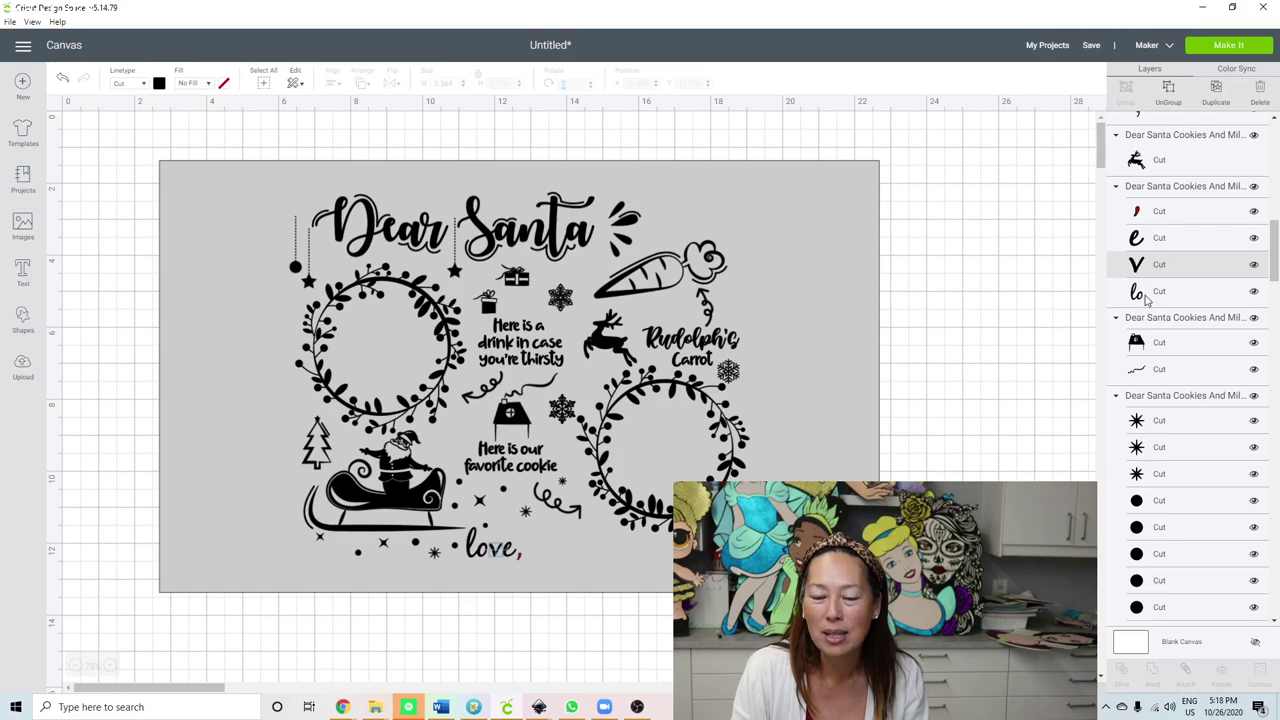
left_click(1147, 295)
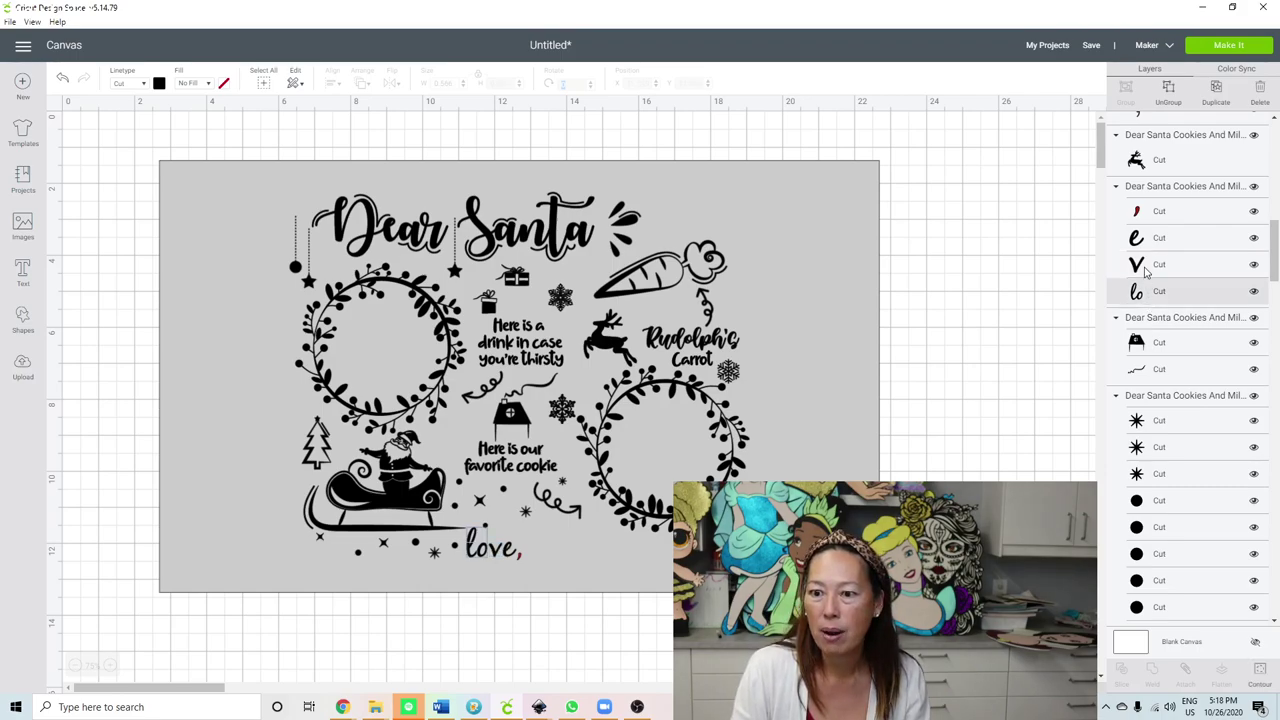
left_click(1148, 268, "shift")
left_click(1150, 246, "shift")
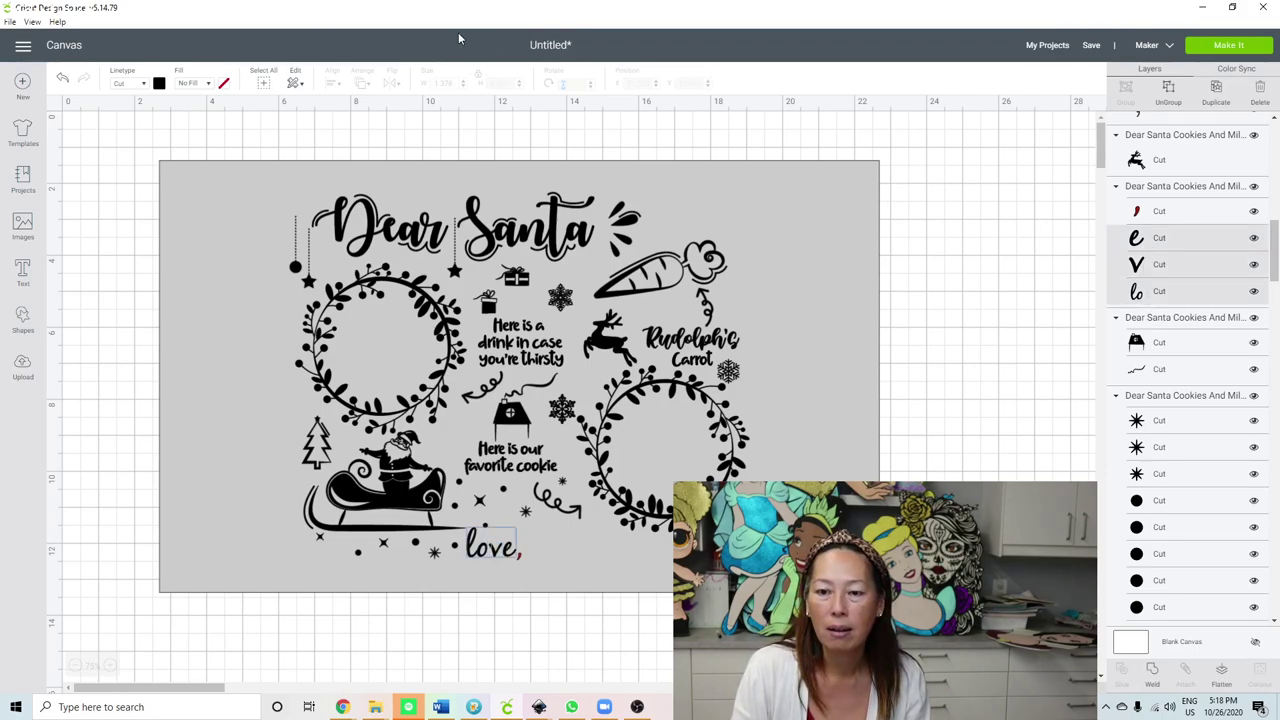
left_click(160, 83)
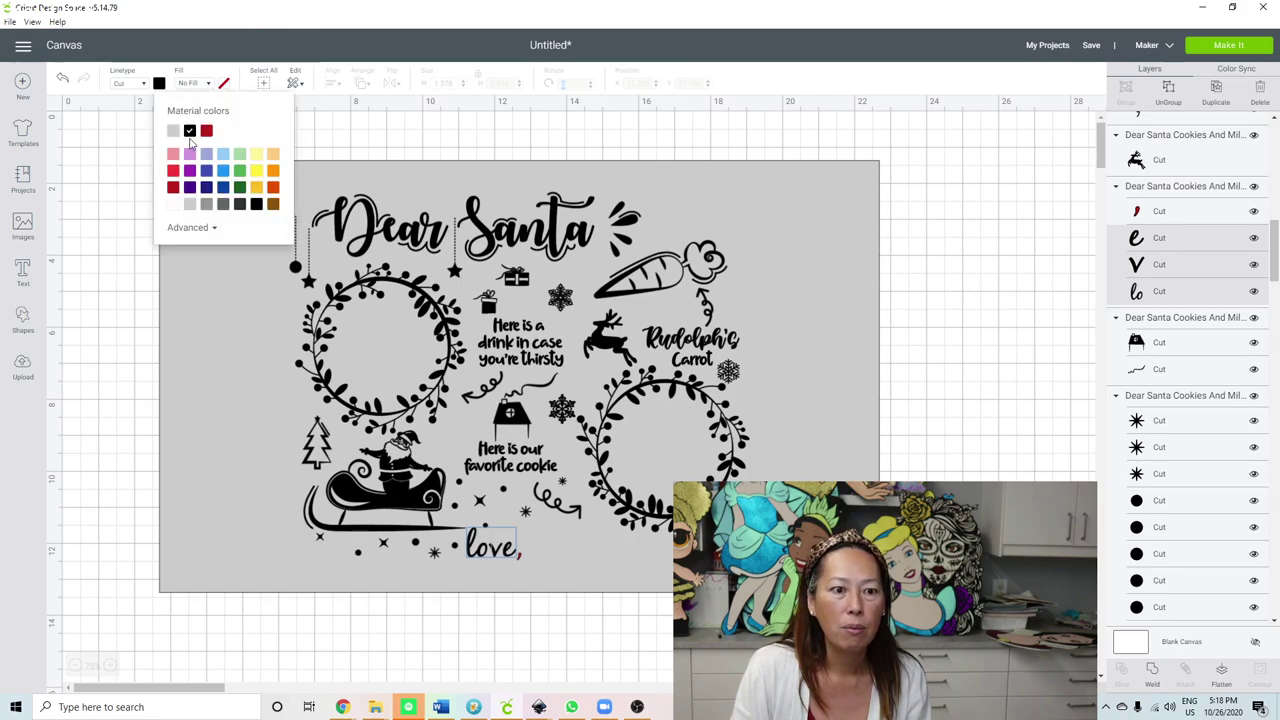
left_click(173, 205)
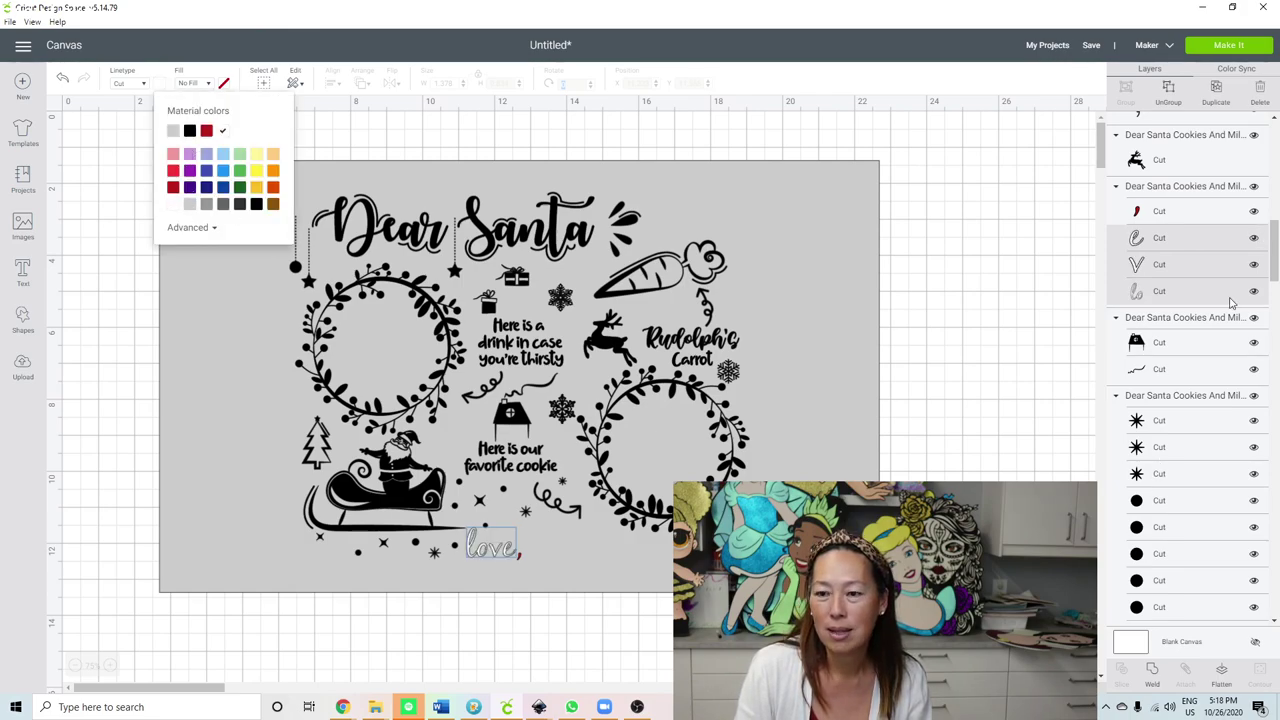
left_click(1157, 683)
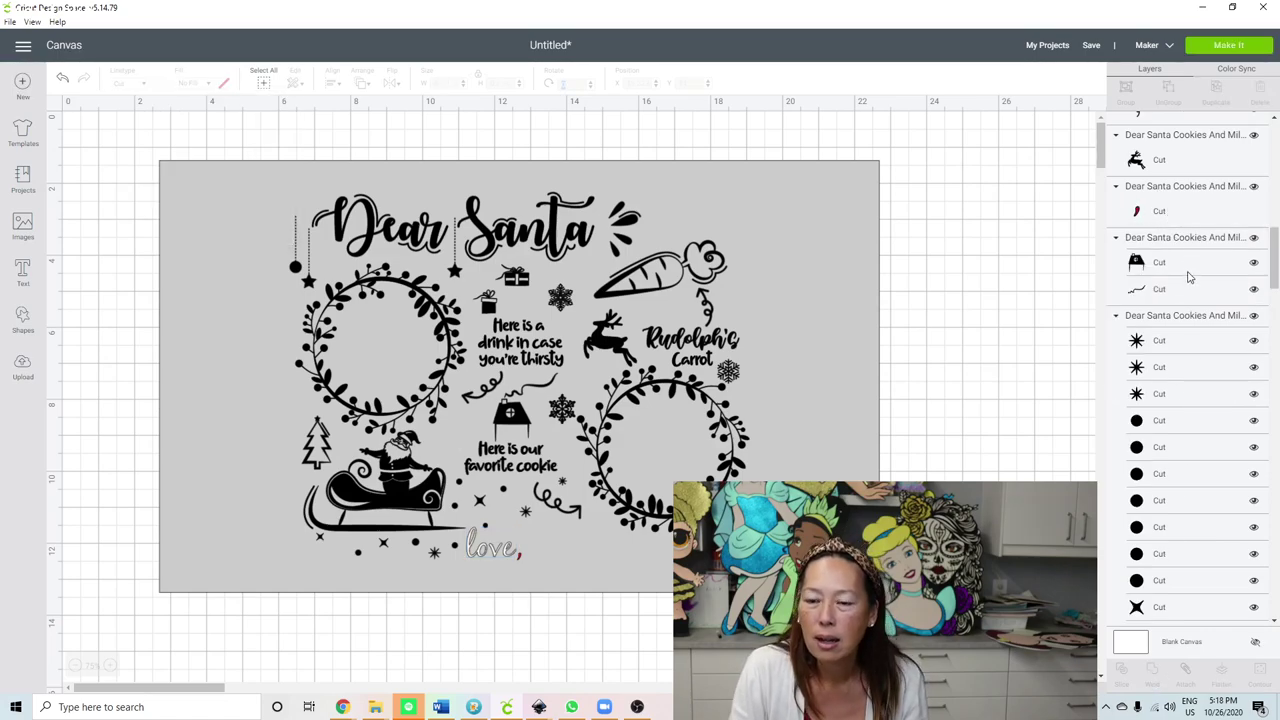
Step: Identify the house and smoke layers and ungroup them from each other
left_click(1187, 266)
left_click(1176, 292)
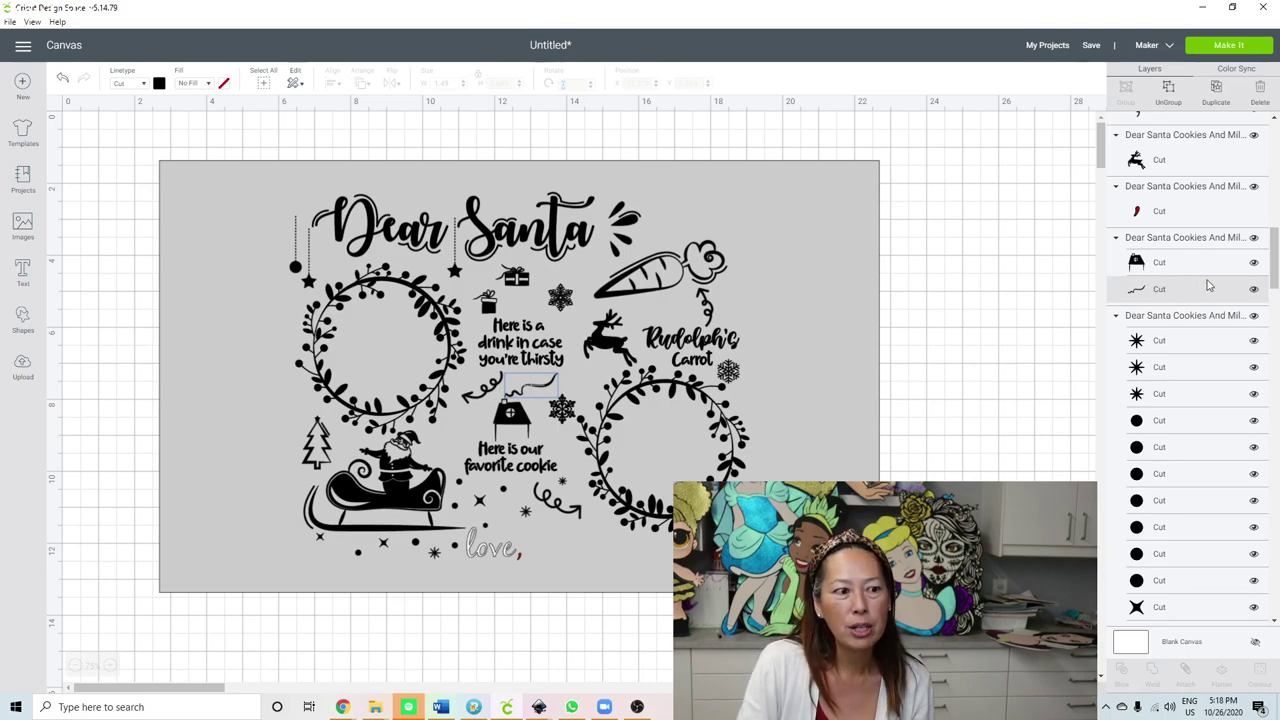
left_click(1169, 90)
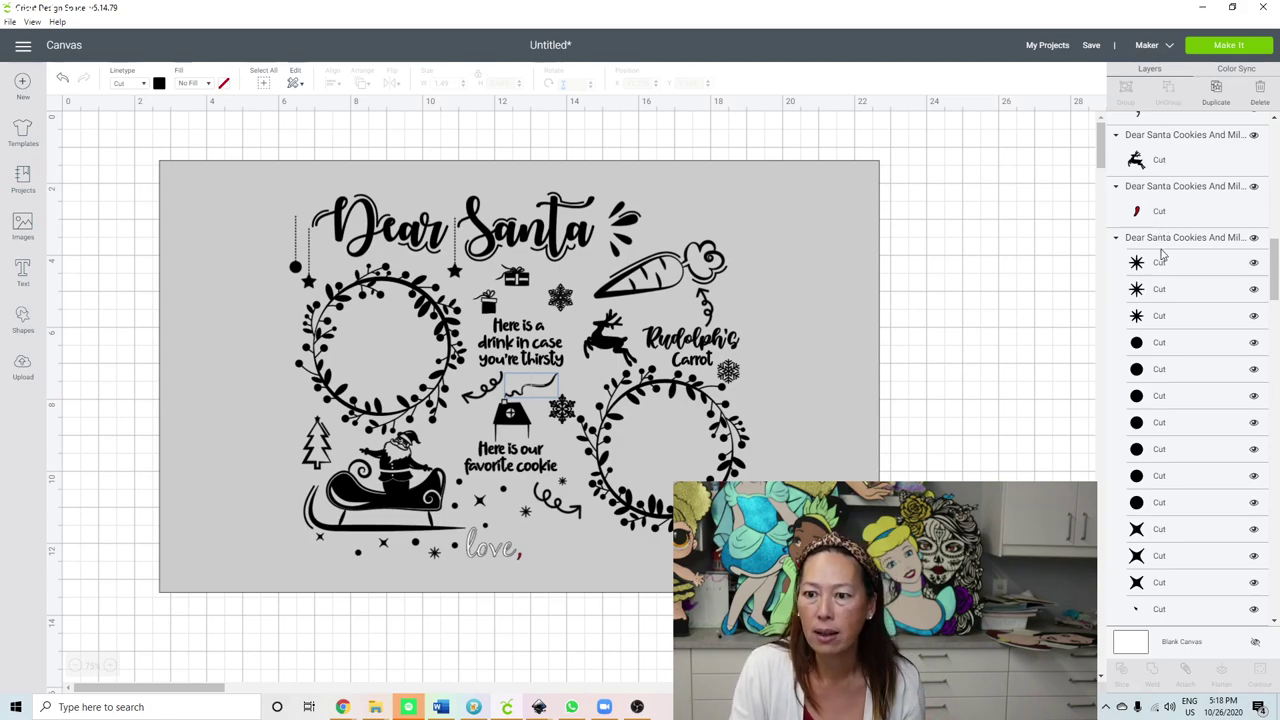
Step: Recolor the three curly arrow layers to green
scroll(1163, 240, "up", 3)
left_click(1160, 190)
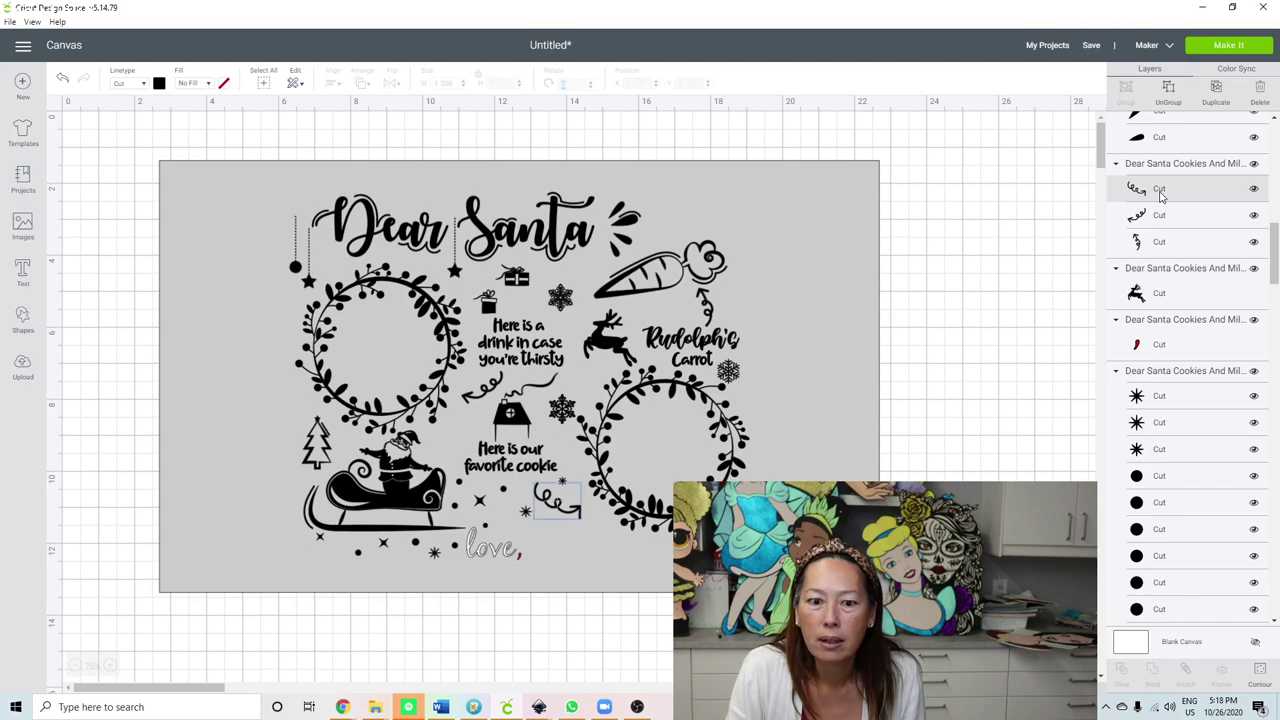
left_click(1160, 216)
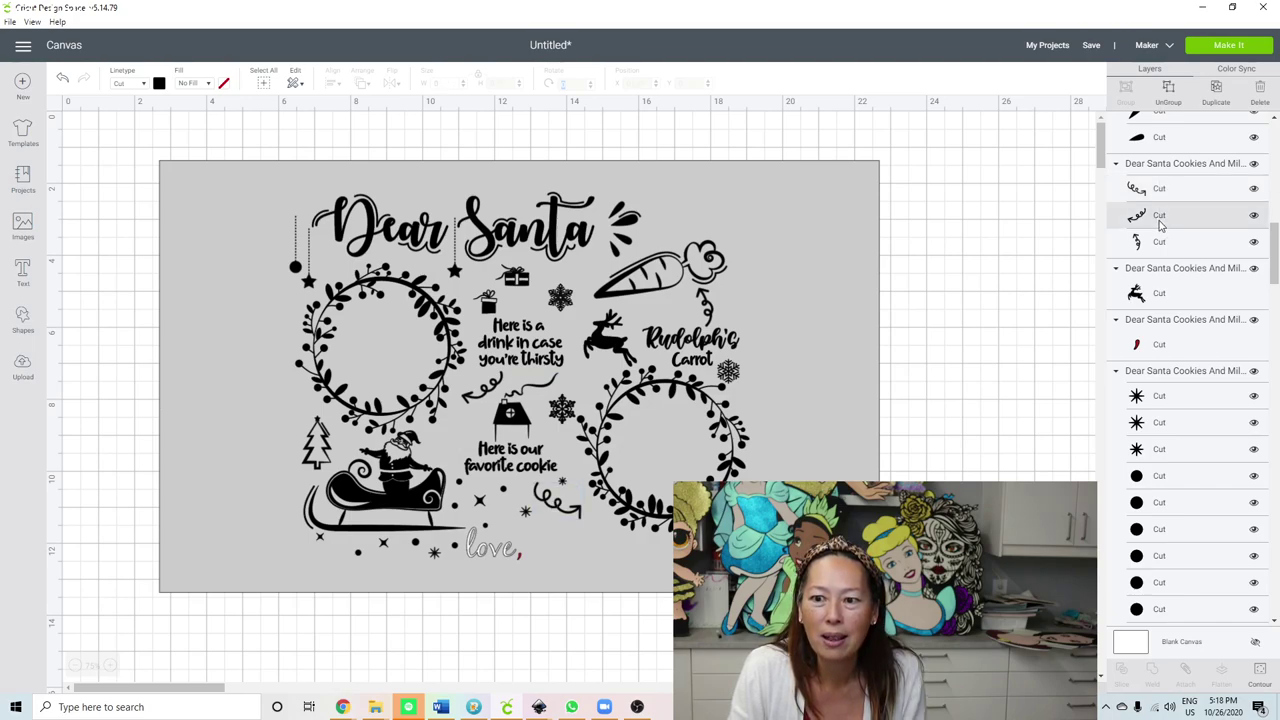
left_click(1157, 241)
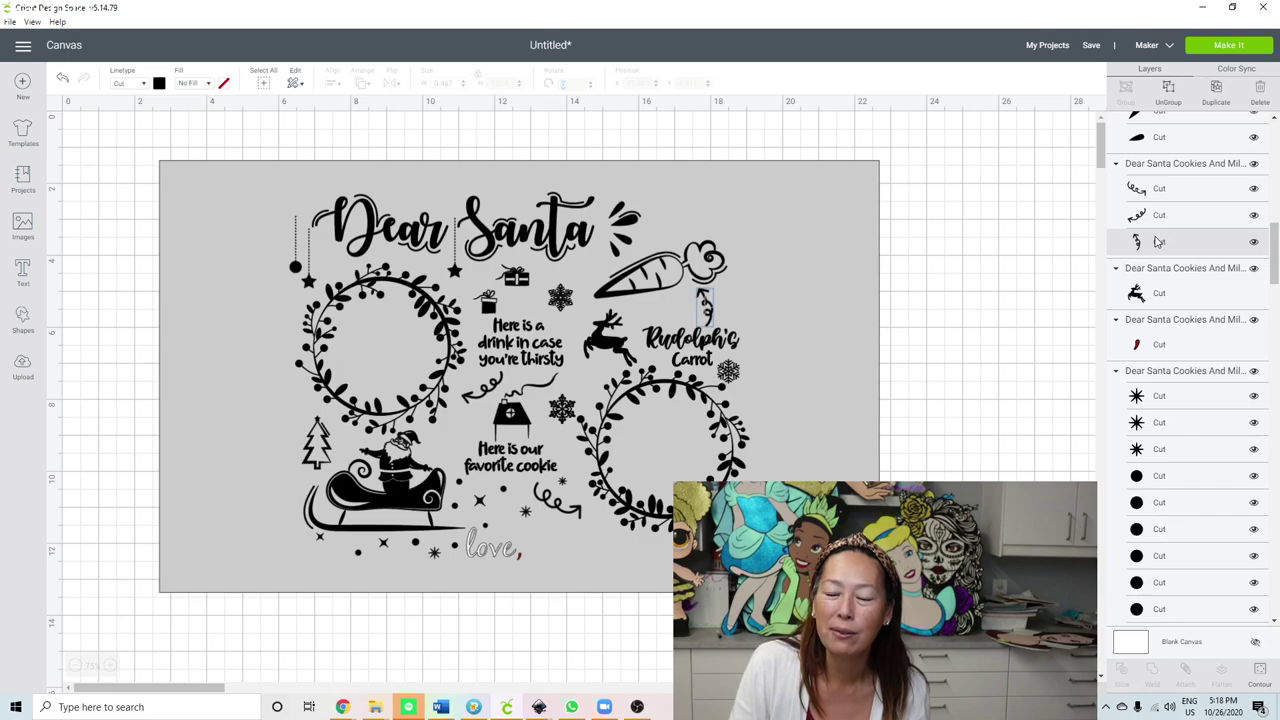
left_click(1189, 186, "shift")
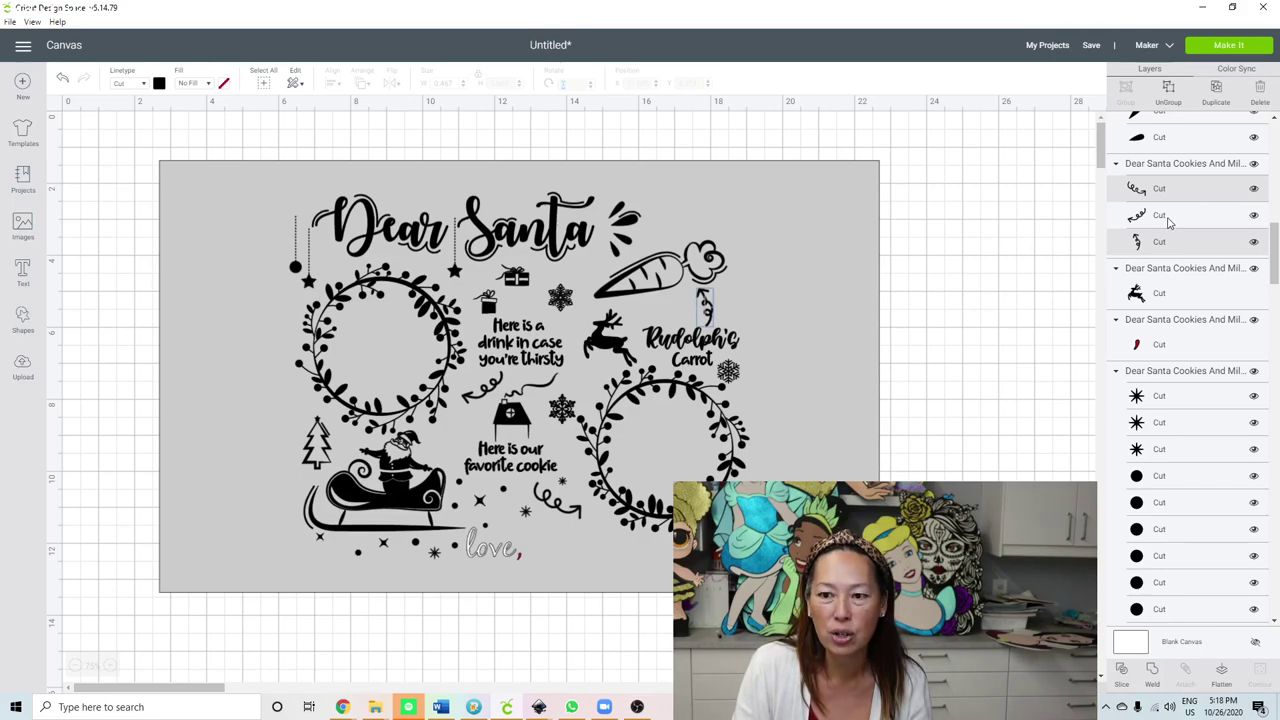
left_click(1166, 218, "shift")
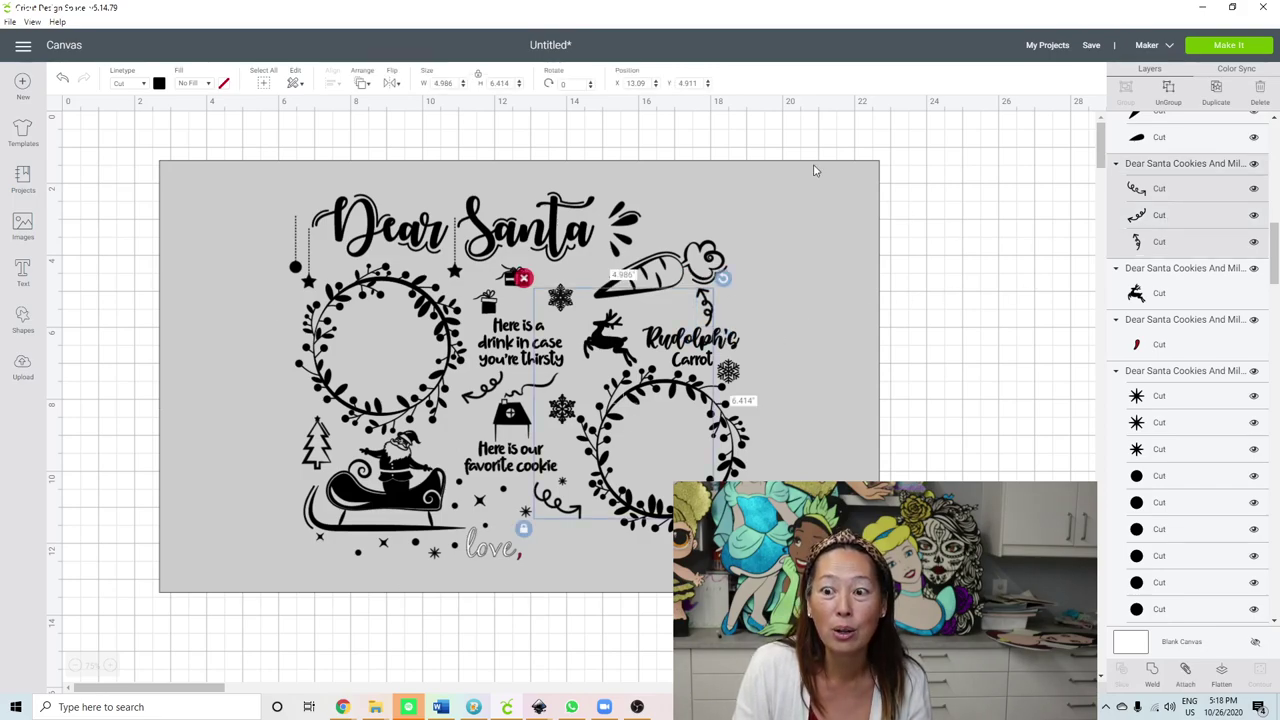
left_click(159, 84)
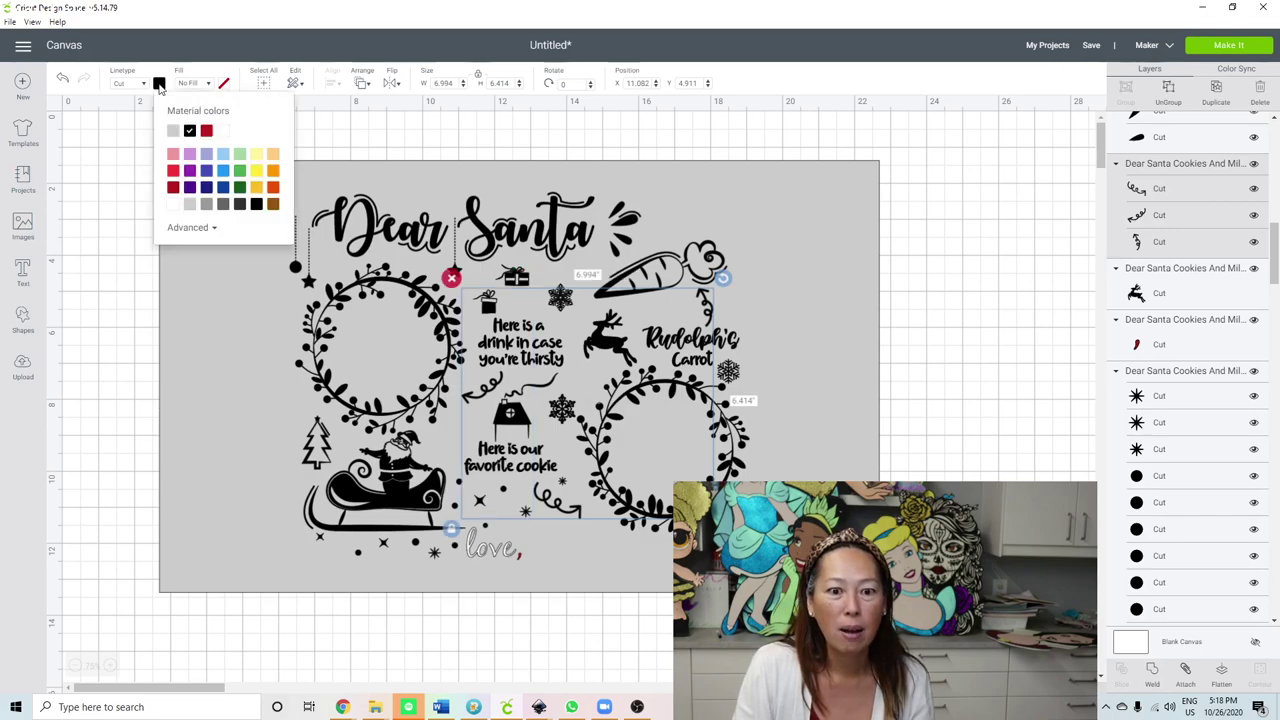
left_click(238, 172)
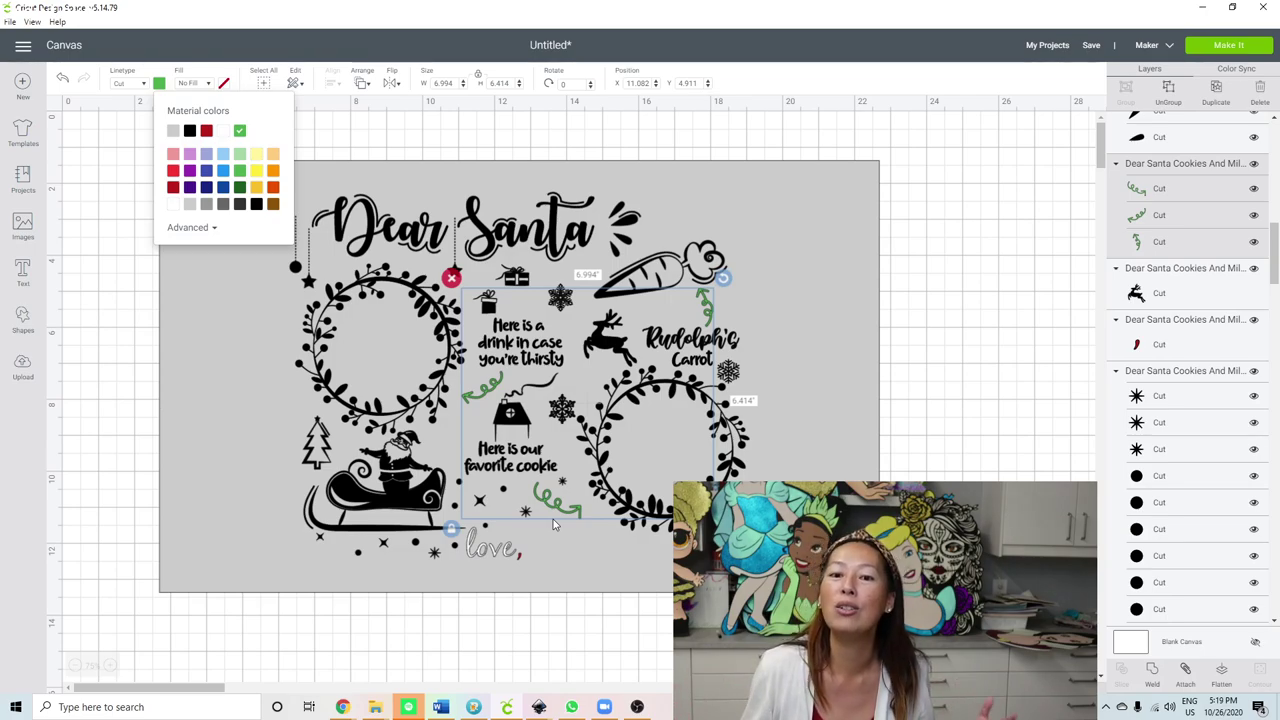
Step: Recolor the main carrot layer to orange, leaving out its two separate outline strokes
left_click(670, 283)
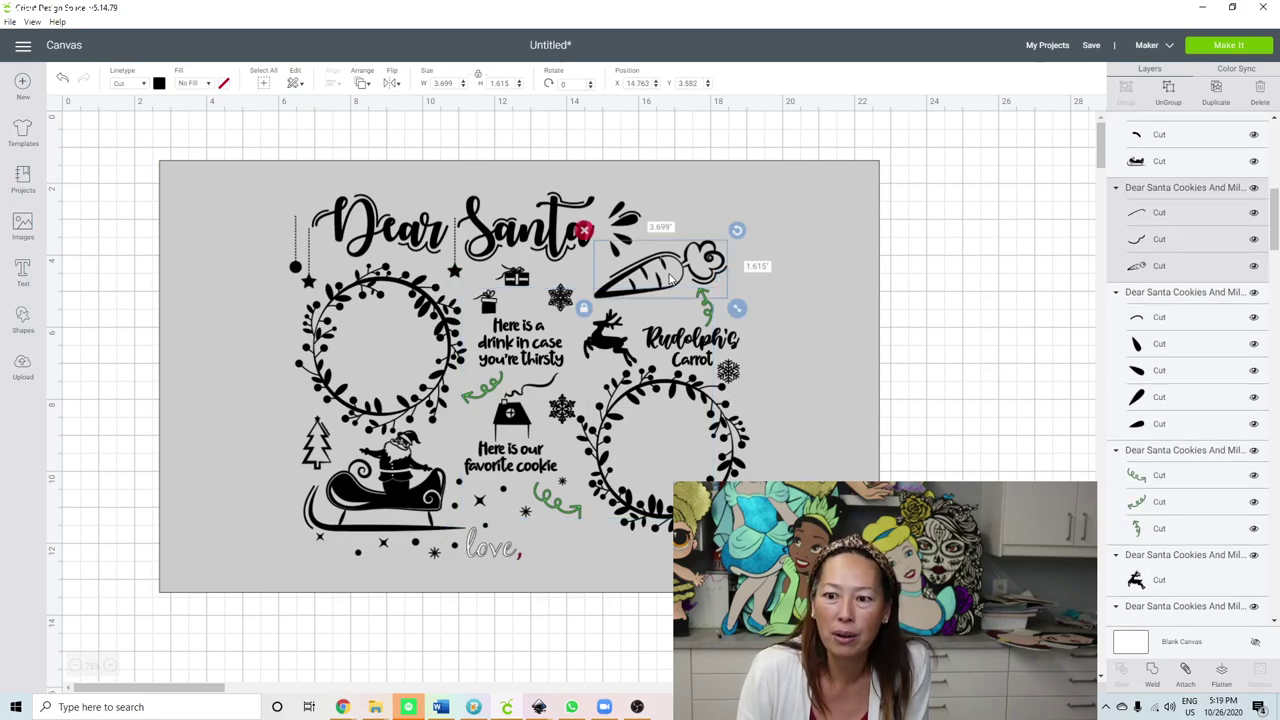
left_click(1140, 268)
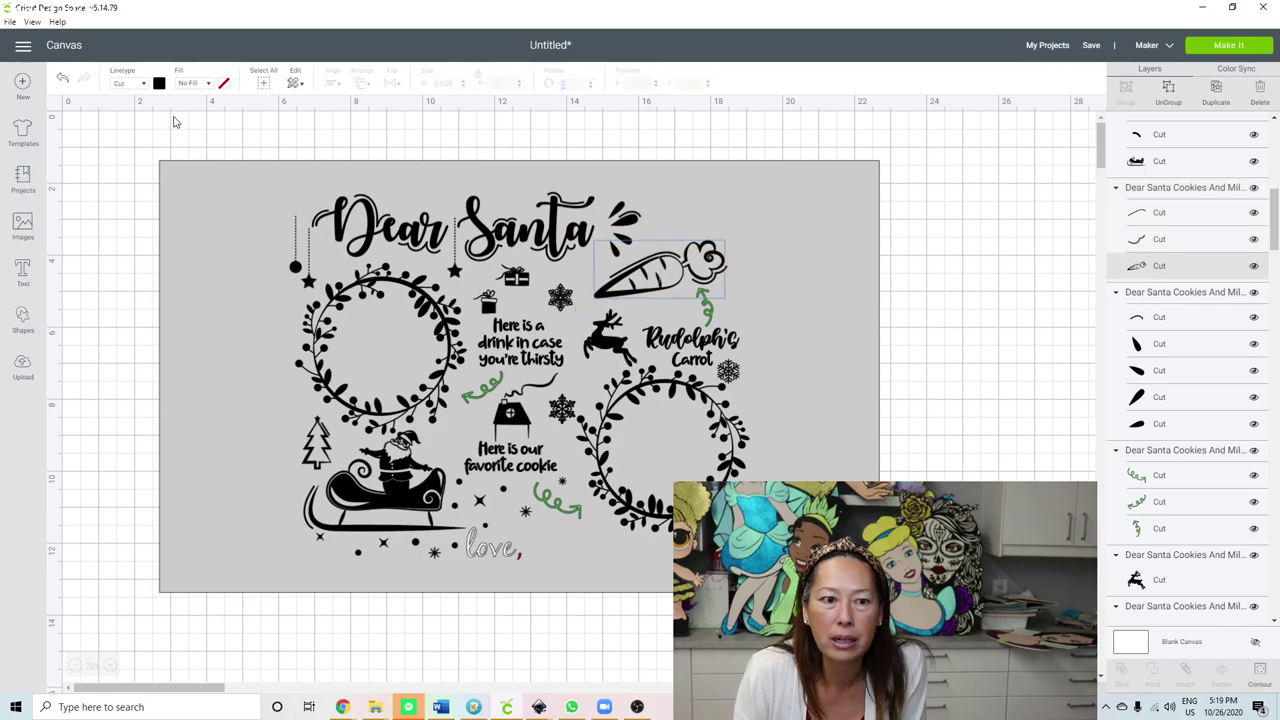
left_click(158, 85)
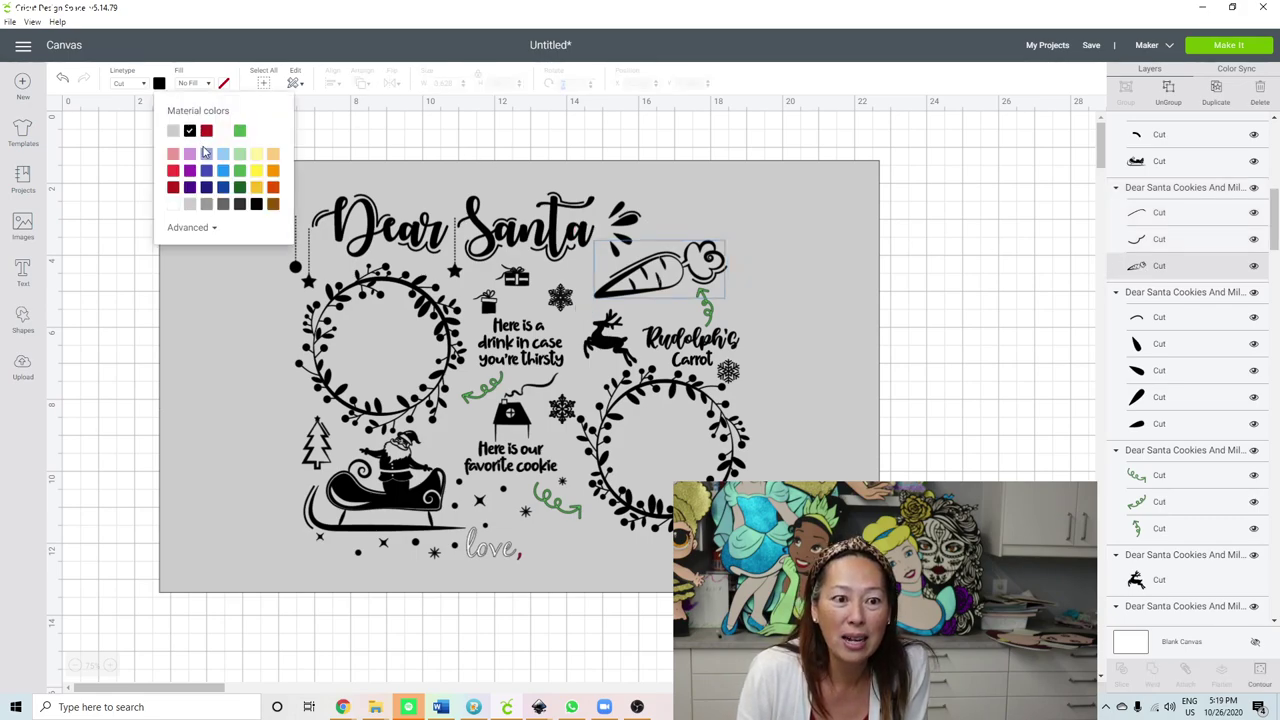
left_click(274, 175)
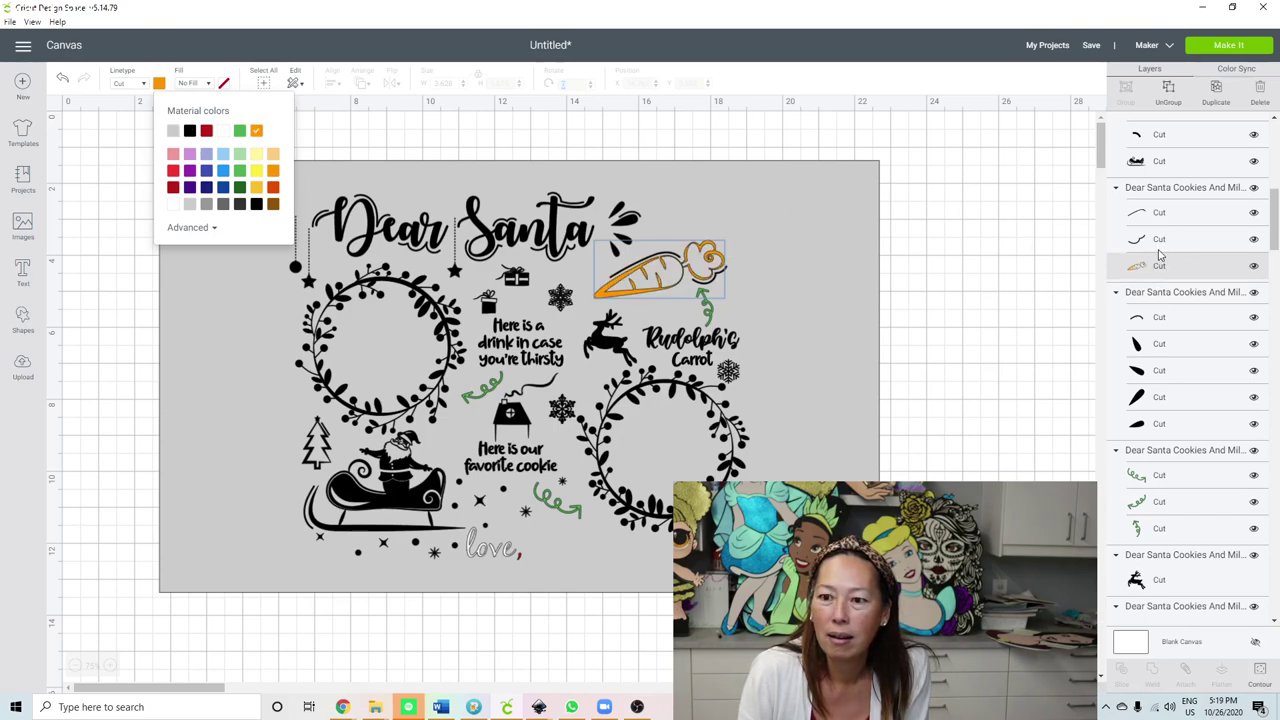
Step: Identify the five accent strokes beside "Santa" among the layers and weld their group into a single shape
left_click(1159, 242)
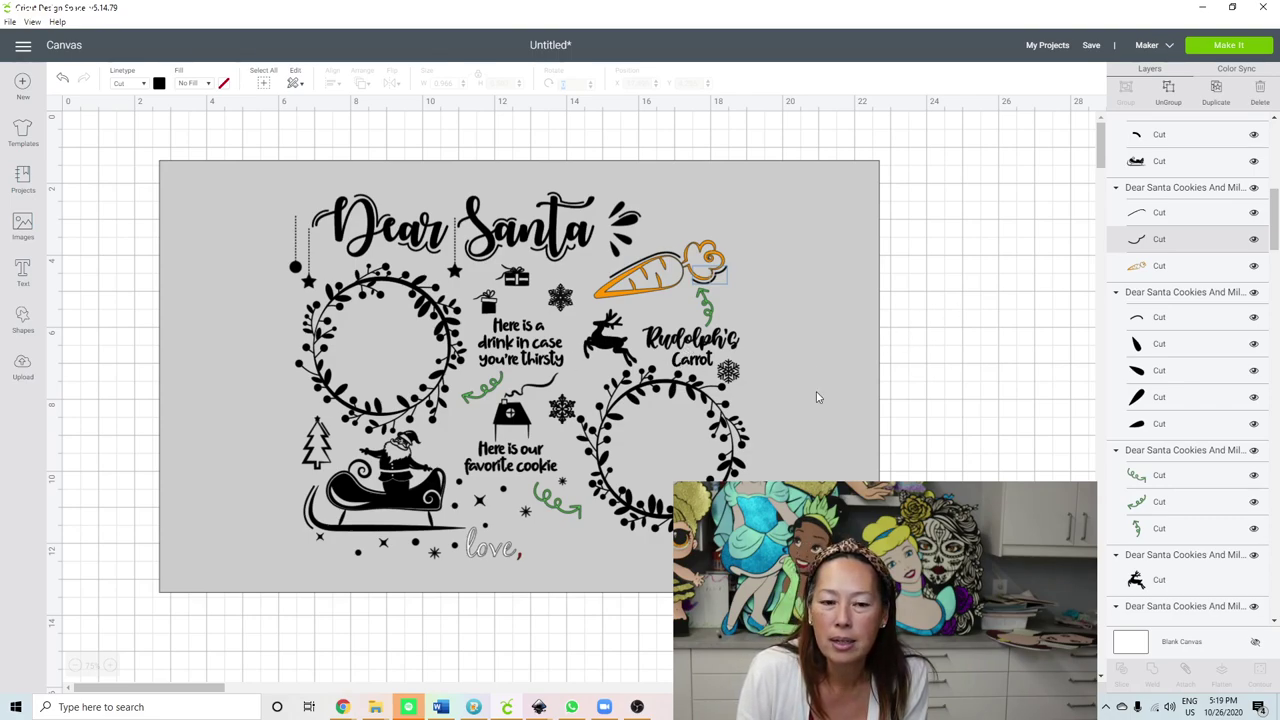
left_click(1172, 319)
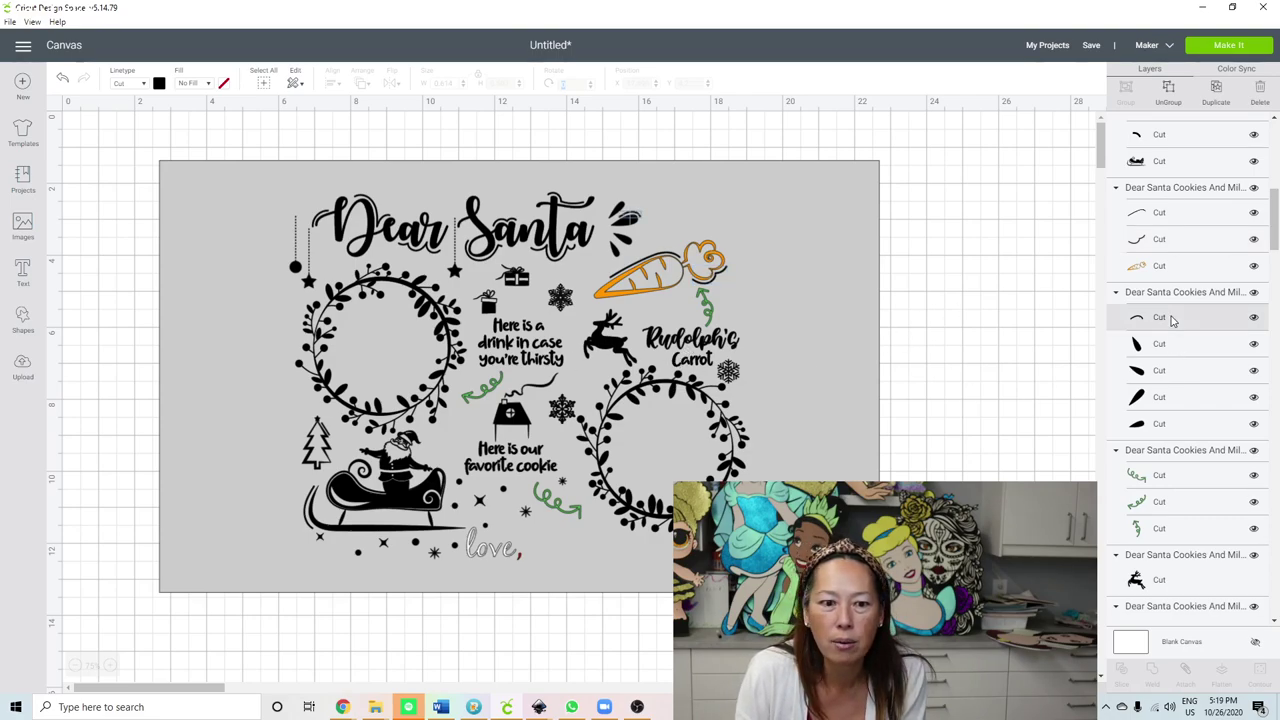
left_click(1169, 346)
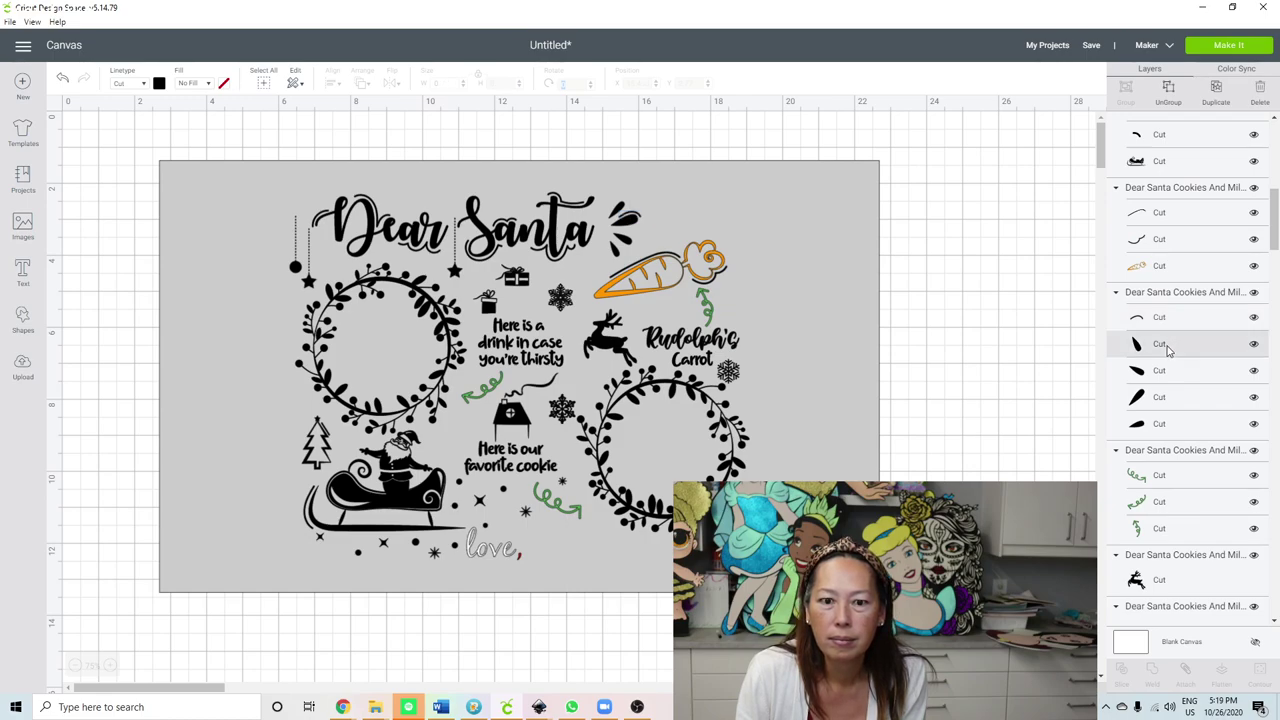
left_click(1168, 372)
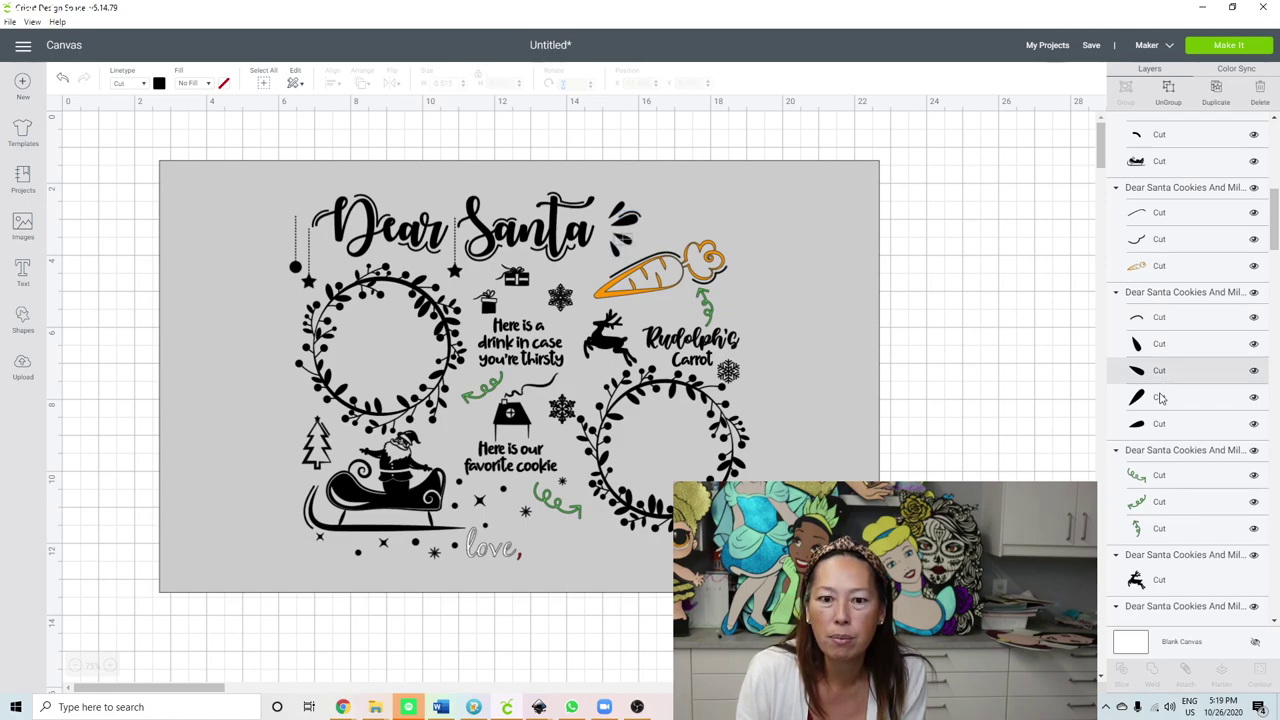
left_click(1162, 399)
left_click(1155, 425)
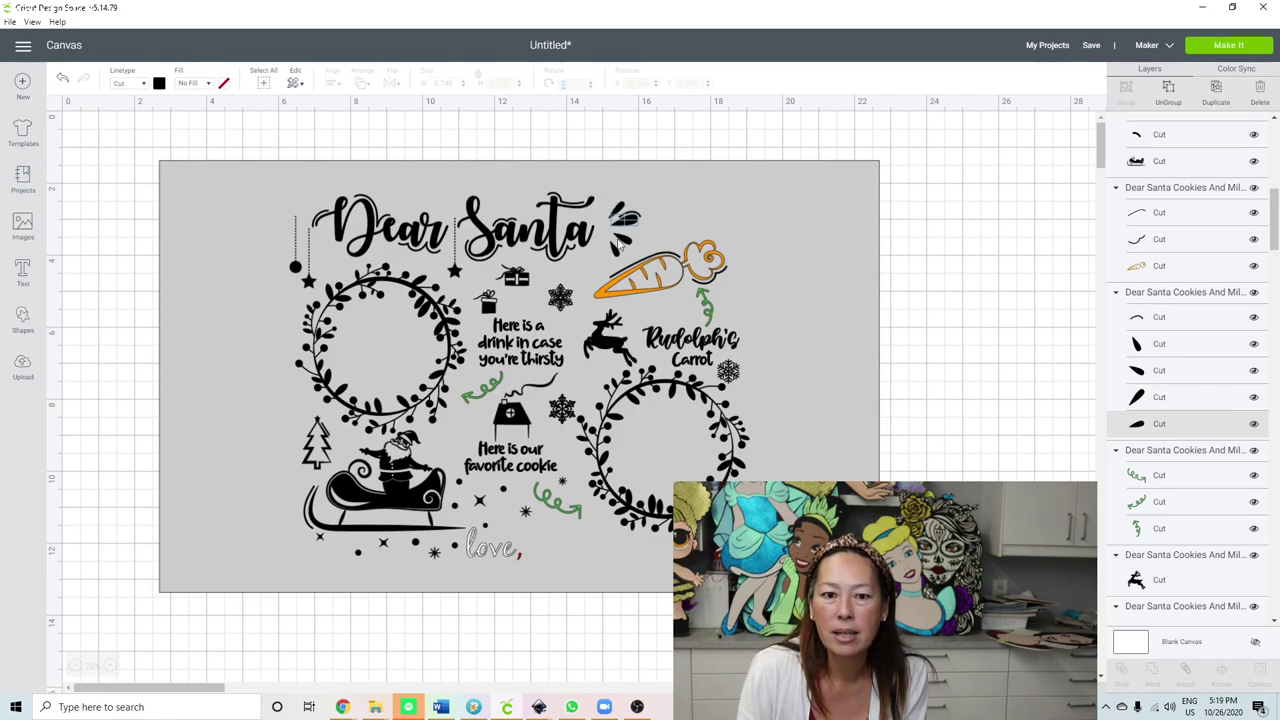
left_click(1194, 291)
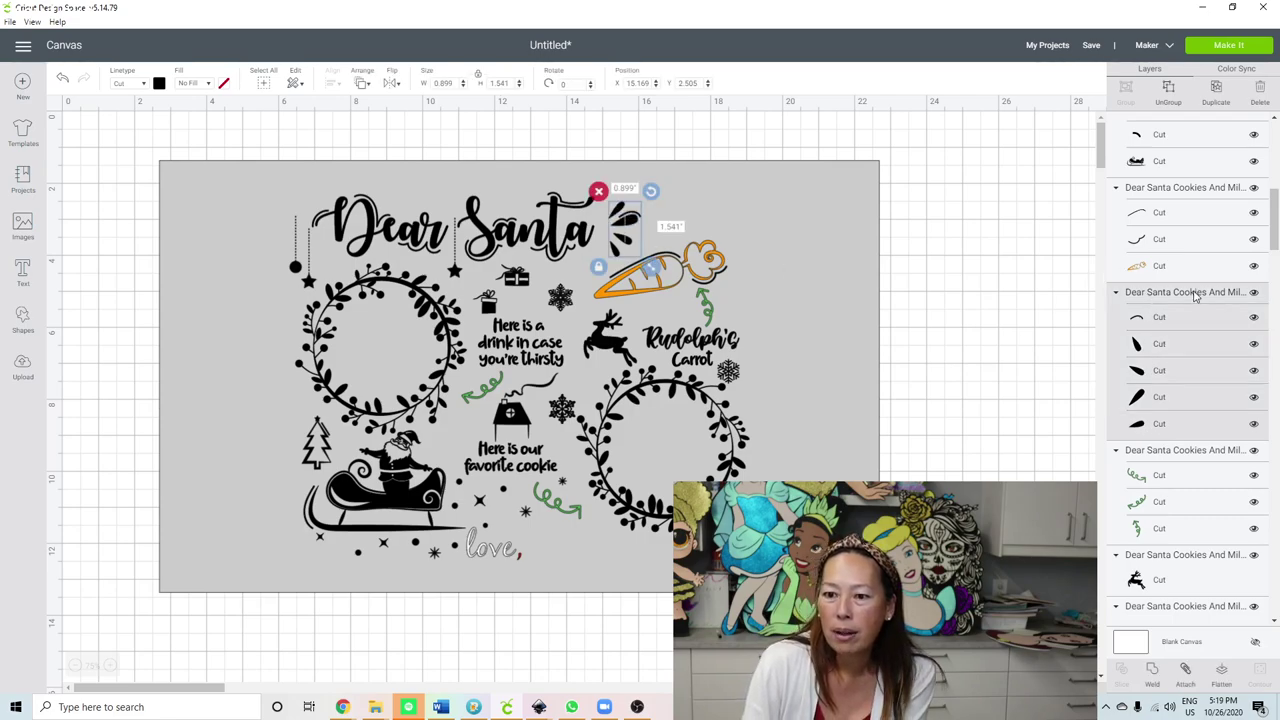
left_click(1153, 672)
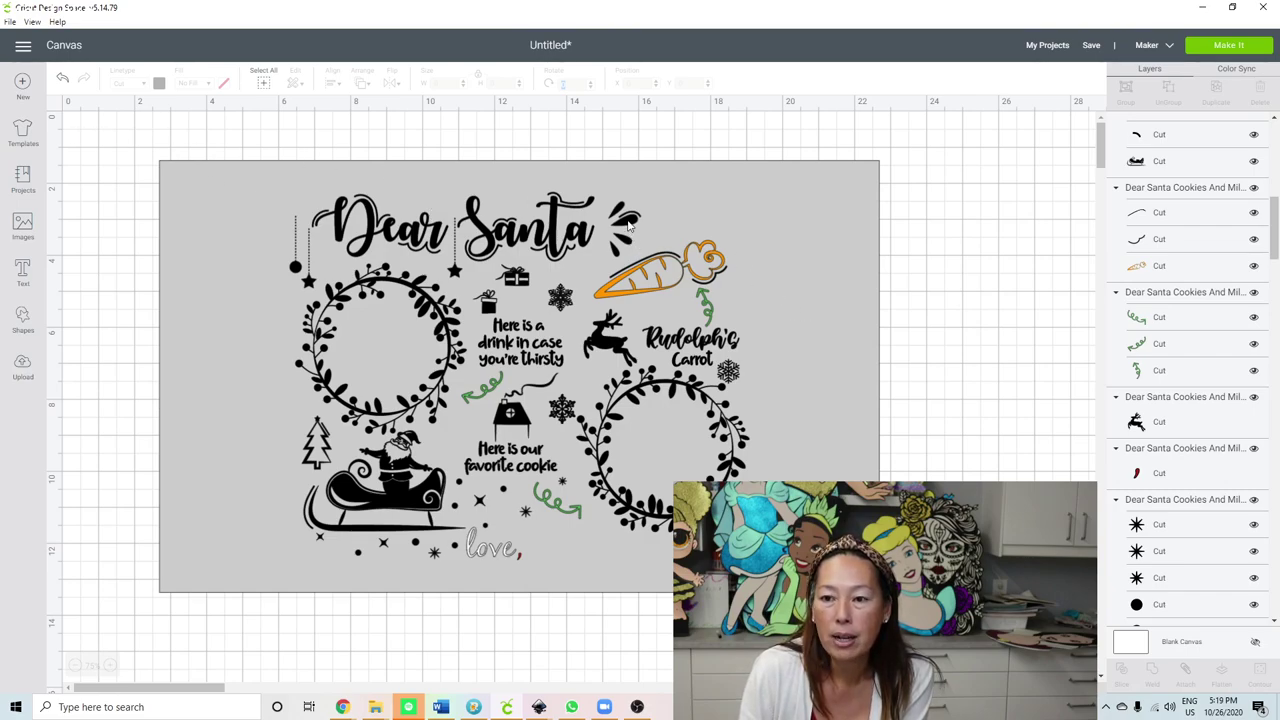
Step: Find the nested letter group of "Here is our favorite cookie" and weld the whole phrase into a single shape
left_click(545, 234)
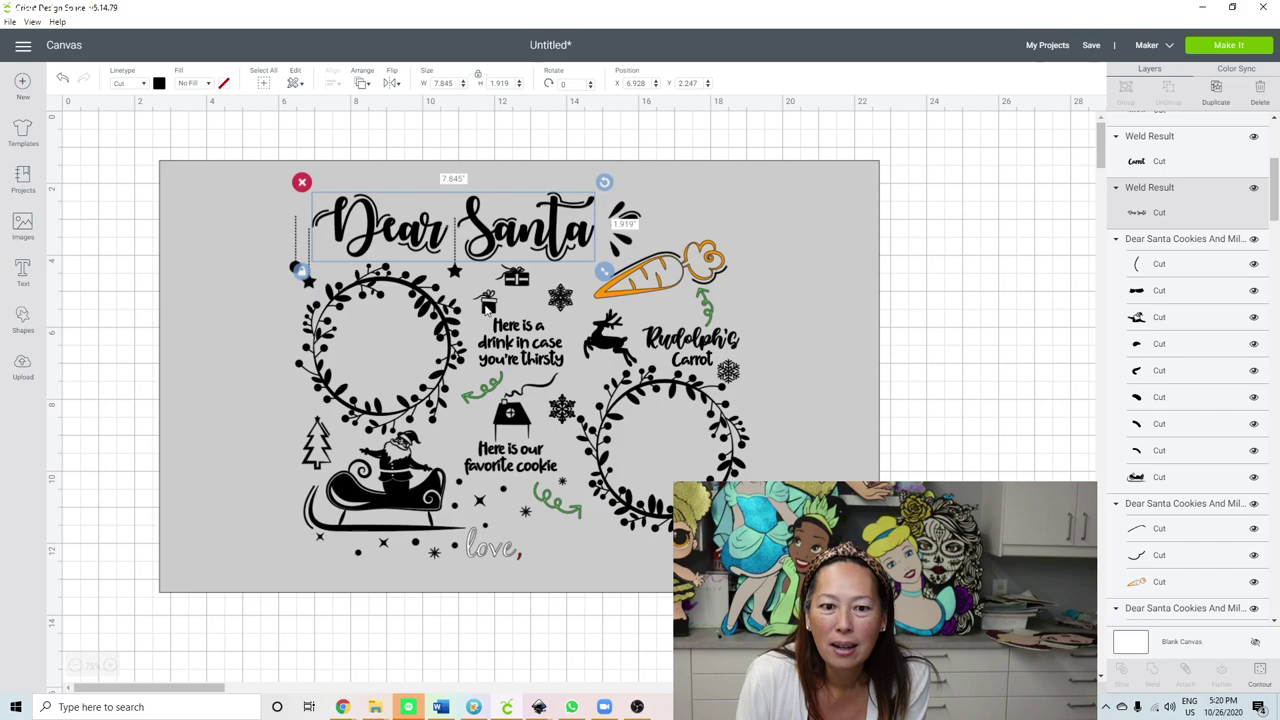
left_click(485, 305)
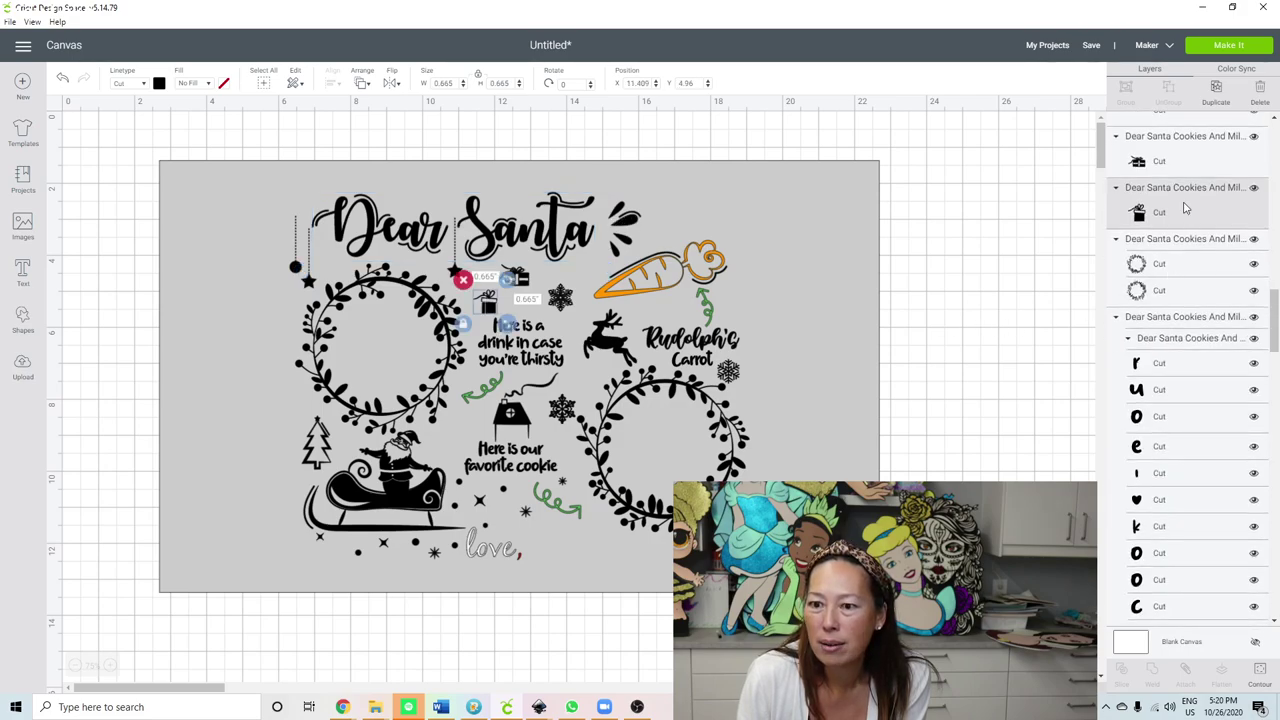
scroll(1166, 314, "down", 3)
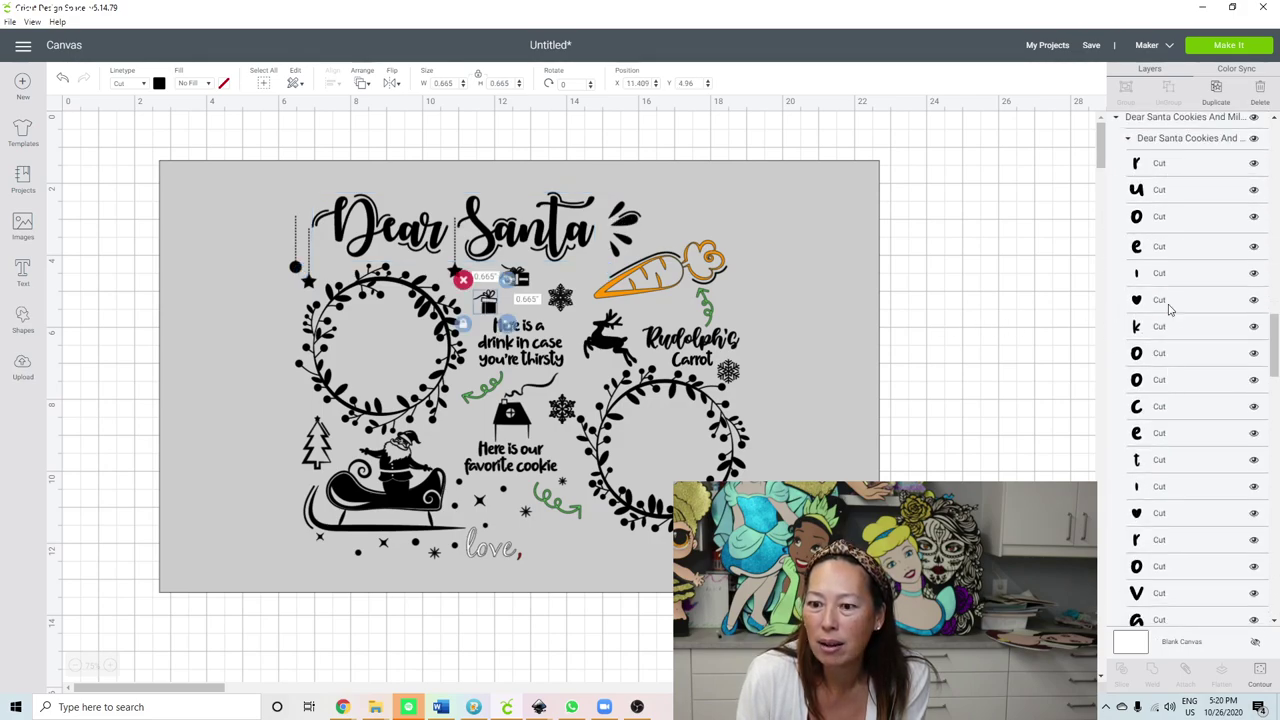
scroll(1170, 304, "up", 2)
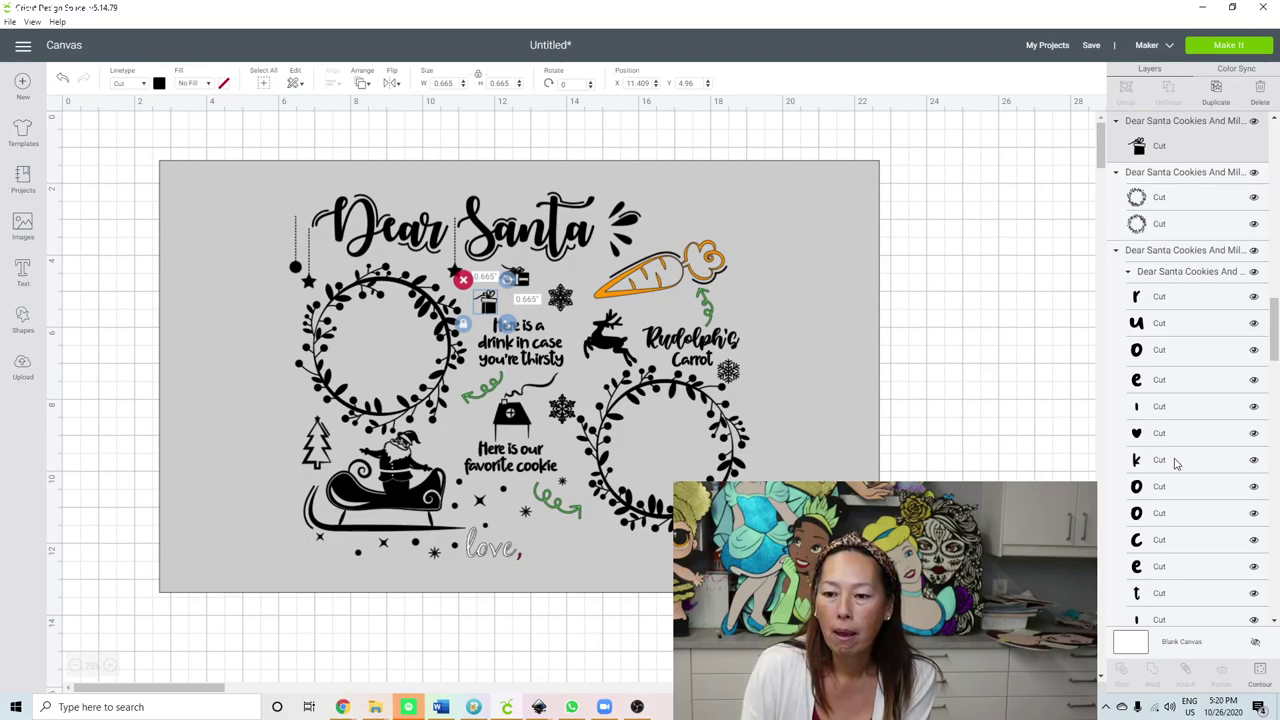
left_click(1153, 273)
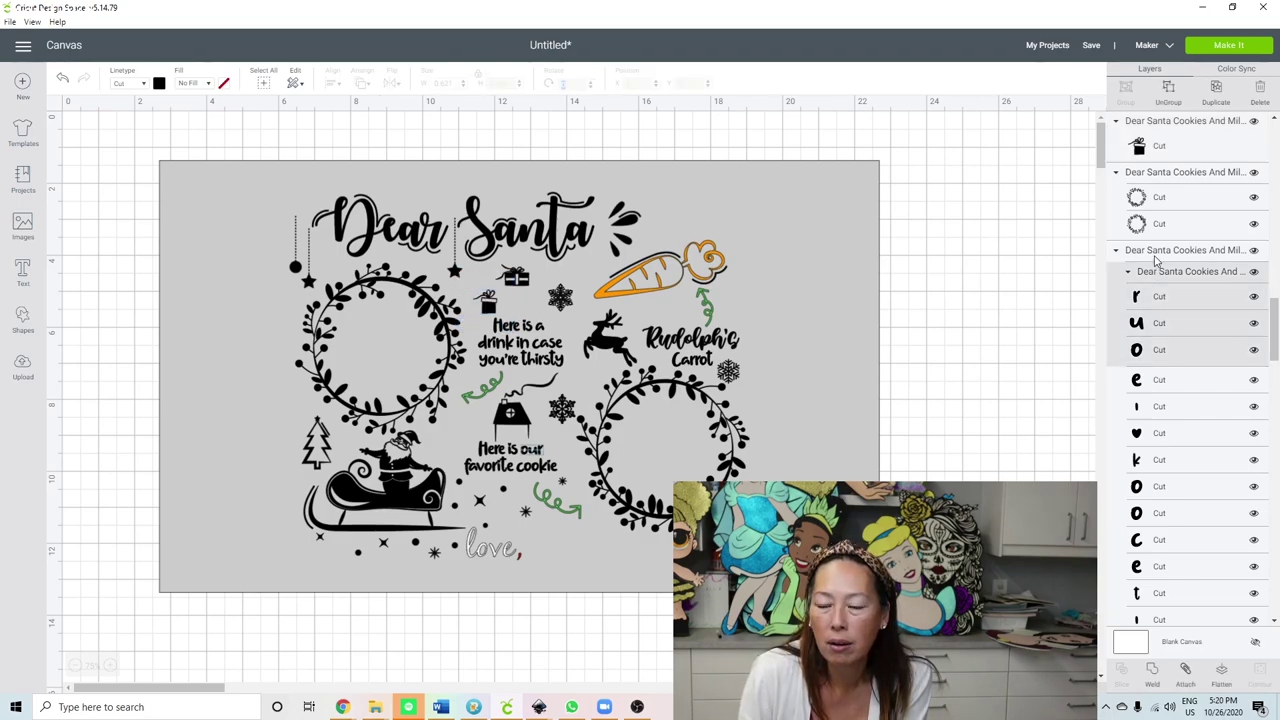
left_click(1155, 257)
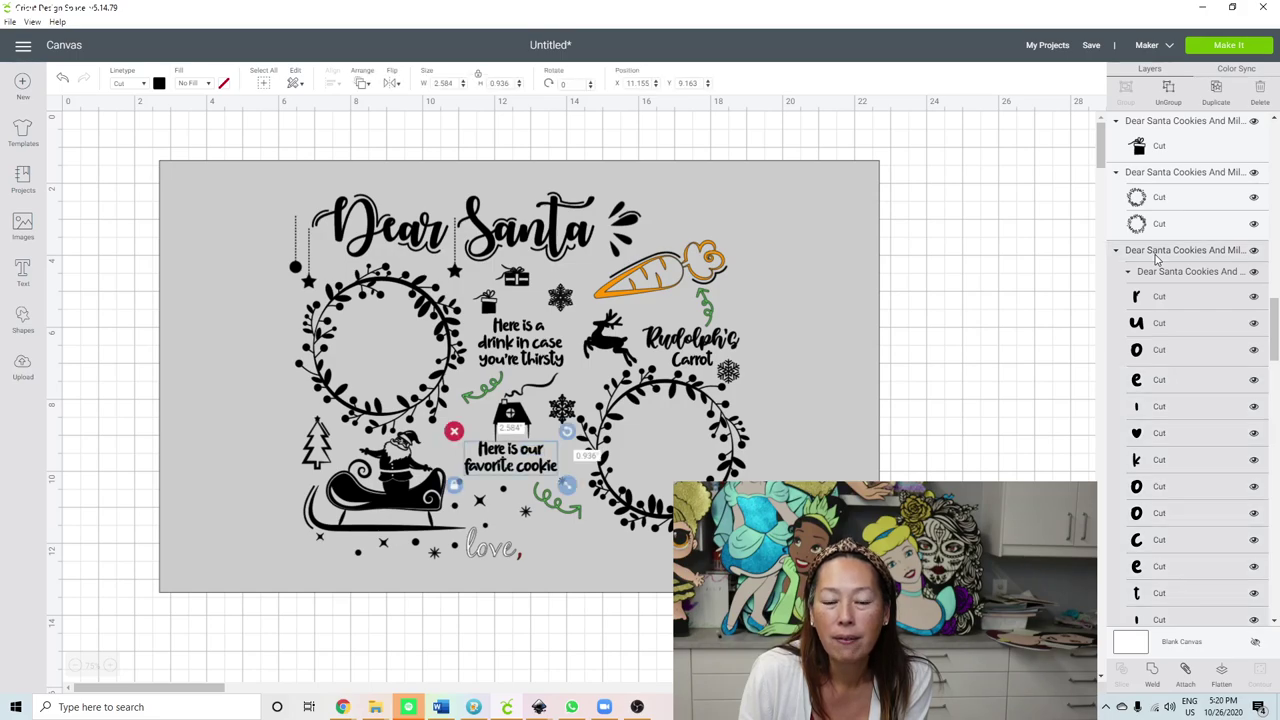
left_click(1153, 676)
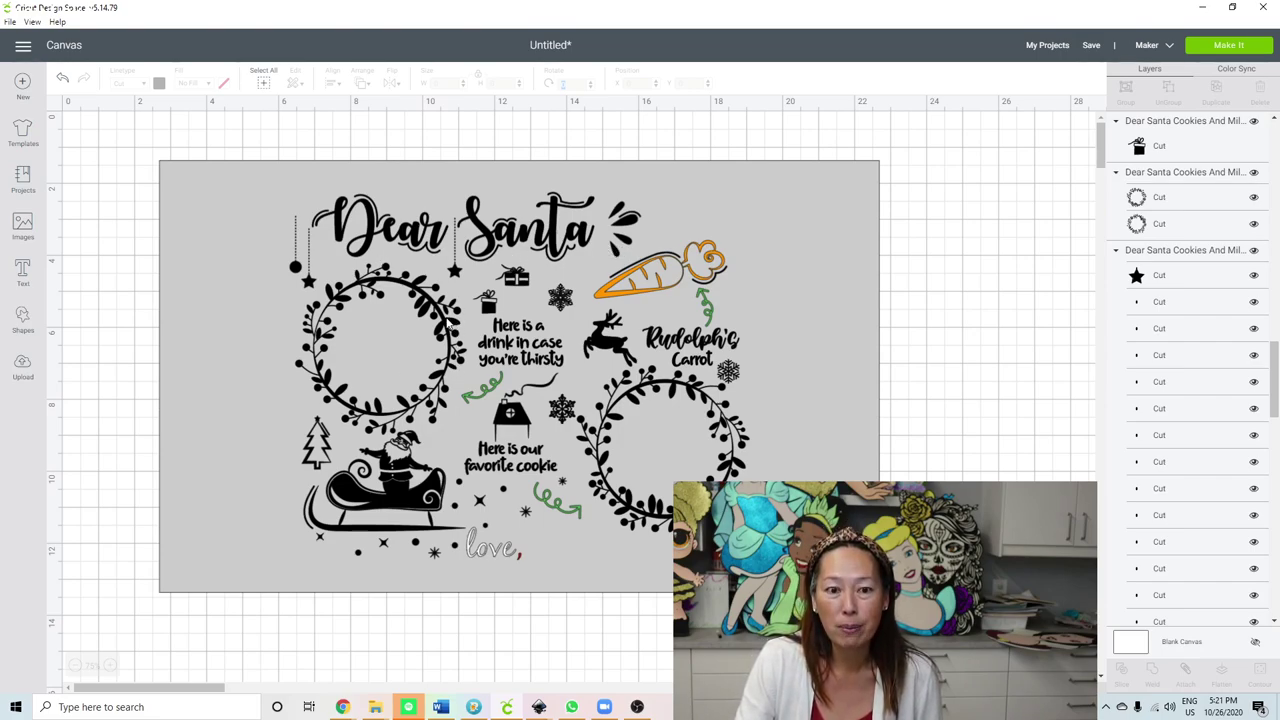
Step: Ungroup the two wreaths and spread them apart, the cookie wreath toward the rectangle's lower right and the drink wreath toward its left side
left_click(450, 330)
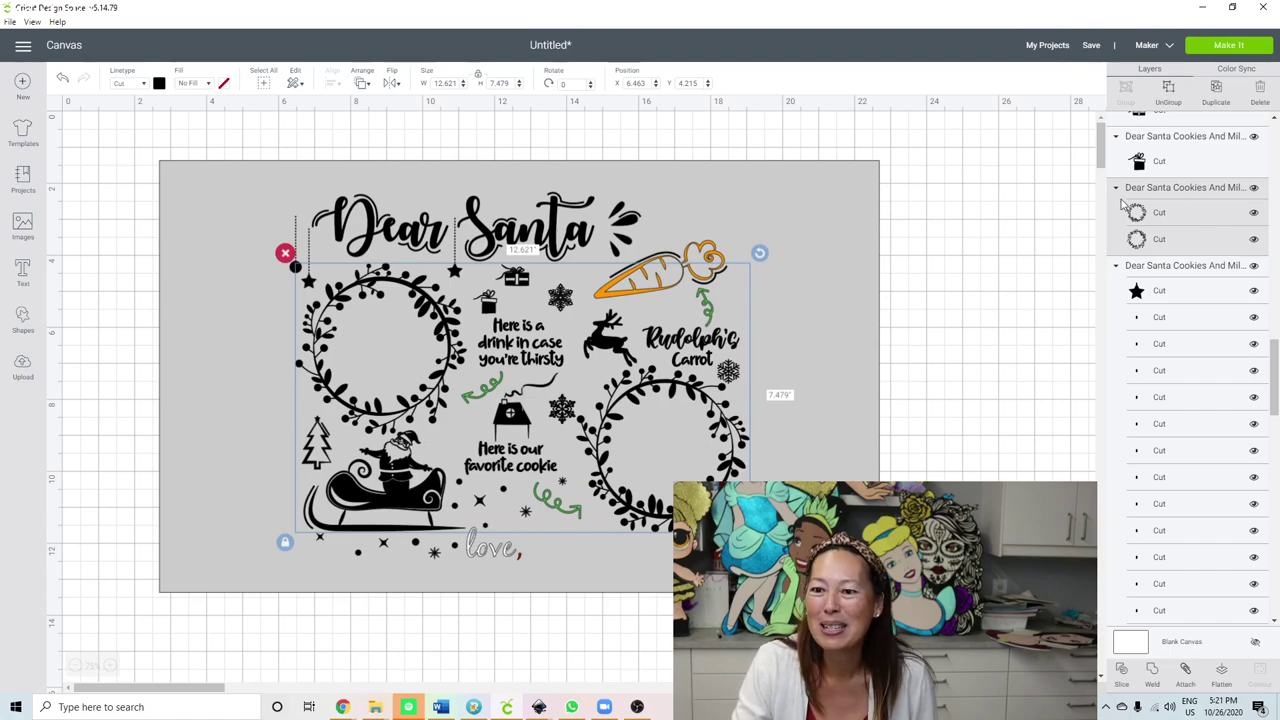
left_click(1167, 92)
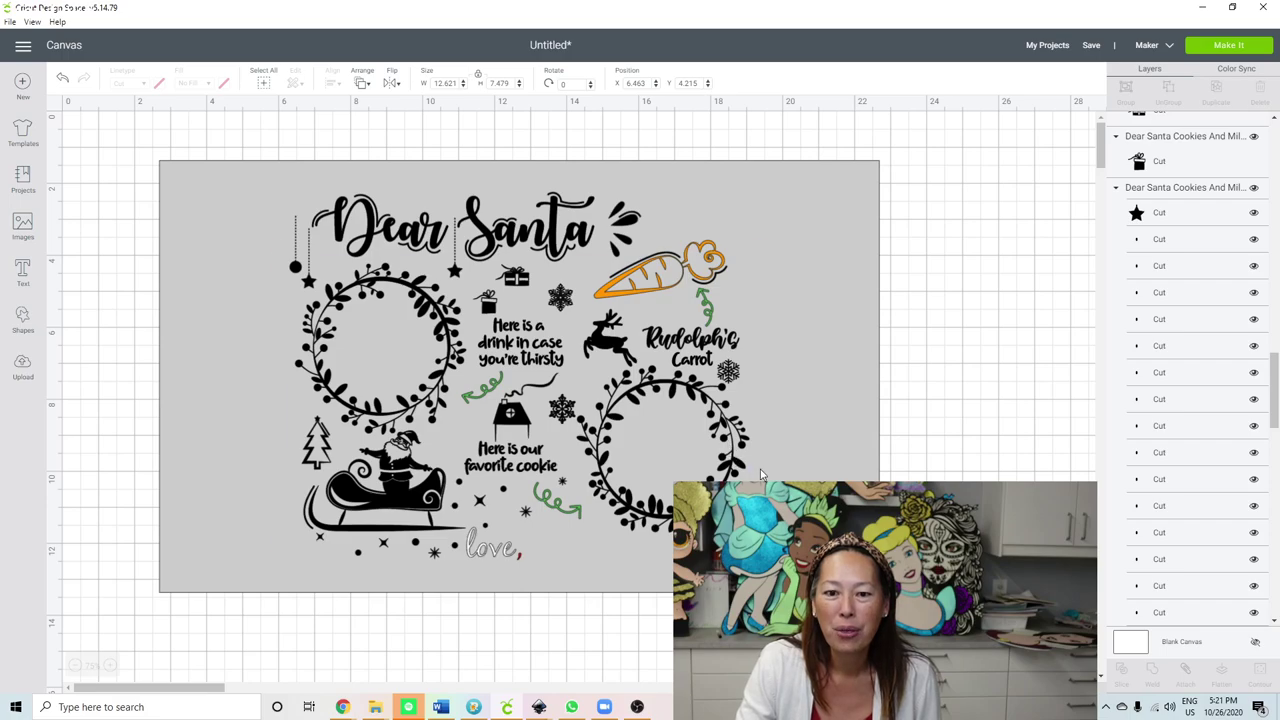
left_click(758, 467)
left_click_drag(792, 472, 855, 487)
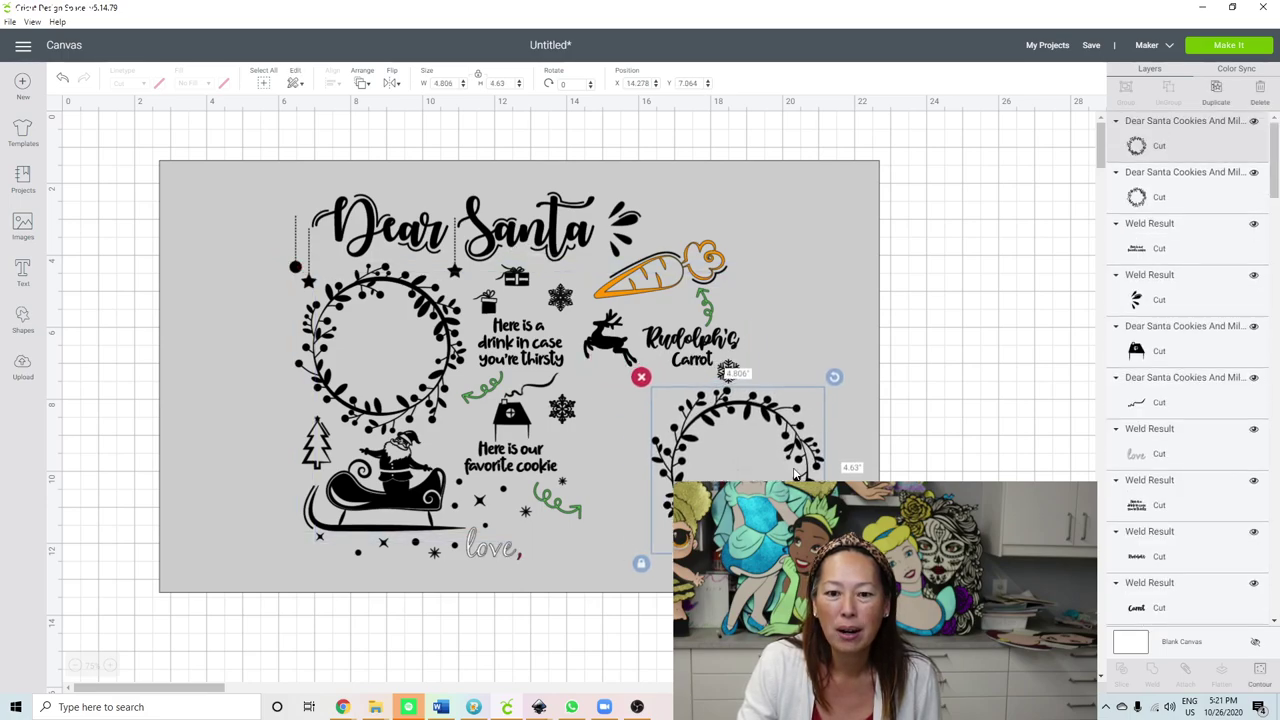
left_click(410, 287)
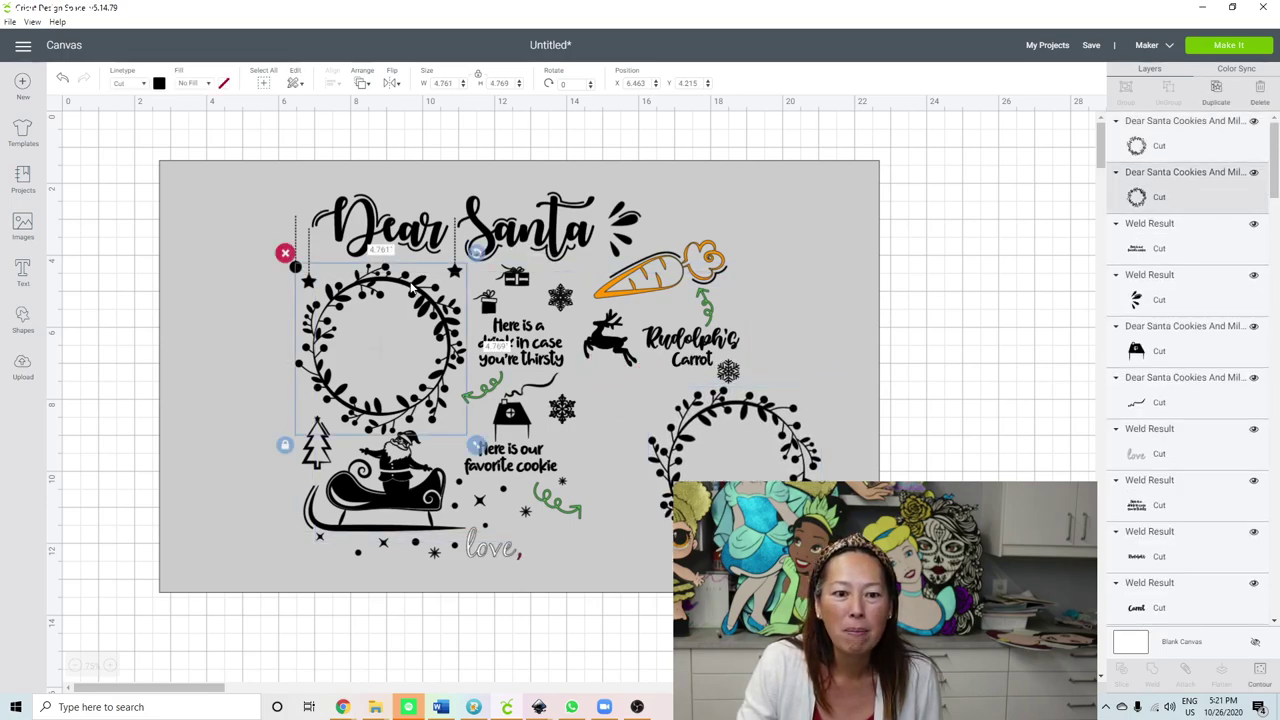
left_click_drag(407, 291, 335, 313)
Step: Weld the Santa and sleigh layers into a single shape and move it down toward the rectangle's lower-left corner
left_click(437, 500)
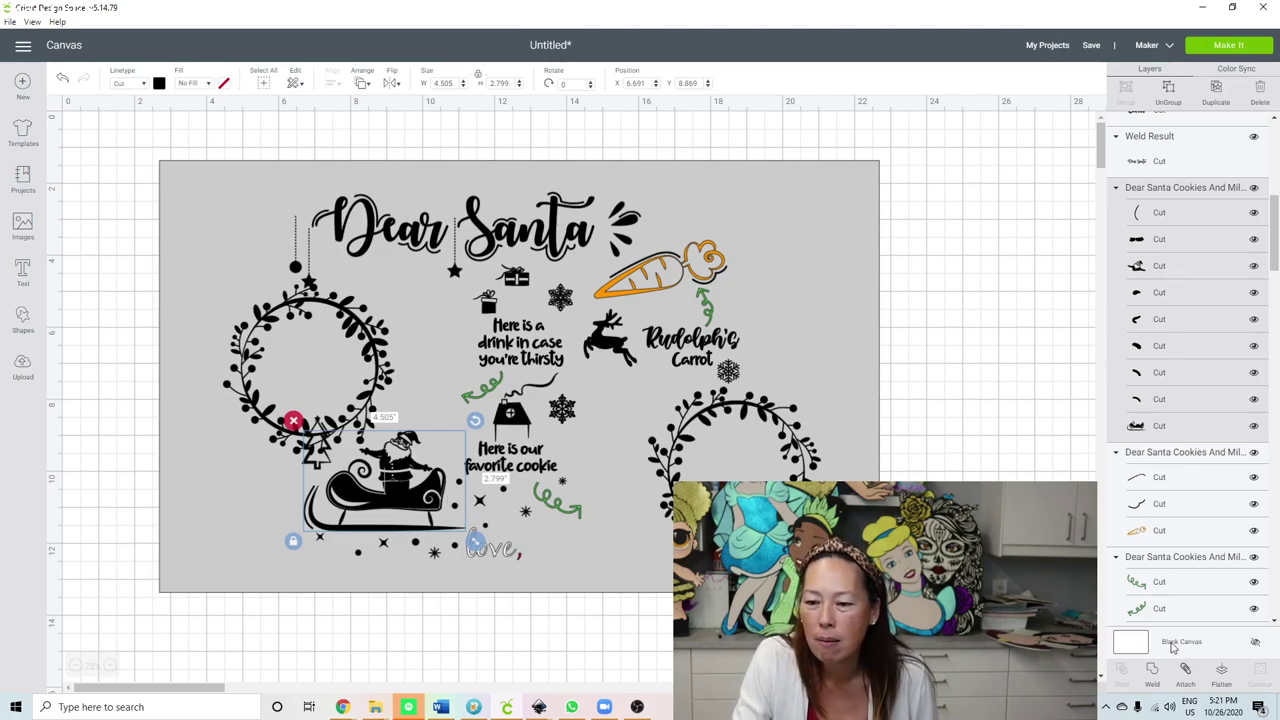
left_click(1154, 674)
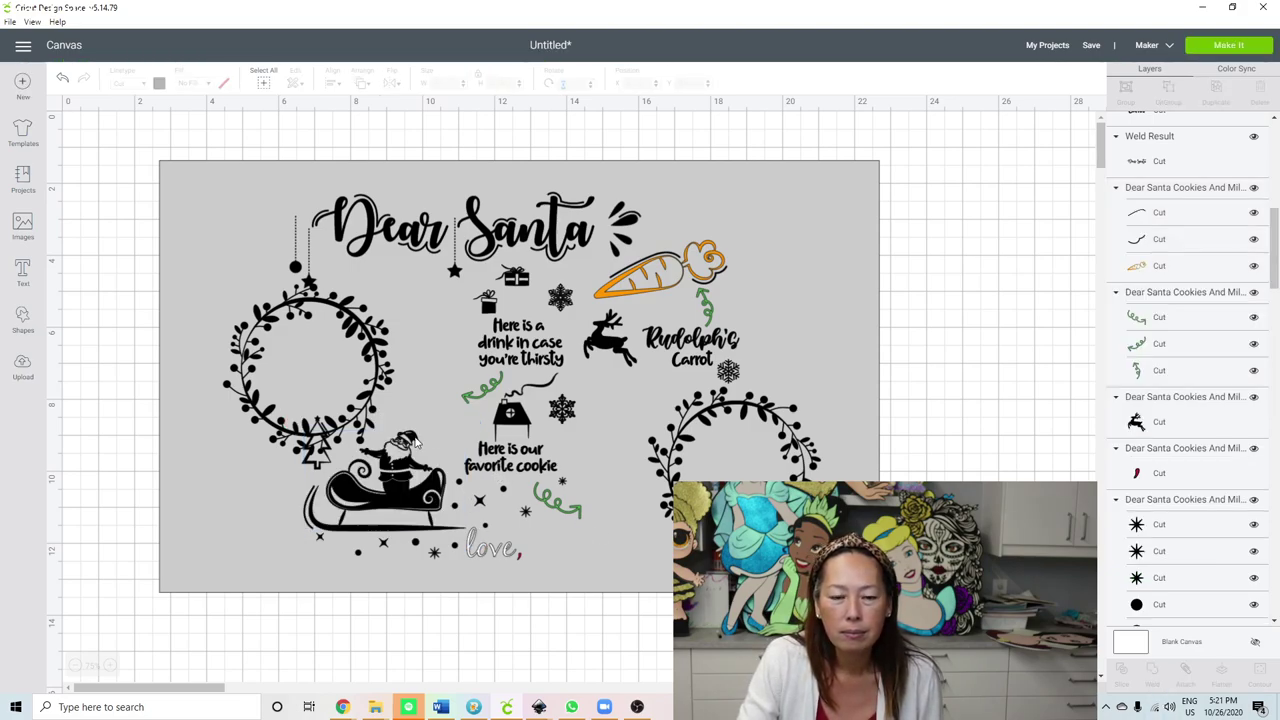
left_click_drag(420, 507, 420, 543)
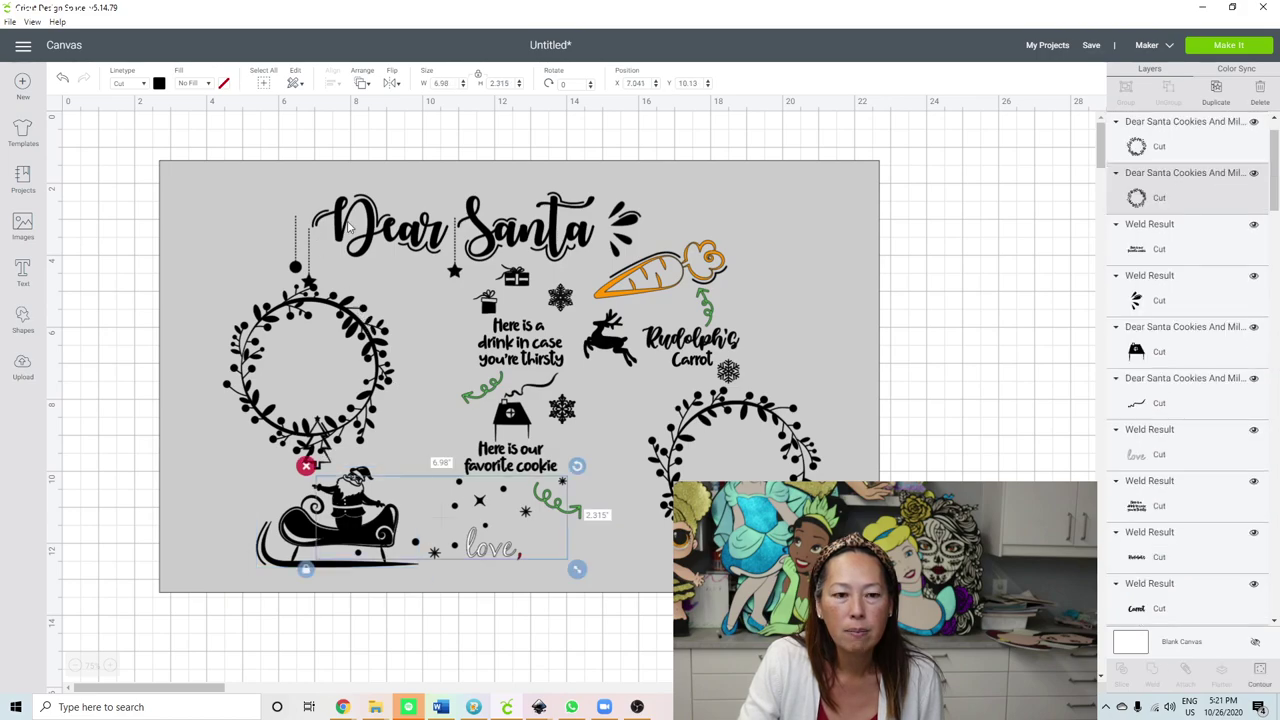
Step: Move the "Dear Santa" title to about X 4.04, Y 2.04 and place the accent strokes just after it at about X 12.35, Y 2.19
left_click(368, 318)
left_click(368, 225)
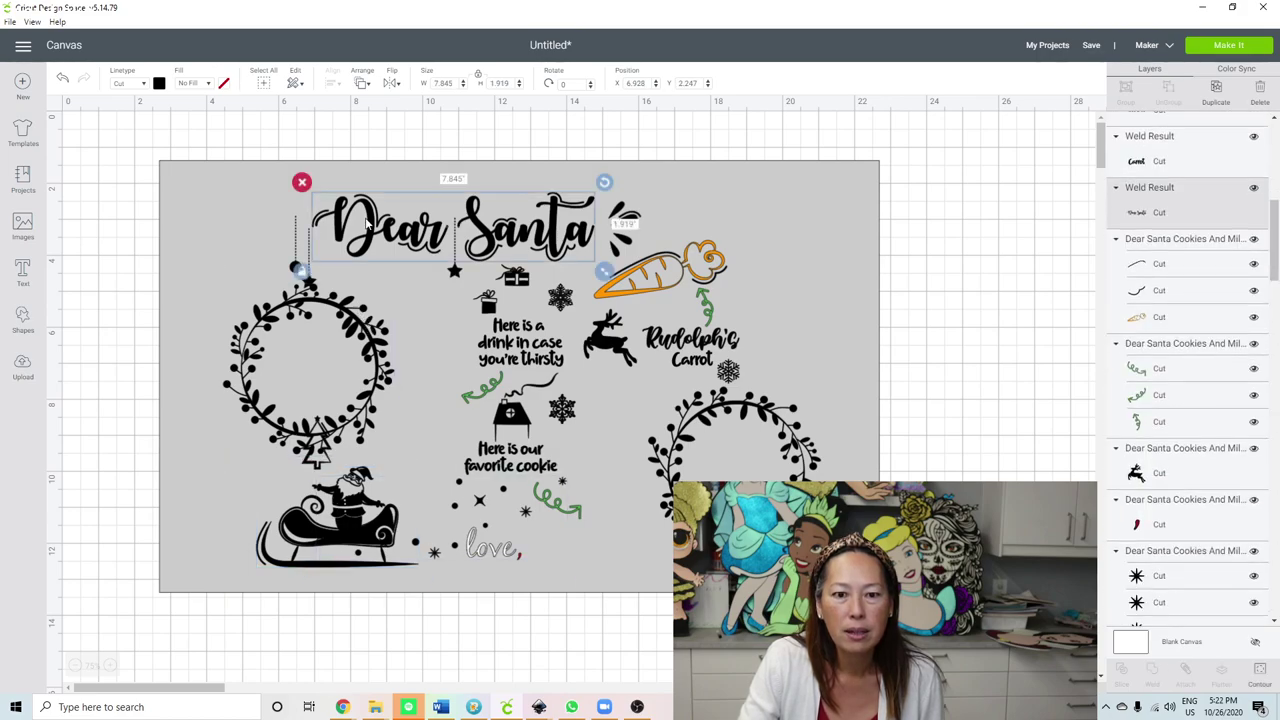
left_click_drag(359, 222, 243, 208)
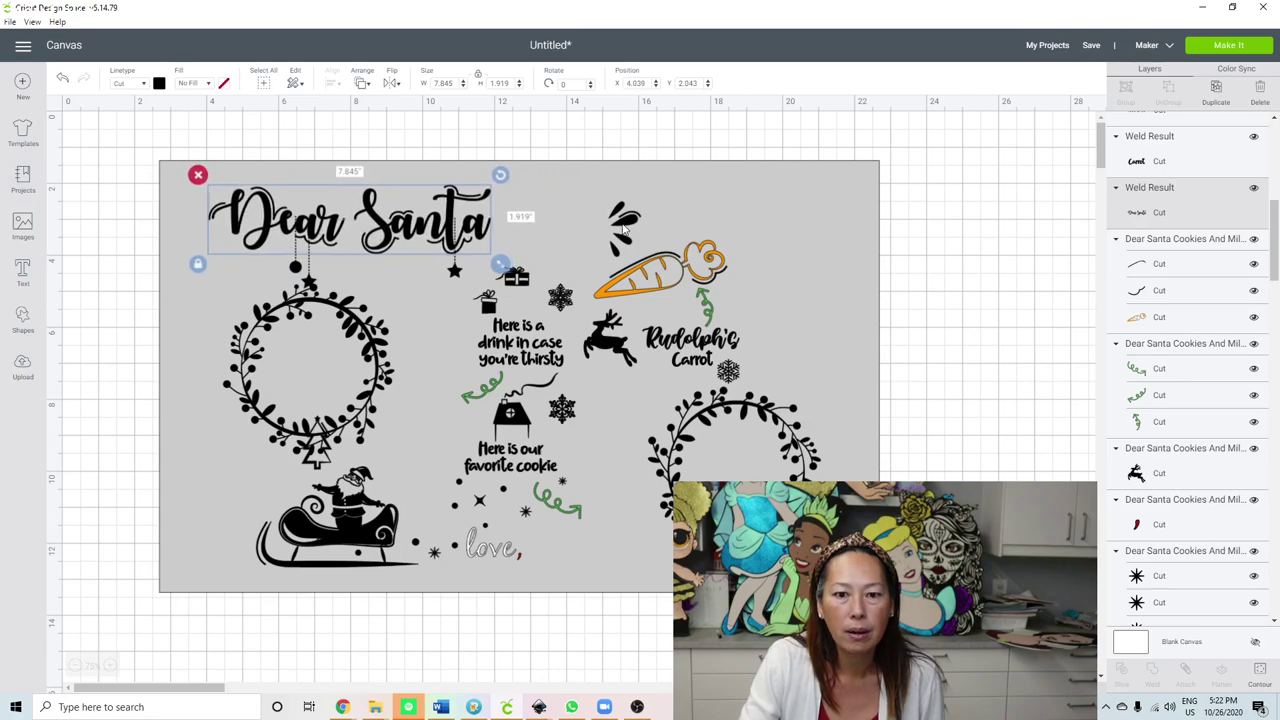
left_click(622, 222)
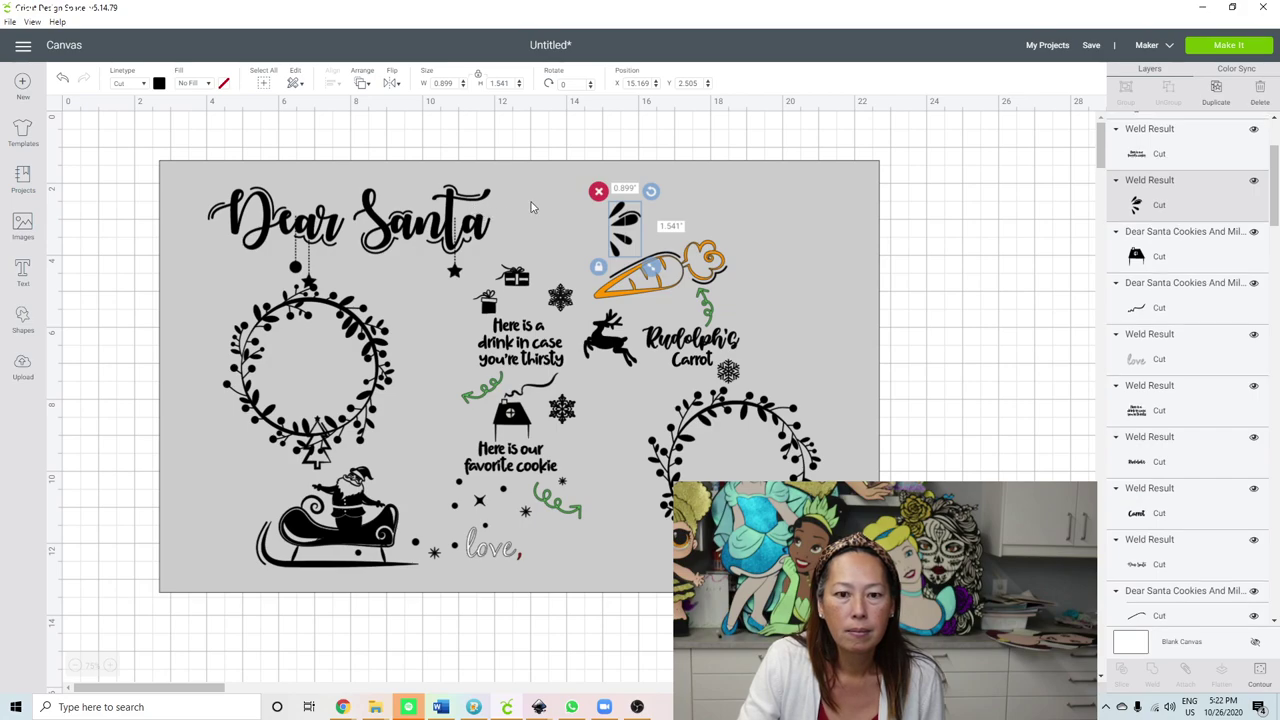
left_click_drag(549, 207, 452, 205)
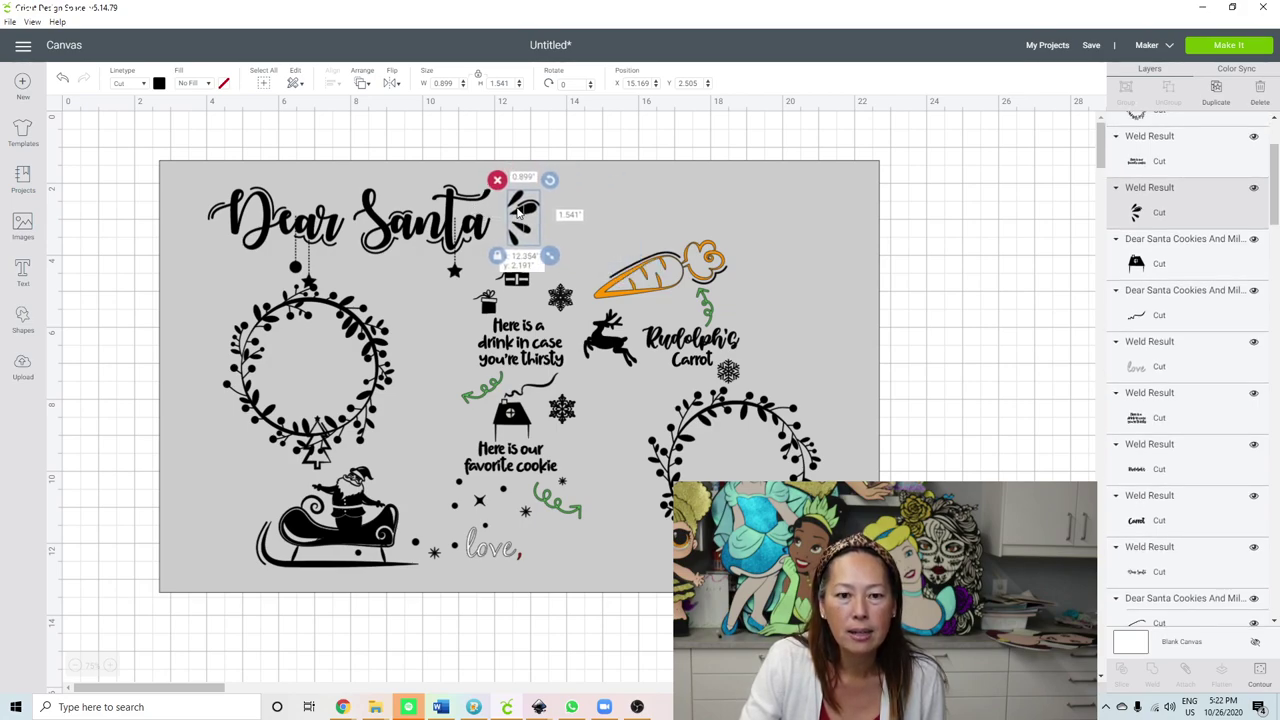
Step: Try the wreath below "Dear Santa" at about 6.15 inches wide, then reduce it to about 4.34 inches and place it above the tree
left_click(387, 383)
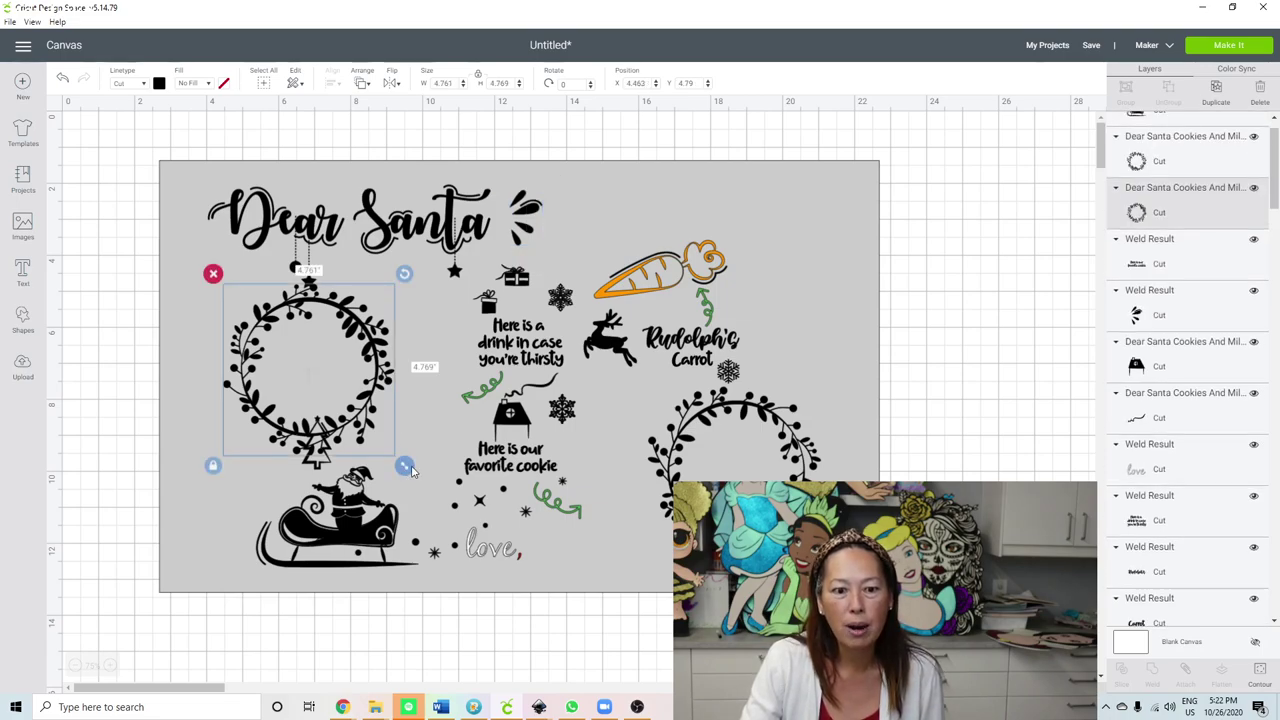
left_click_drag(404, 465, 454, 515)
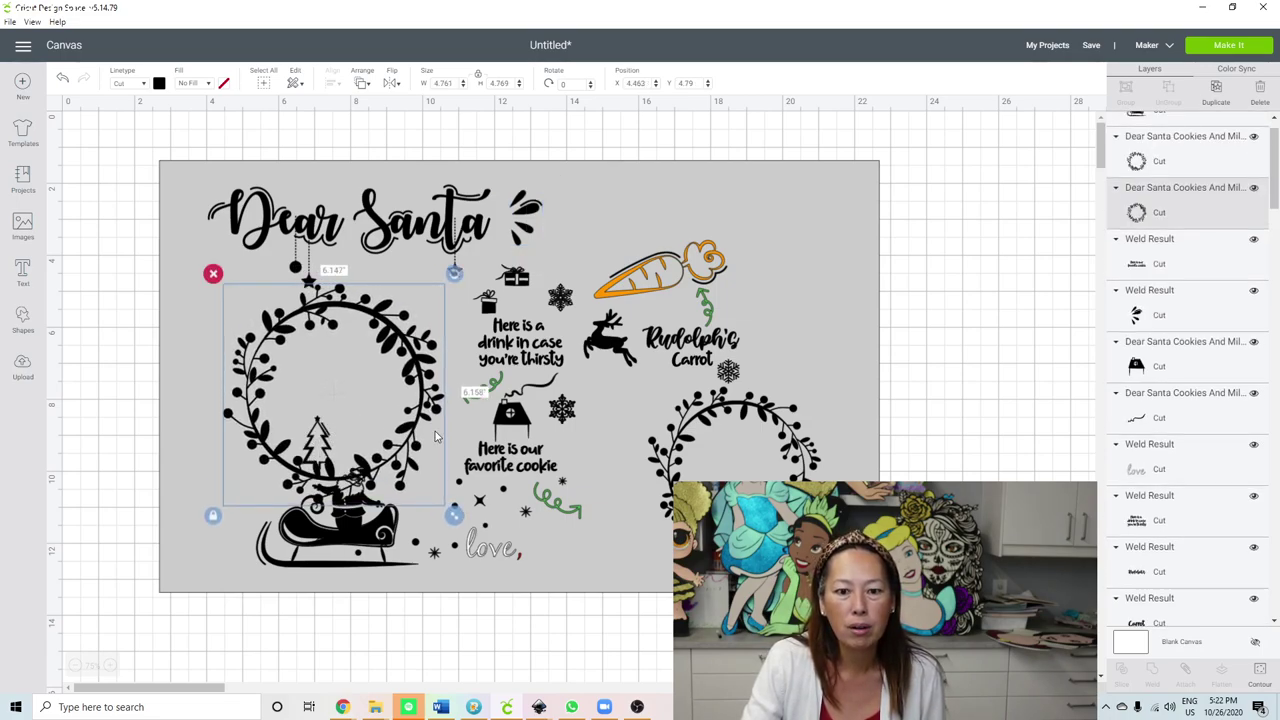
left_click_drag(424, 396, 386, 369)
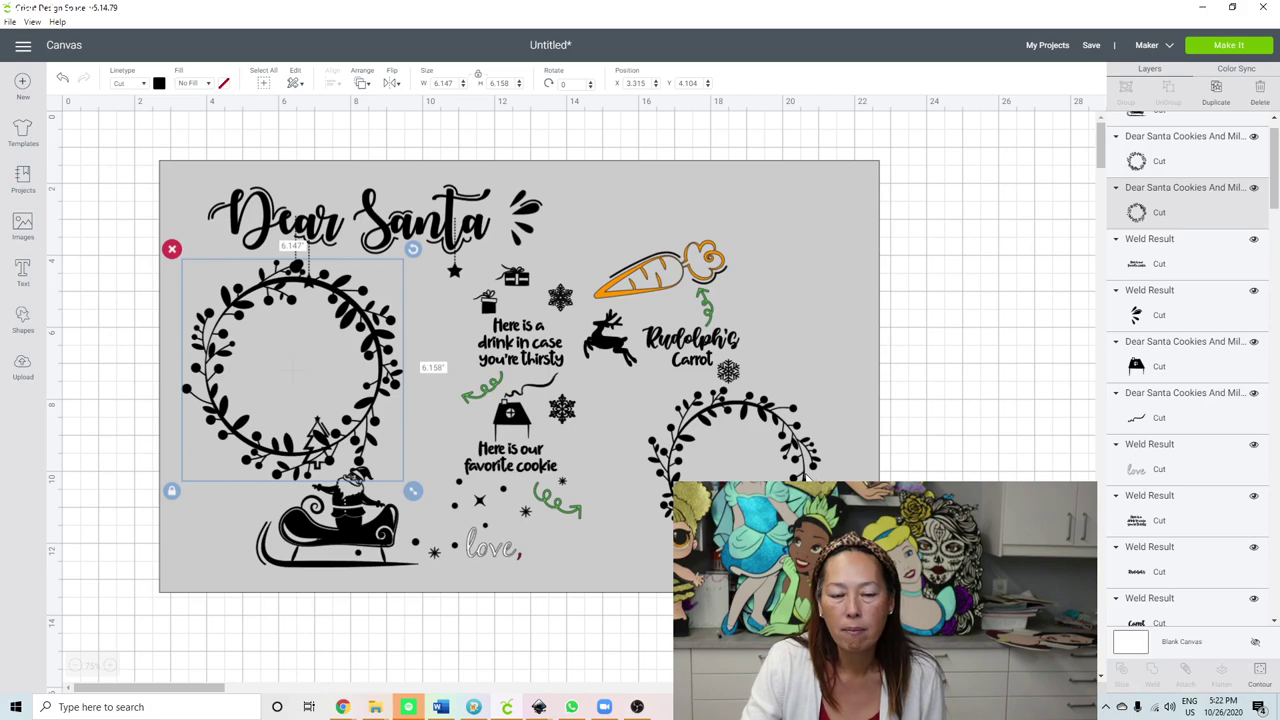
left_click_drag(412, 488, 388, 333)
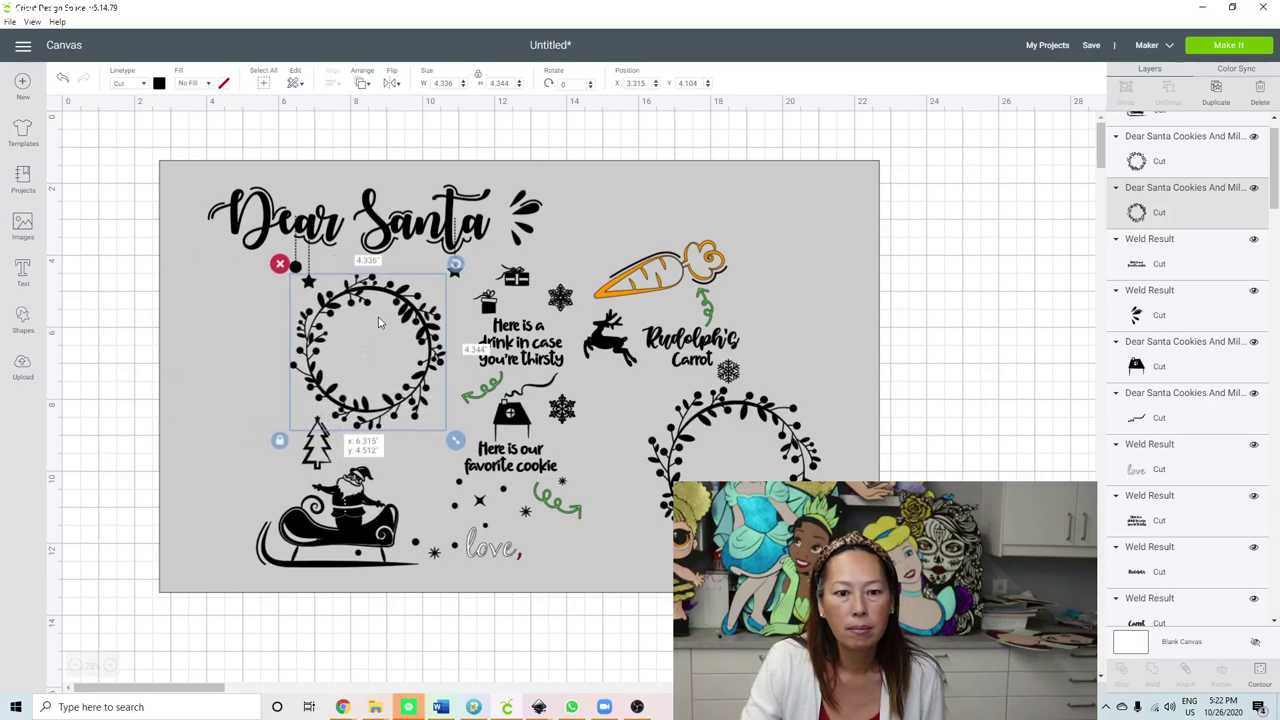
Step: Move the hanging ornaments to about X 3.47, Y 3.22 and the Christmas tree to about X 3.94, Y 9.12, beside the sleigh
left_click(310, 258)
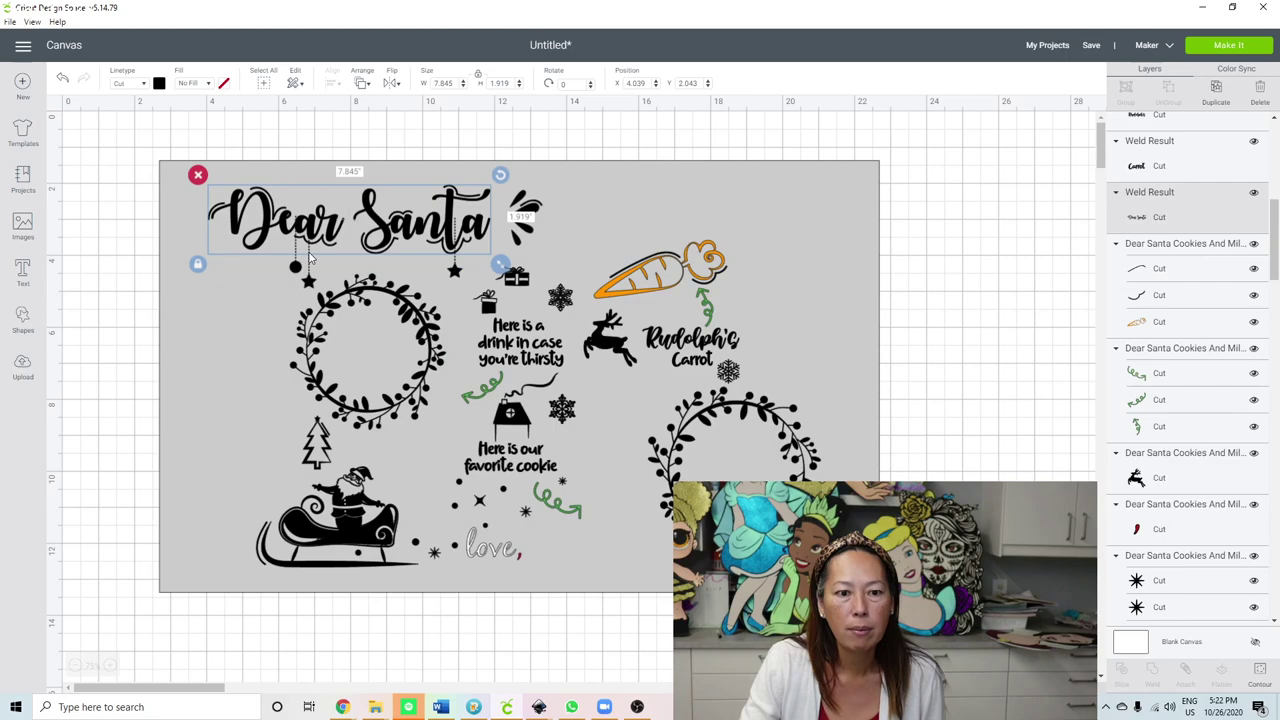
left_click(301, 274)
left_click_drag(301, 274, 197, 285)
left_click(316, 450)
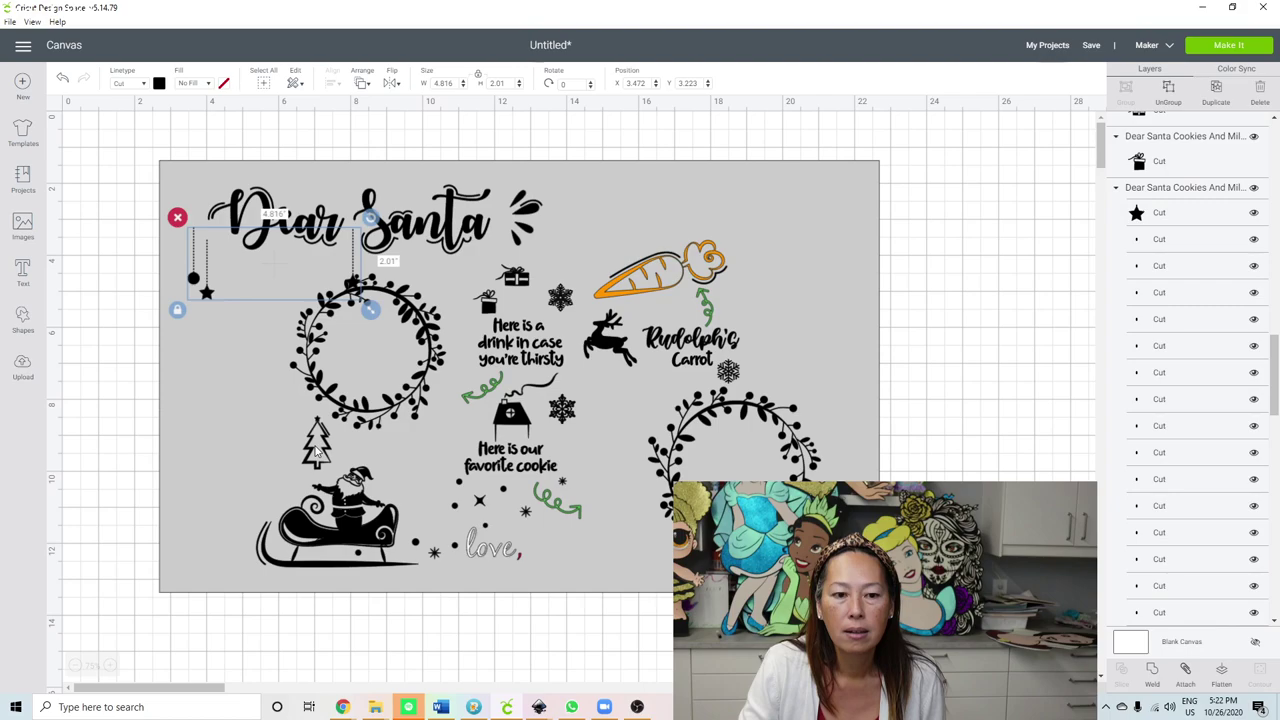
left_click_drag(316, 450, 229, 460)
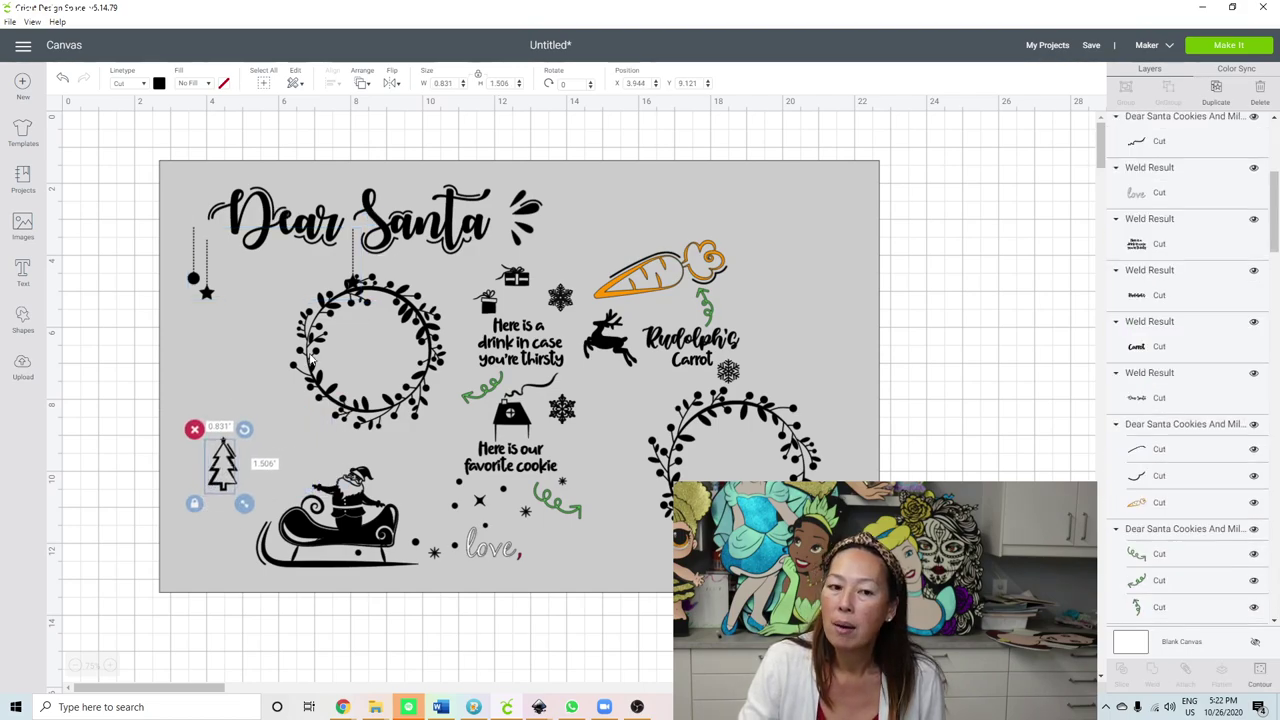
Step: Move the wreath near the tree to about X 4.41, Y 5.27 and the carrot to about X 17.23, Y 2.90
left_click(311, 352)
left_click_drag(311, 356, 240, 388)
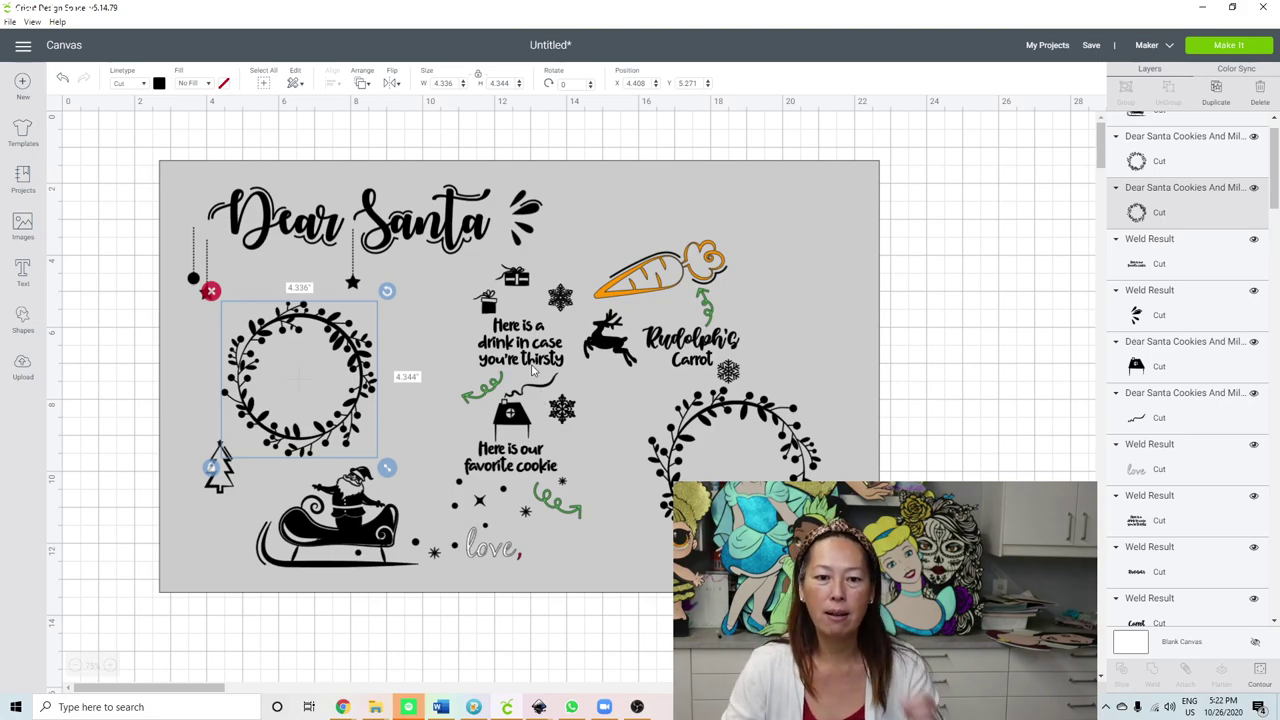
left_click(630, 285)
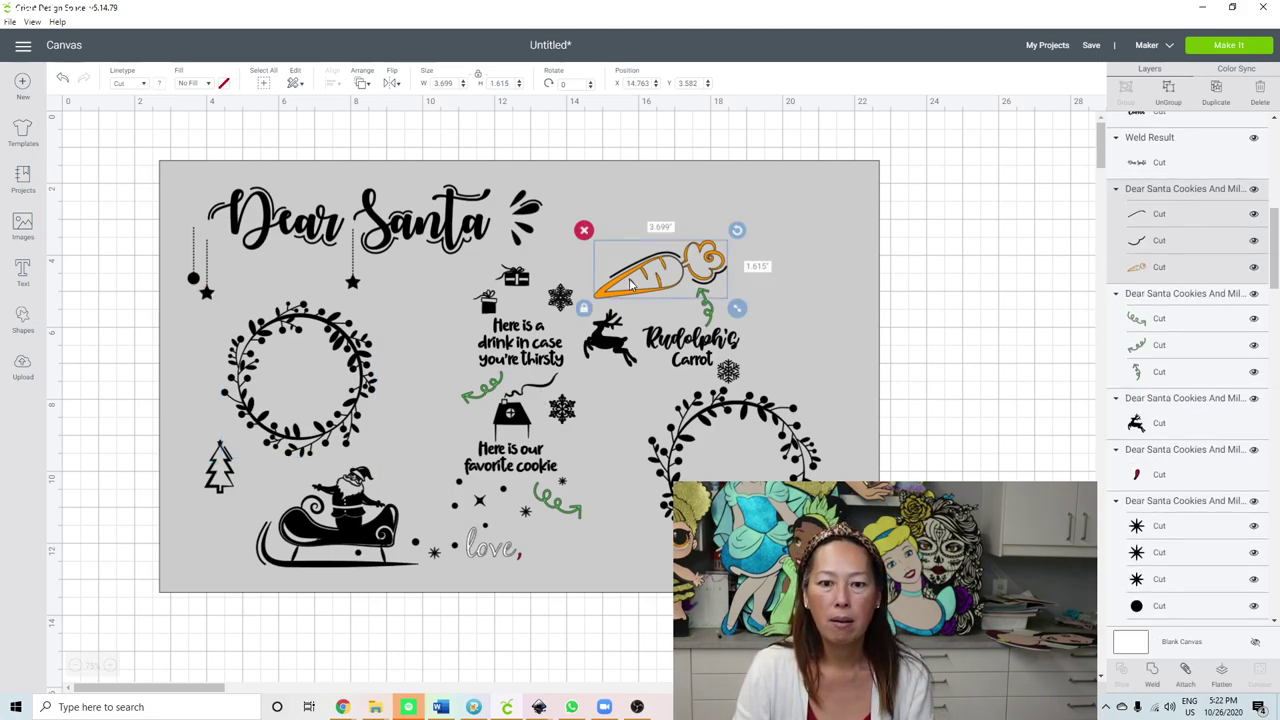
left_click_drag(630, 285, 718, 260)
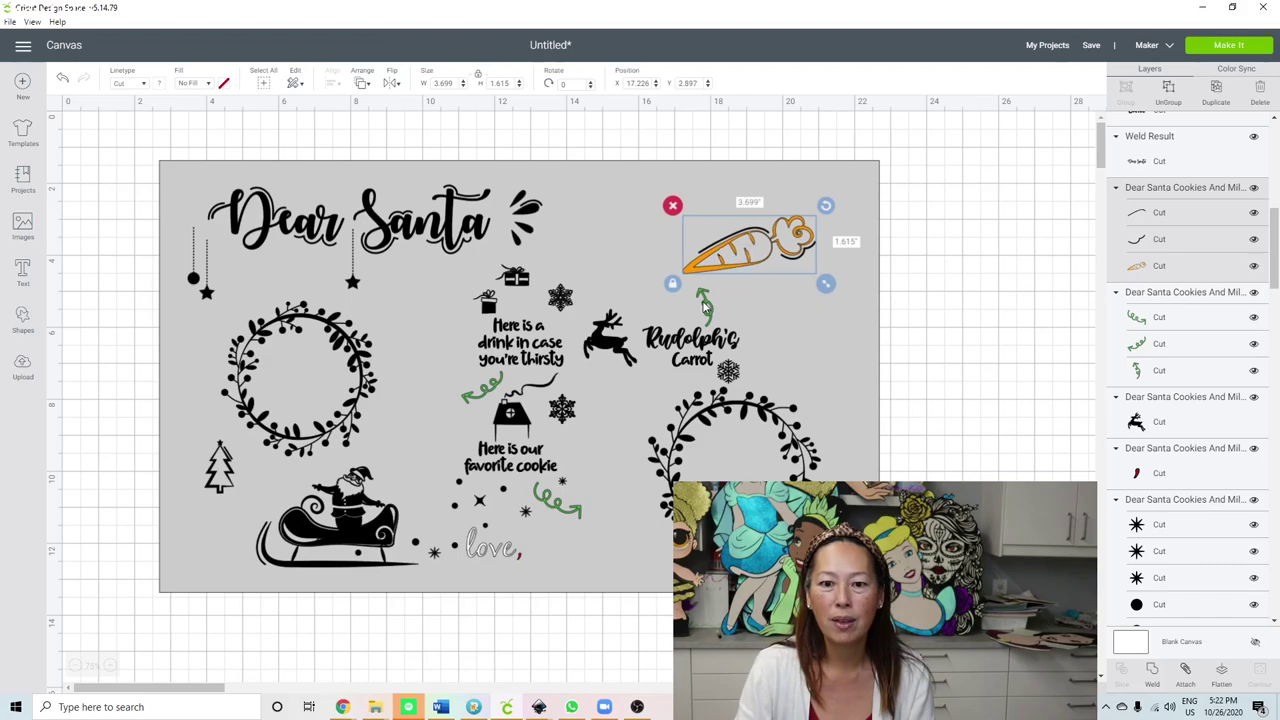
Step: Ungroup the three green arrows and move the one pointing toward the smaller wreath to about X 9.64, Y 6.41
left_click(705, 305)
left_click_drag(706, 303, 633, 300)
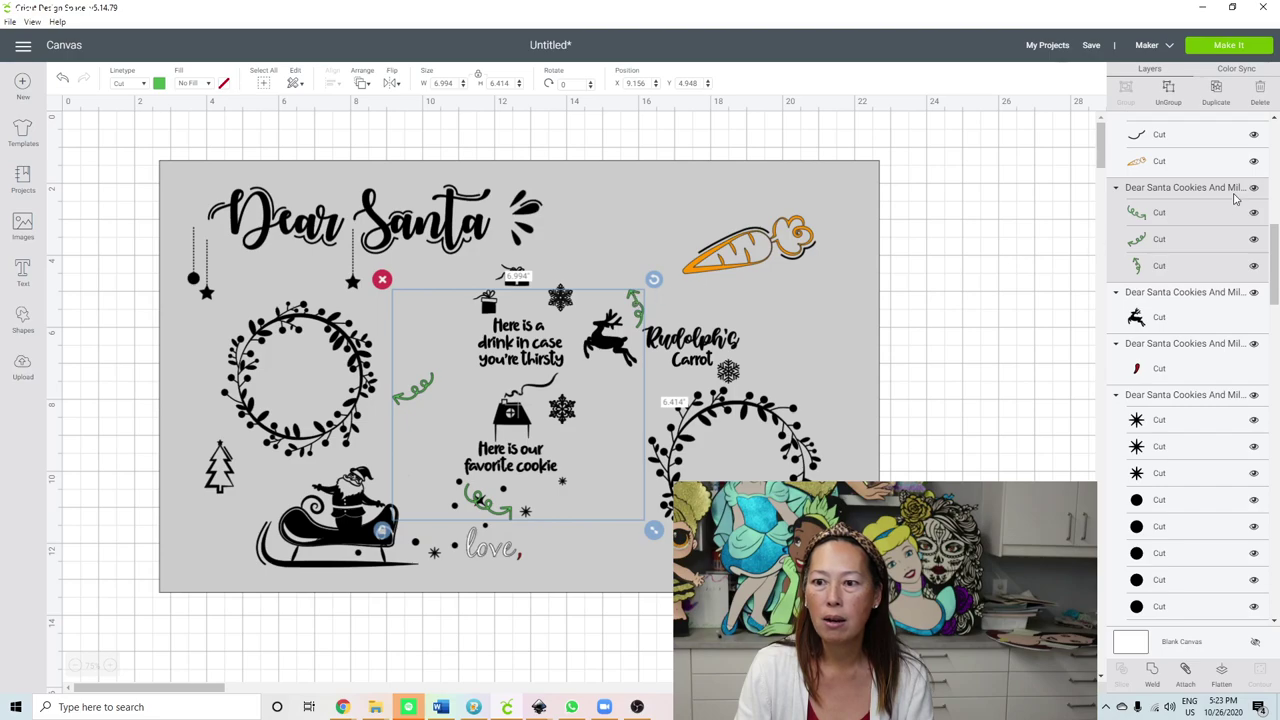
left_click(1170, 92)
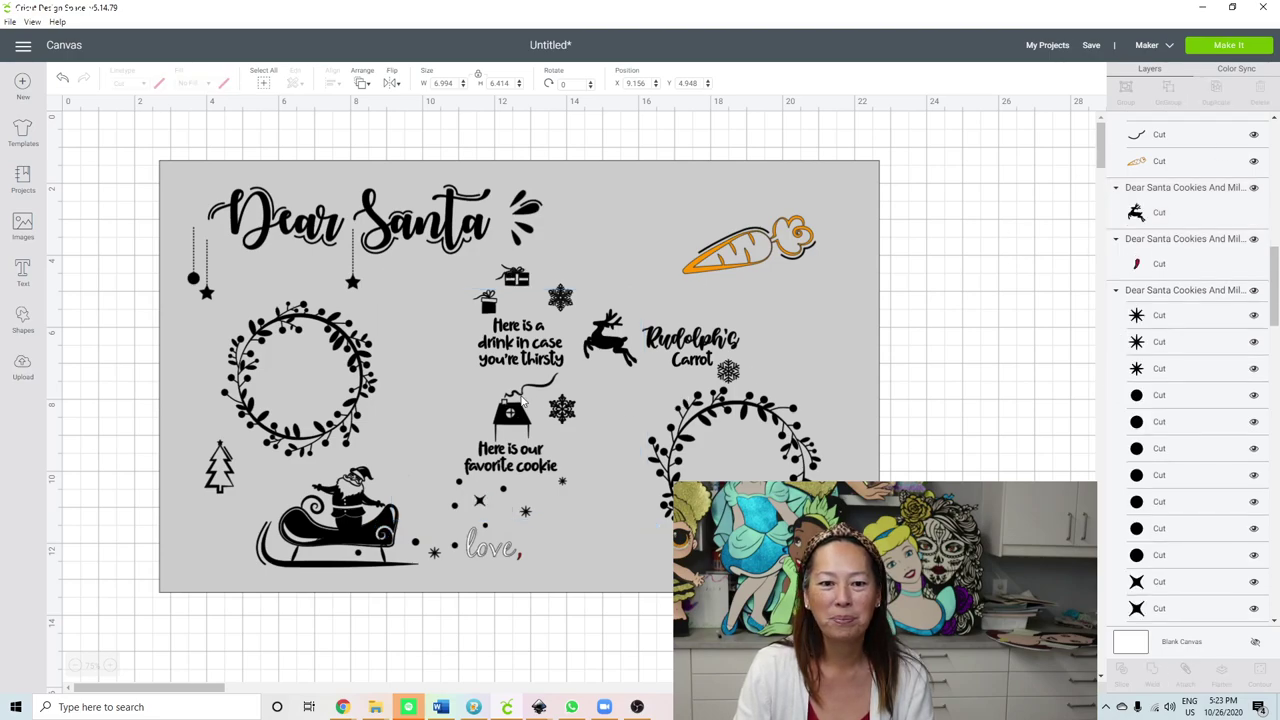
left_click(415, 392)
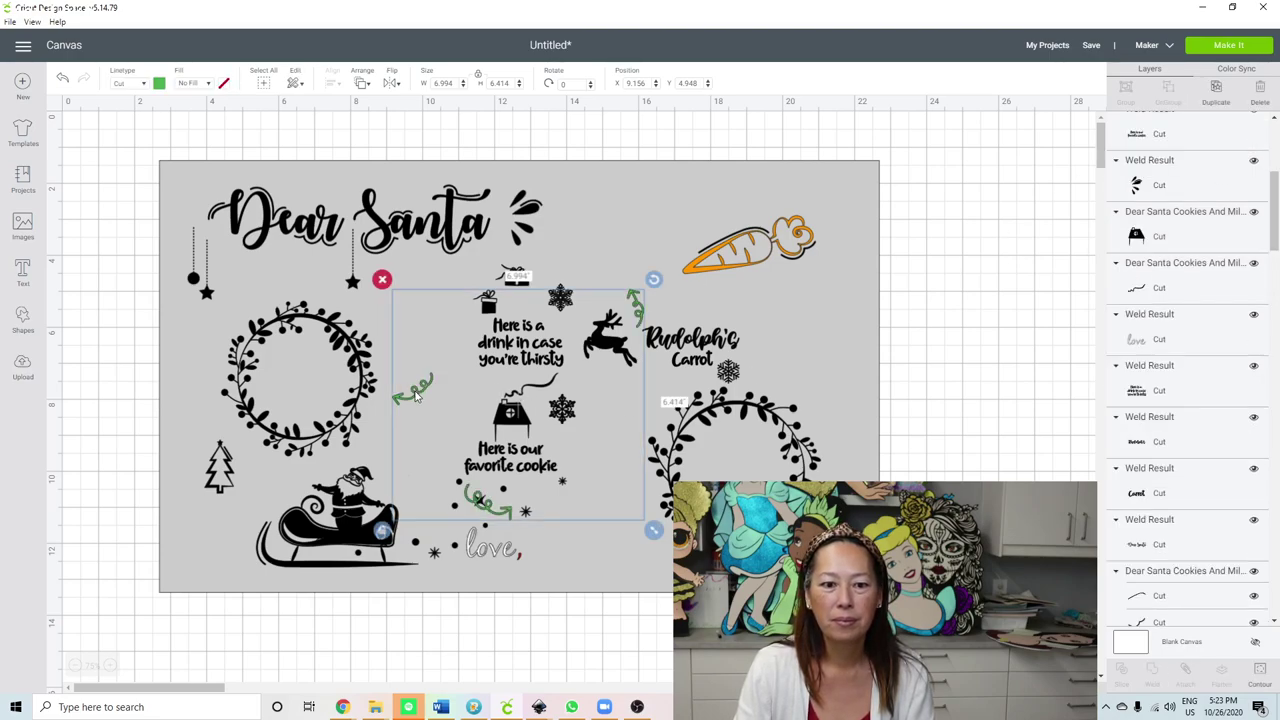
left_click_drag(415, 392, 432, 361)
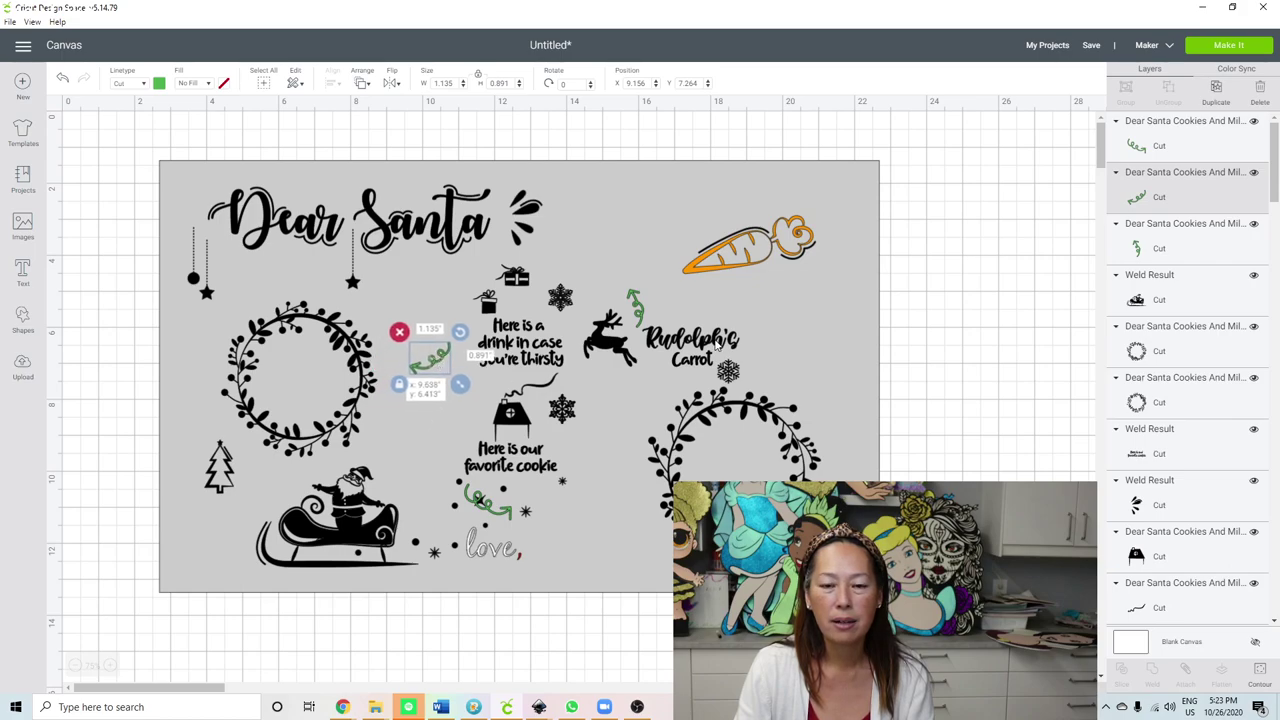
Step: Move the upward green arrow just after "Rudolph's Carrot" and the reindeer to about X 15.51, Y 3.92, beside the carrot
left_click(636, 306)
left_click_drag(638, 311, 773, 321)
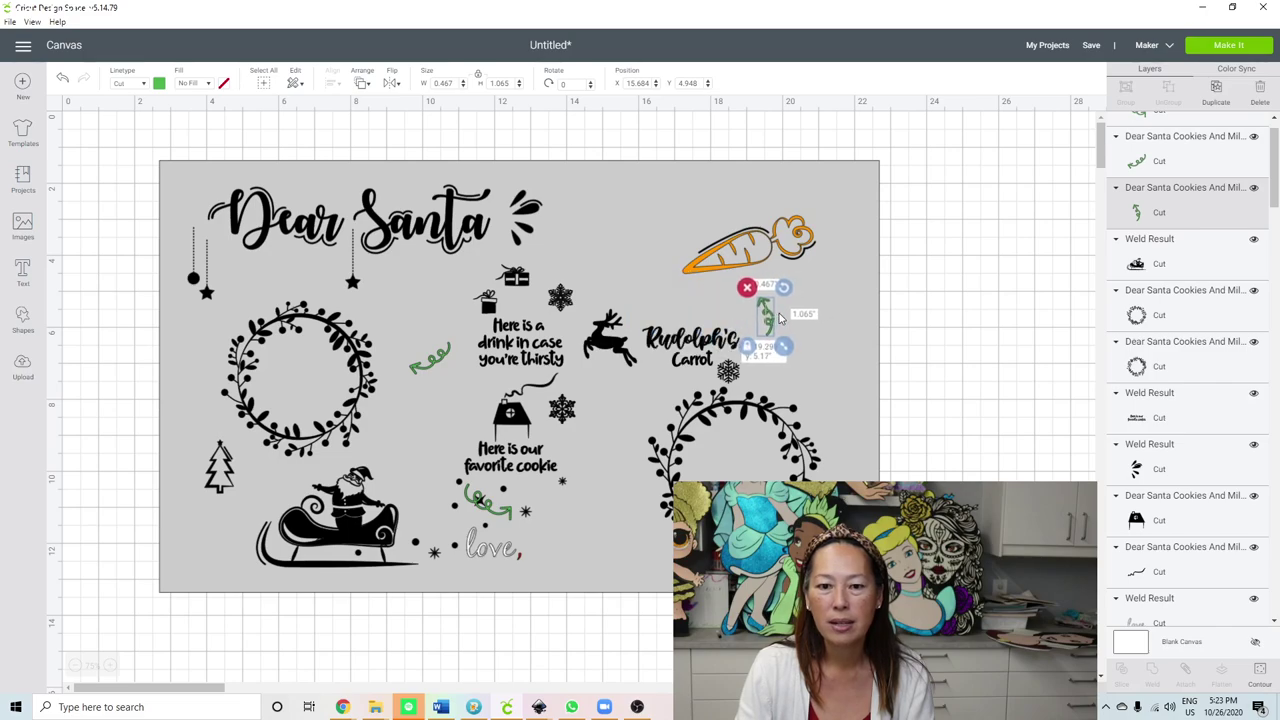
left_click(624, 333)
left_click_drag(624, 333, 661, 276)
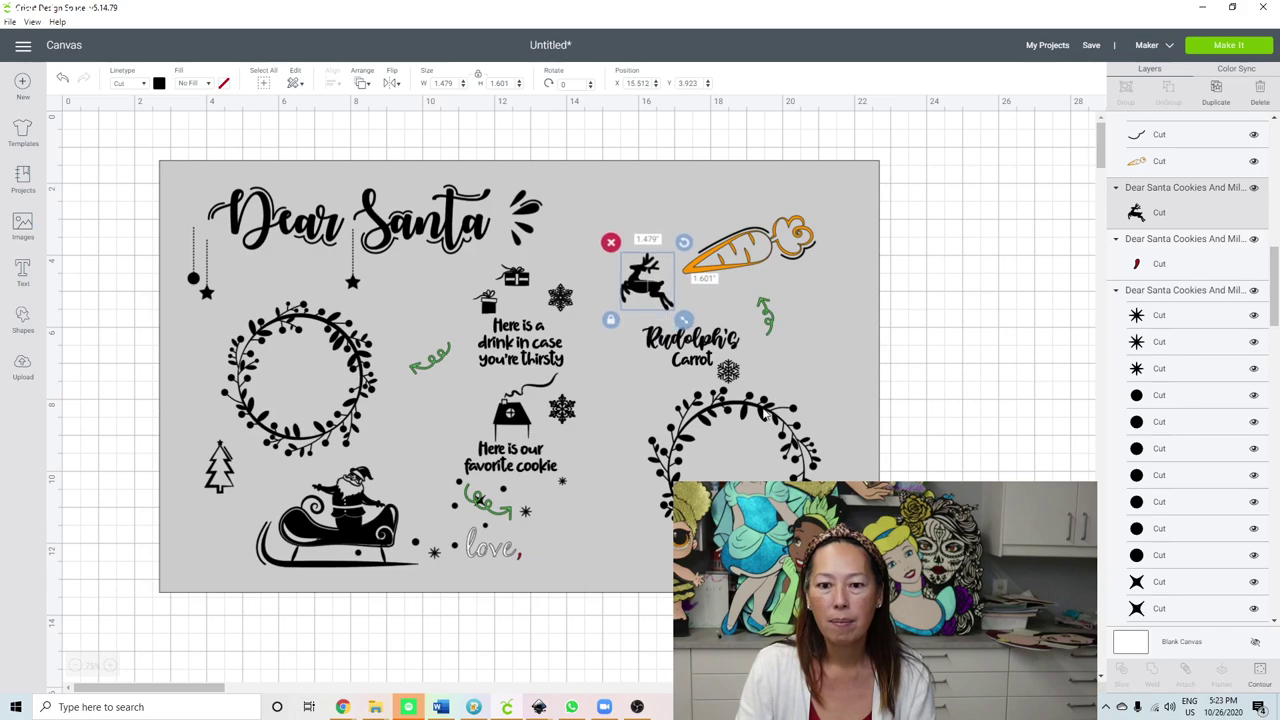
Step: Enlarge the wreath below "Rudolph's Carrot" to about 6.34 inches wide and place it at about X 16.11, Y 7.51
left_click(762, 412)
left_click_drag(820, 551, 876, 605)
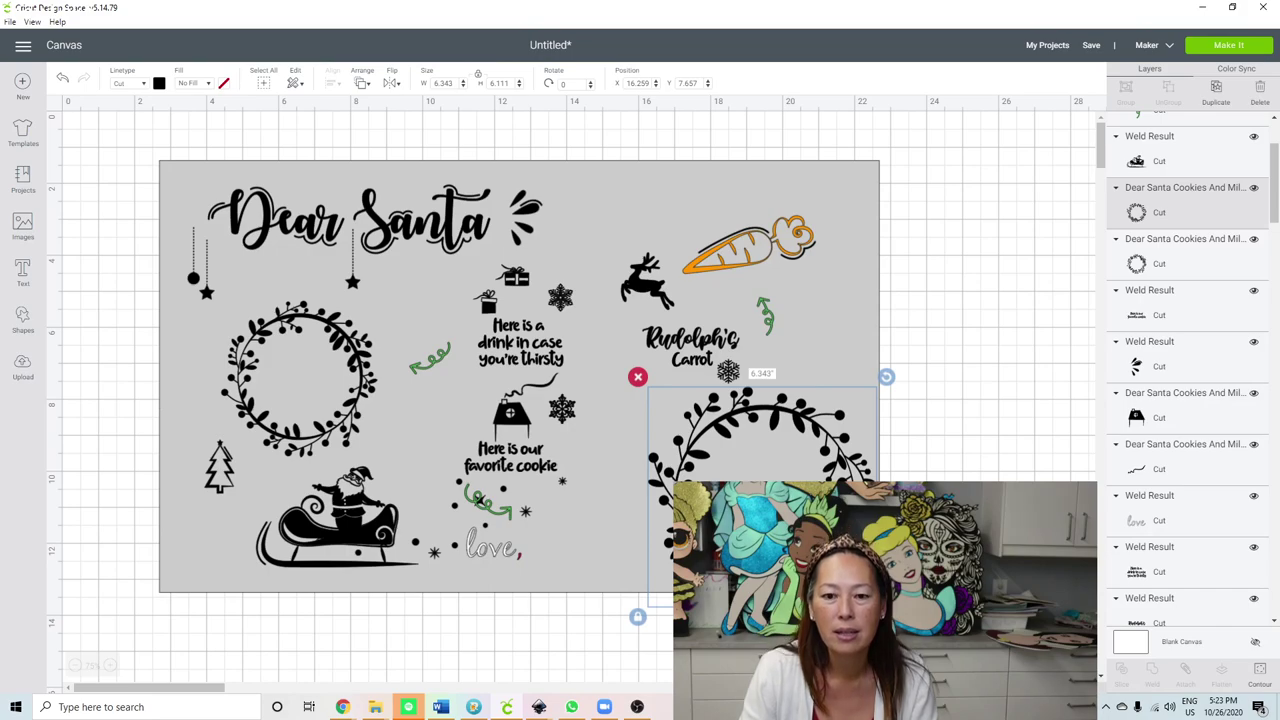
left_click_drag(760, 405, 755, 400)
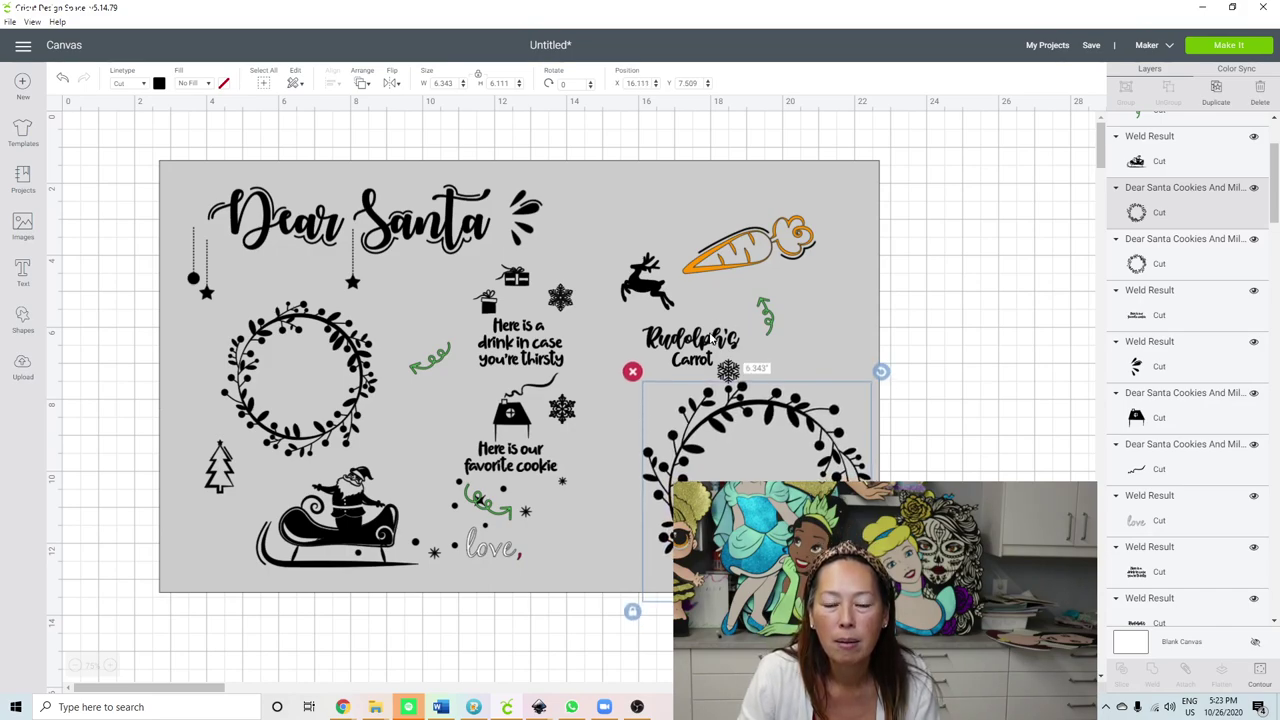
Step: Move the words "Rudolph's" and "Carrot" together to about X 17.11, Y 5.21, just below the carrot drawing
left_click(708, 342)
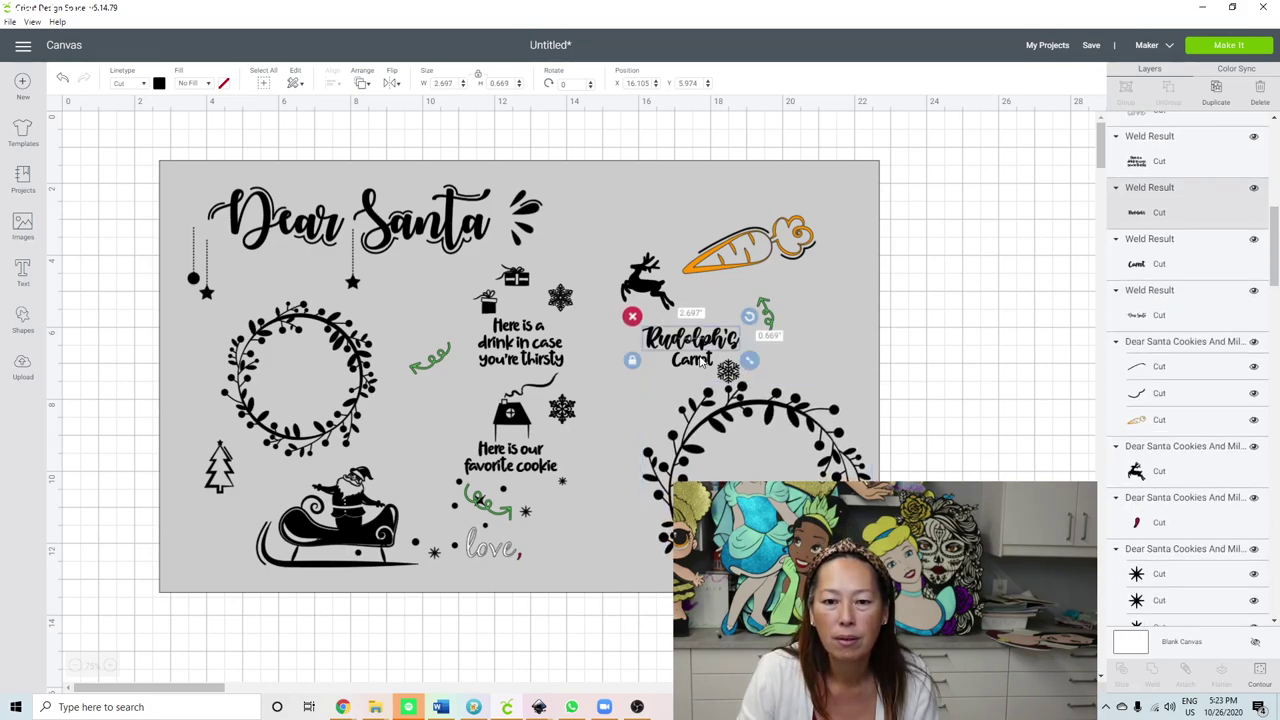
left_click(700, 365, "shift")
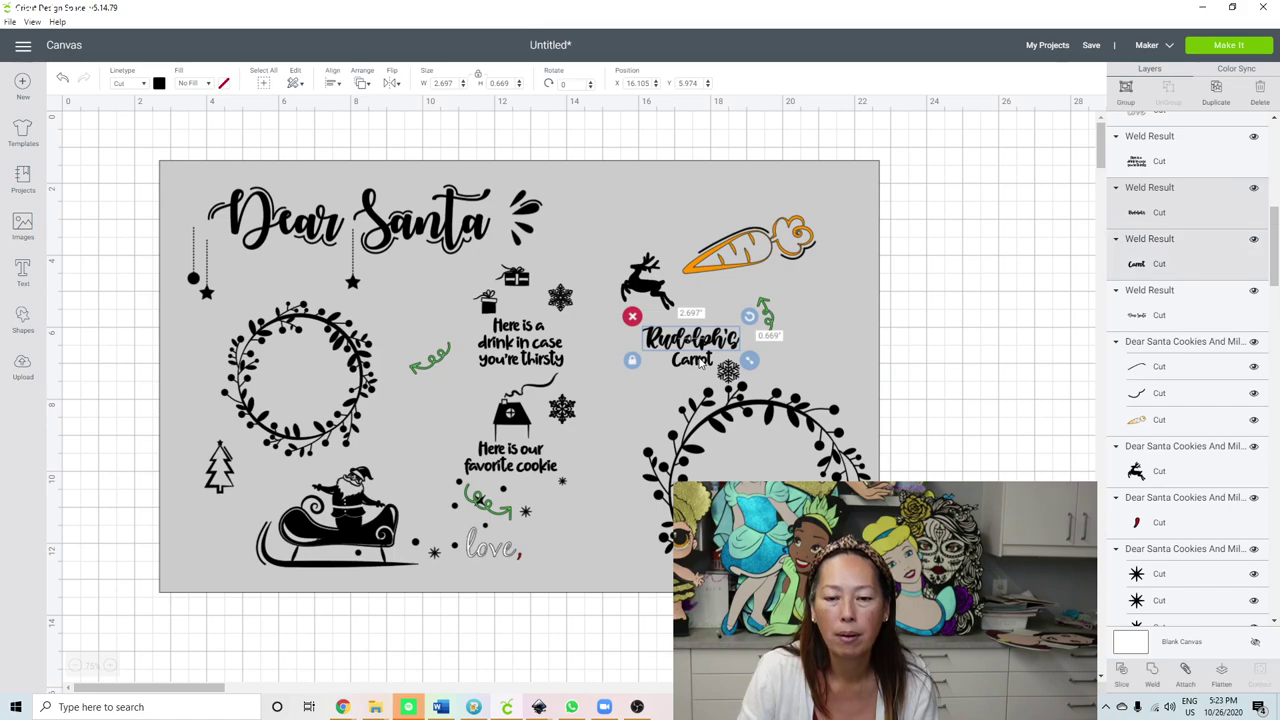
left_click(707, 349, "shift")
left_click_drag(729, 338, 765, 310)
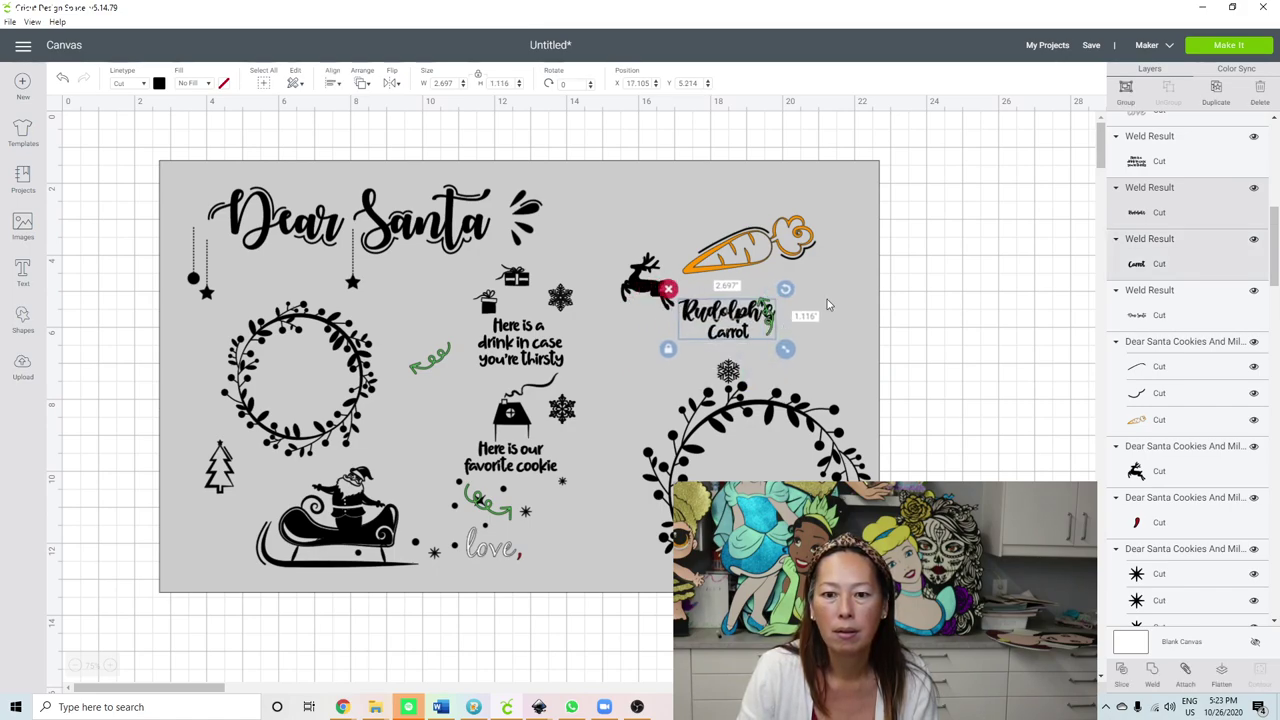
Step: Move the upward green arrow to about X 20.07, Y 4.71 and the reindeer to about X 15.42, Y 3.26
left_click(783, 333)
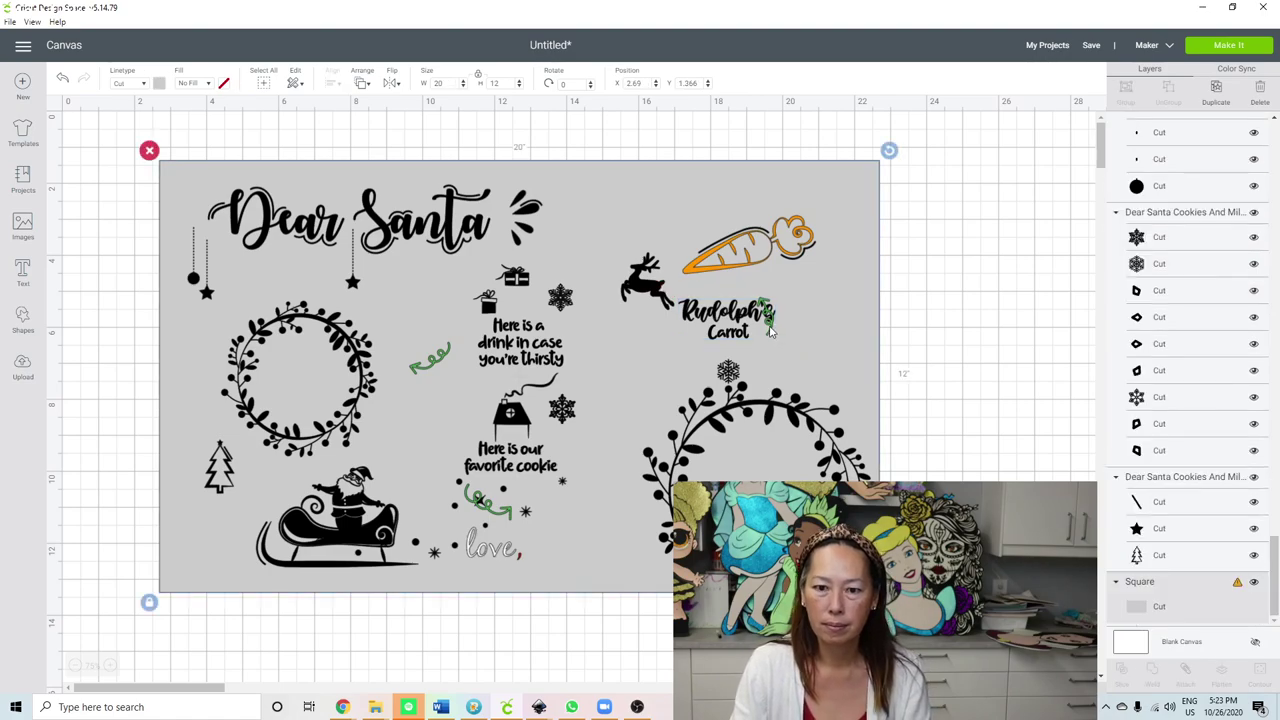
left_click(768, 322)
left_click_drag(765, 318, 793, 301)
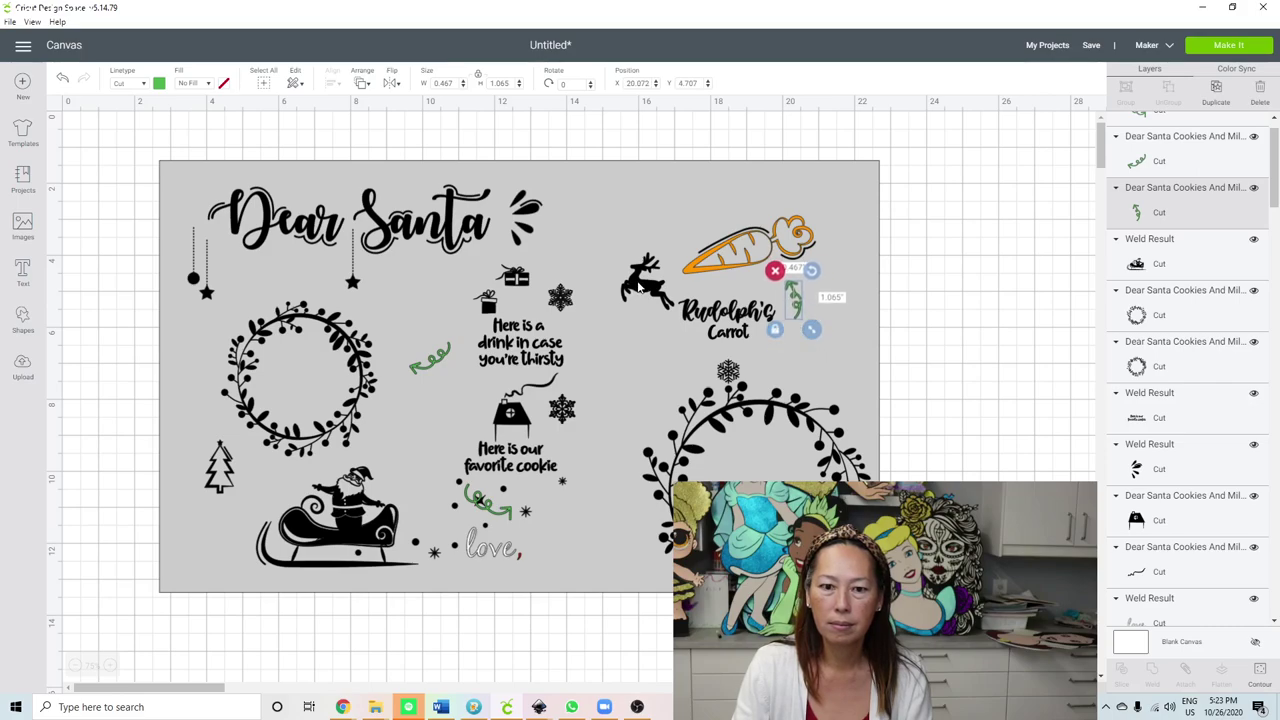
left_click(638, 285)
left_click_drag(634, 274, 632, 251)
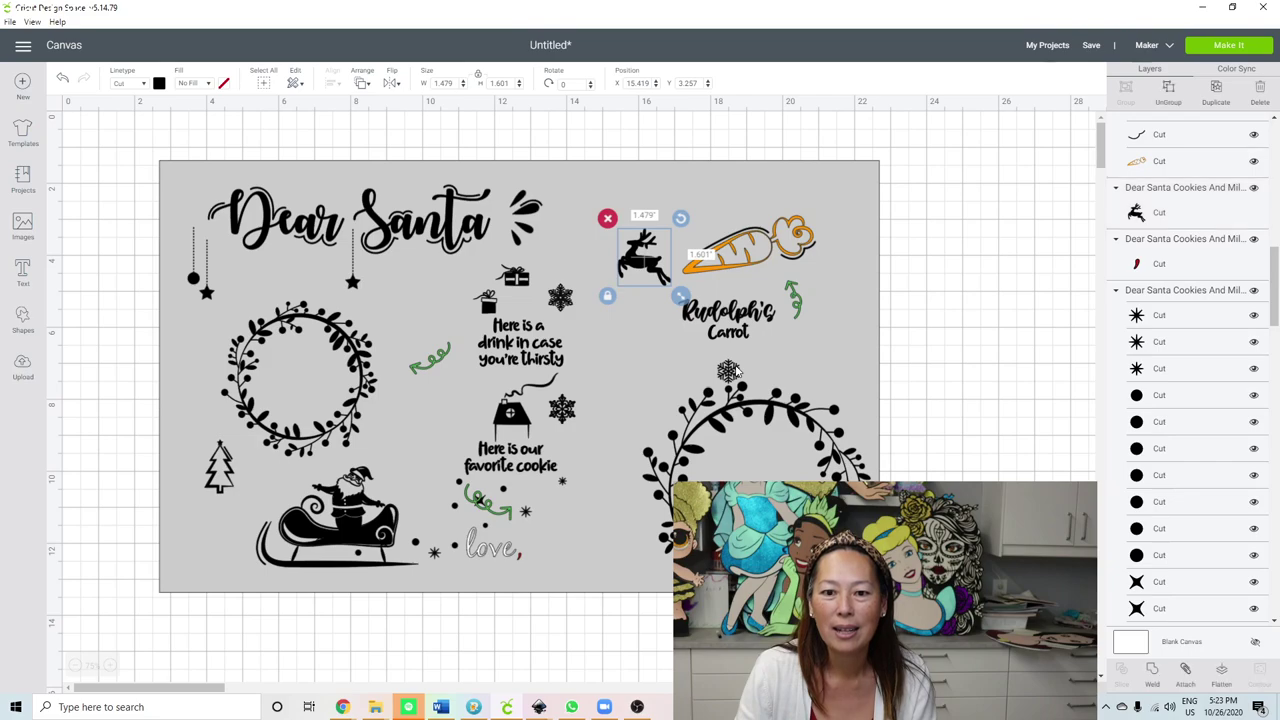
Step: Move the snowflake group off the rectangle to about X 23.20, Y 2.59 and ungroup it
left_click(730, 372)
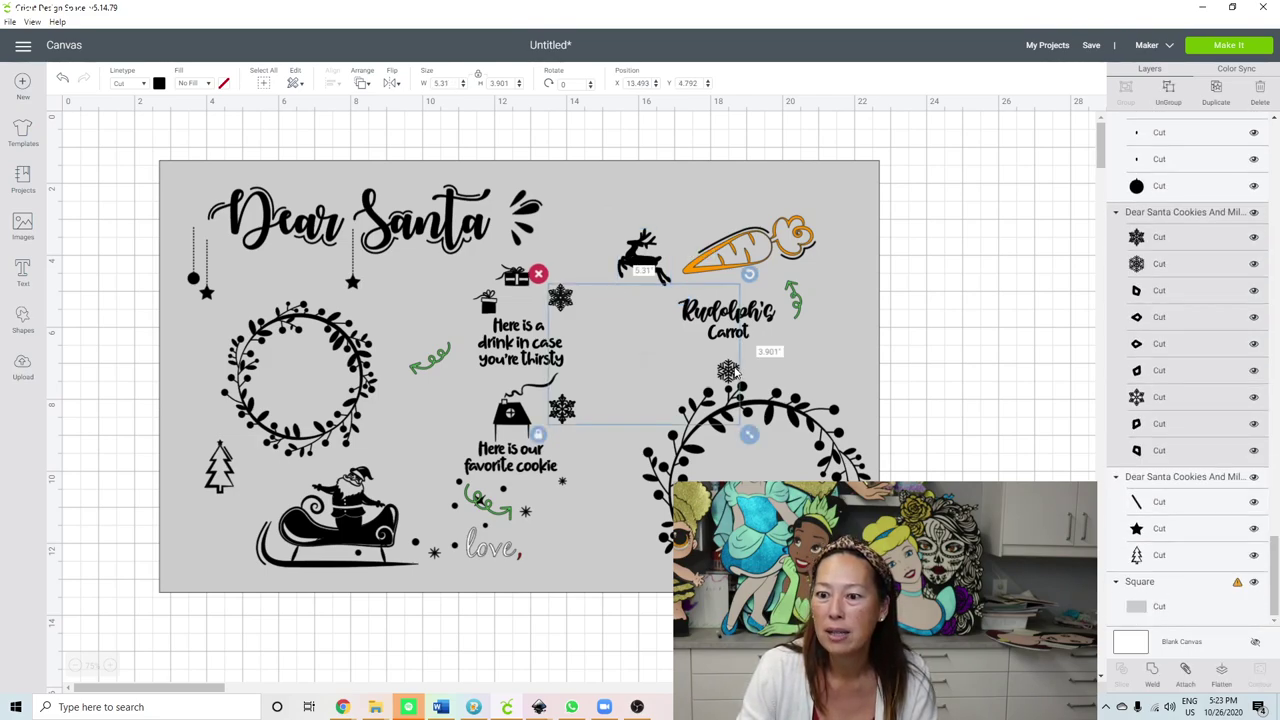
left_click_drag(753, 369, 1093, 290)
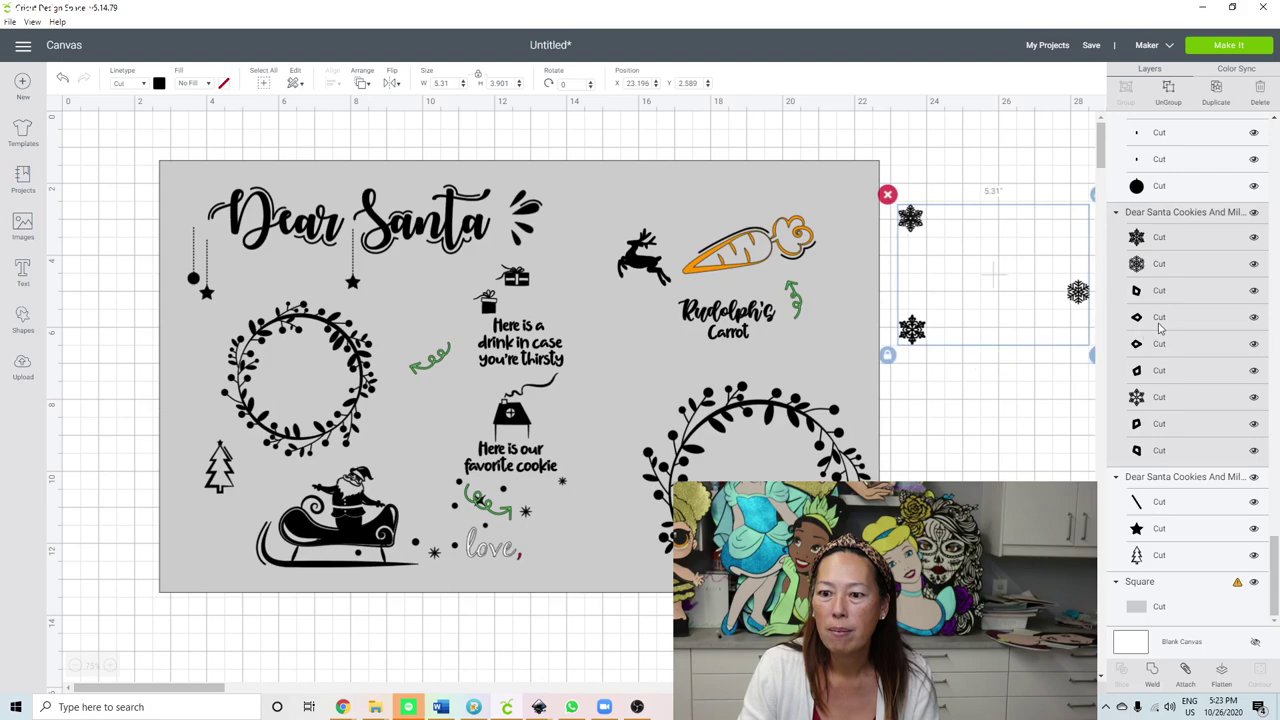
left_click(1176, 92)
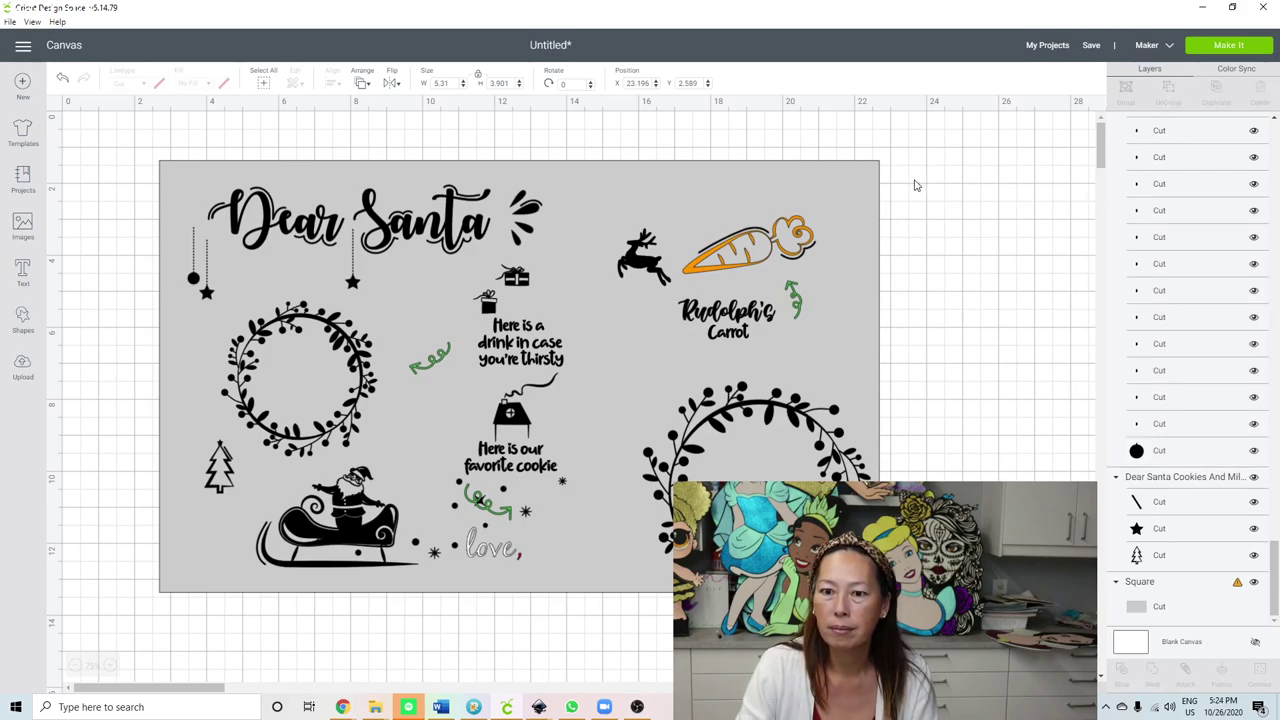
Step: Weld the pieces of the uppermost snowflake into one shape and enlarge it to about 1.52 inches wide
left_click_drag(904, 181, 929, 248)
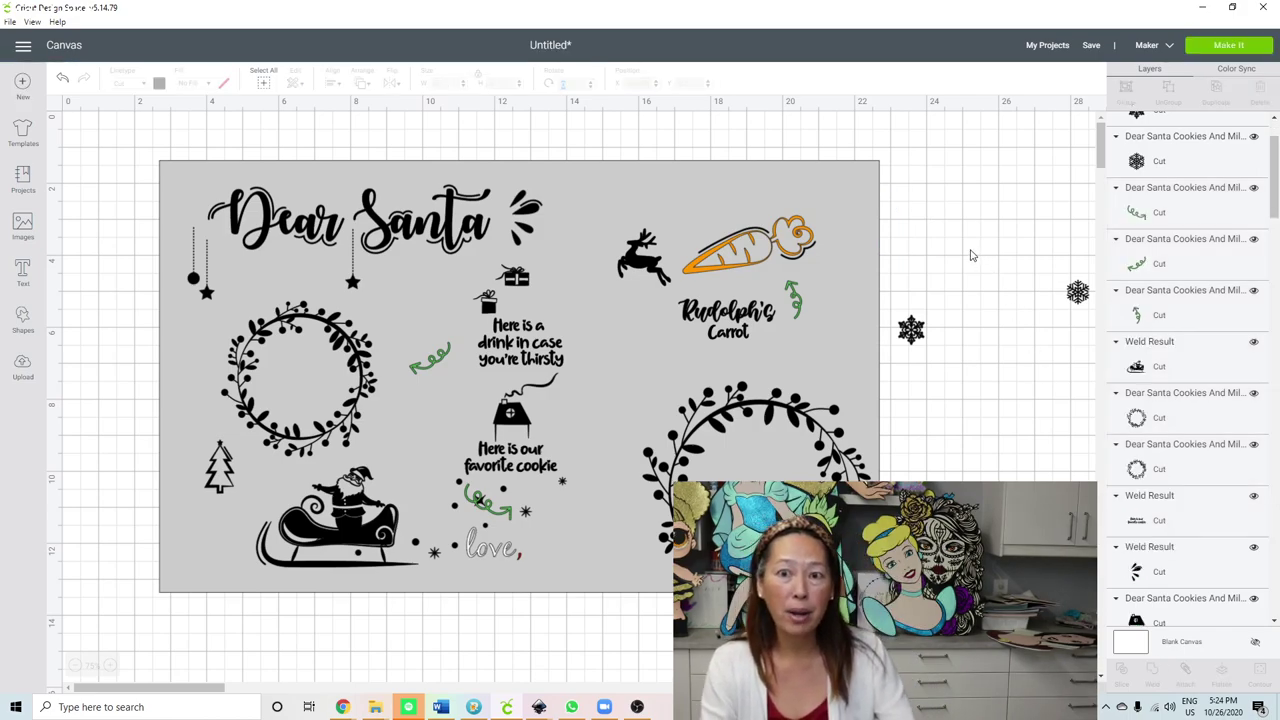
left_click(922, 226)
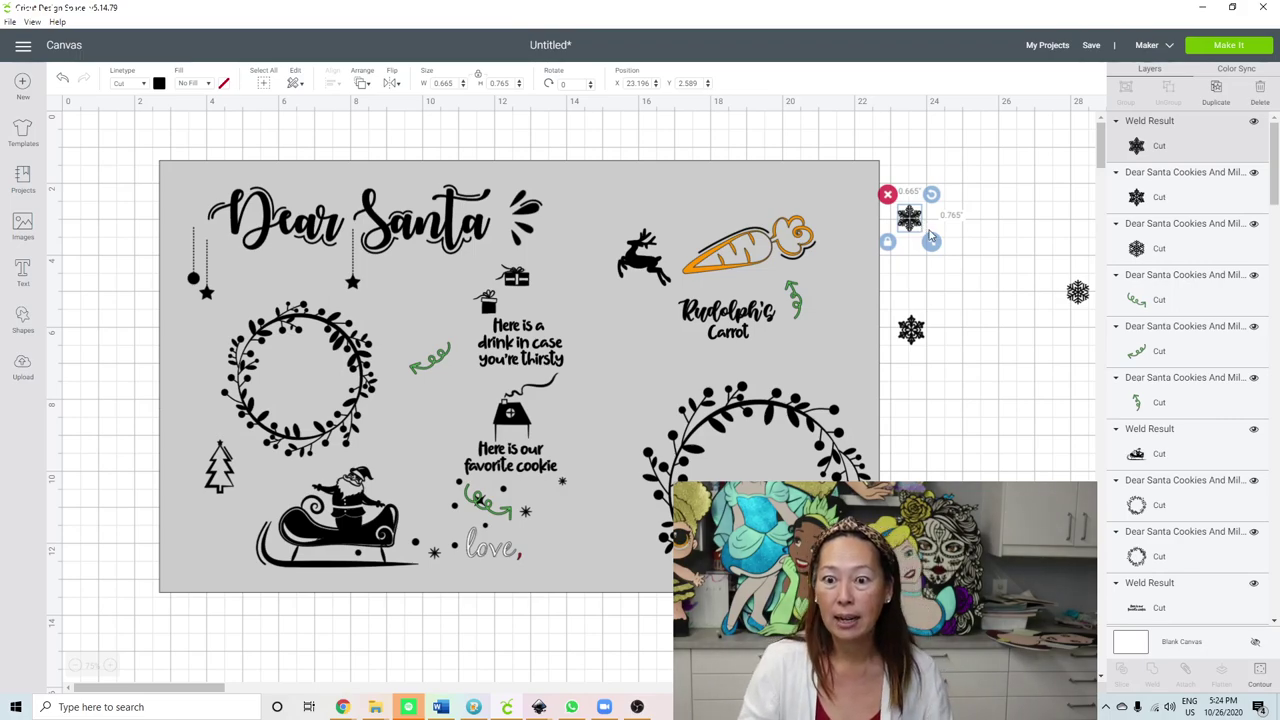
left_click_drag(932, 242, 976, 282)
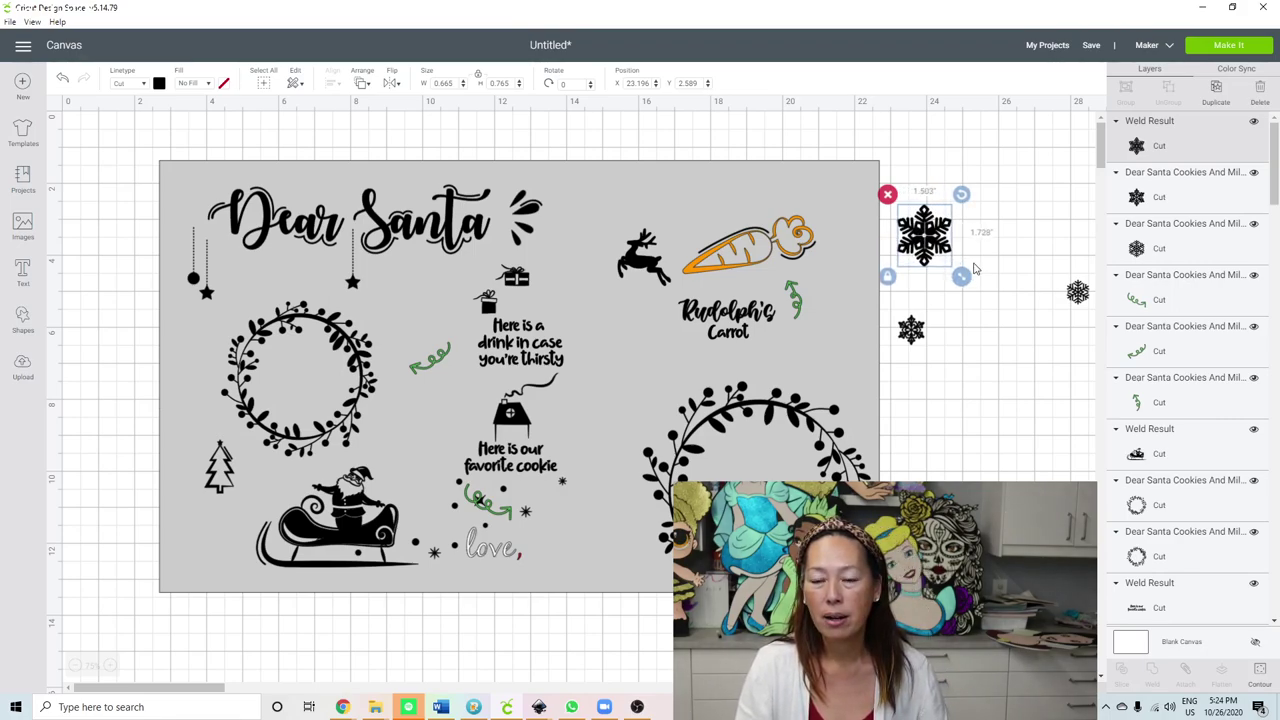
Step: Enlarge the carrot to about 5.03 inches wide at about X 17.54, Y 1.69, and place the welded snowflake at about X 15.18, Y 5.07
left_click(778, 248)
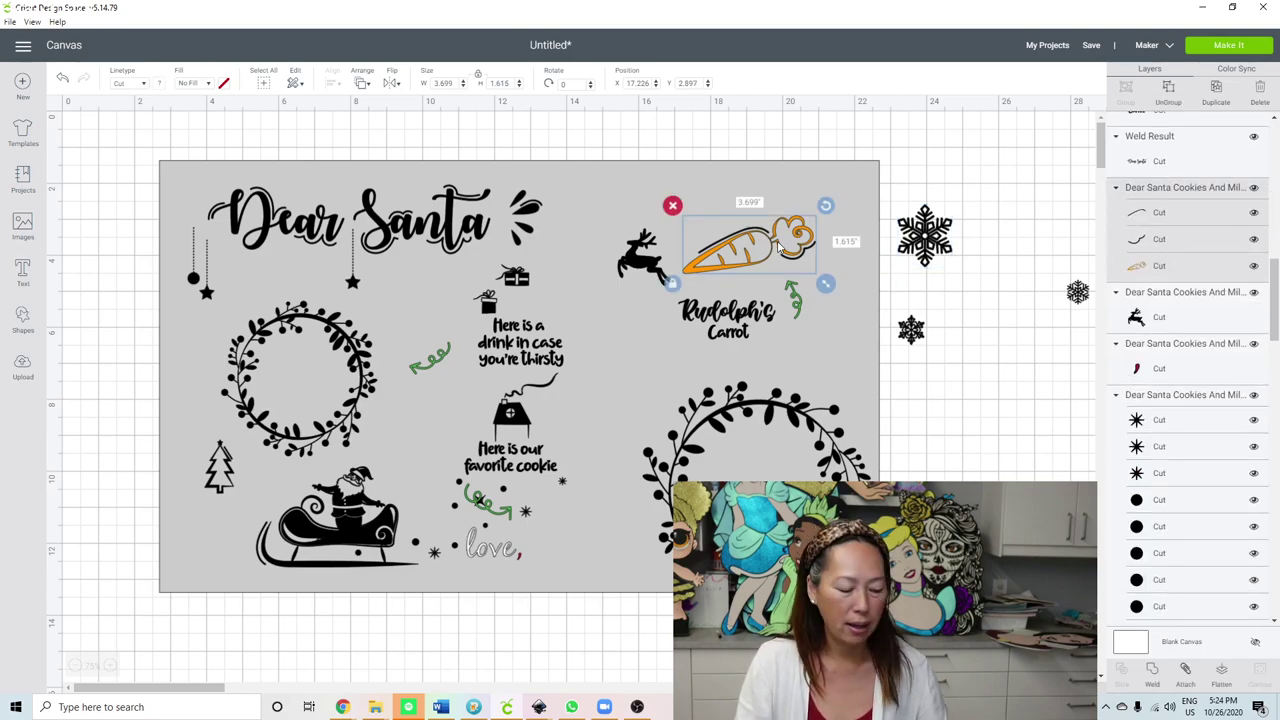
left_click_drag(855, 300, 852, 215)
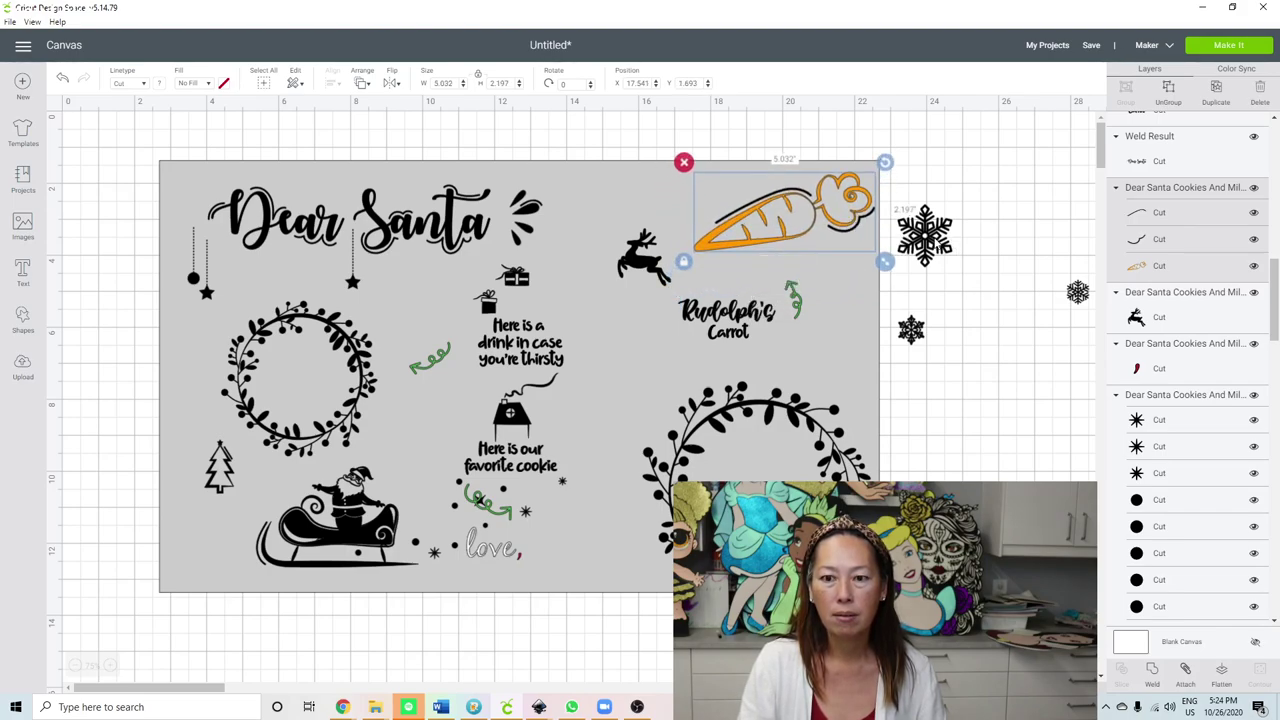
left_click(925, 238)
left_click_drag(925, 238, 637, 325)
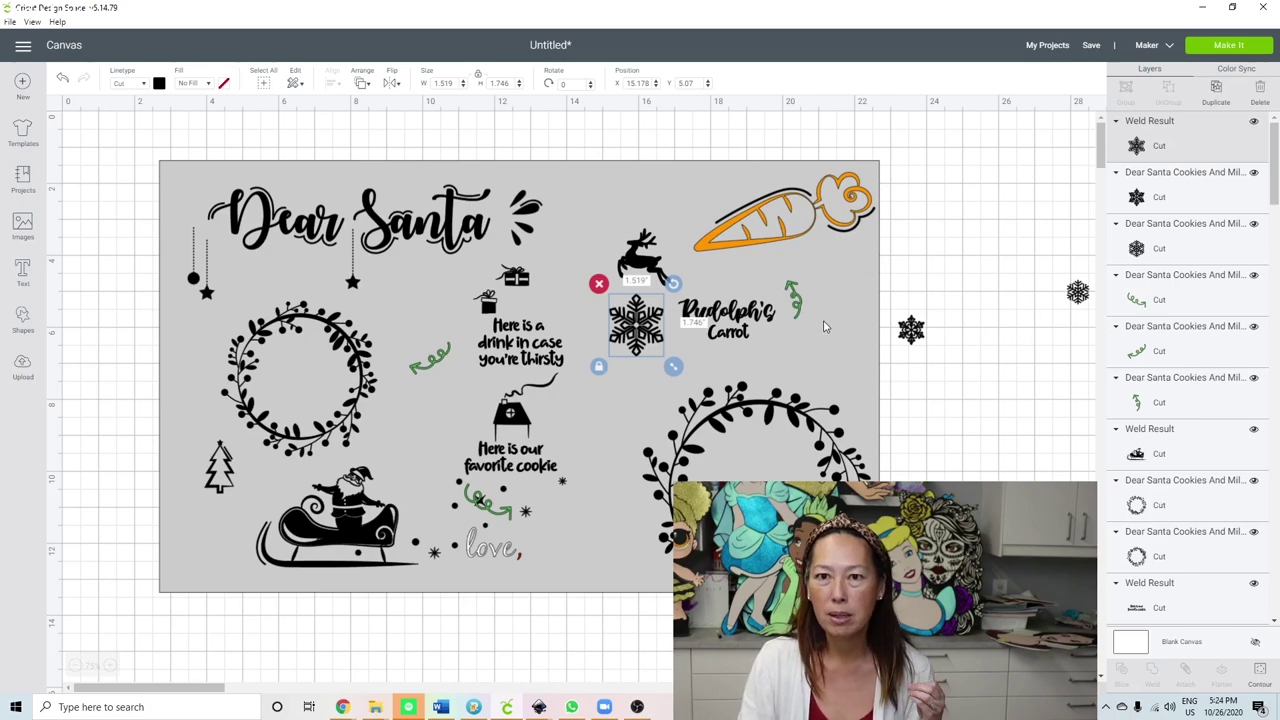
Step: Enlarge the wreath below "Rudolph's Carrot" to about 7.08 inches wide and shift it up toward the middle of the rectangle
left_click(796, 418)
left_click_drag(786, 396, 760, 364)
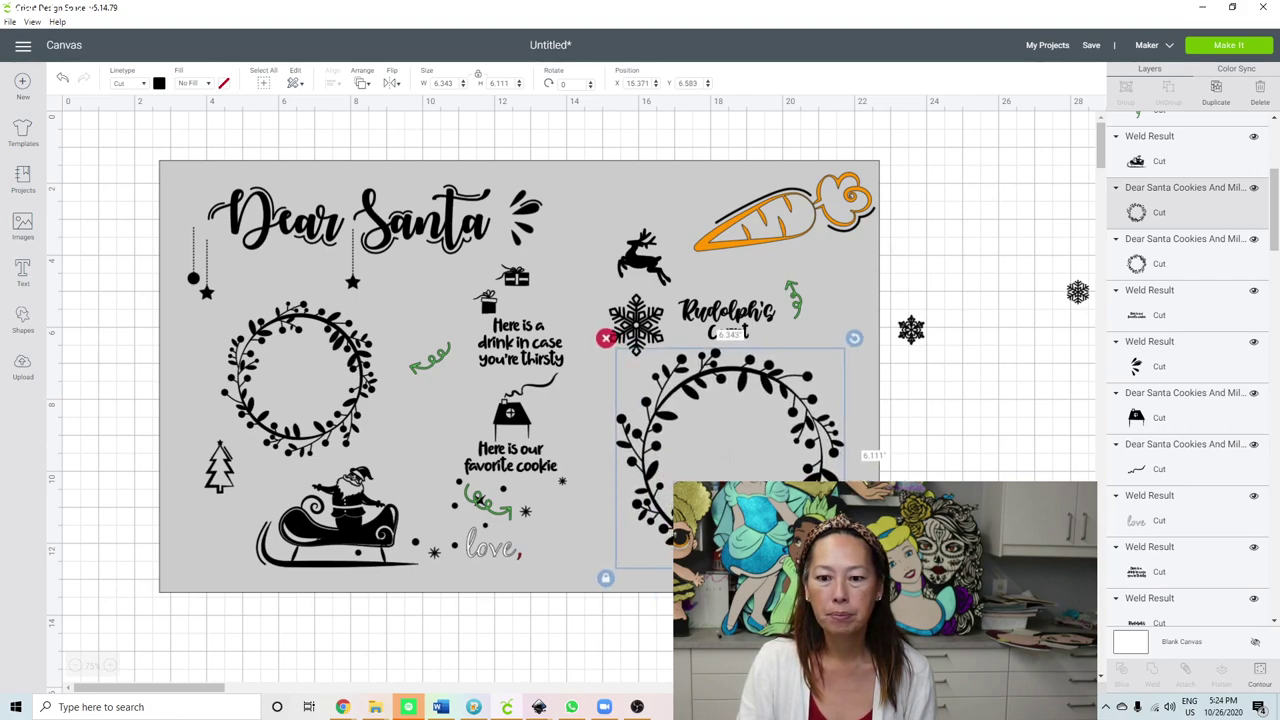
left_click_drag(844, 568, 871, 593)
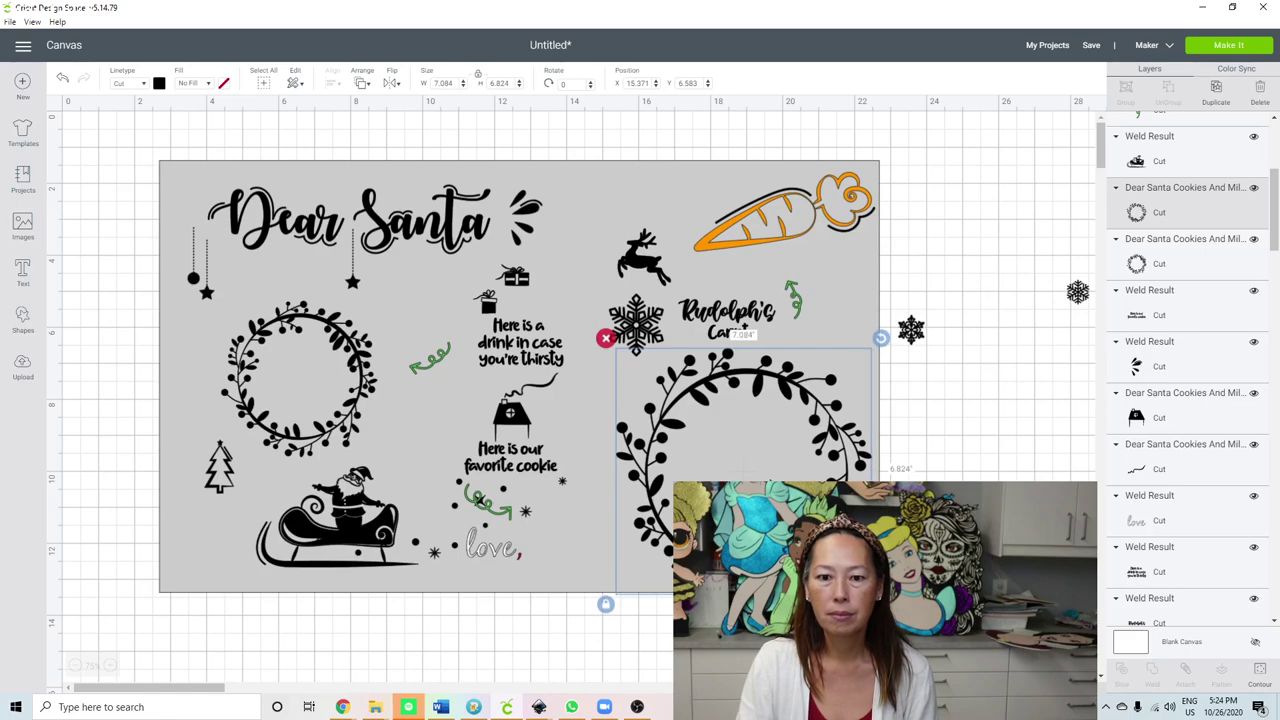
left_click_drag(747, 475, 696, 448)
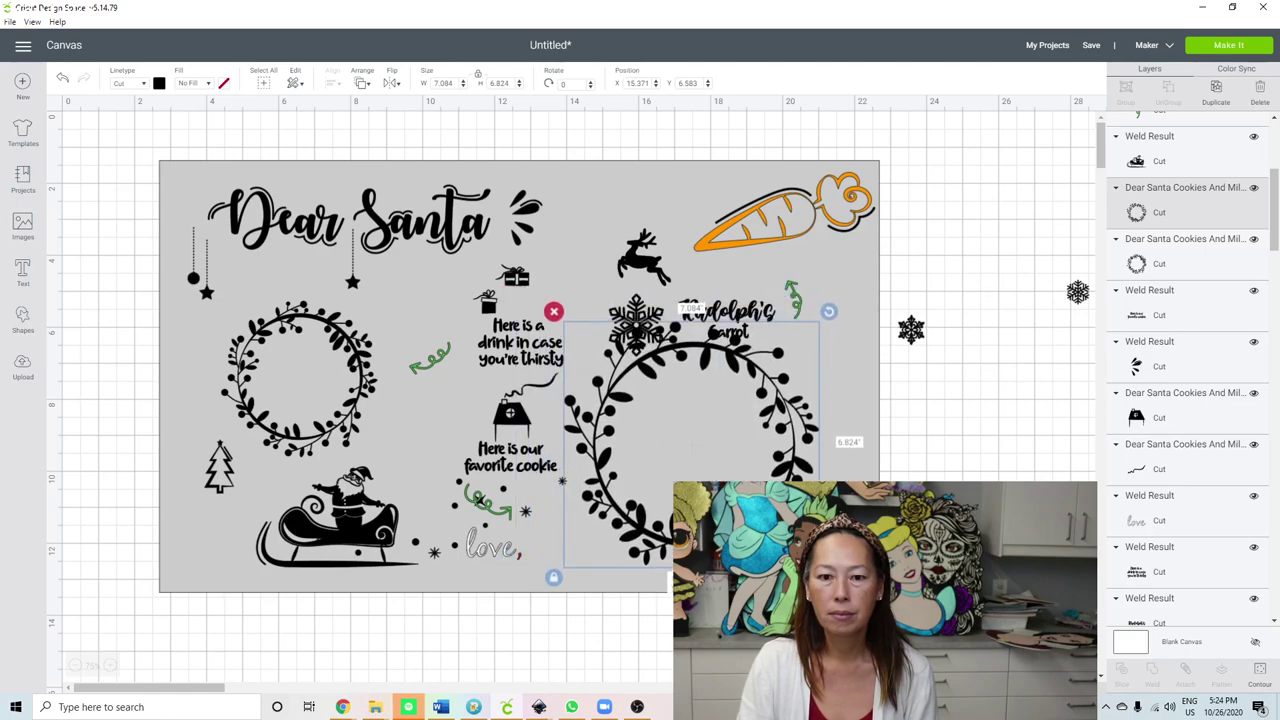
left_click(693, 443)
Step: Move the large welded snowflake off the rectangle to about X 27.73, Y 1.55
left_click(636, 322)
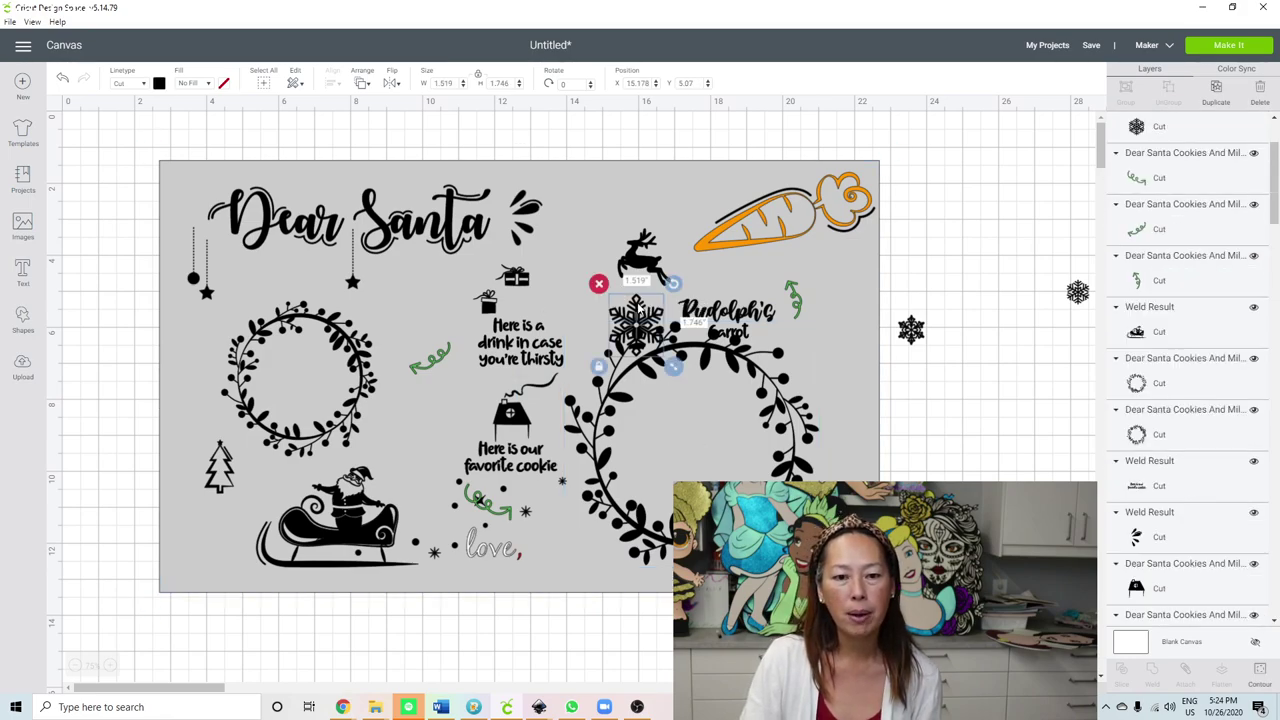
left_click_drag(636, 322, 910, 192)
left_click_drag(1088, 182, 1078, 195)
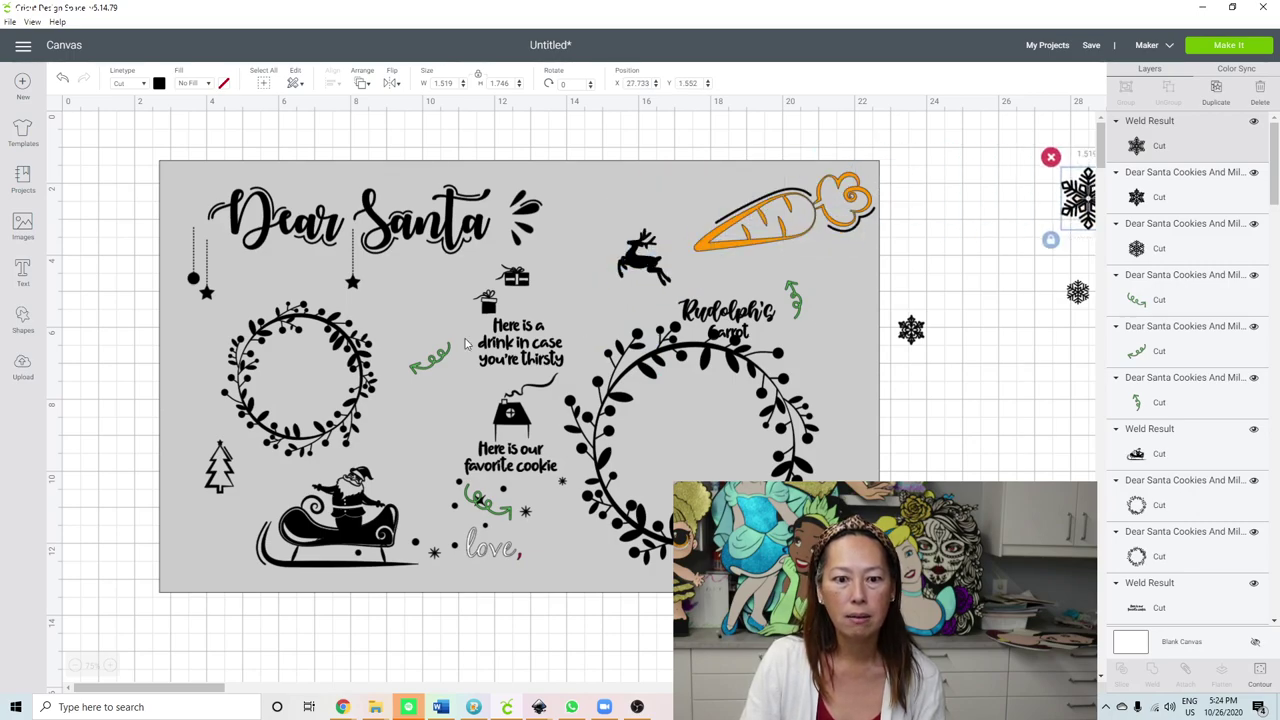
Step: Move the green arrow beside the smaller wreath to about X 8.88, Y 7.12 and the smaller gift to about X 9.65, Y 4.46
left_click(438, 357)
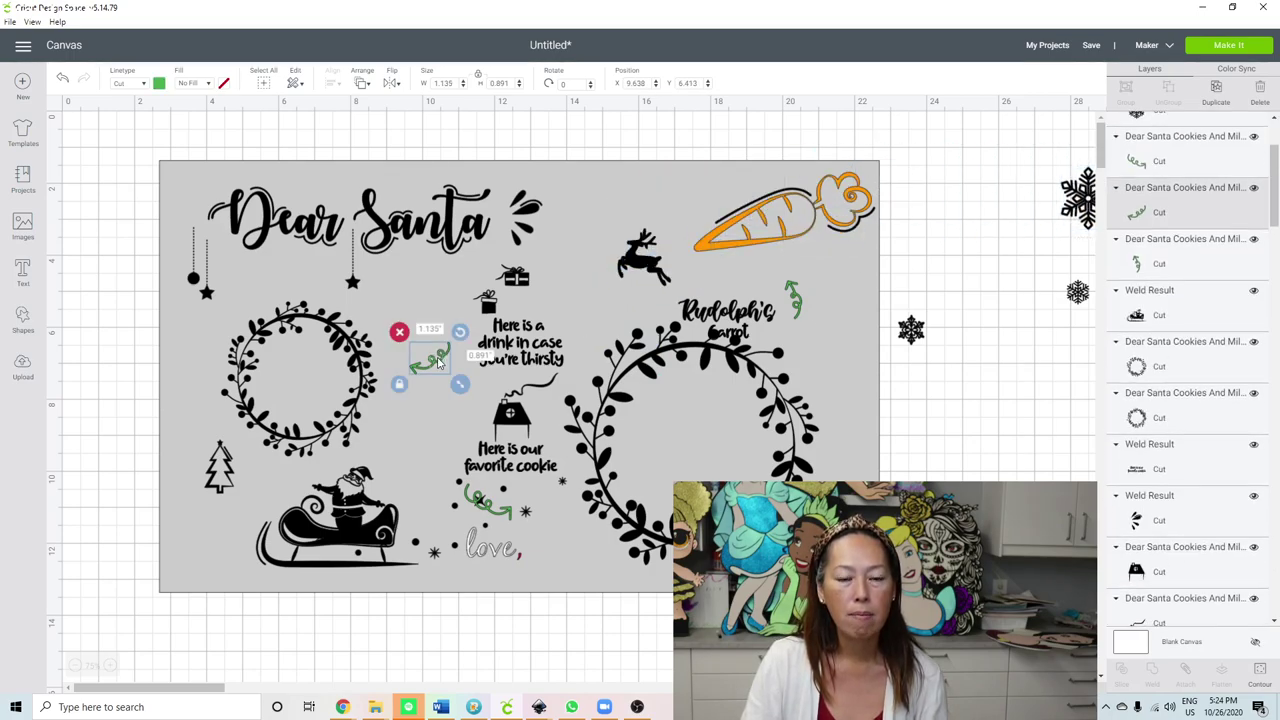
left_click_drag(430, 365, 403, 390)
left_click(487, 299)
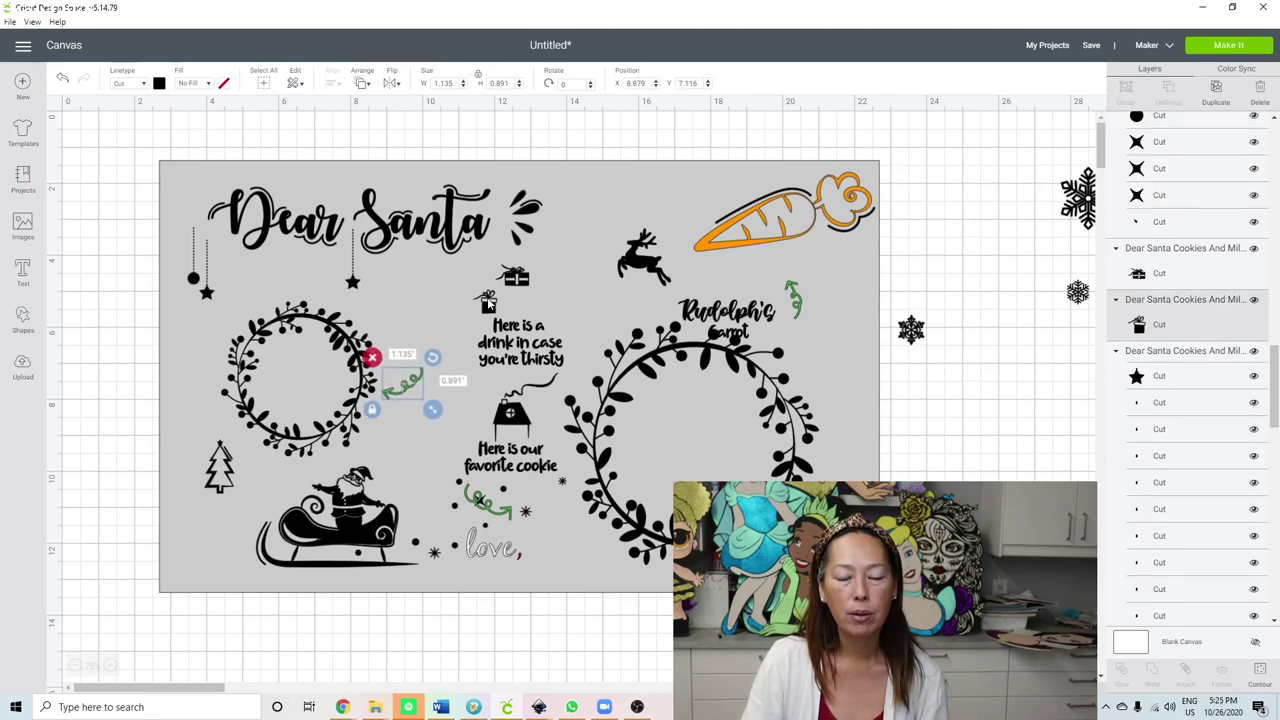
left_click_drag(484, 298, 424, 286)
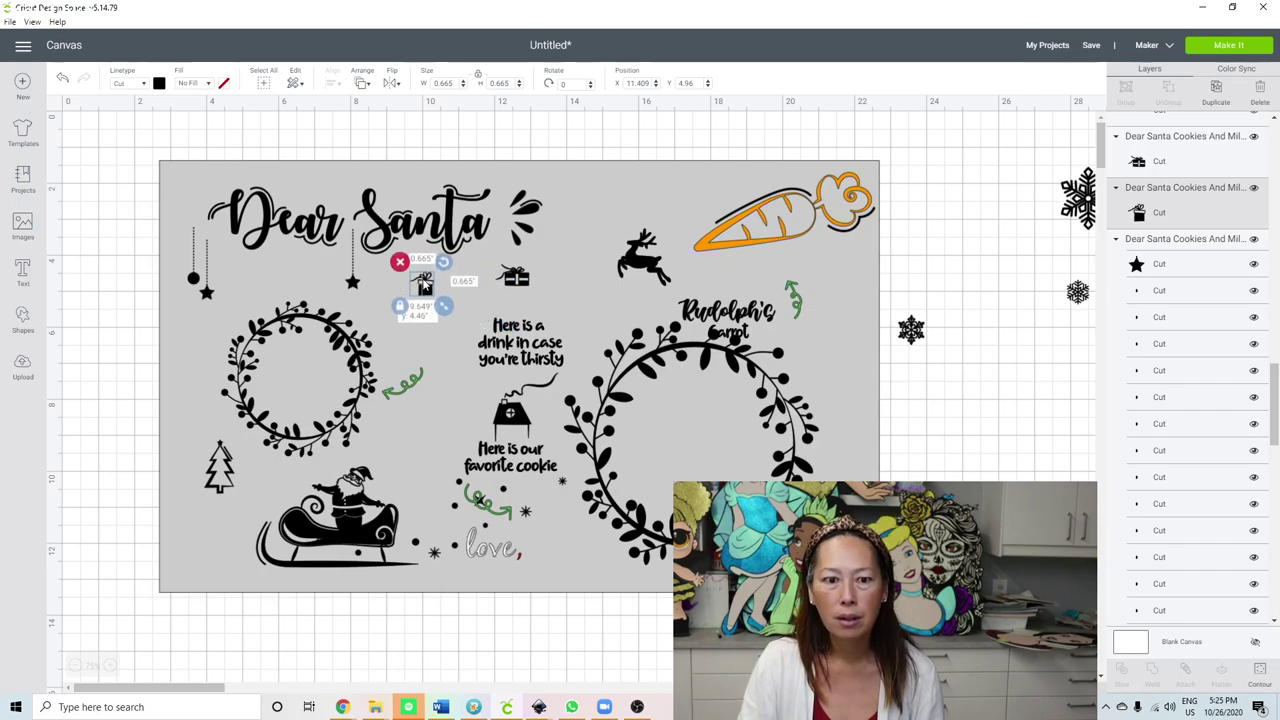
Step: Move the "Here is a drink in case you're thirsty" text to about X 10.17, Y 5.74
left_click(512, 350)
left_click_drag(511, 355, 462, 355)
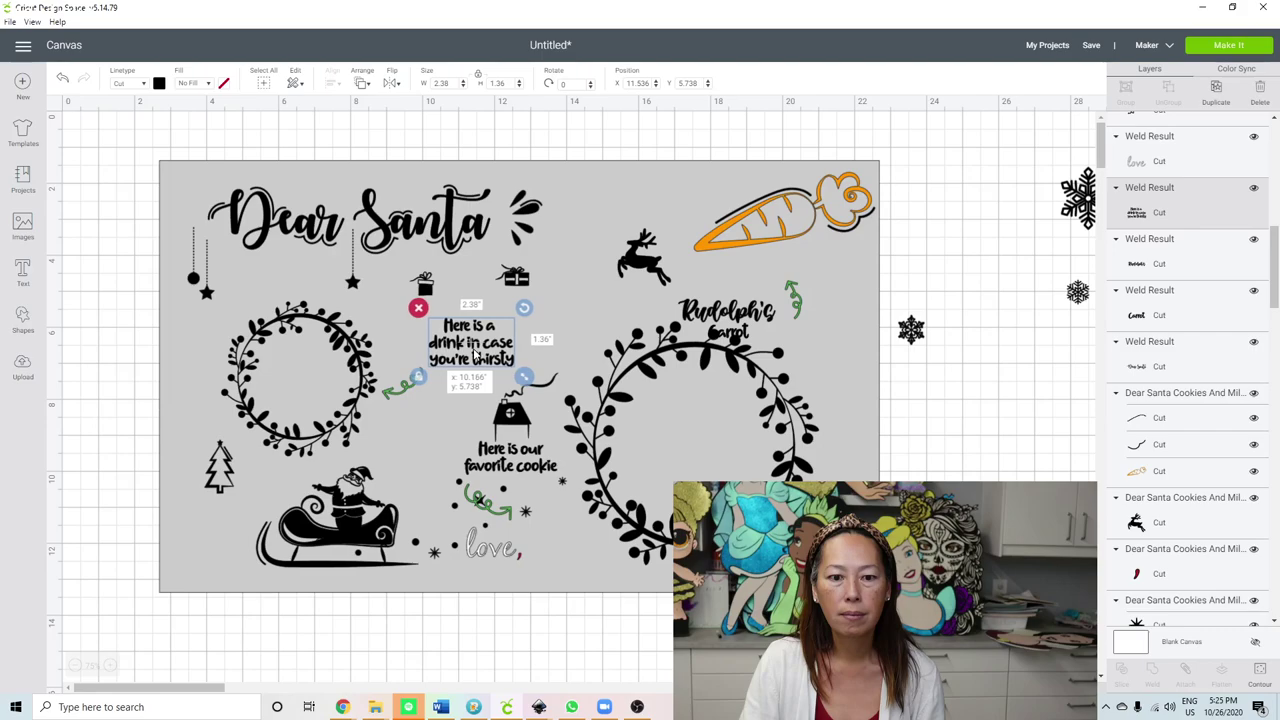
Step: Delete the chimney and its smoke line above "Here is our favorite cookie"
left_click(521, 415)
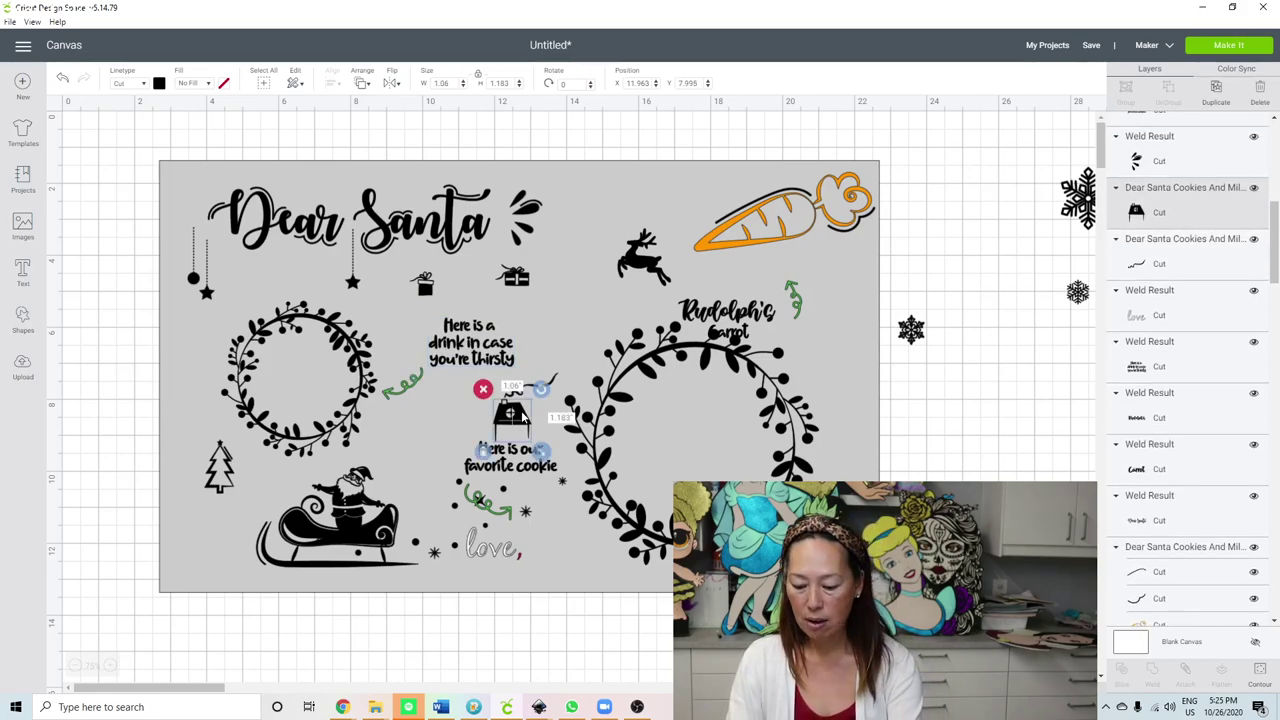
key("Delete")
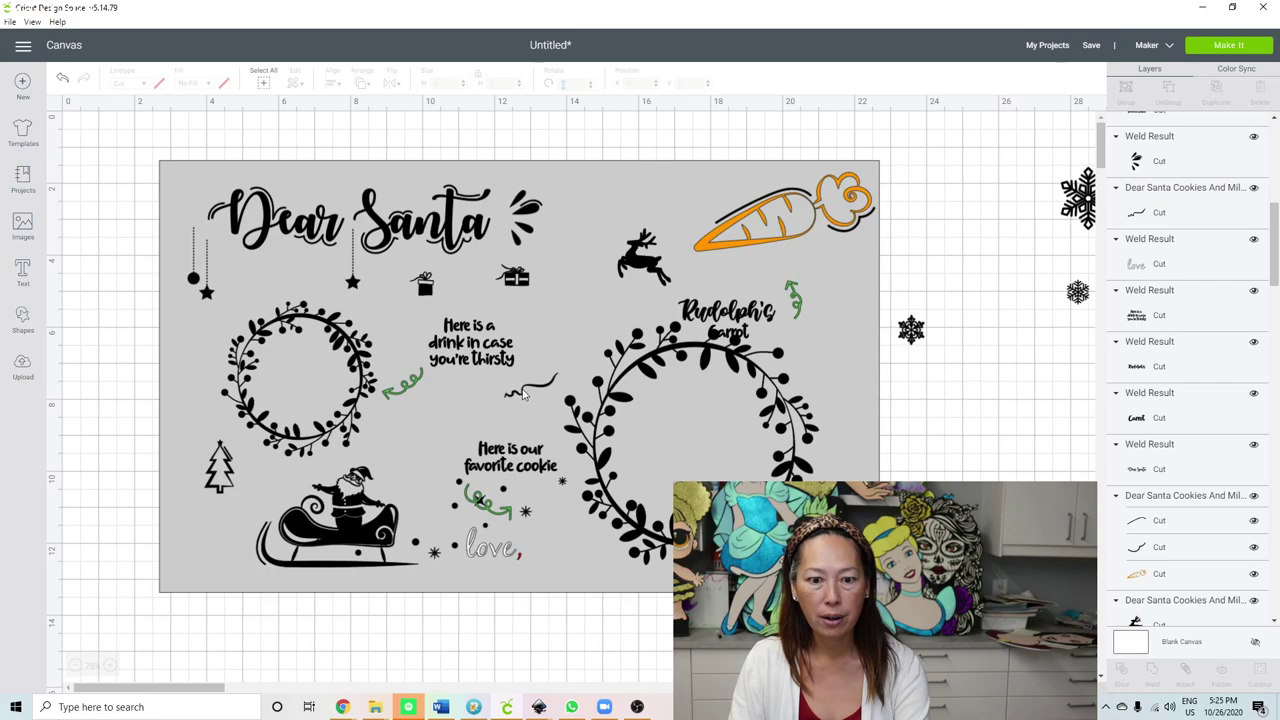
left_click(522, 393)
key("Delete")
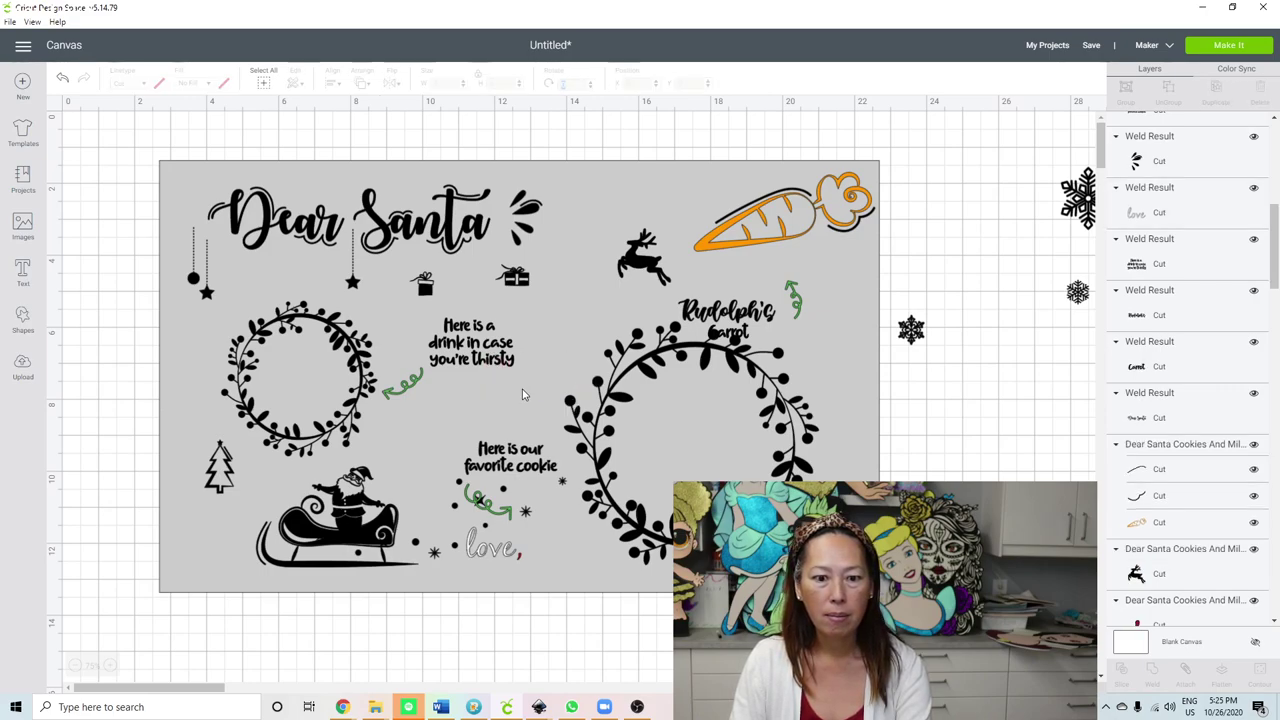
Step: Move the "Here is our favorite cookie" text to about X 11.04, Y 7.68 and the green arrow below it to about X 11.98, Y 8.74
left_click(507, 458)
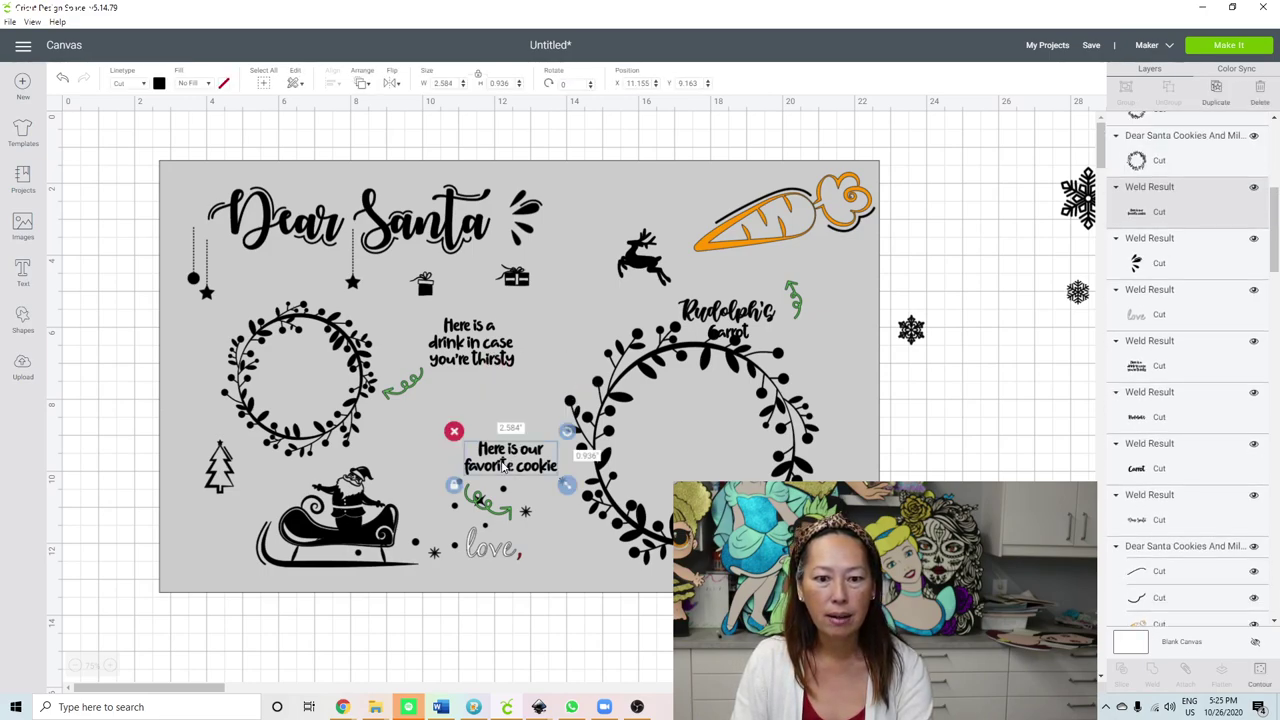
left_click_drag(507, 462, 503, 408)
left_click(504, 511)
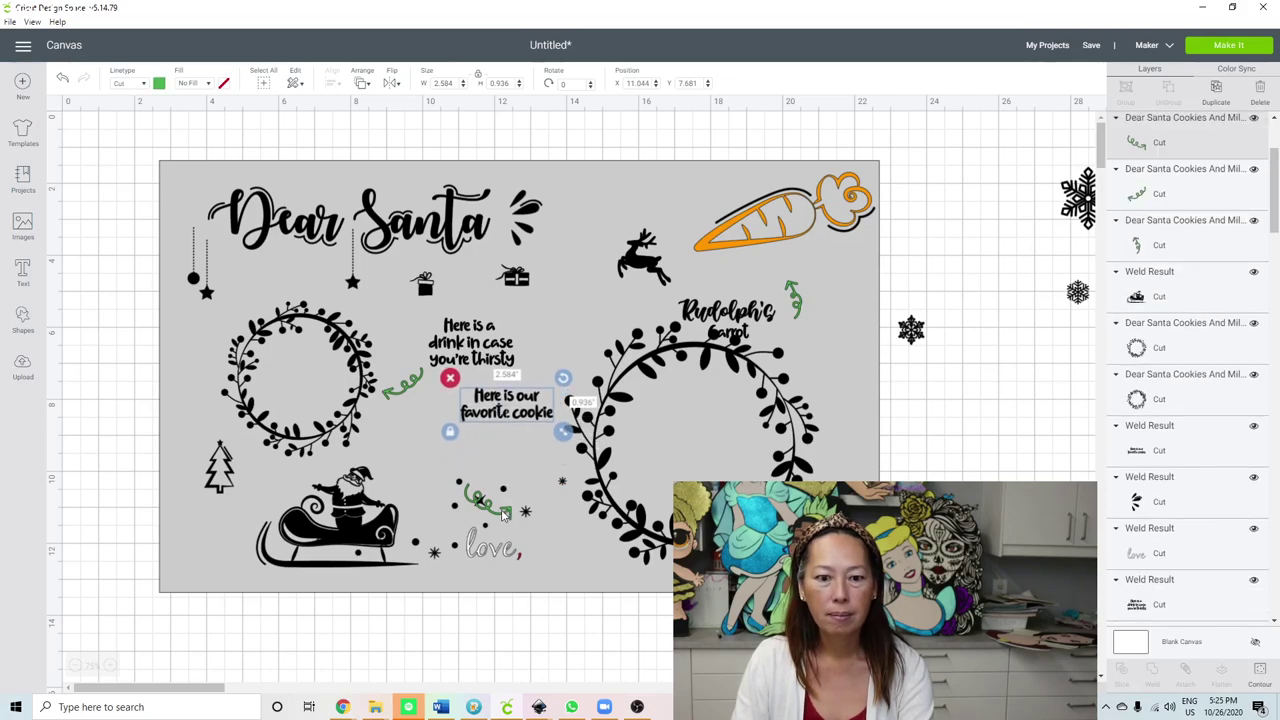
mouse_move(504, 513)
left_mouse_down()
mouse_move(522, 468)
mouse_move(524, 505)
mouse_move(537, 450)
left_mouse_up()
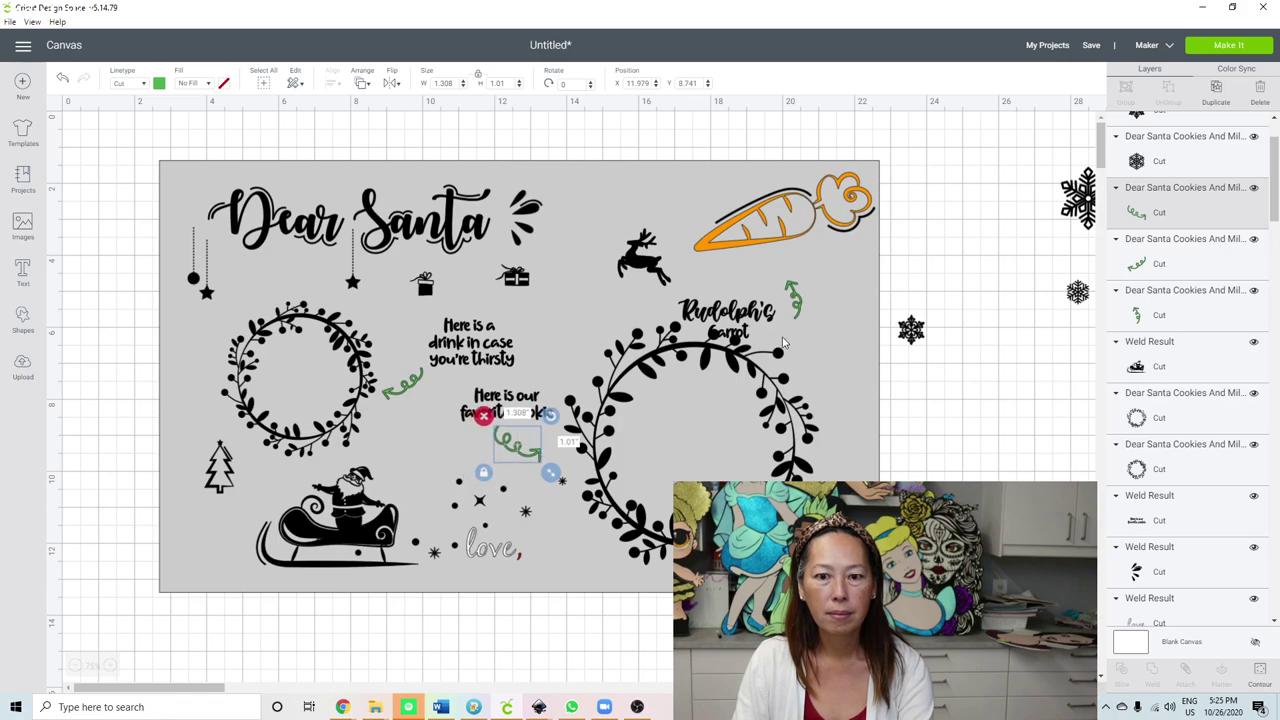
Step: Move "Rudolph's" beneath the carrot to about X 17.16, Y 4.23 and the larger wreath down to about X 14.39, Y 8.79
left_click(762, 316)
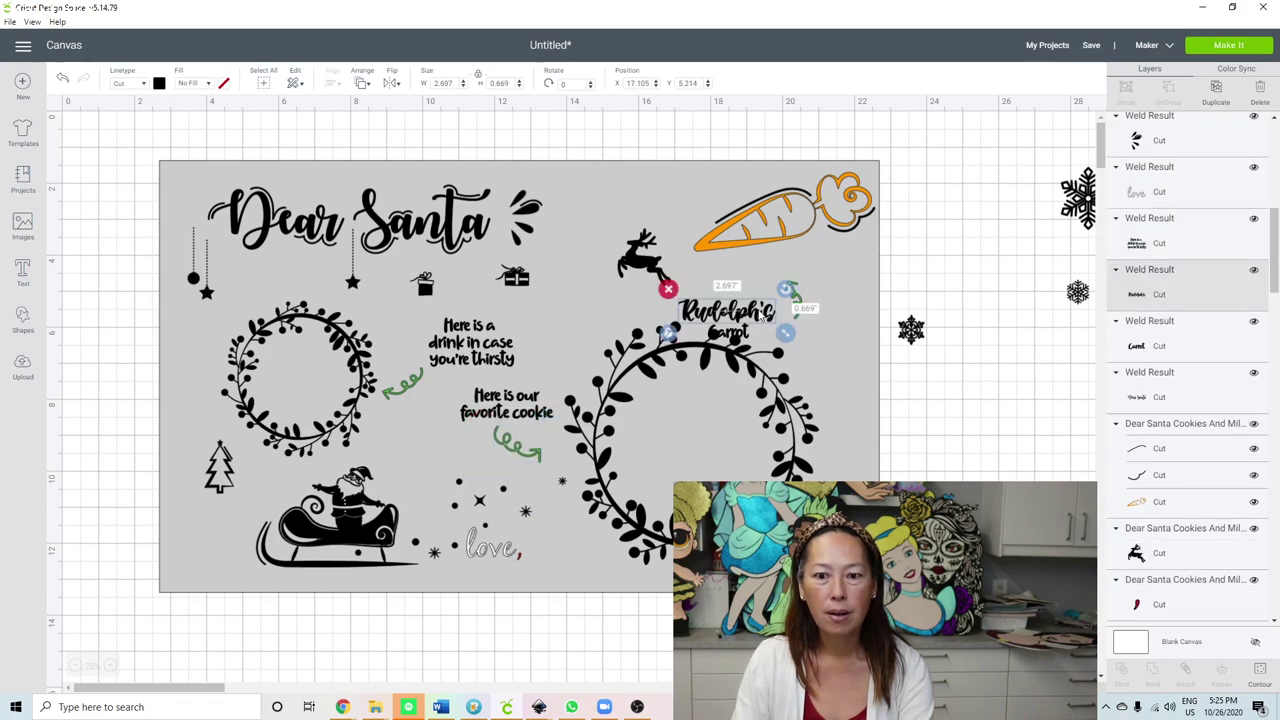
left_click_drag(762, 316, 764, 279)
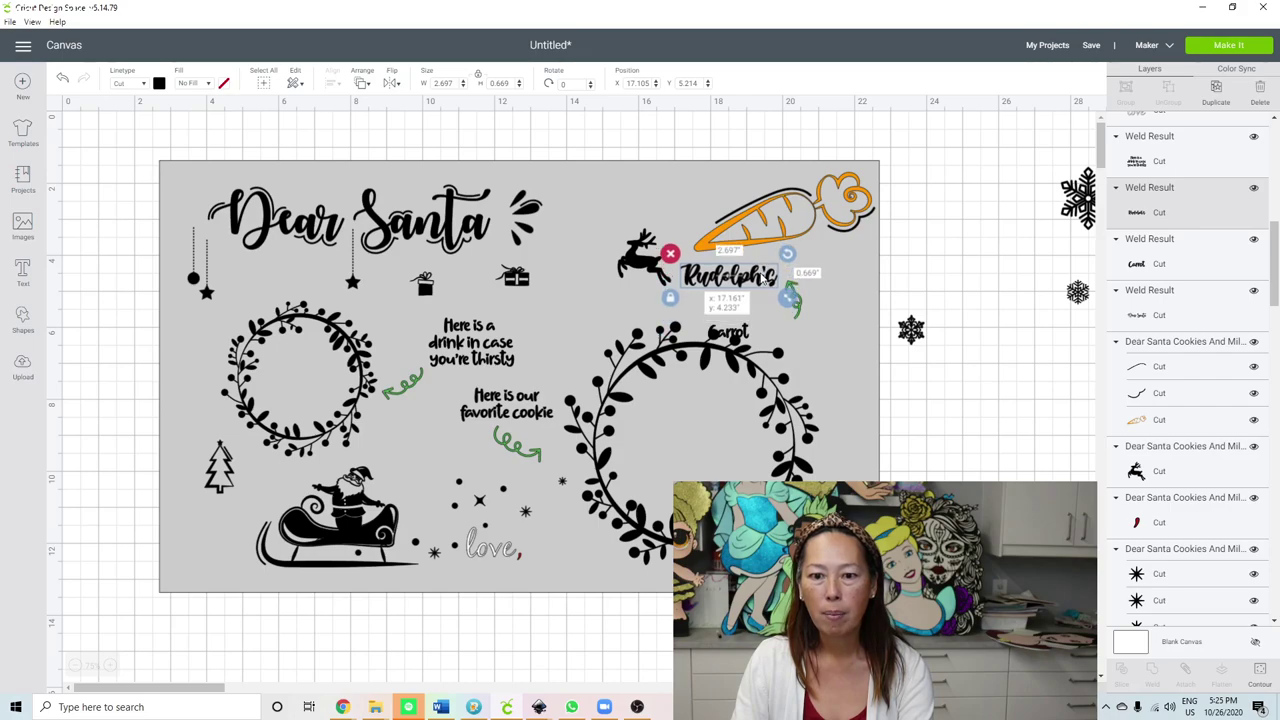
left_click(745, 333)
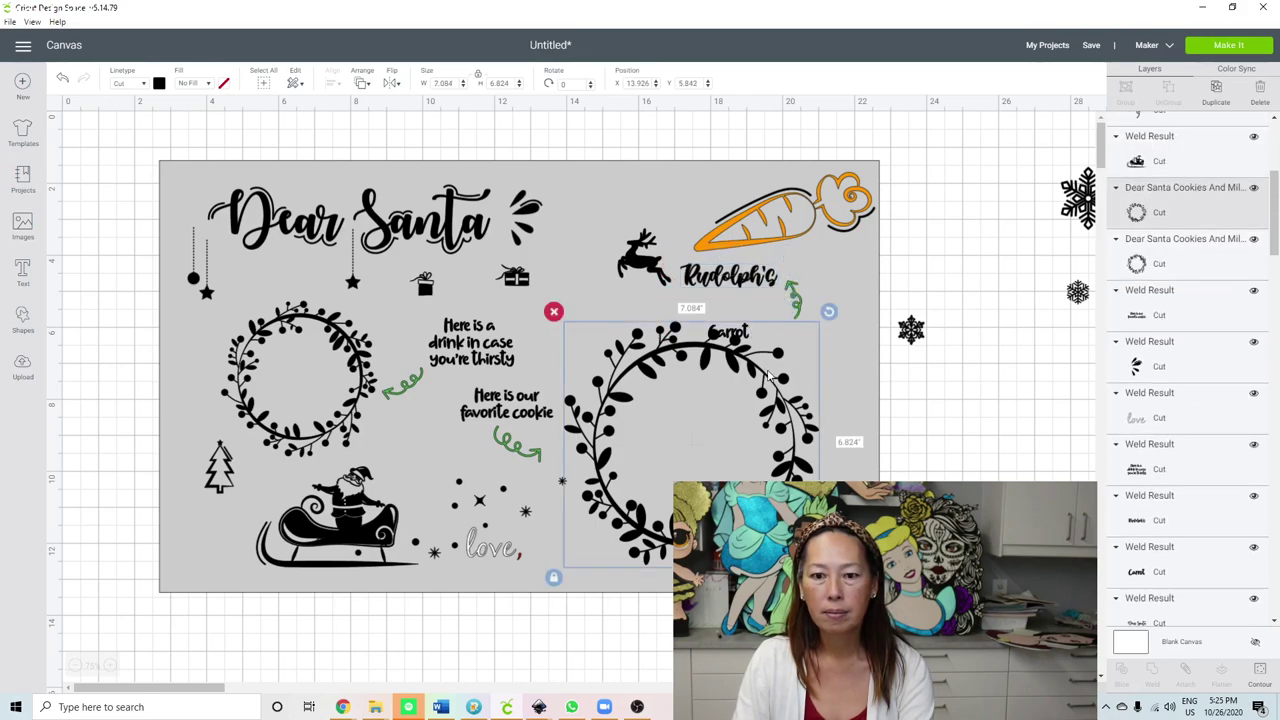
left_click_drag(773, 437, 790, 543)
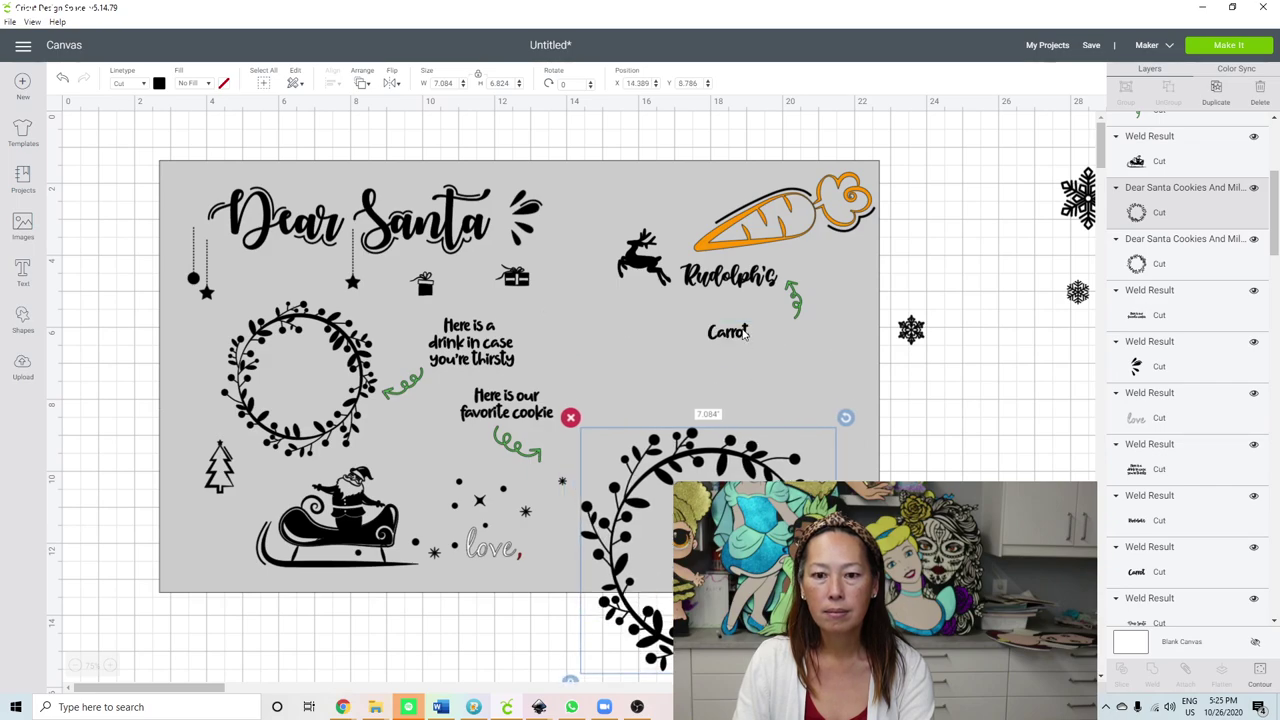
Step: Move the nearby green arrow up under the carrot's leafy end and the word "Carrot" to about X 19.47, Y 5.02
left_click(800, 300)
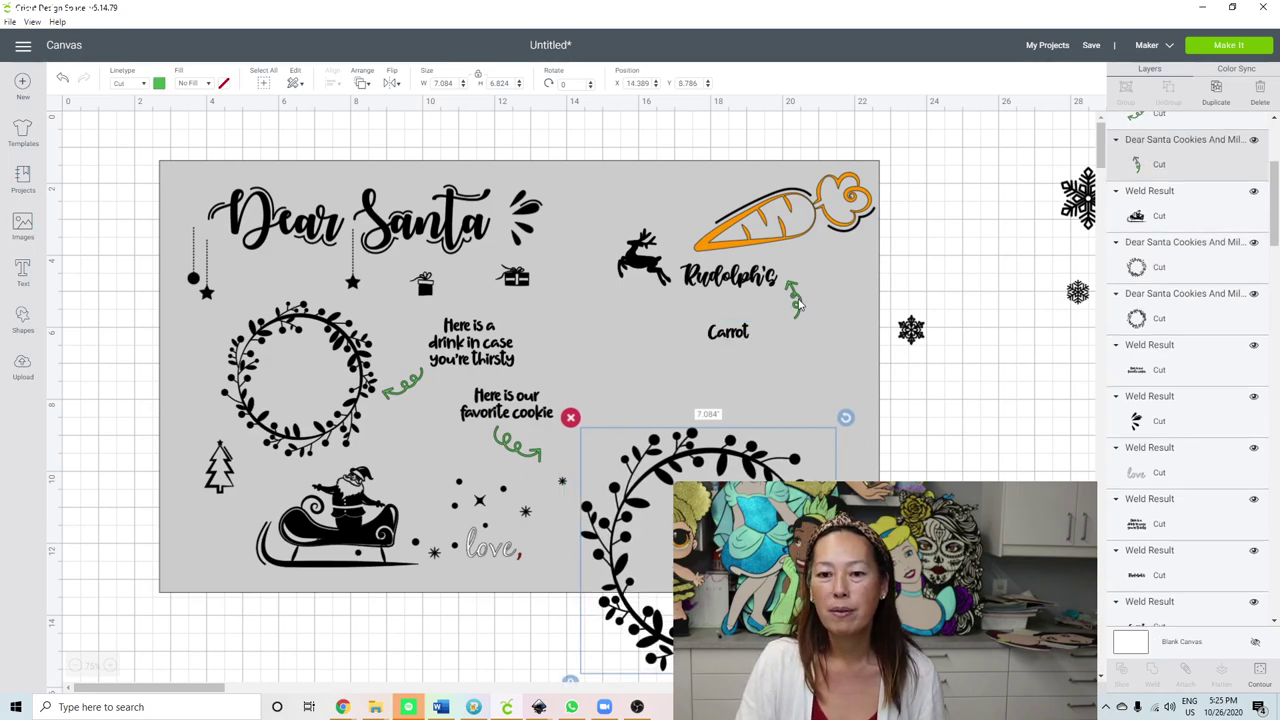
mouse_move(808, 298)
left_mouse_down()
mouse_move(846, 262)
mouse_move(780, 318)
mouse_move(814, 295)
left_mouse_up()
left_click(742, 336)
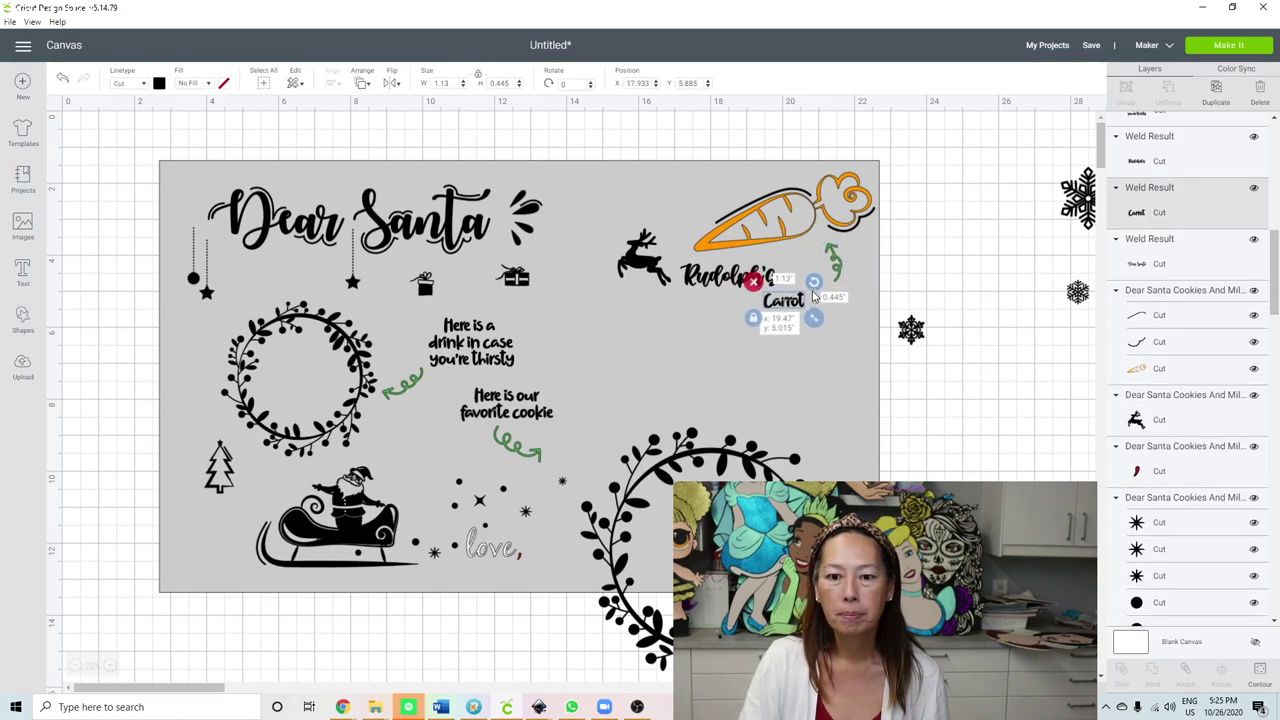
Step: Move the larger wreath back up below the "Rudolph's Carrot" text, to about X 14.43, Y 5.58
left_click(790, 458)
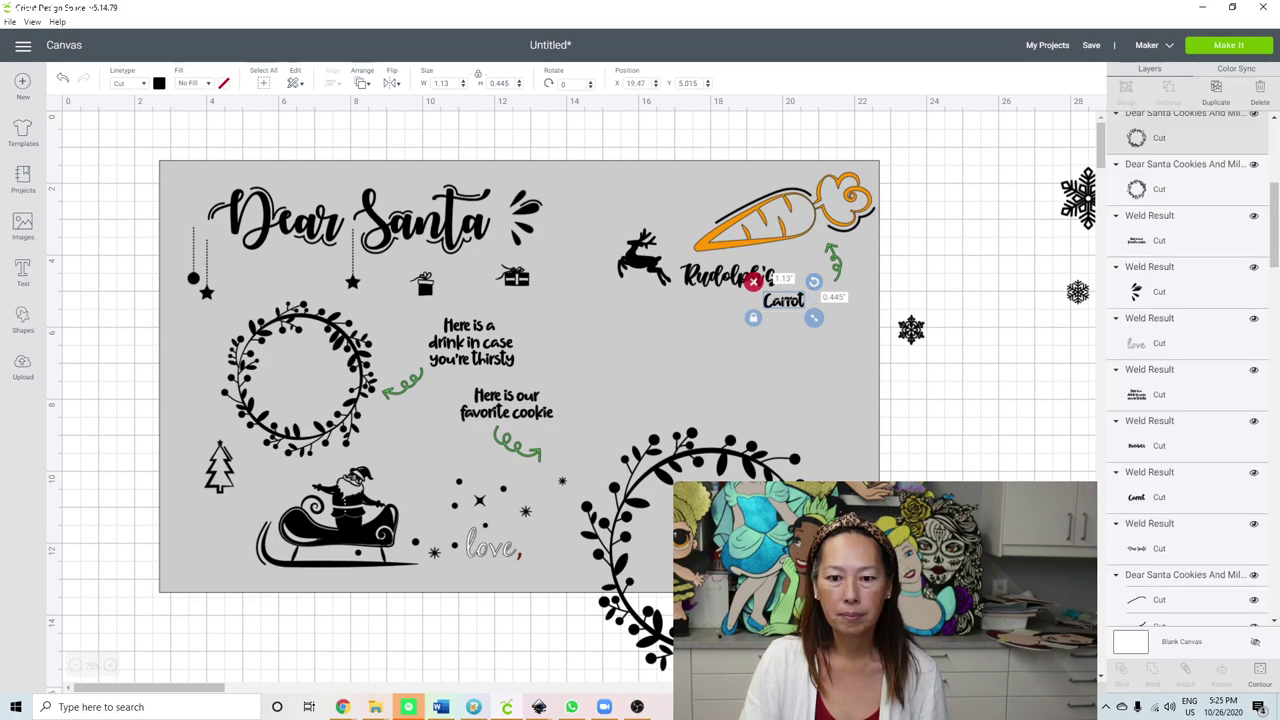
left_click_drag(795, 458, 797, 369)
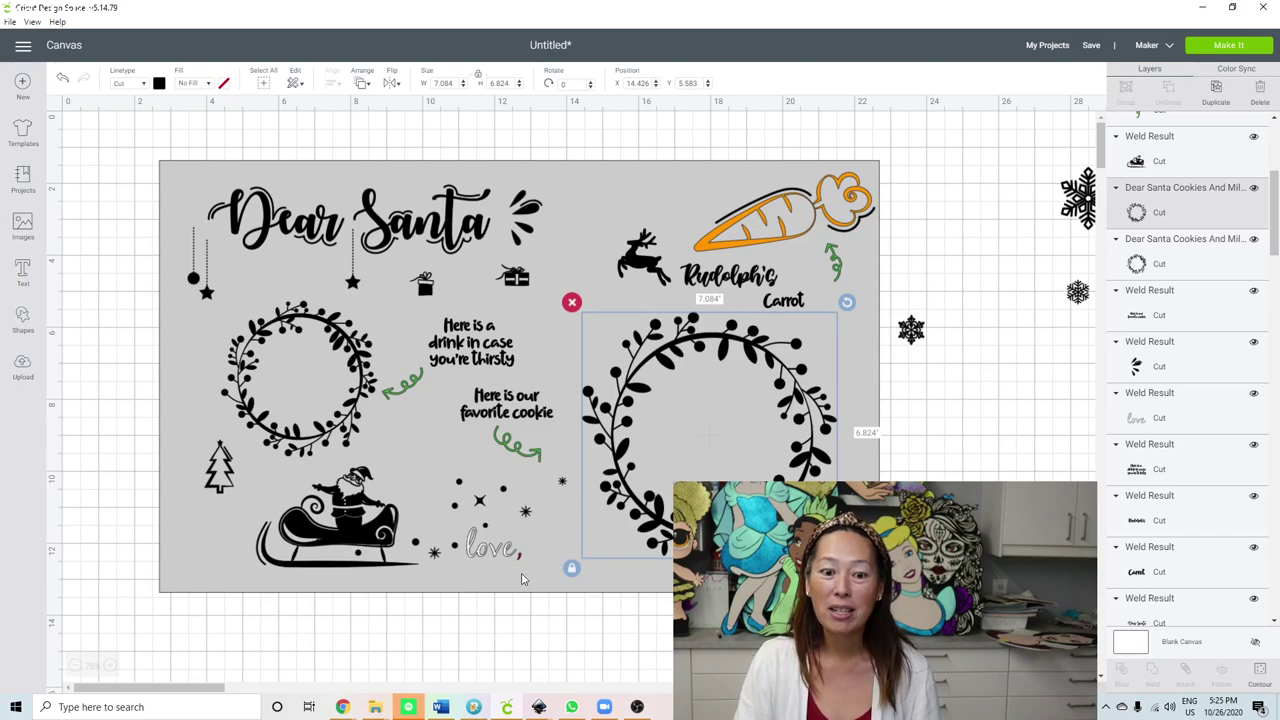
left_click(624, 585)
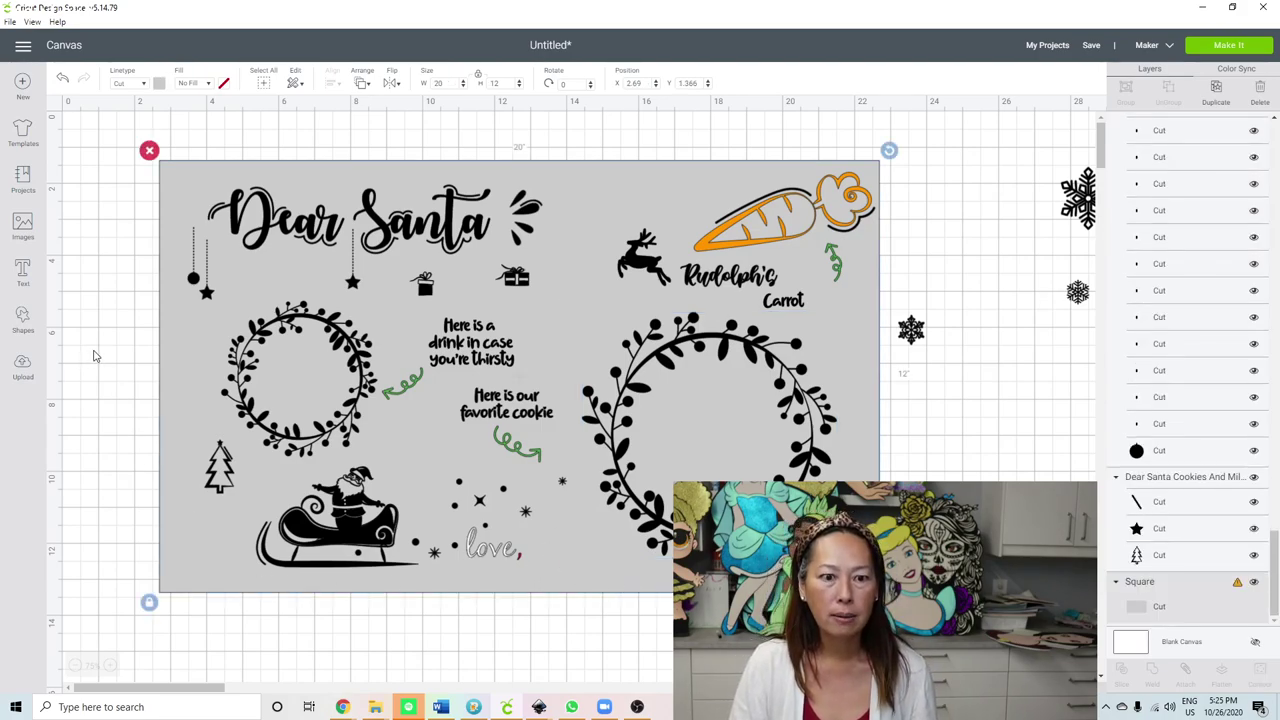
Step: Add a new text object and set its font to Haniberryku
left_click(23, 272)
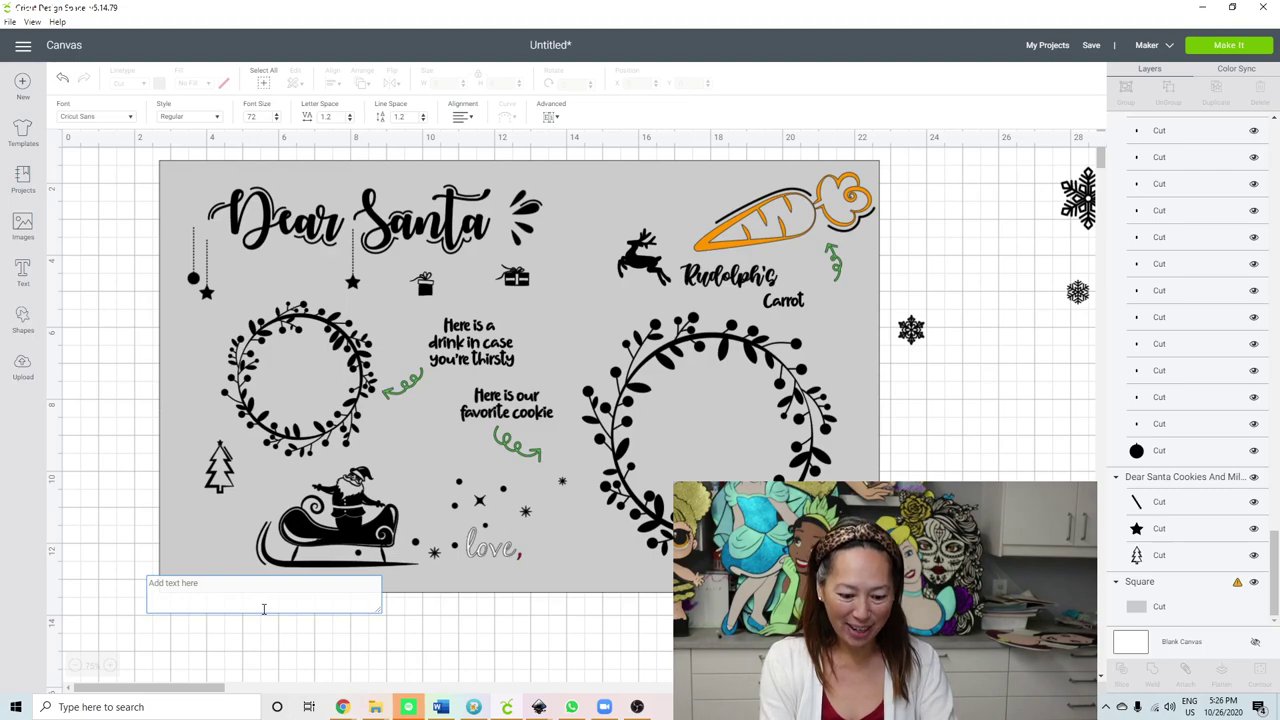
left_click(126, 117)
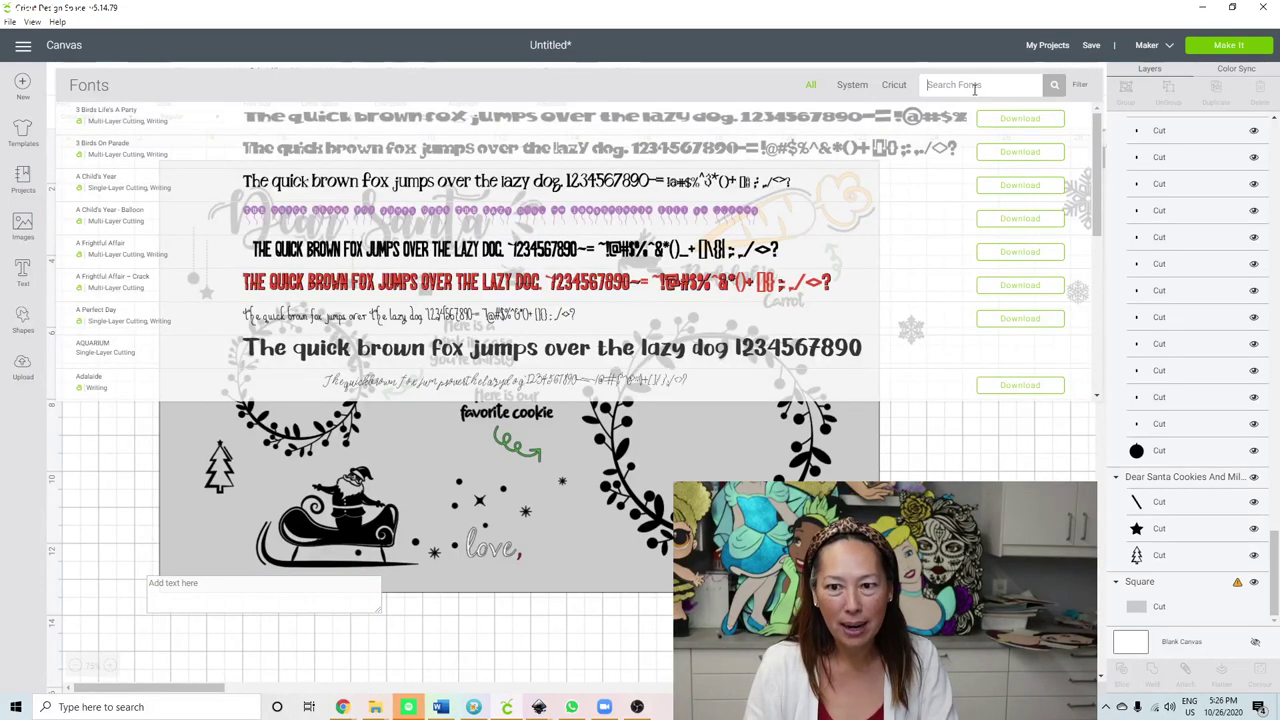
left_click(975, 88)
type("haniberr")
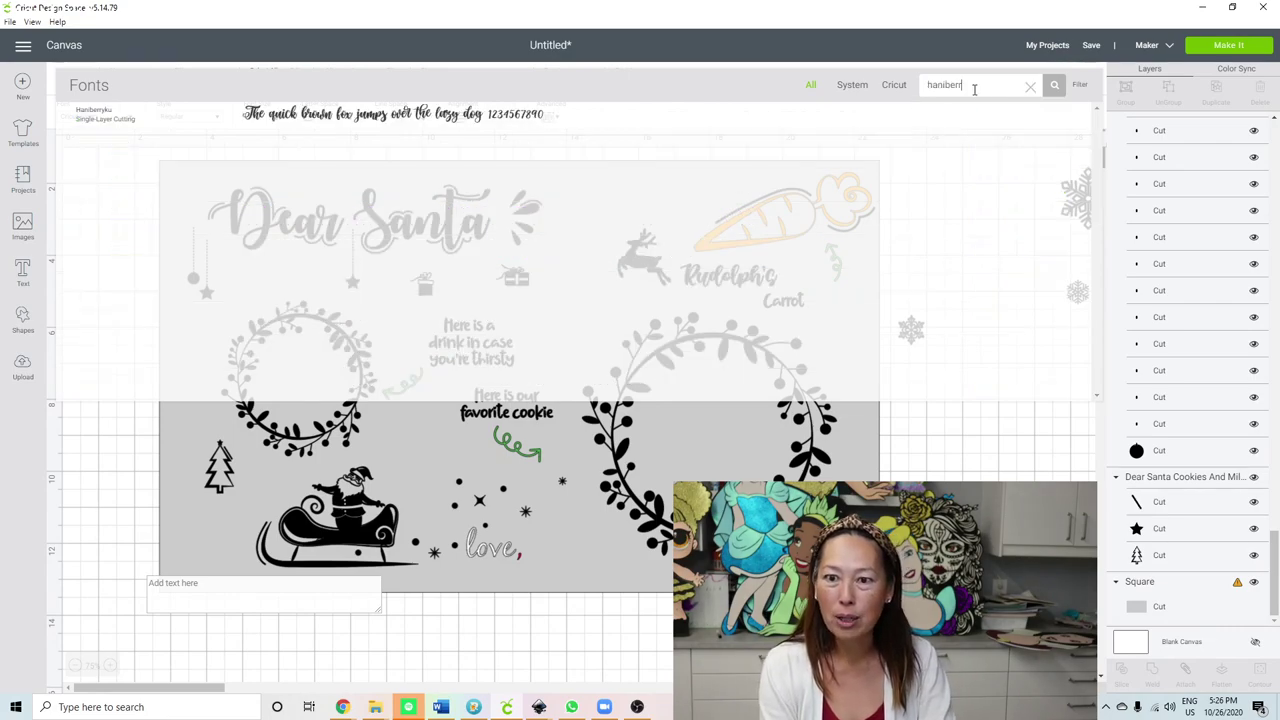
left_click(600, 119)
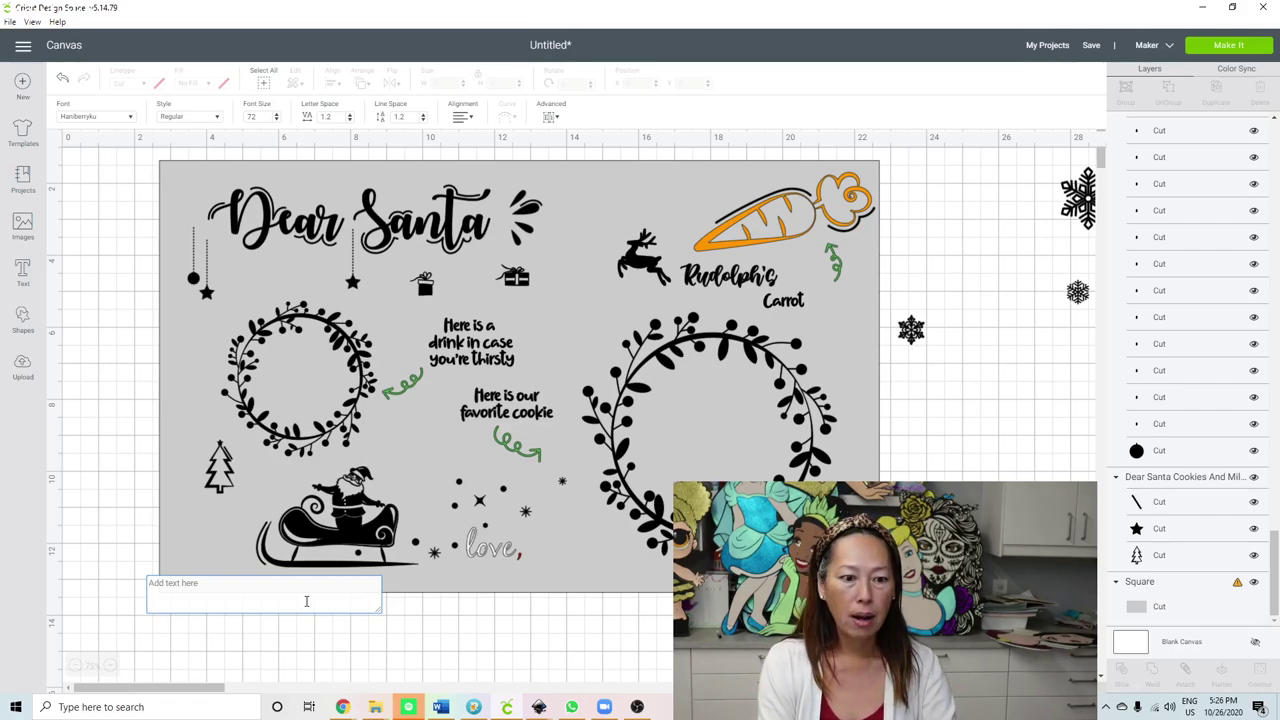
Step: Try the child's first name in all capitals in the new text object, clearing it back to the initial letter
type("C")
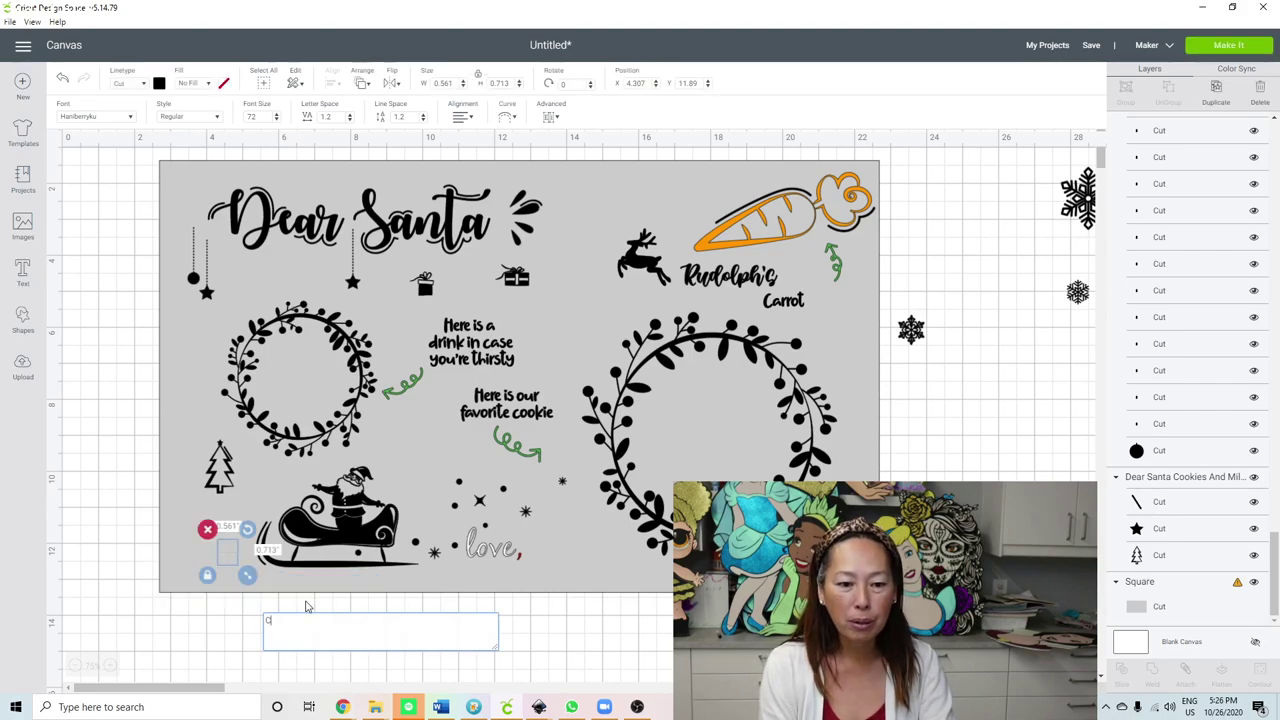
type("HARLOTTE")
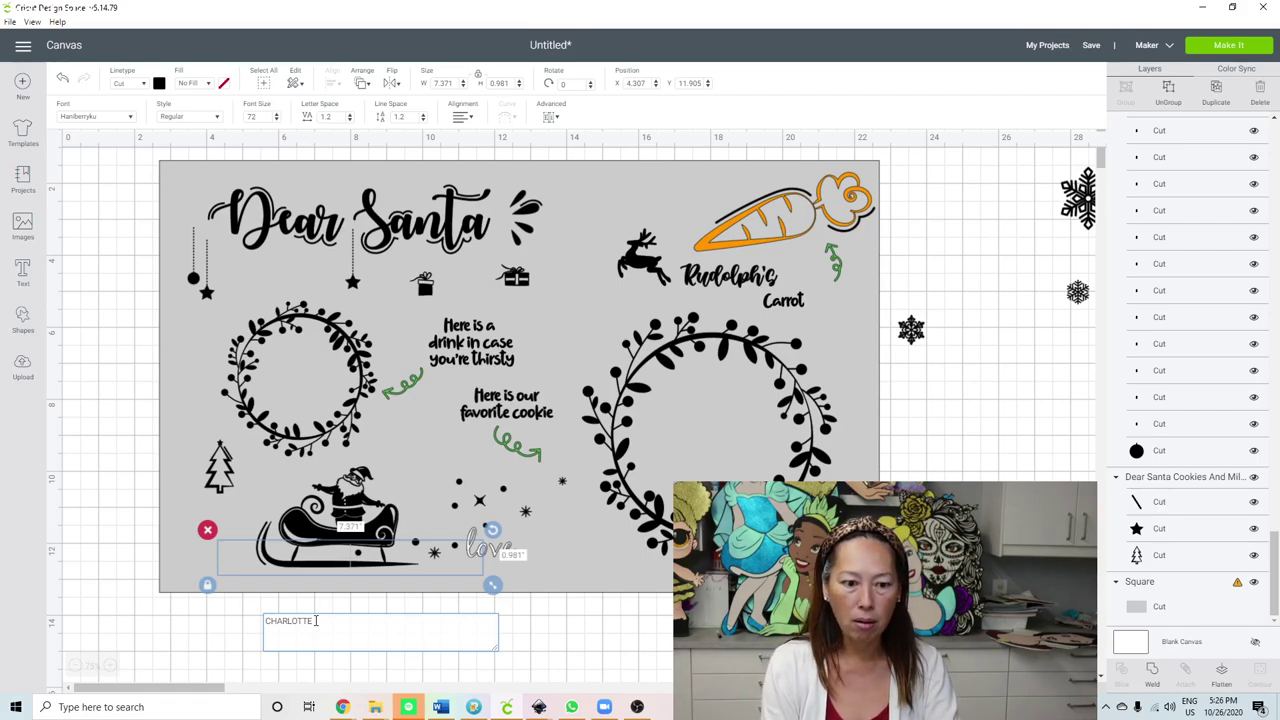
key("BackSpace")
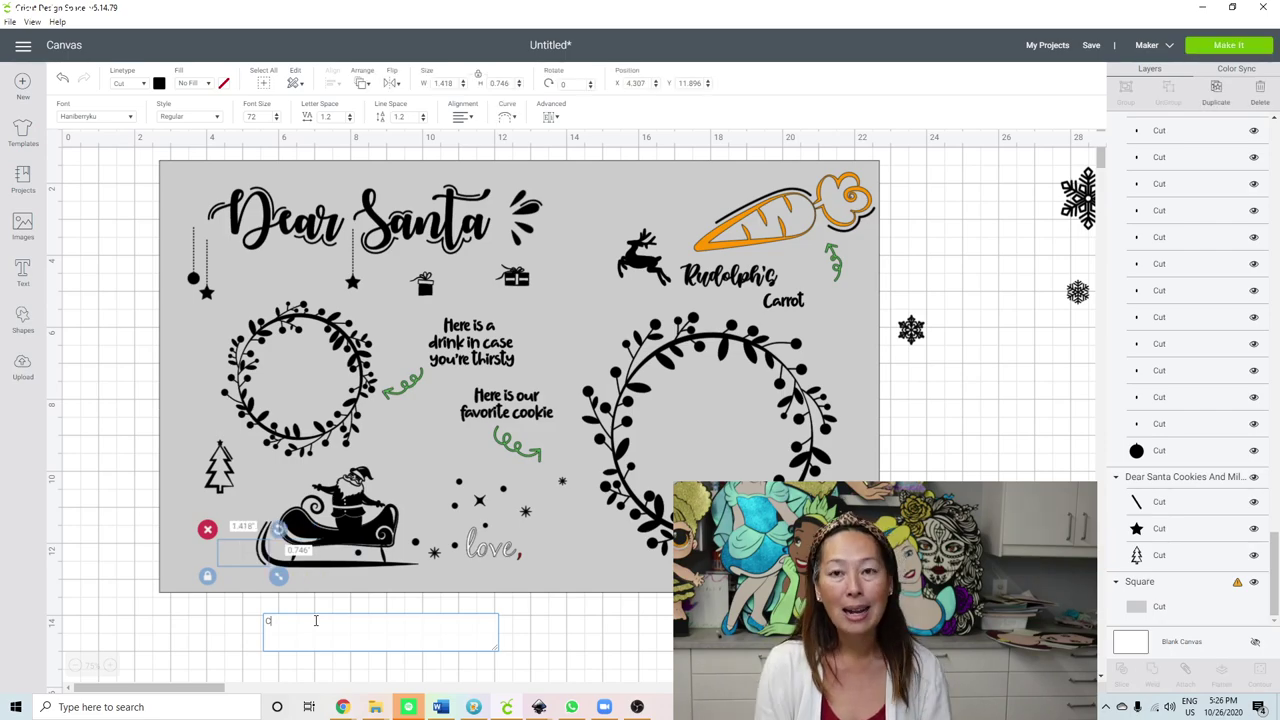
type("HARLOTTE")
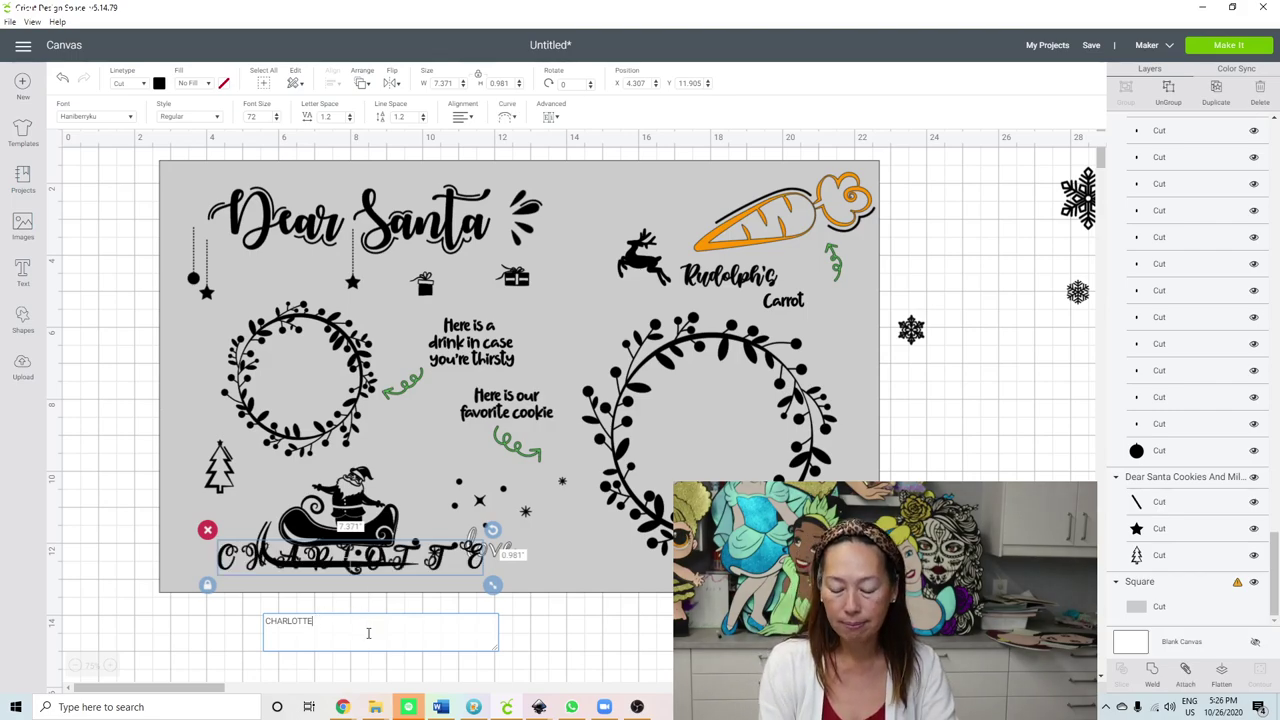
key("BackSpace")
key("BackSpace")
key("BackSpace")
key("BackSpace")
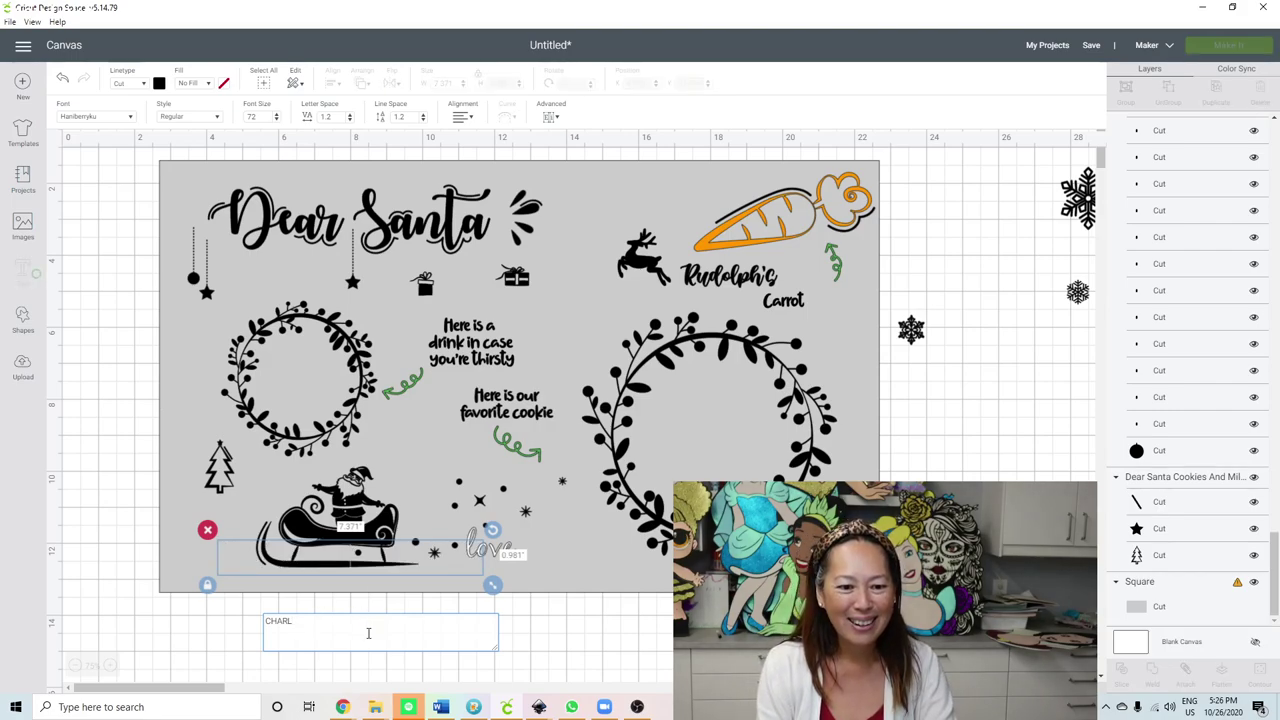
key("BackSpace")
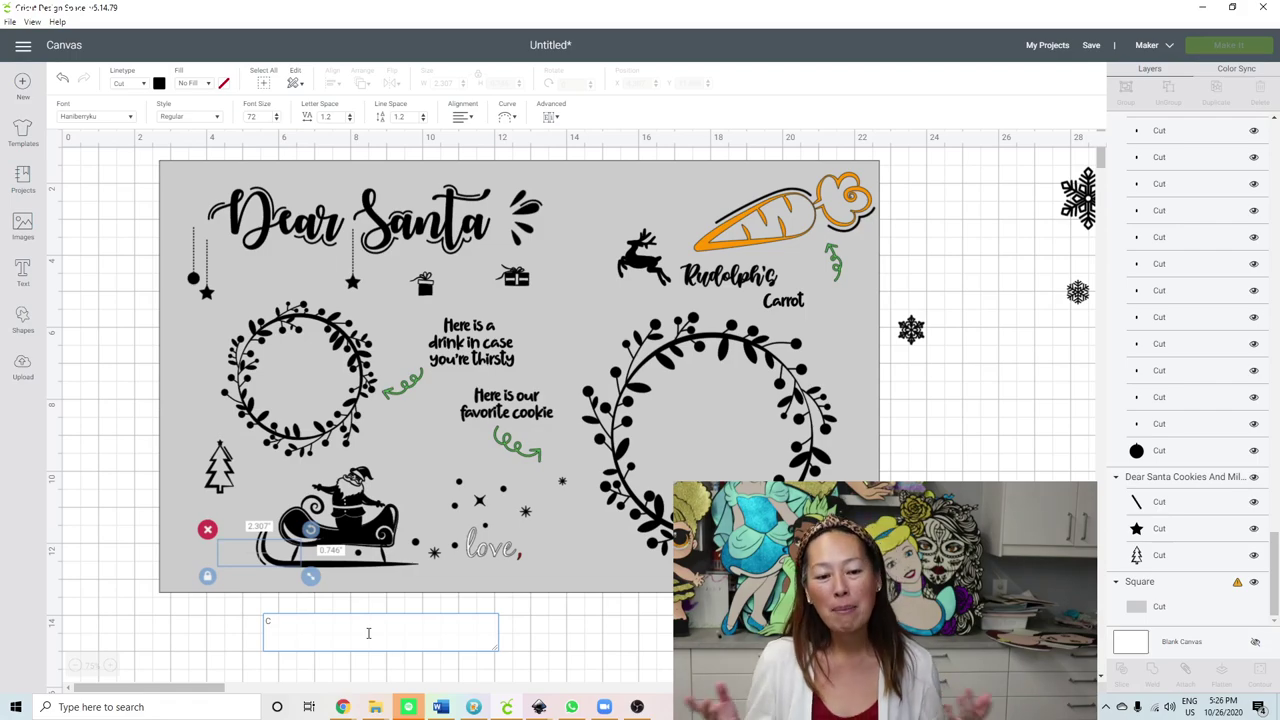
Step: Enter the child's first name with only the initial capitalized and place it below the rectangle, about 6.21 inches wide, at about X 9.62, Y 13.43
type("harlotte")
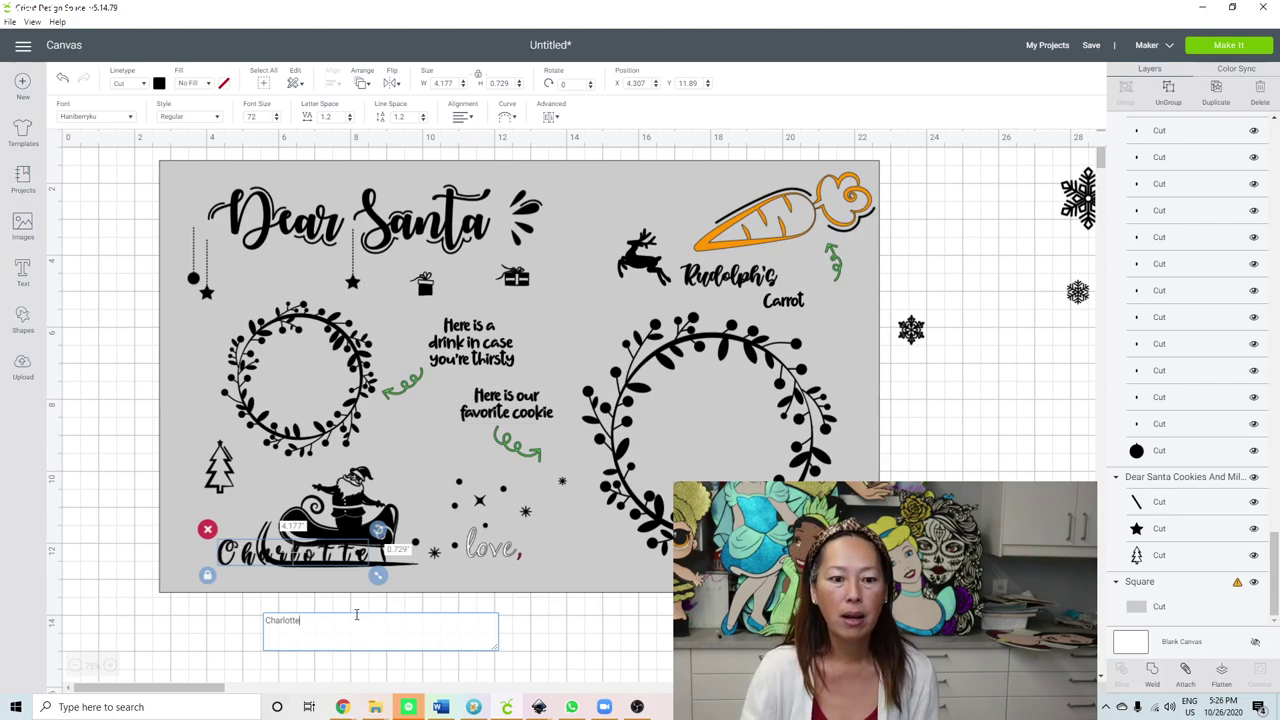
left_click_drag(300, 565, 425, 645)
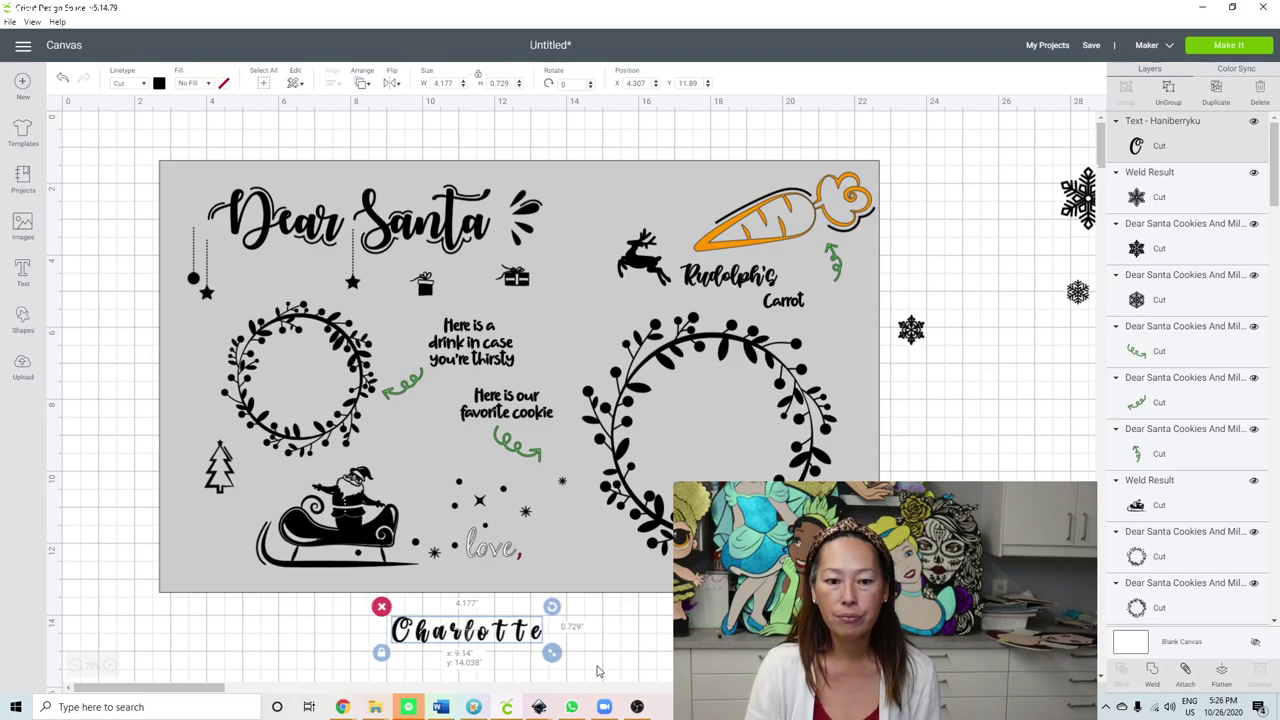
left_click_drag(553, 653, 636, 690)
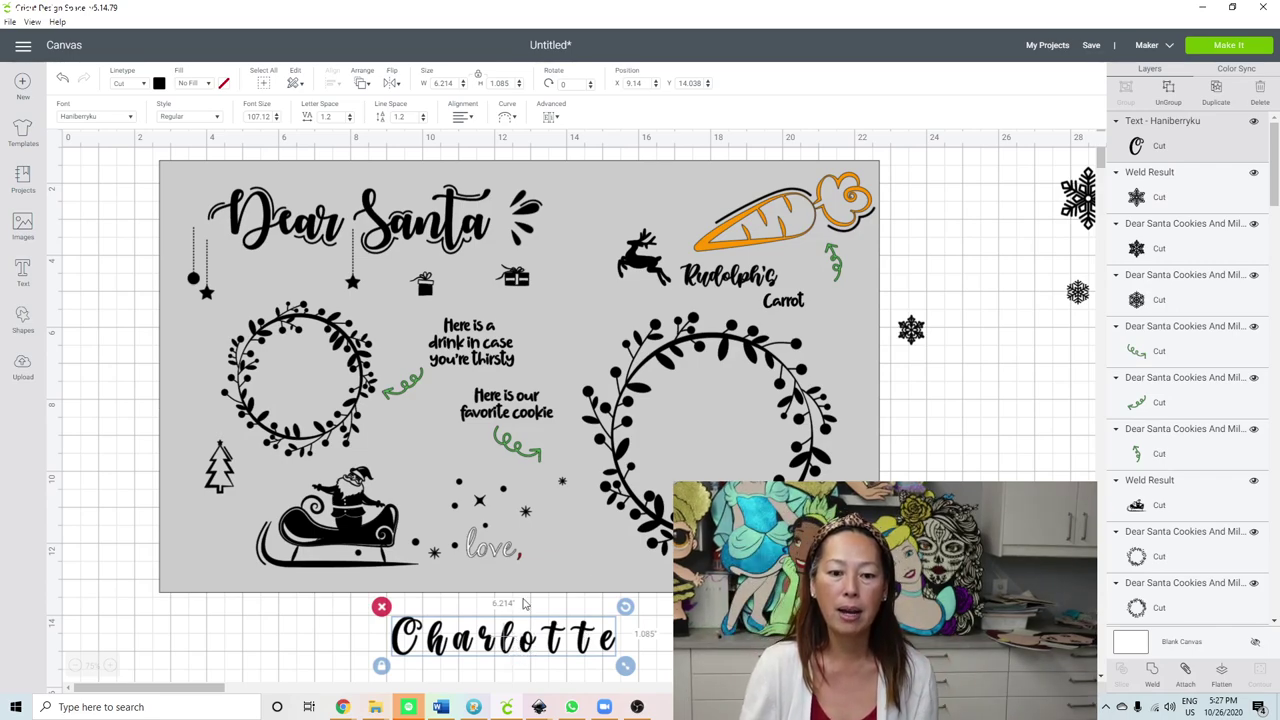
left_click_drag(505, 641, 524, 612)
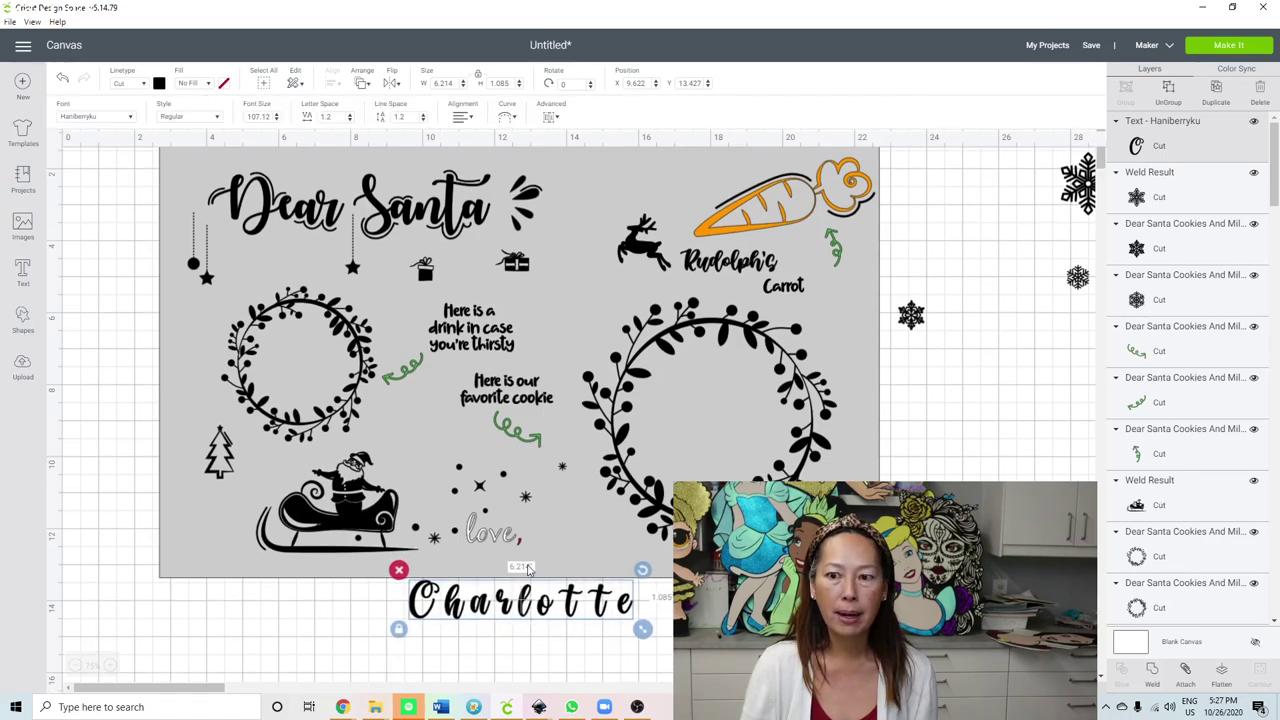
Step: Reduce the name's letter spacing to 0.7 and ungroup the name into individual letters
scroll(597, 607, "down", 2)
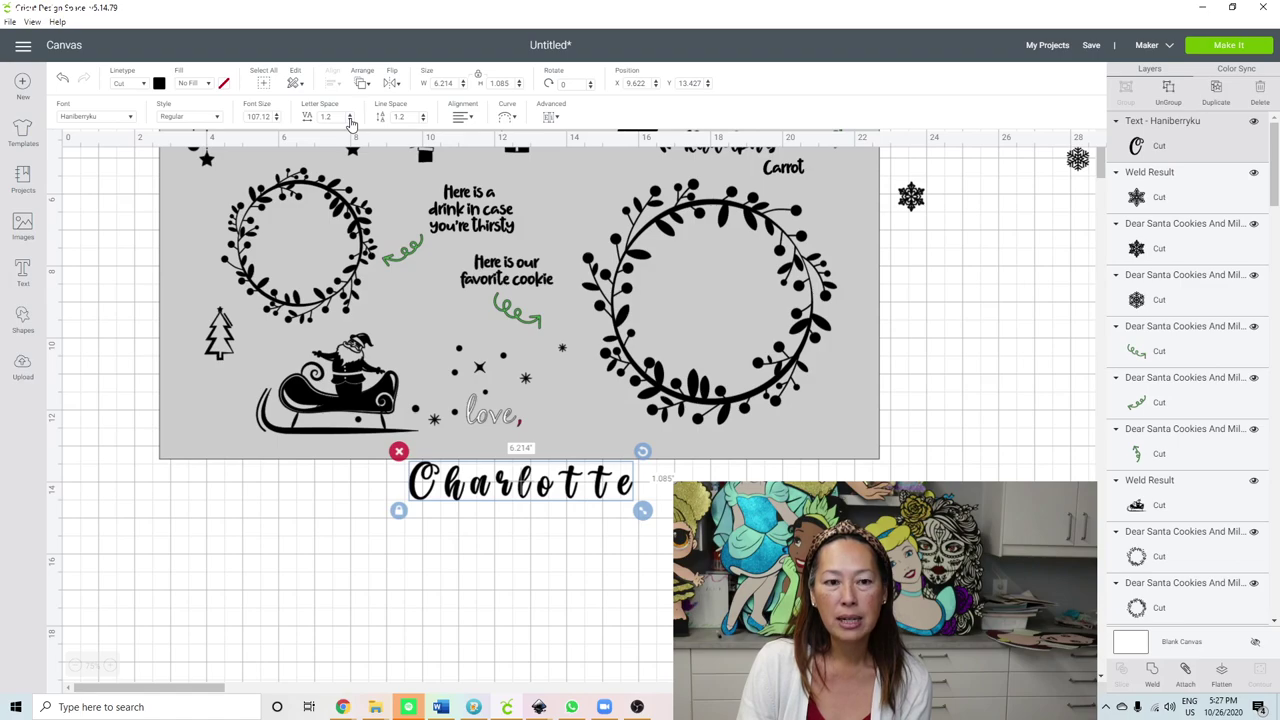
left_click(351, 121)
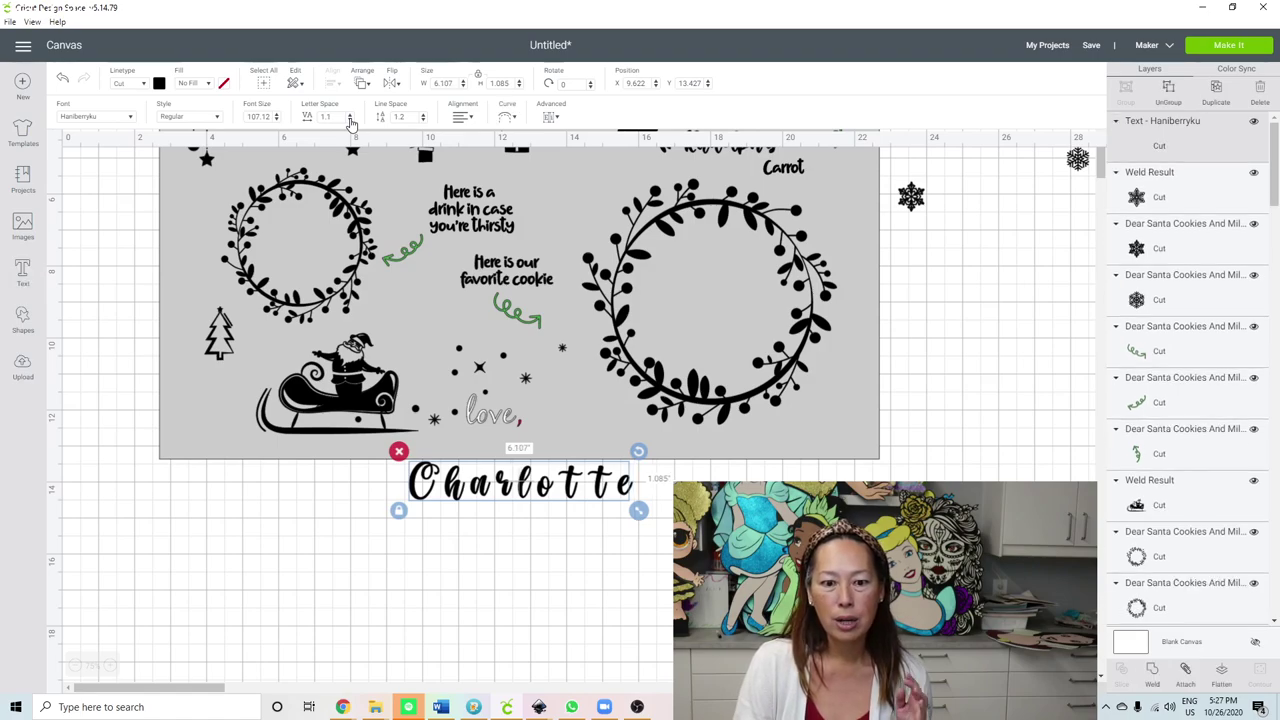
left_click(351, 121)
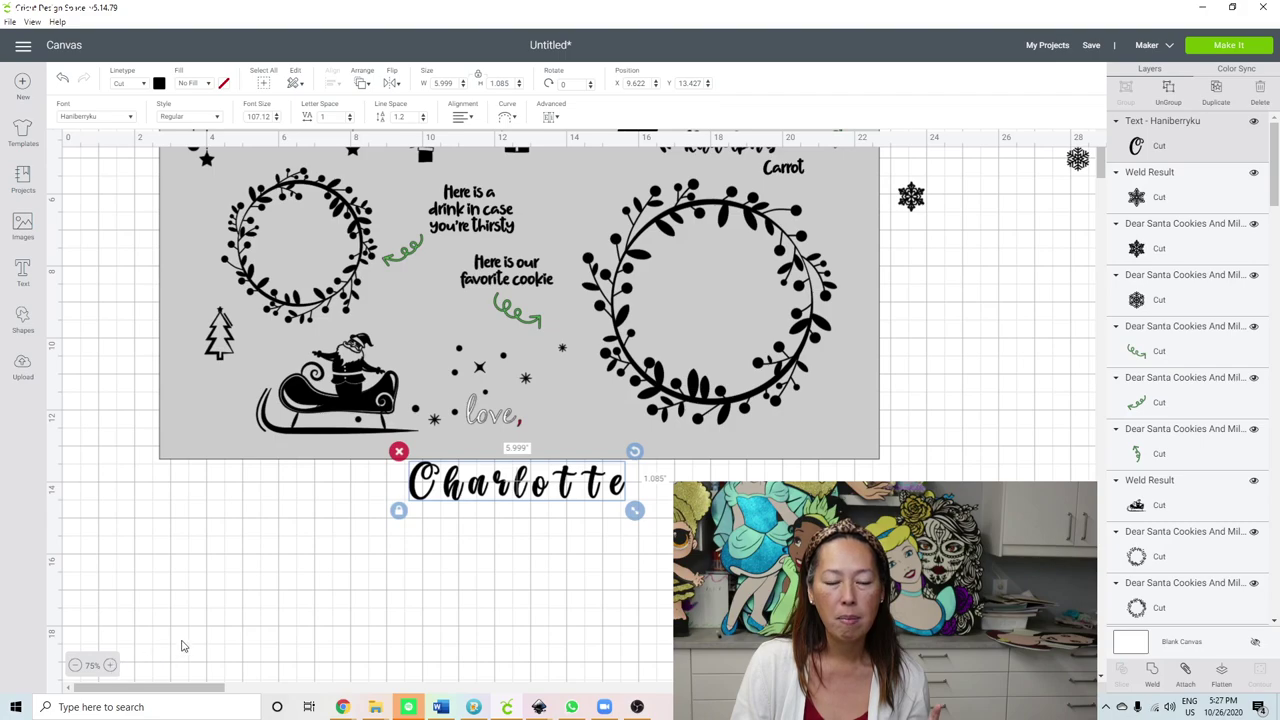
scroll(434, 529, "up", 1)
scroll(440, 500, "down", 2)
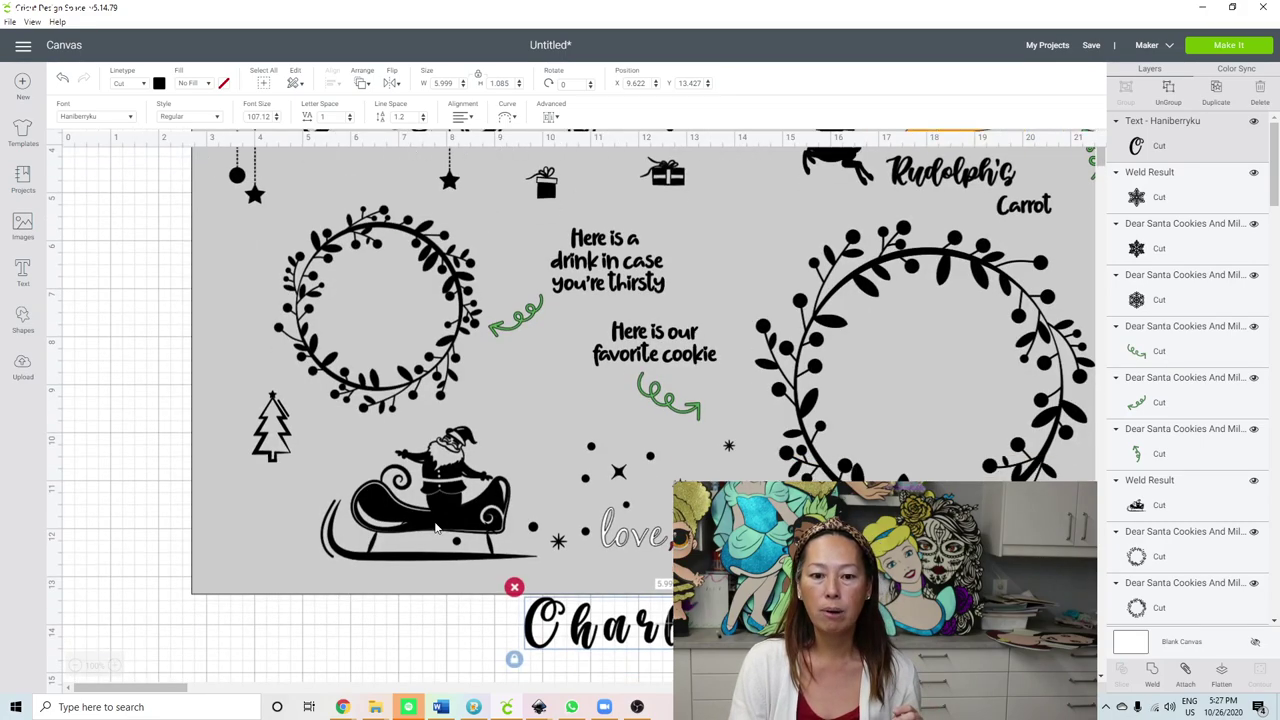
scroll(446, 465, "down", 3)
scroll(446, 451, "up", 1)
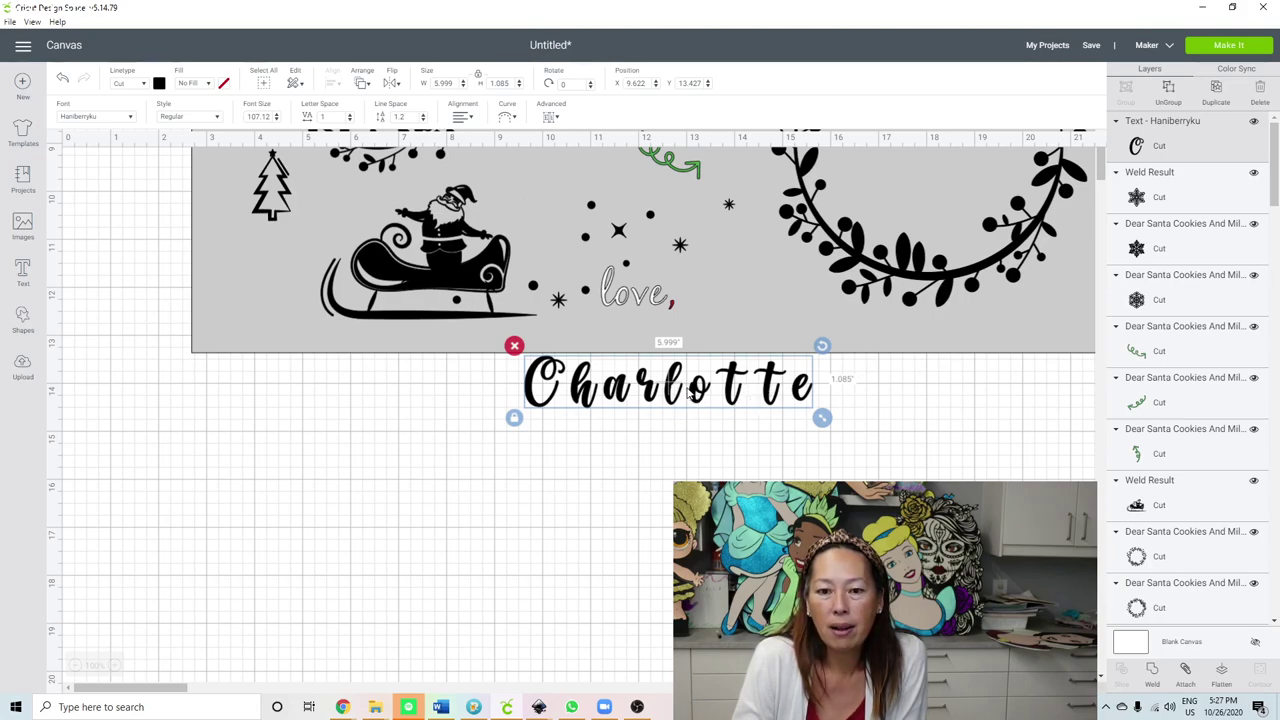
left_click(349, 121)
left_click(349, 121)
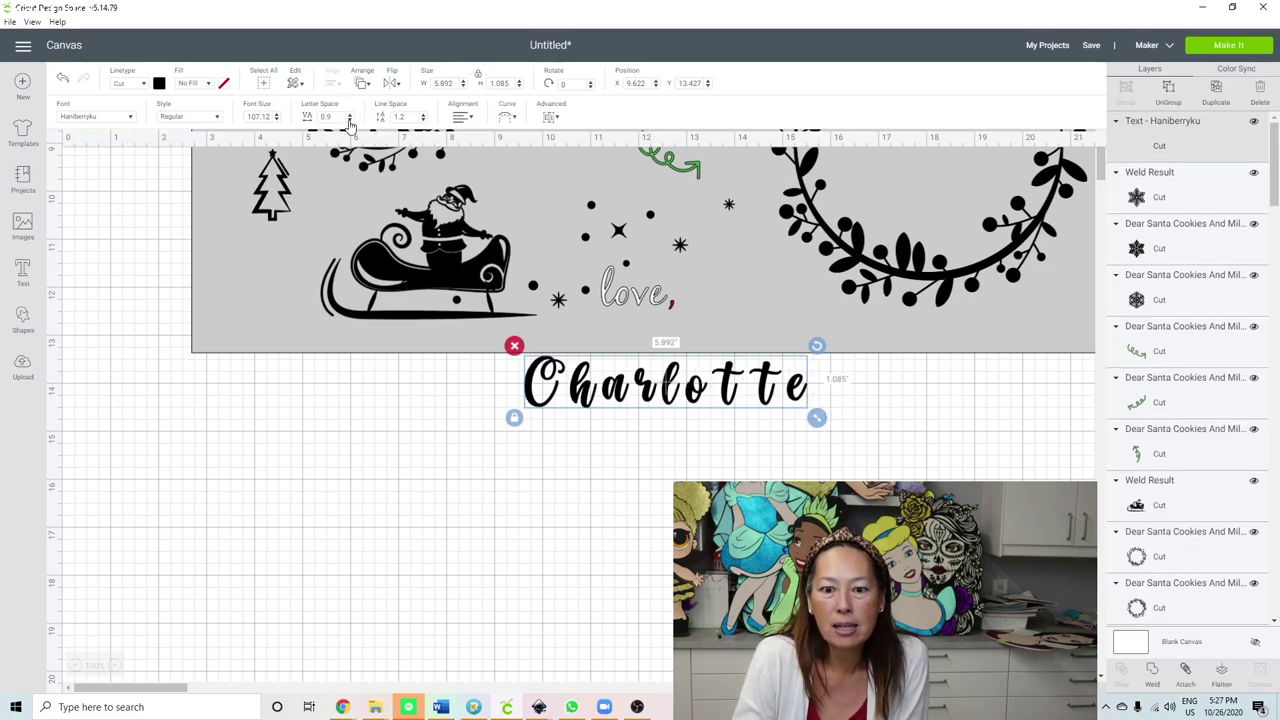
left_click(349, 121)
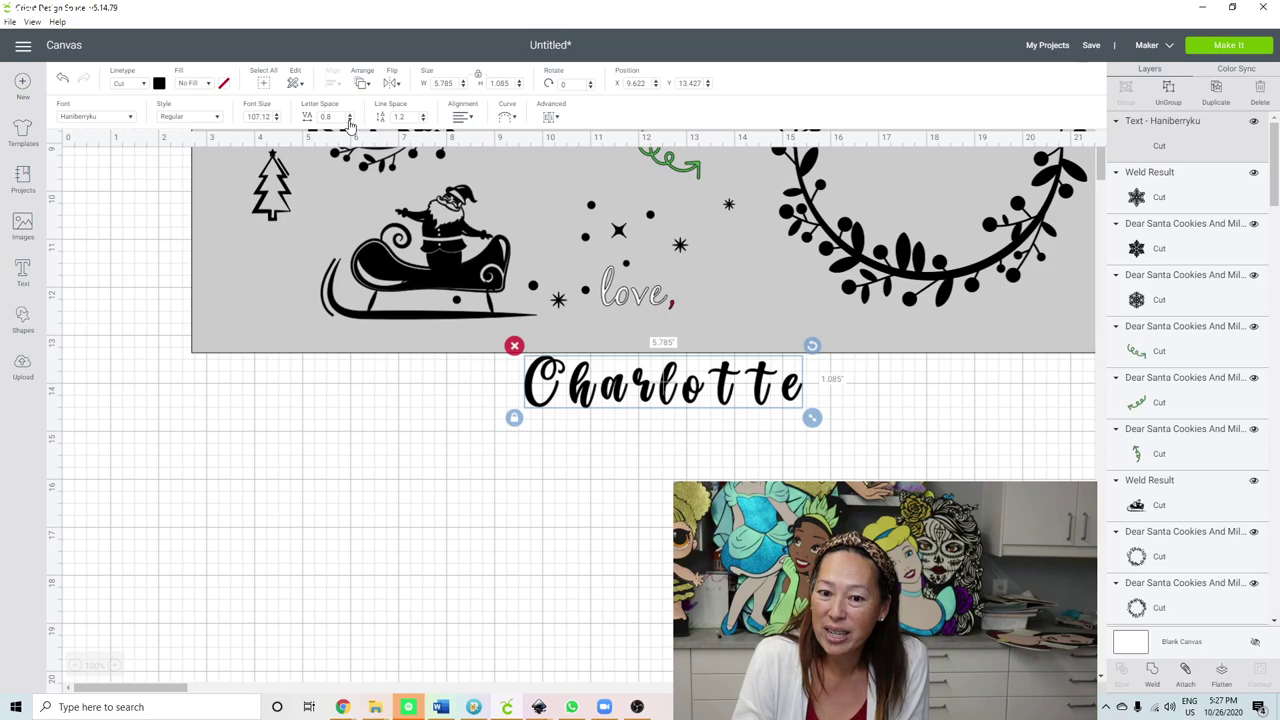
left_click(349, 121)
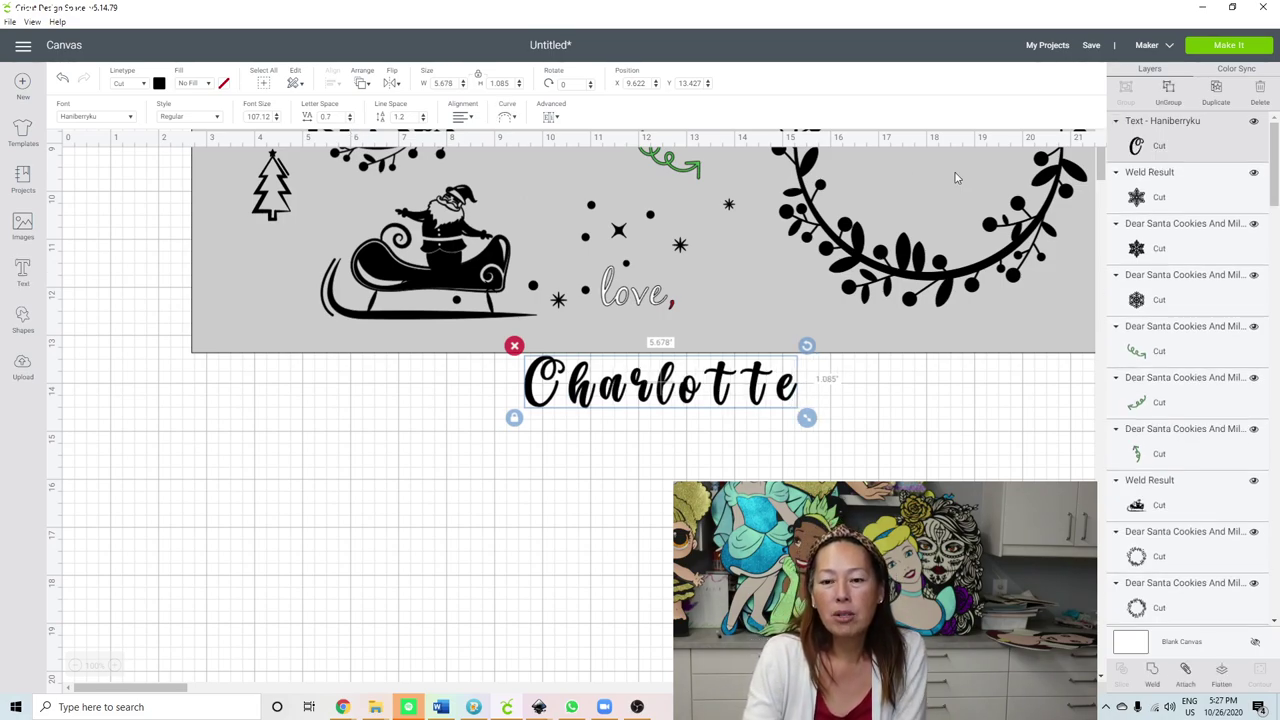
left_click(1172, 95)
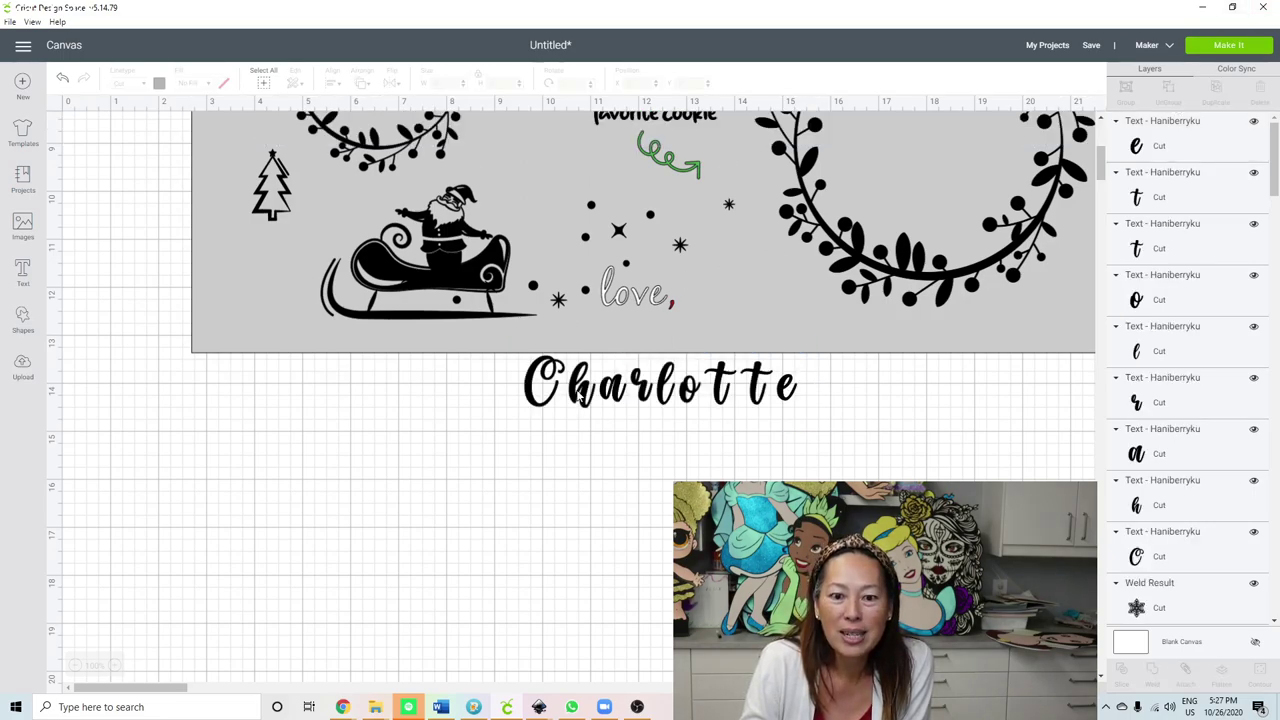
Step: Move the second t of the ungrouped name against the first t, at about X 13.73
left_click(726, 392)
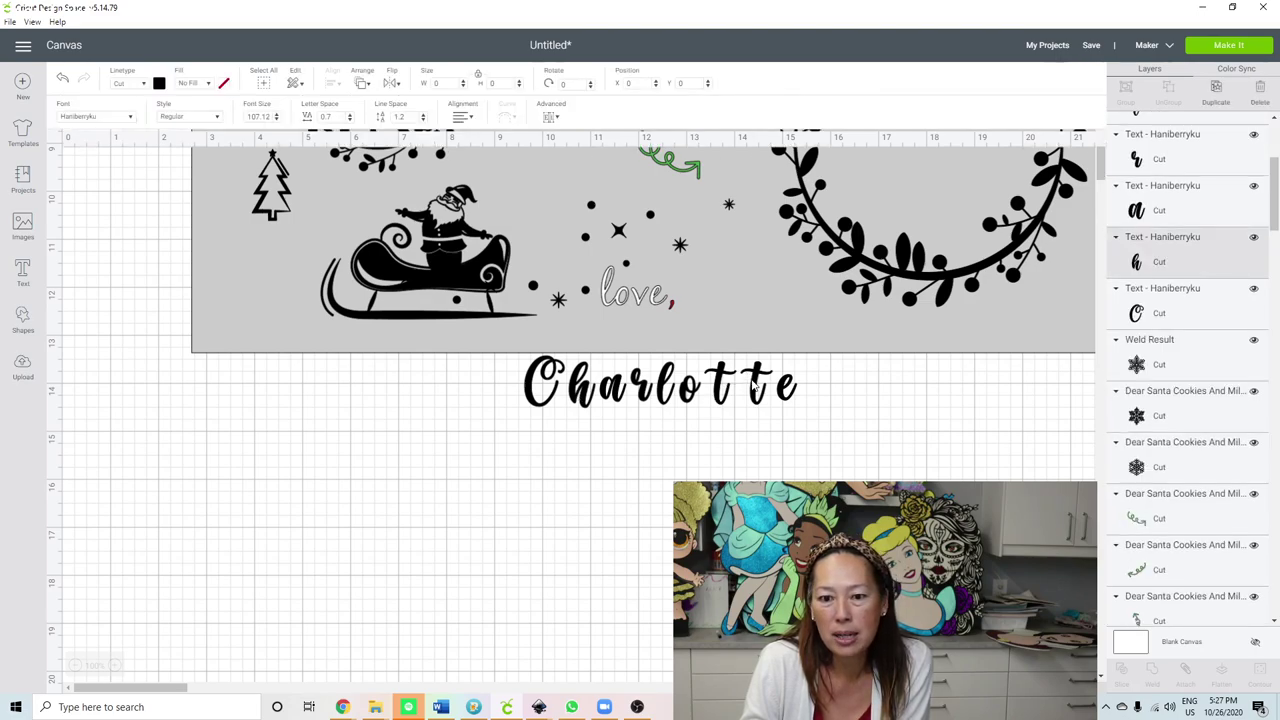
mouse_move(753, 385)
left_mouse_down()
mouse_move(732, 401)
mouse_move(733, 374)
mouse_move(736, 384)
left_mouse_up()
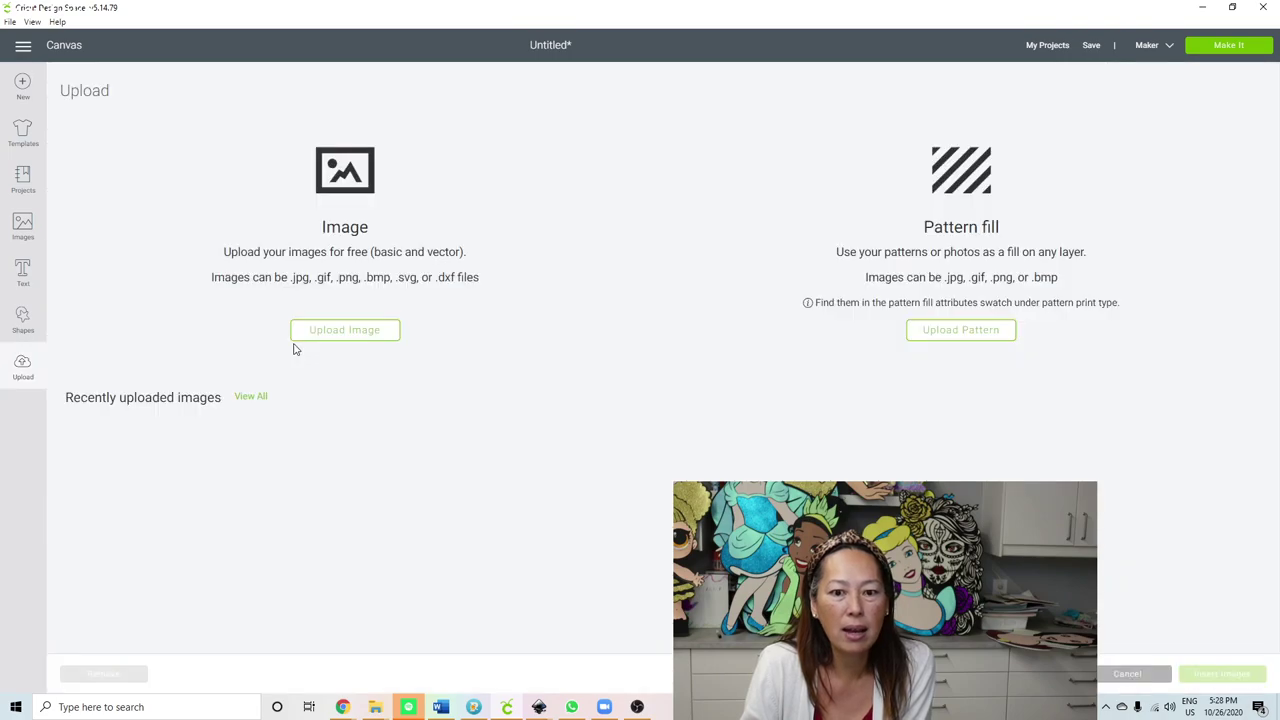
Step: Show all uploaded images and enter the child's first name as the image search term
scroll(434, 474, "down", 1)
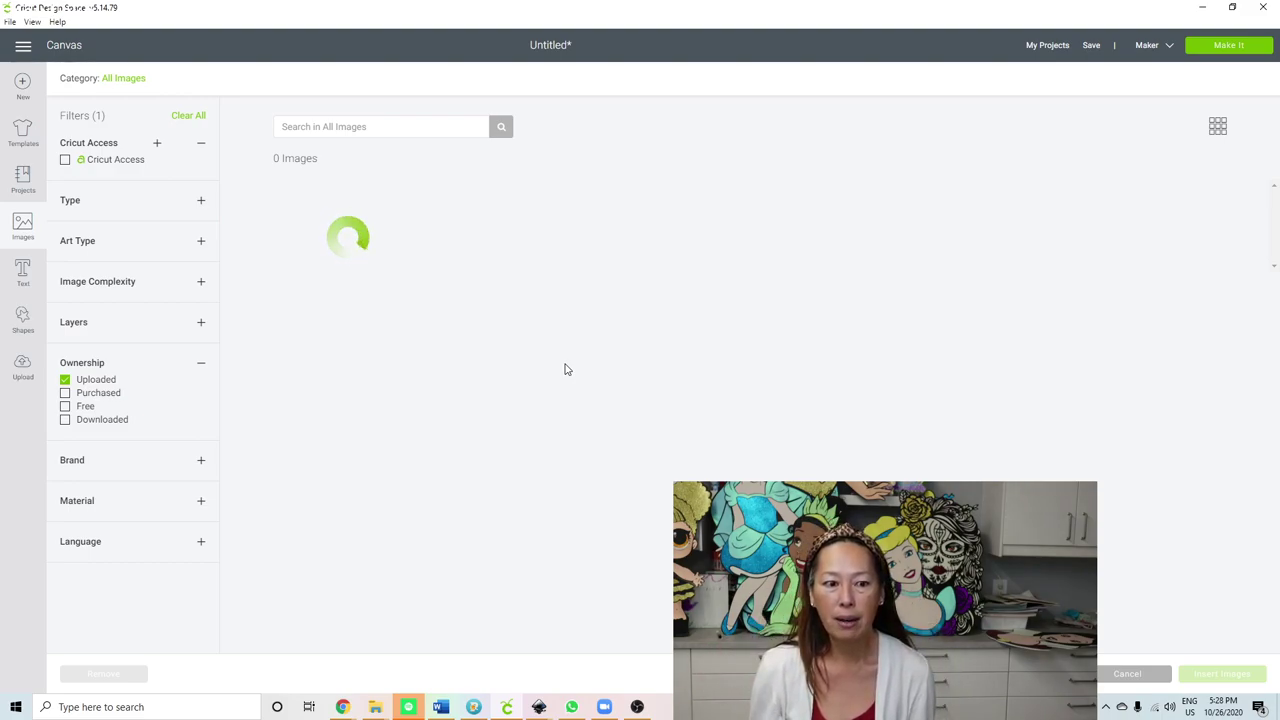
left_click(351, 124)
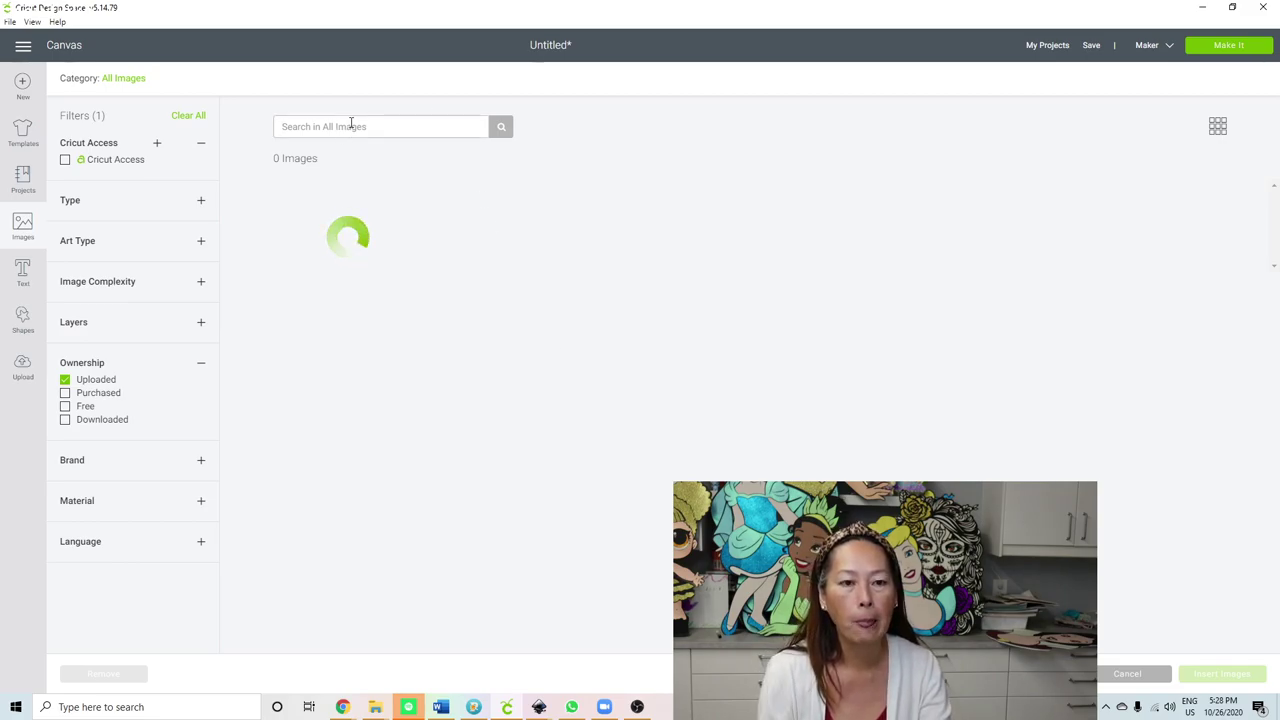
type("charlotte")
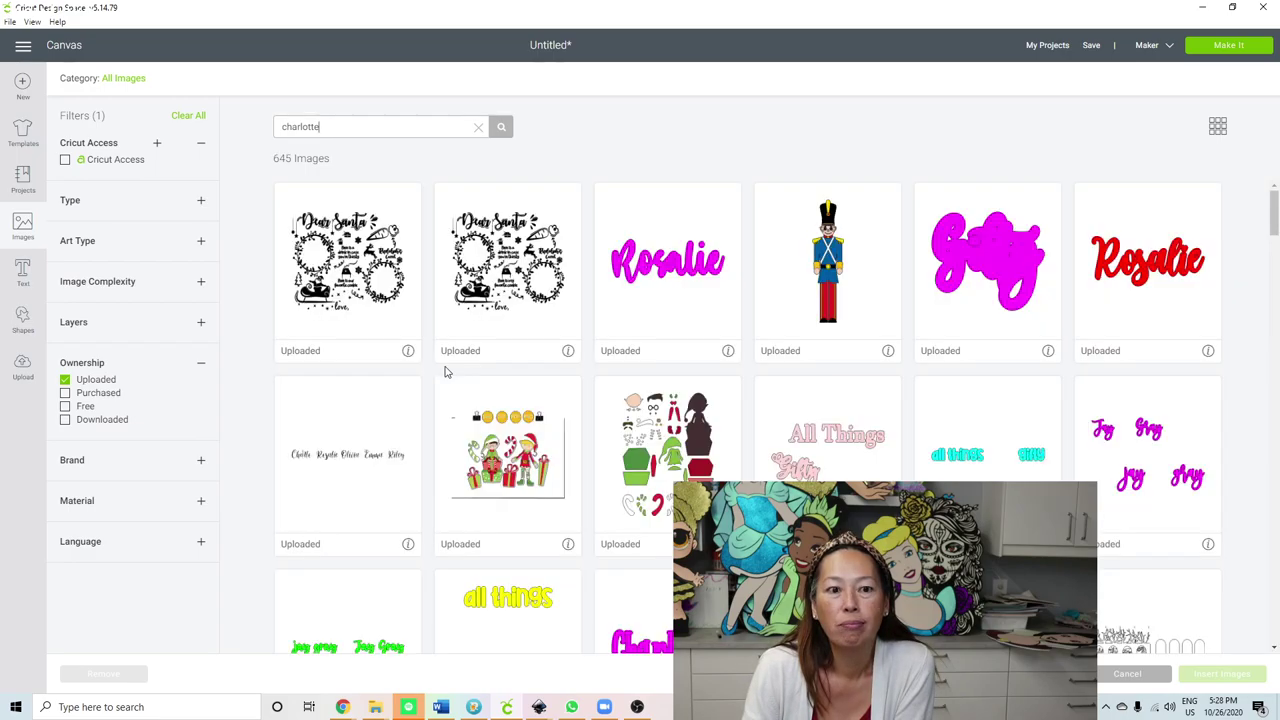
Step: Find the uploaded cyan script design of the child's name with flourishes and insert it onto the canvas
scroll(602, 379, "down", 1)
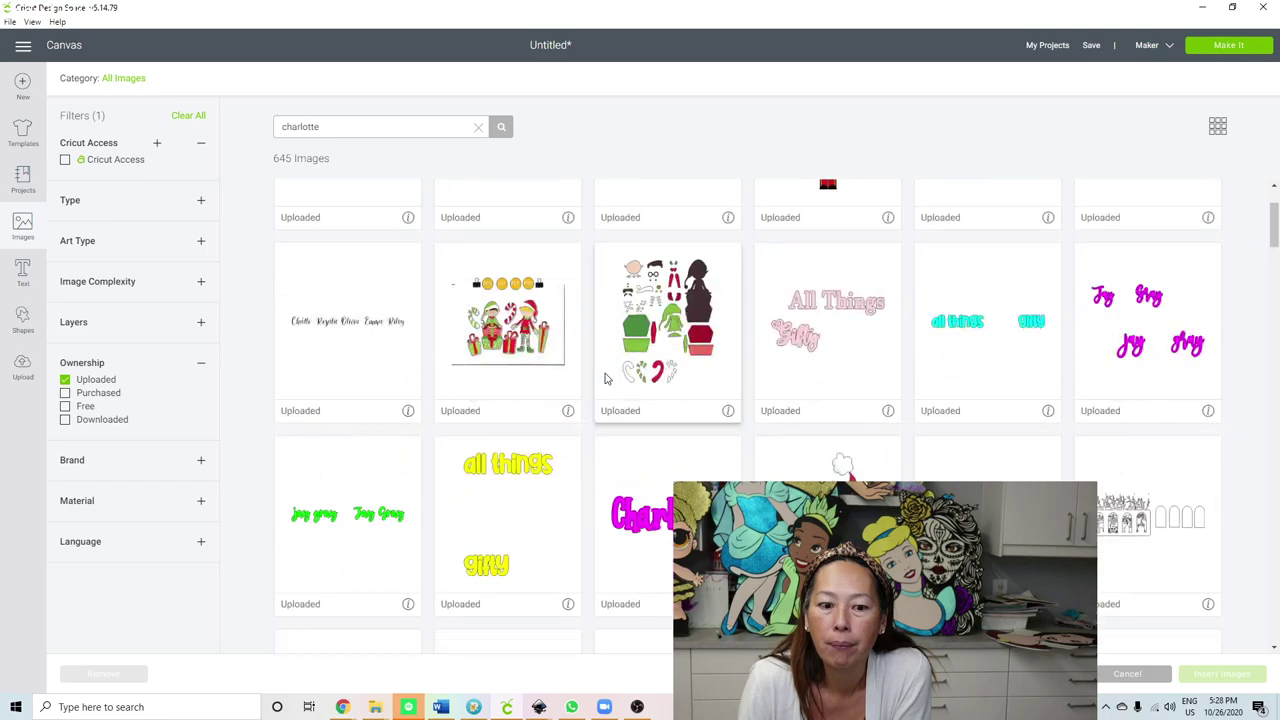
scroll(606, 377, "up", 1)
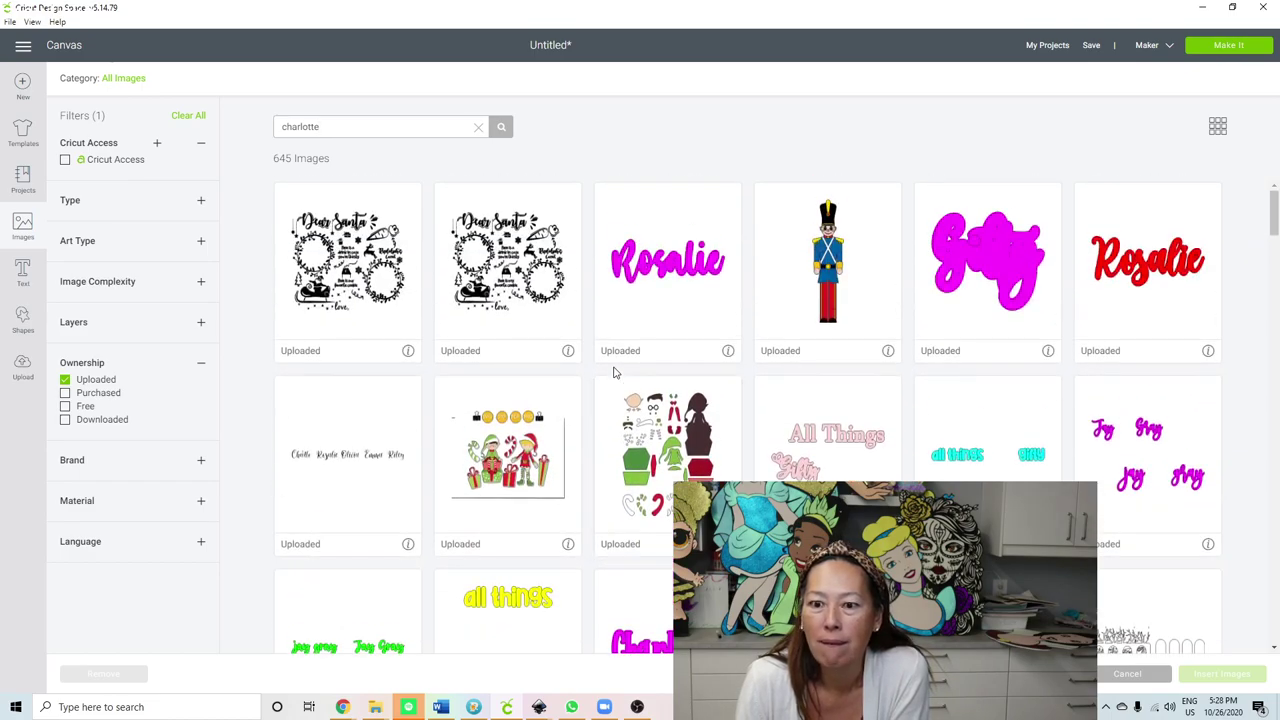
scroll(614, 373, "down", 4)
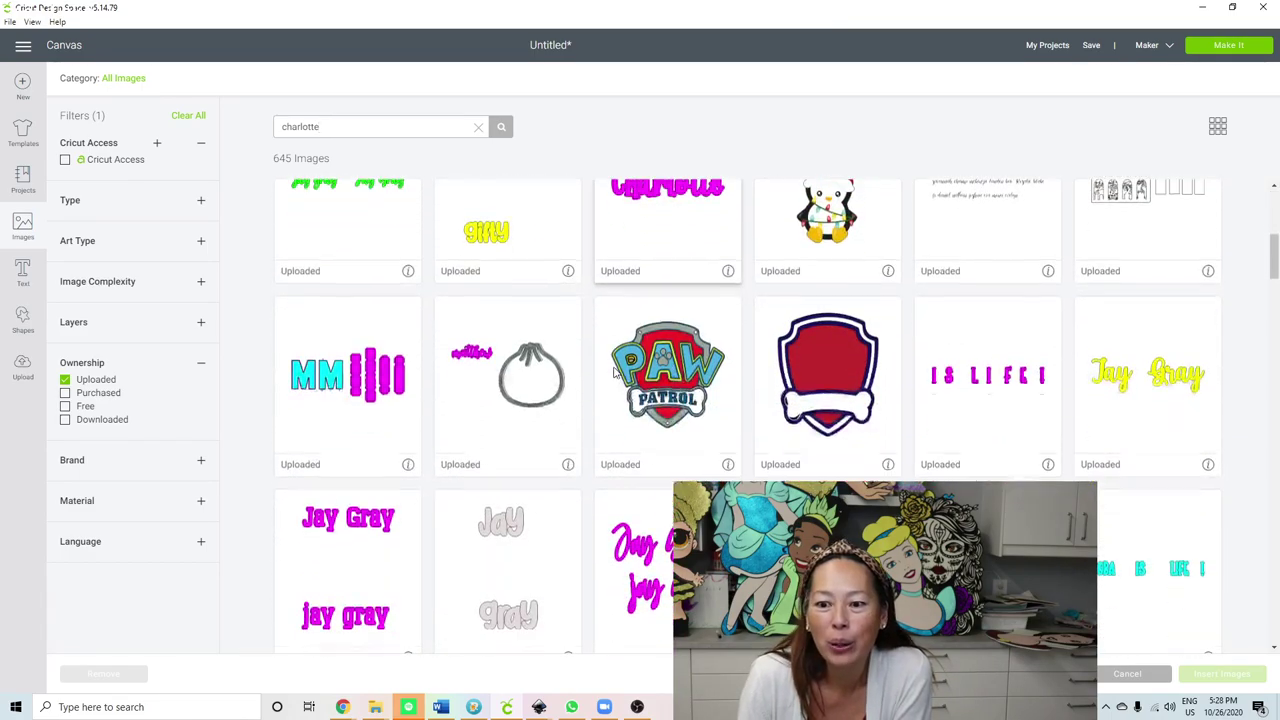
scroll(614, 373, "down", 3)
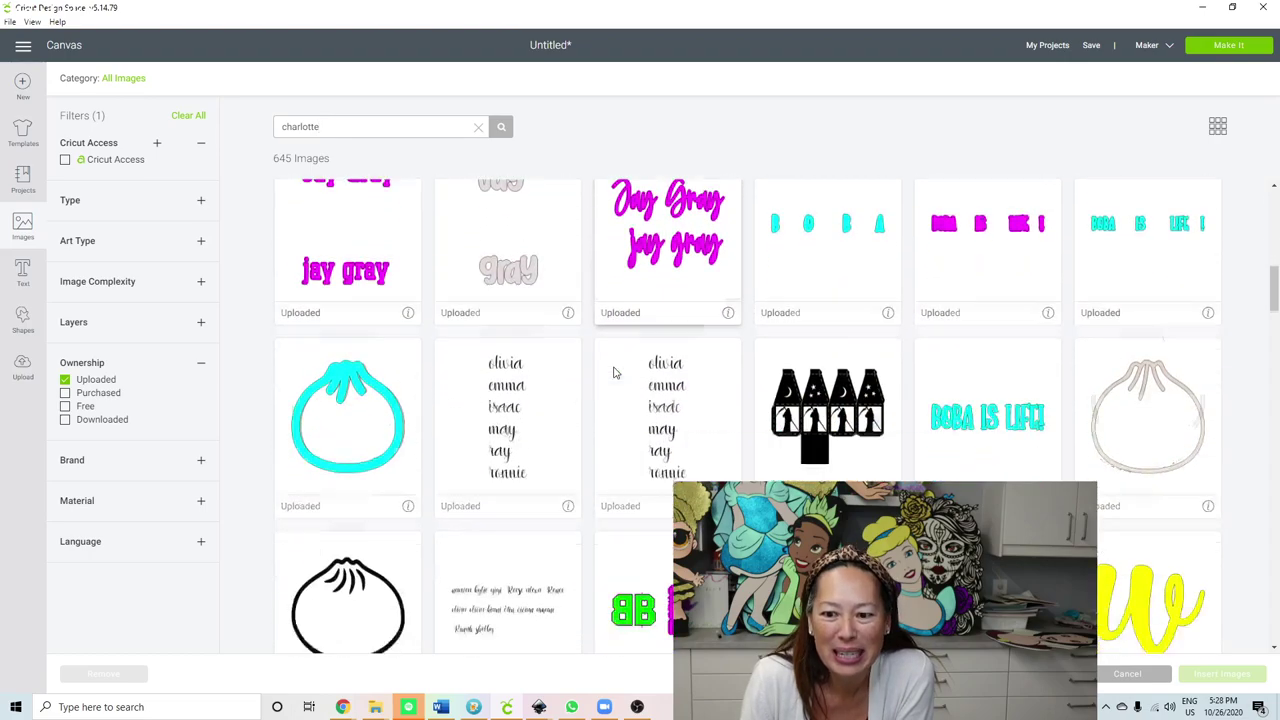
scroll(614, 373, "down", 3)
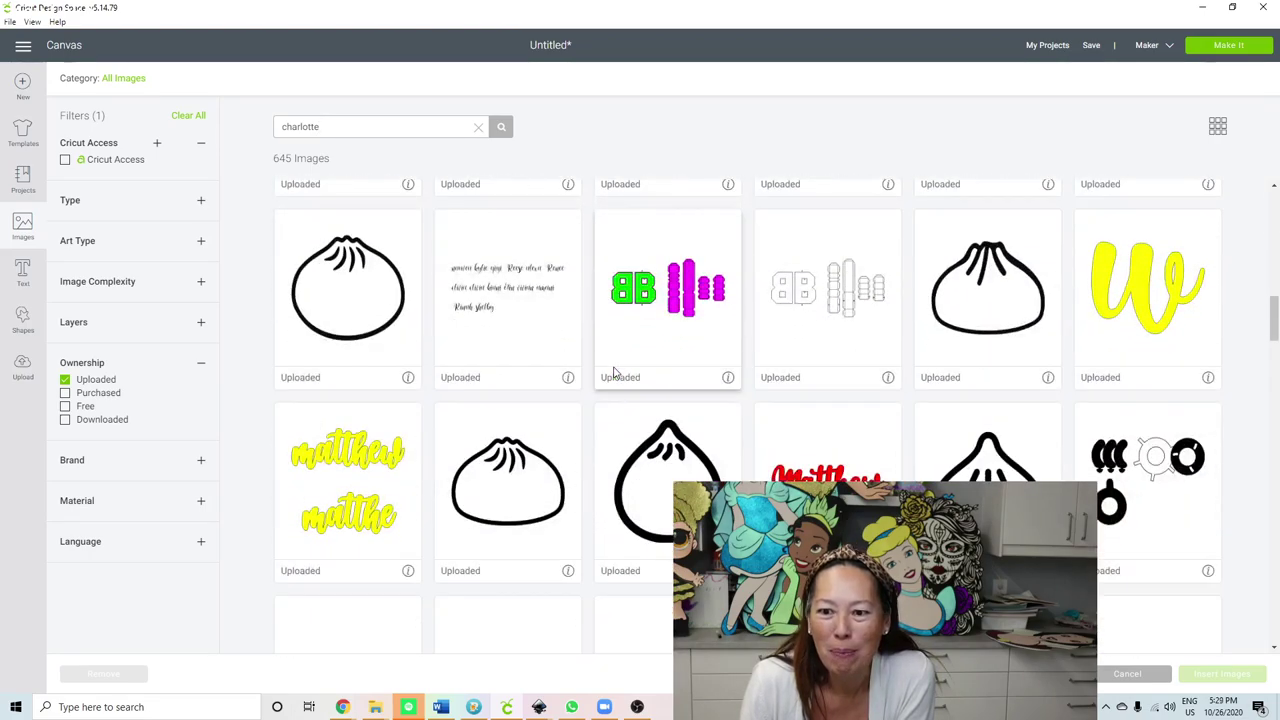
scroll(614, 373, "down", 2)
scroll(614, 373, "down", 2)
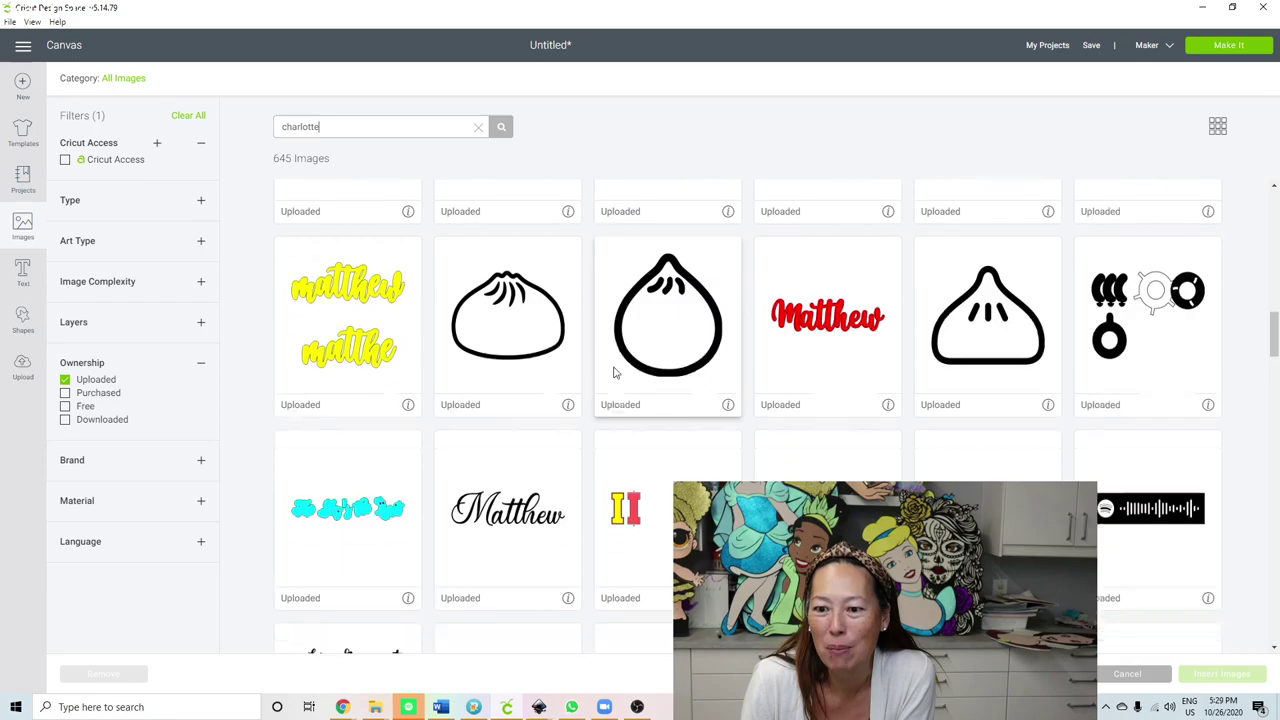
scroll(614, 373, "down", 2)
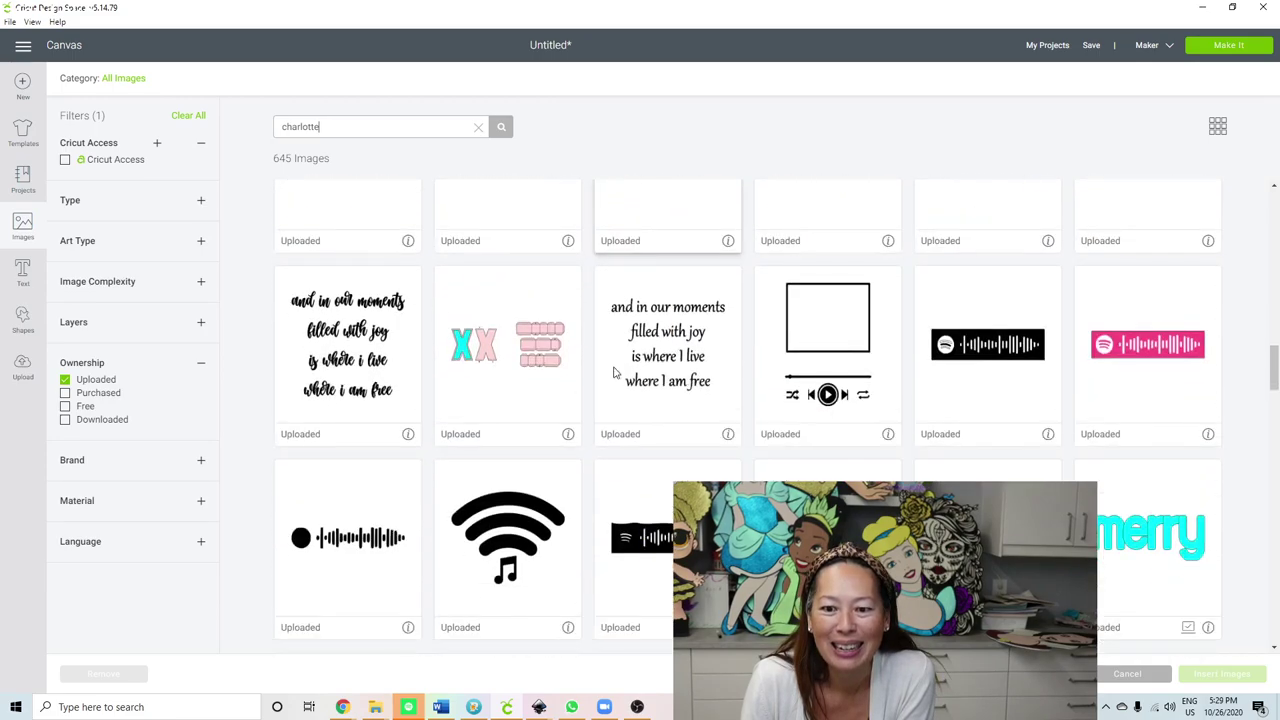
scroll(614, 373, "down", 4)
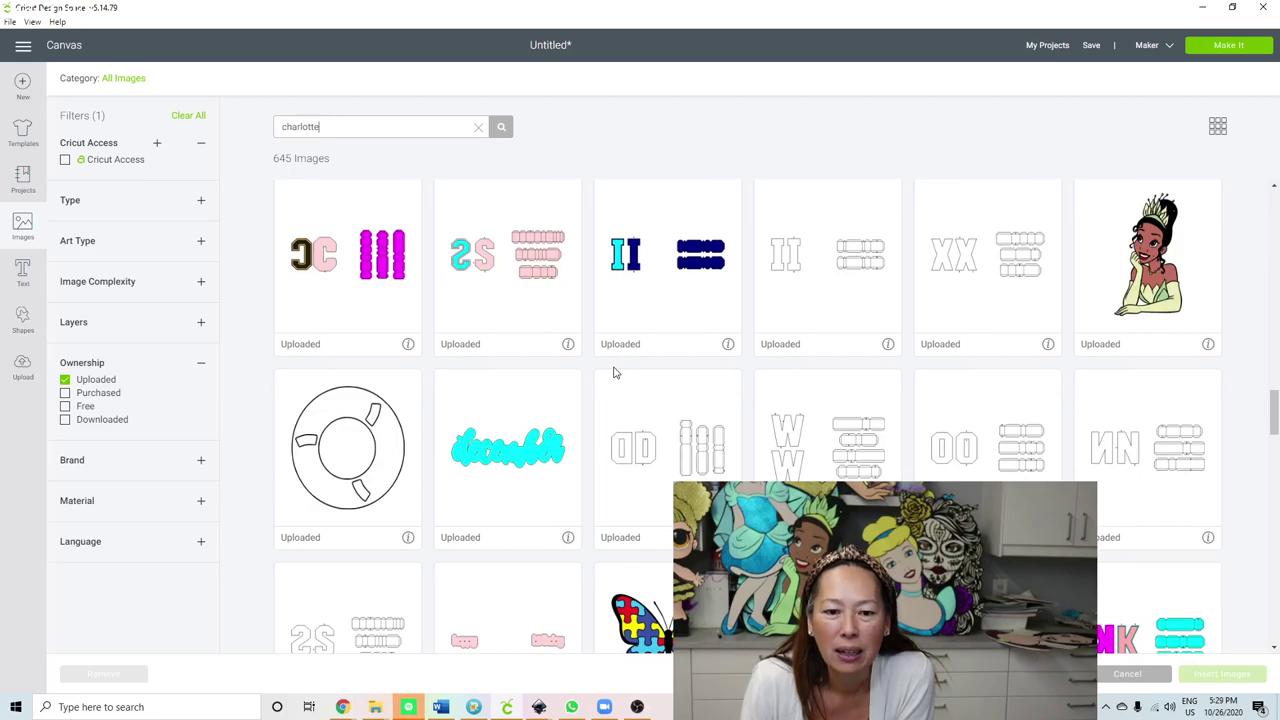
scroll(614, 373, "down", 4)
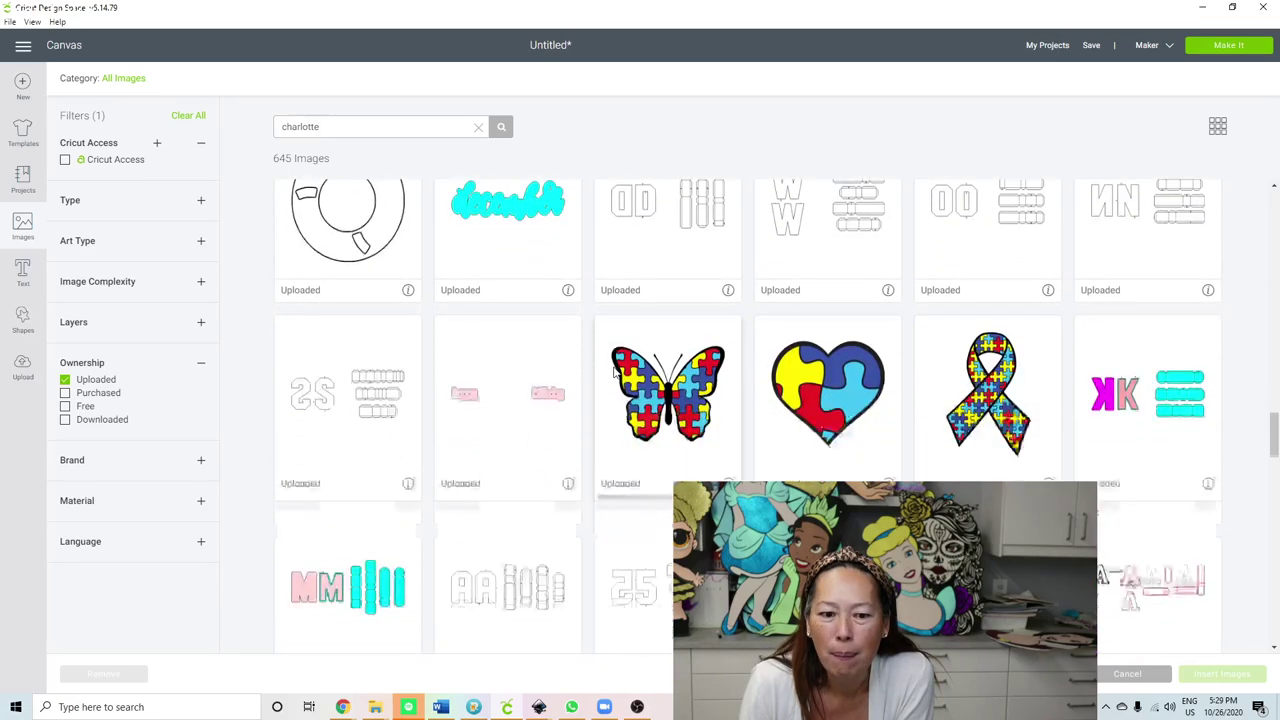
scroll(614, 373, "down", 5)
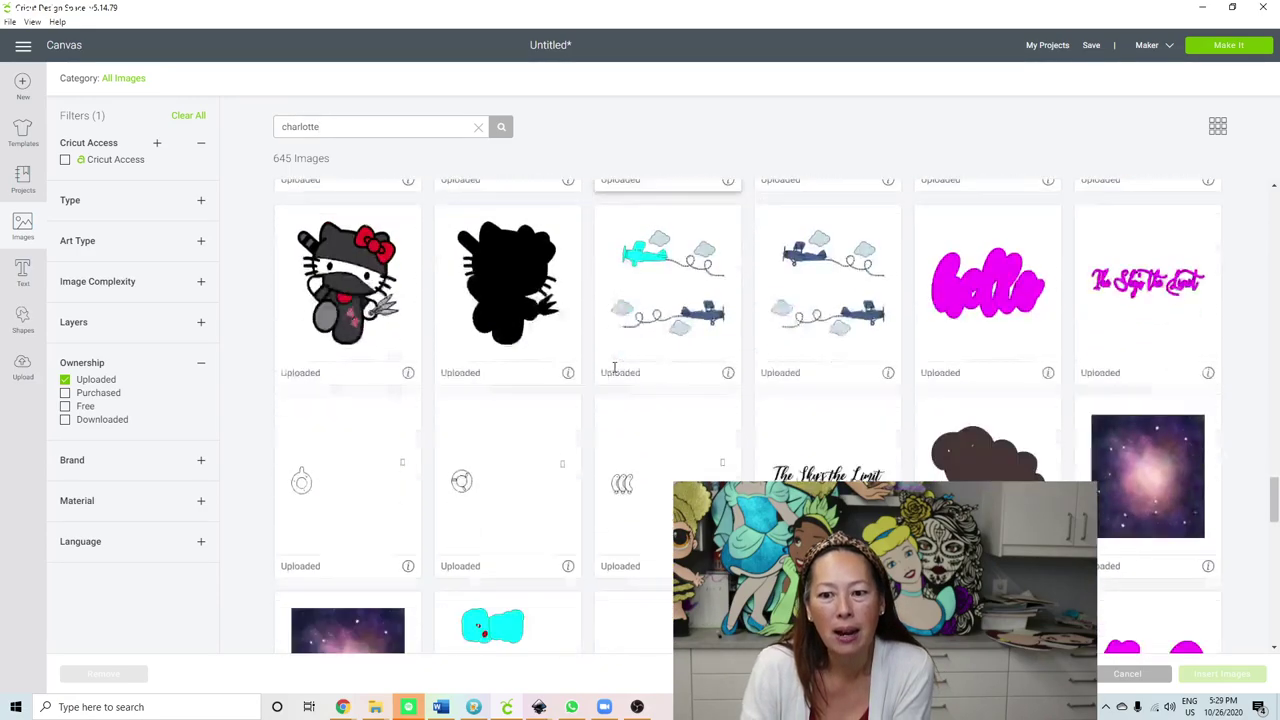
scroll(614, 373, "down", 3)
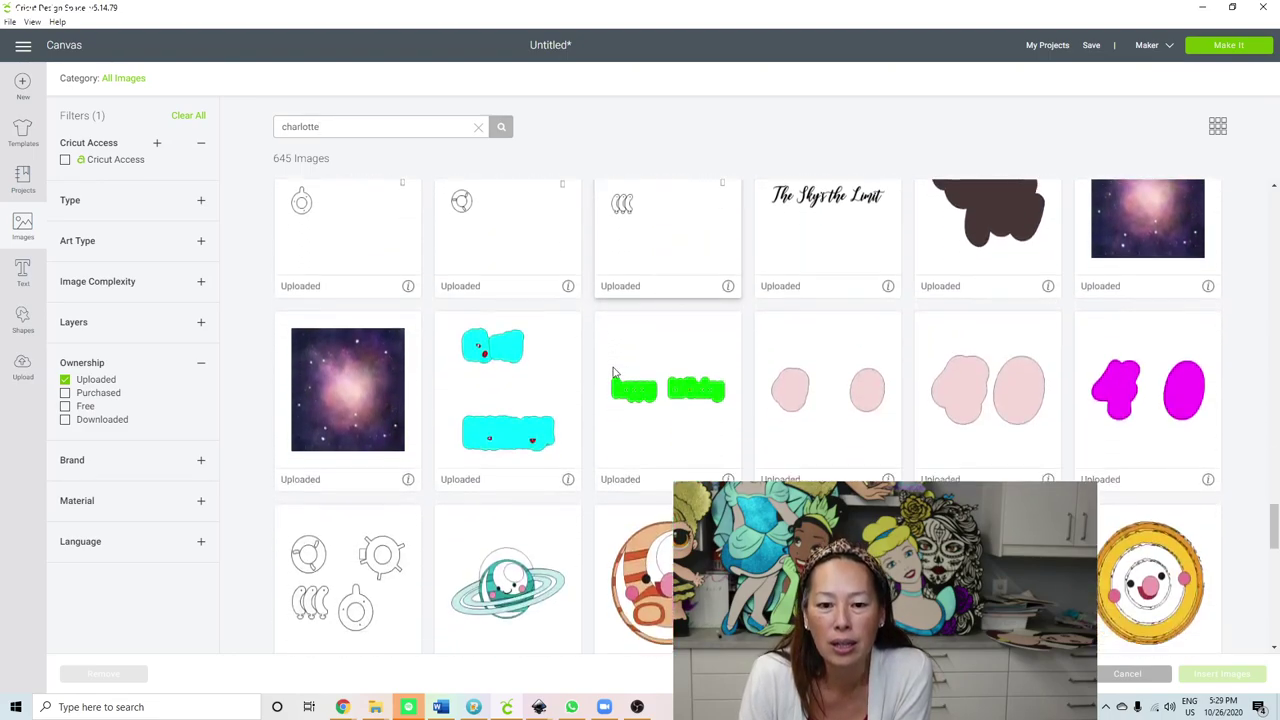
scroll(614, 373, "down", 5)
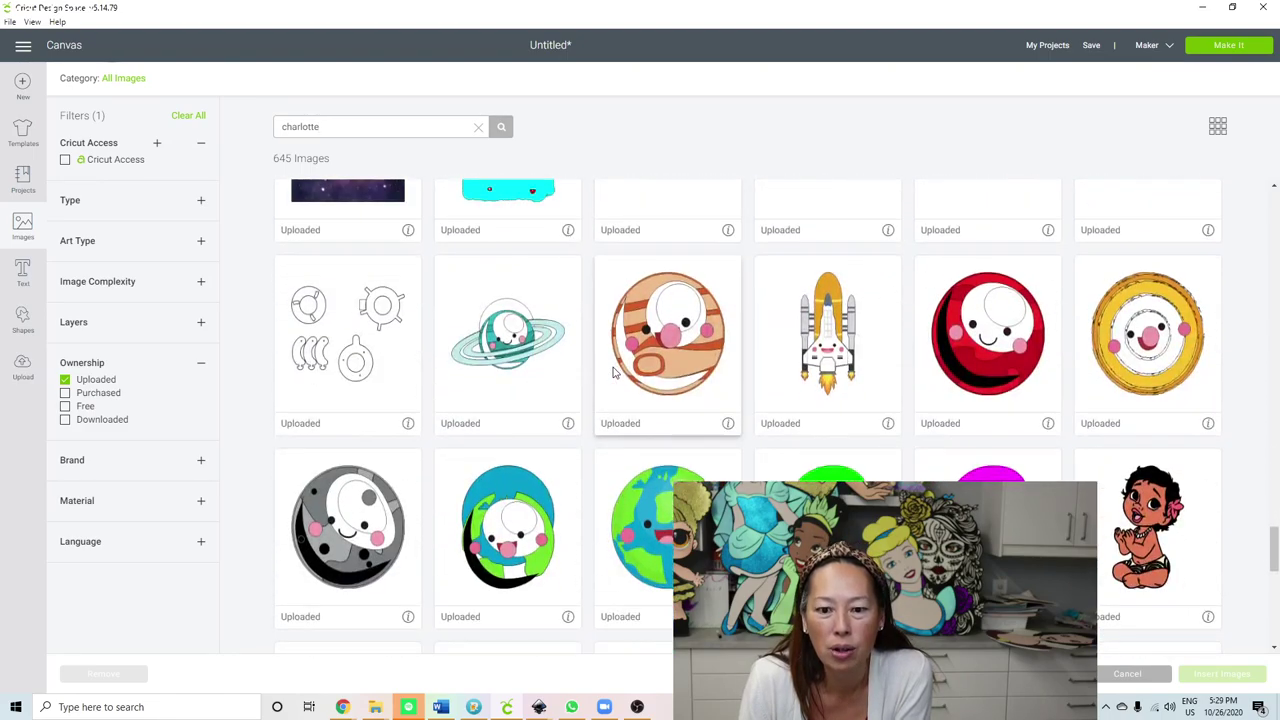
scroll(614, 373, "down", 4)
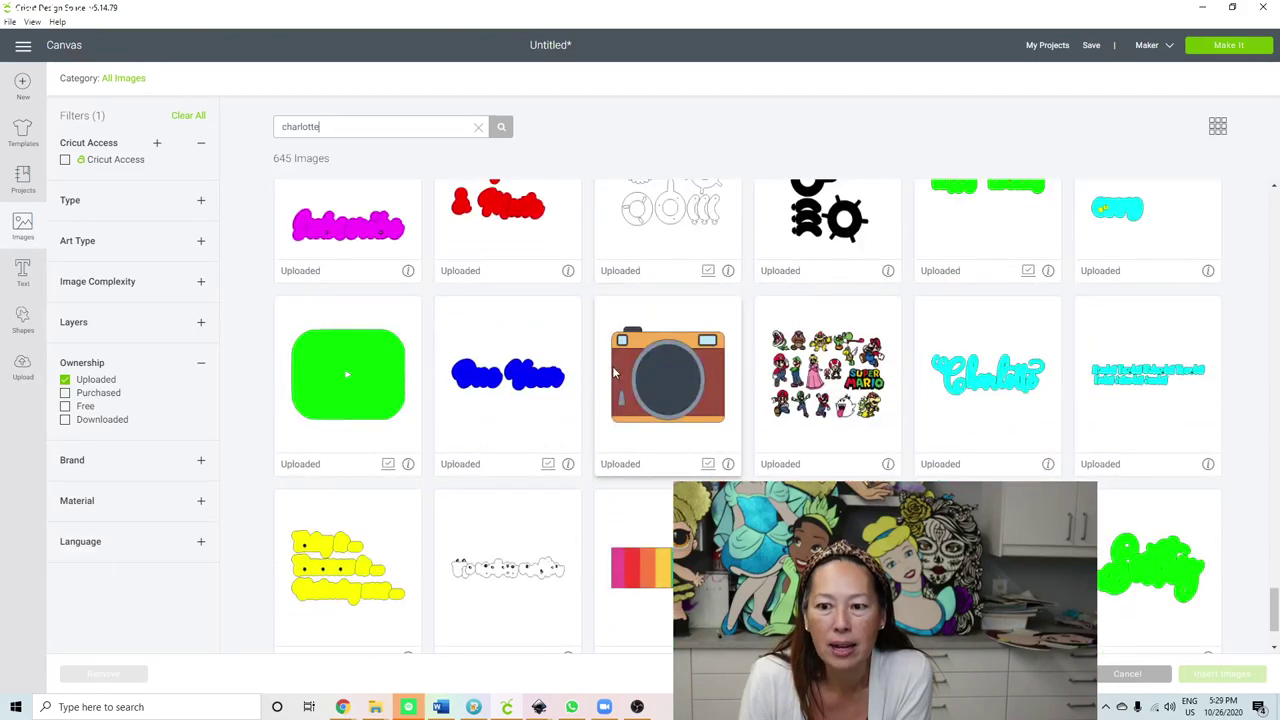
left_click(997, 387)
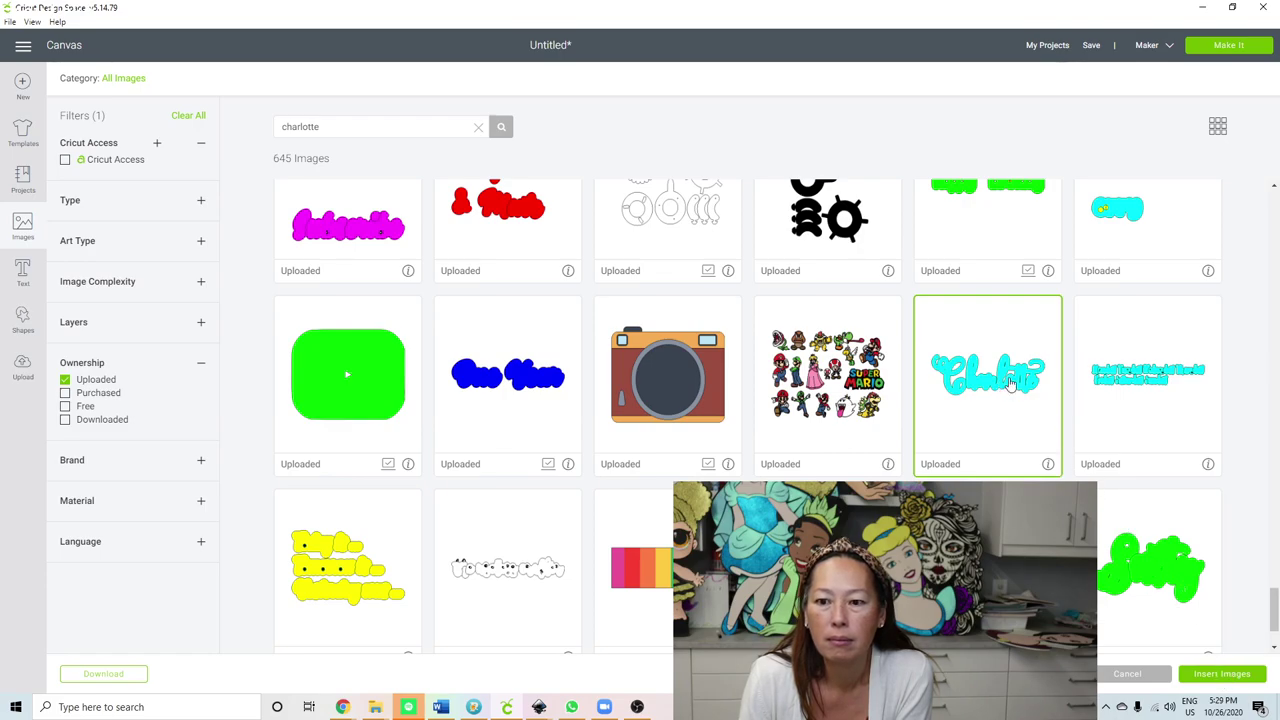
double_click(997, 375)
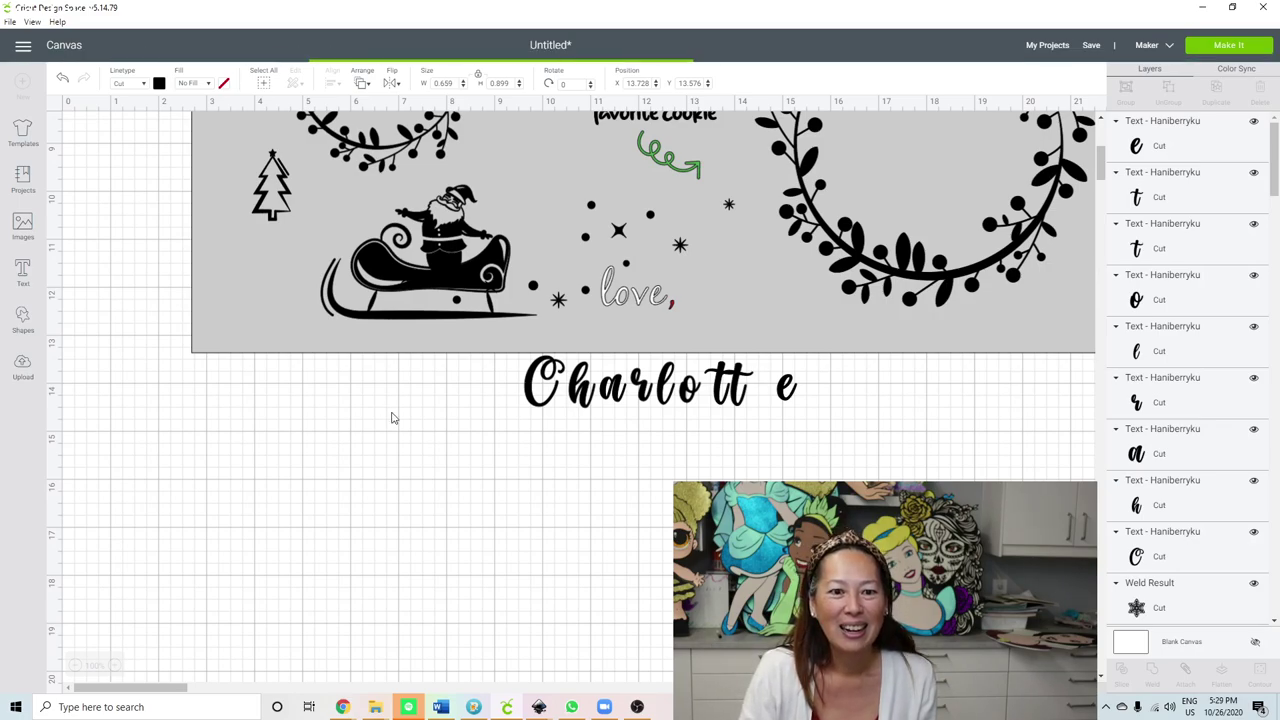
Step: Move the inserted name design, together with the letter a of the small name, to about X 0.89, Y 7.94
scroll(392, 418, "up", 1)
scroll(392, 418, "up", 2)
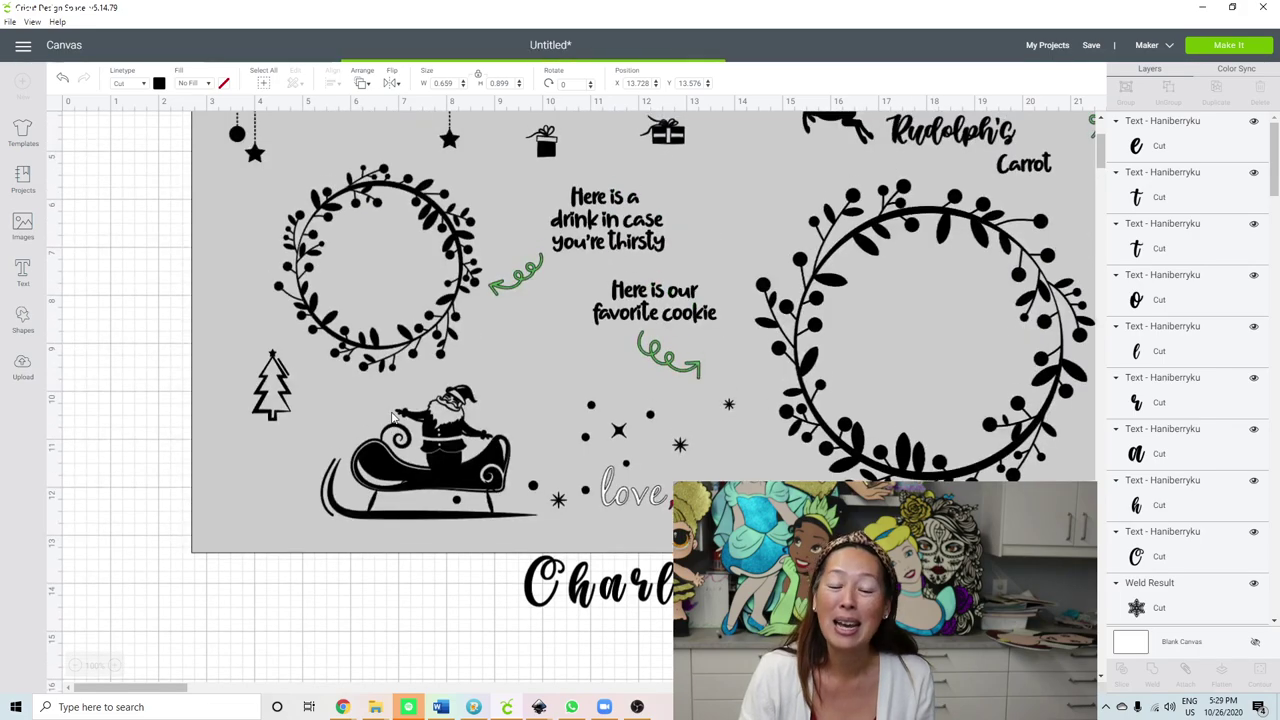
left_click(625, 595)
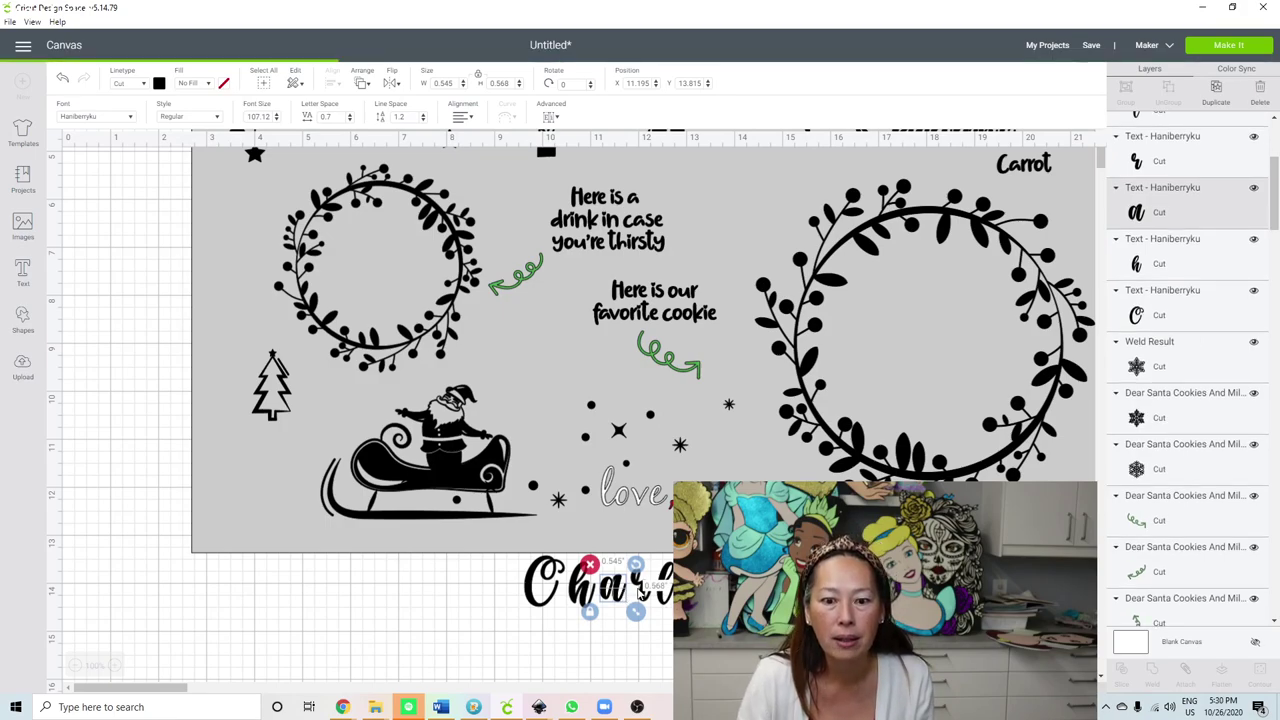
left_click_drag(645, 595, 940, 468)
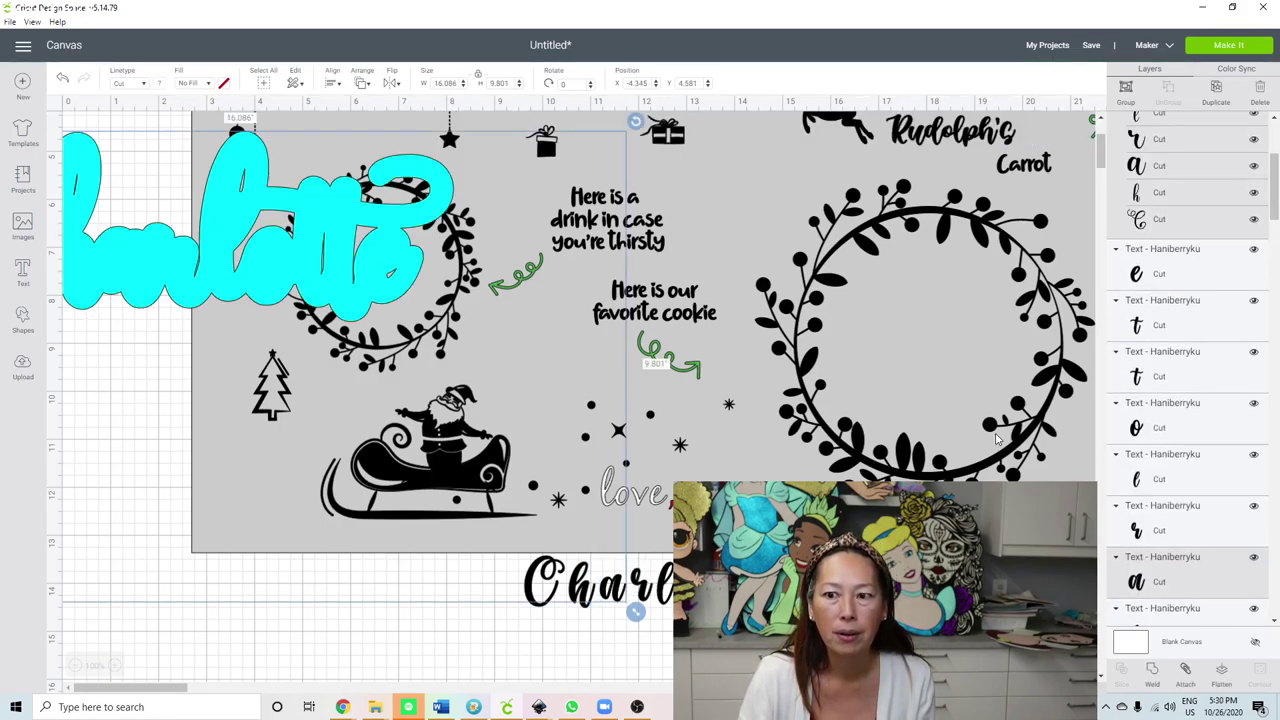
left_click_drag(372, 277, 546, 430)
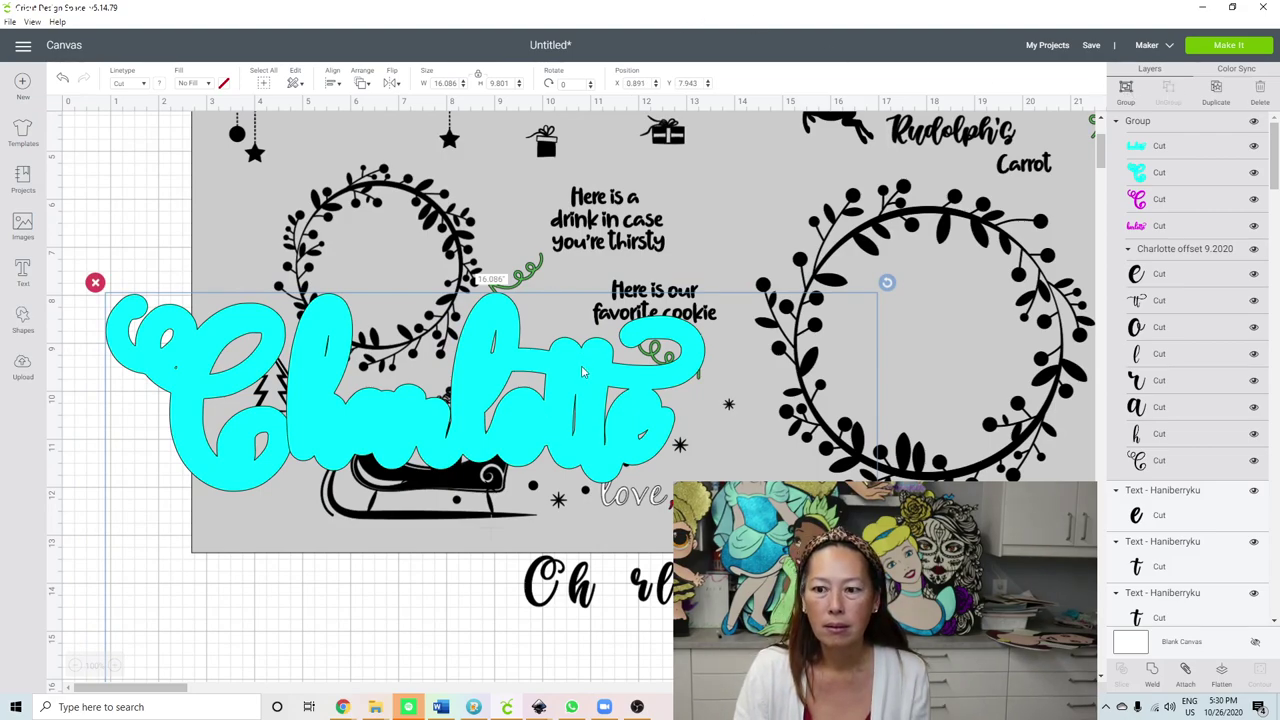
Step: Weld the black letters of the inserted name design and delete its cyan and magenta offset layers
left_click(1224, 251)
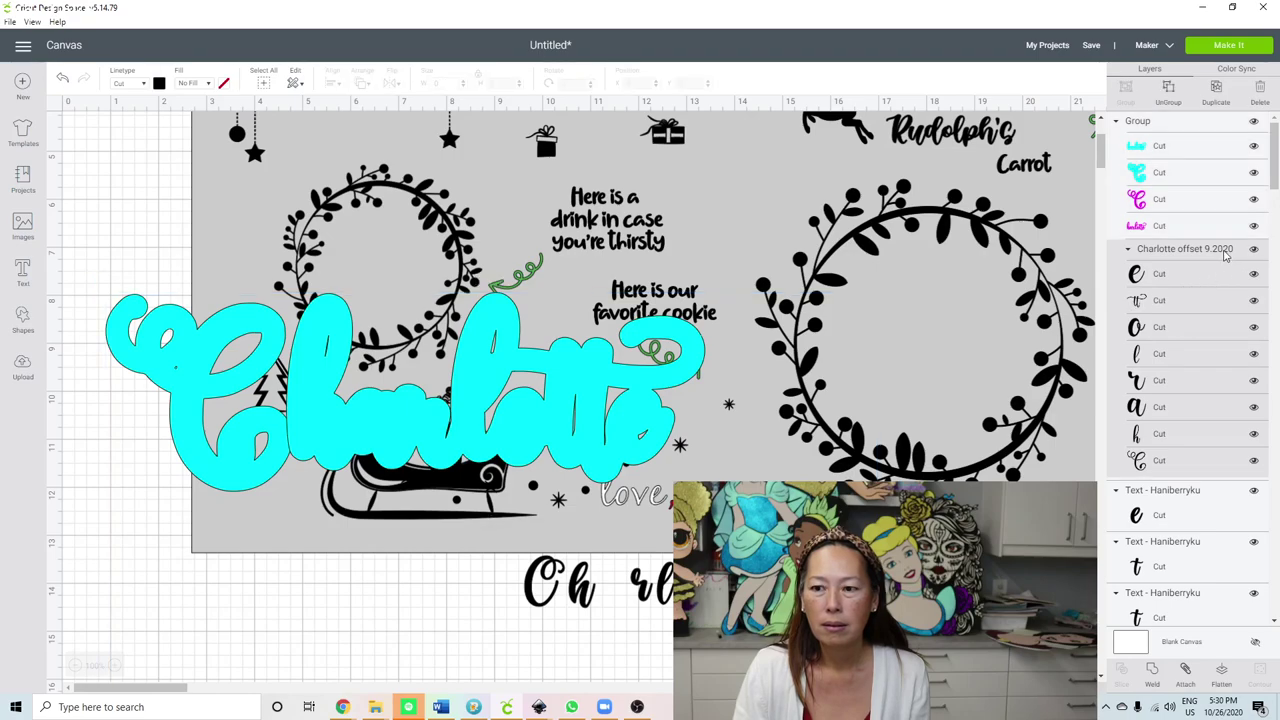
left_click(1163, 676)
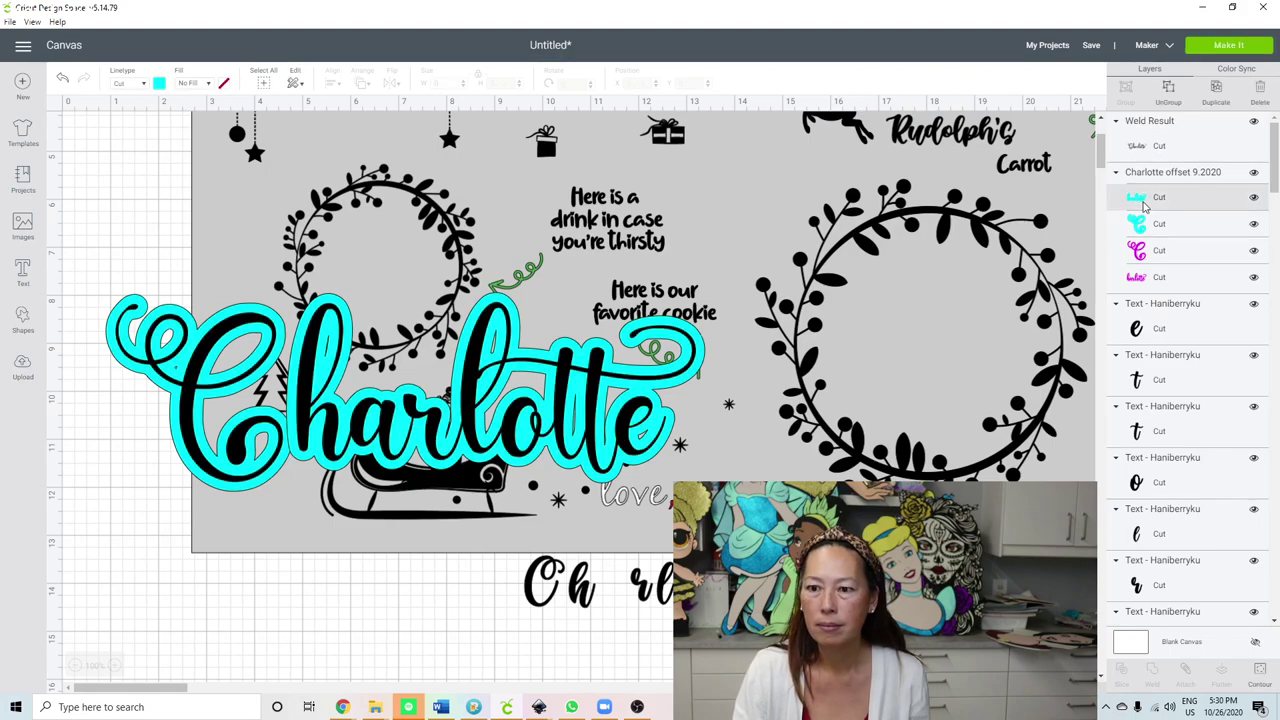
left_click_drag(1145, 205, 1147, 203)
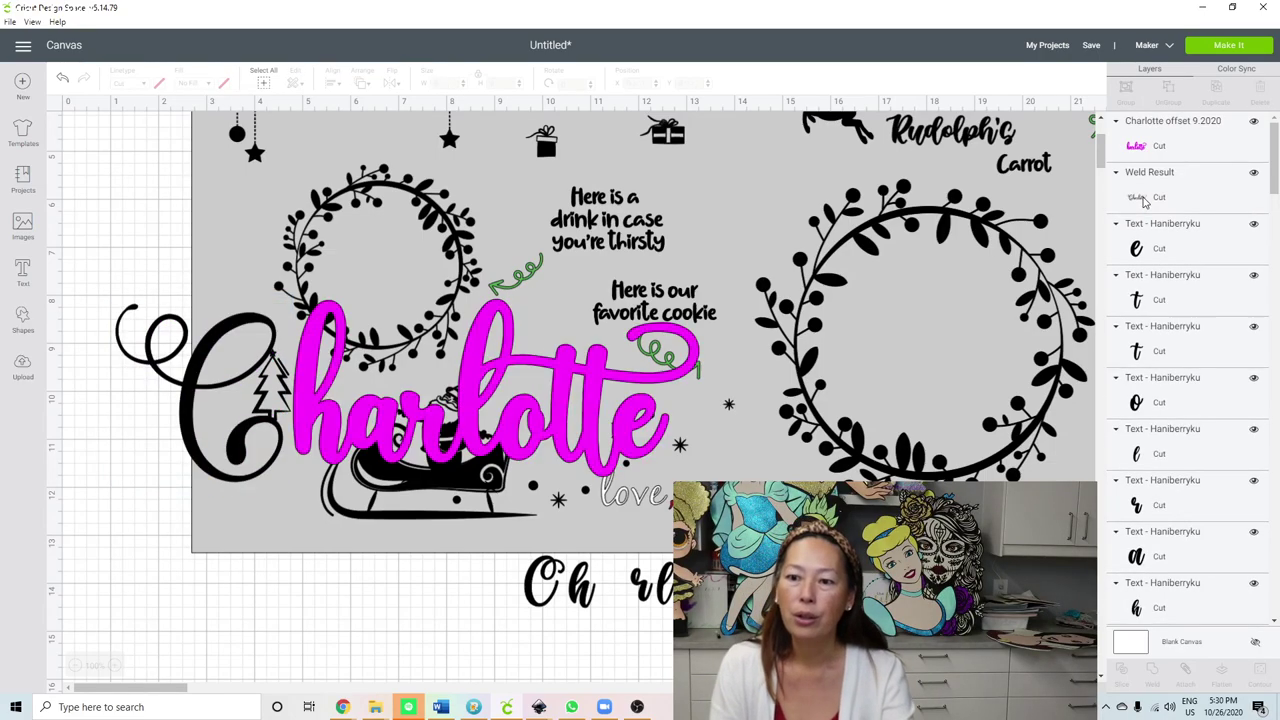
left_click(1152, 150)
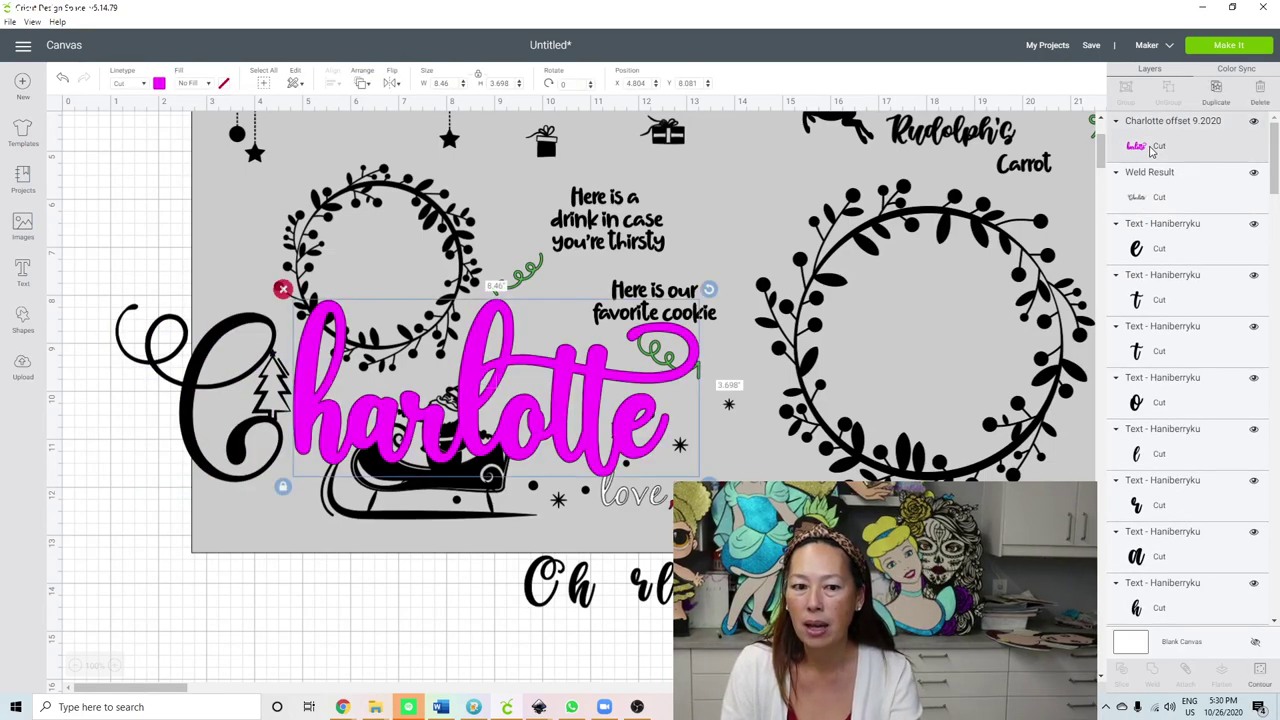
key("Delete")
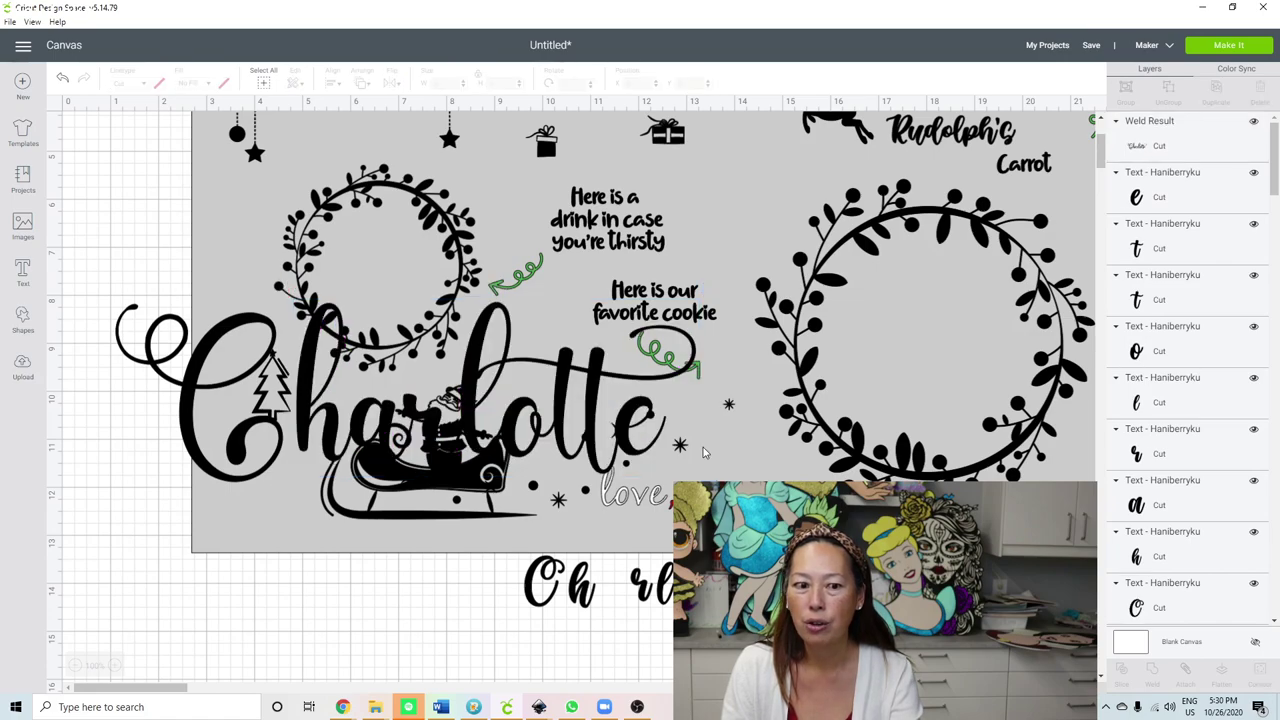
Step: Move the large welded name below the rectangle and the small name, to about X 2.5, Y 15.26
left_click(462, 402)
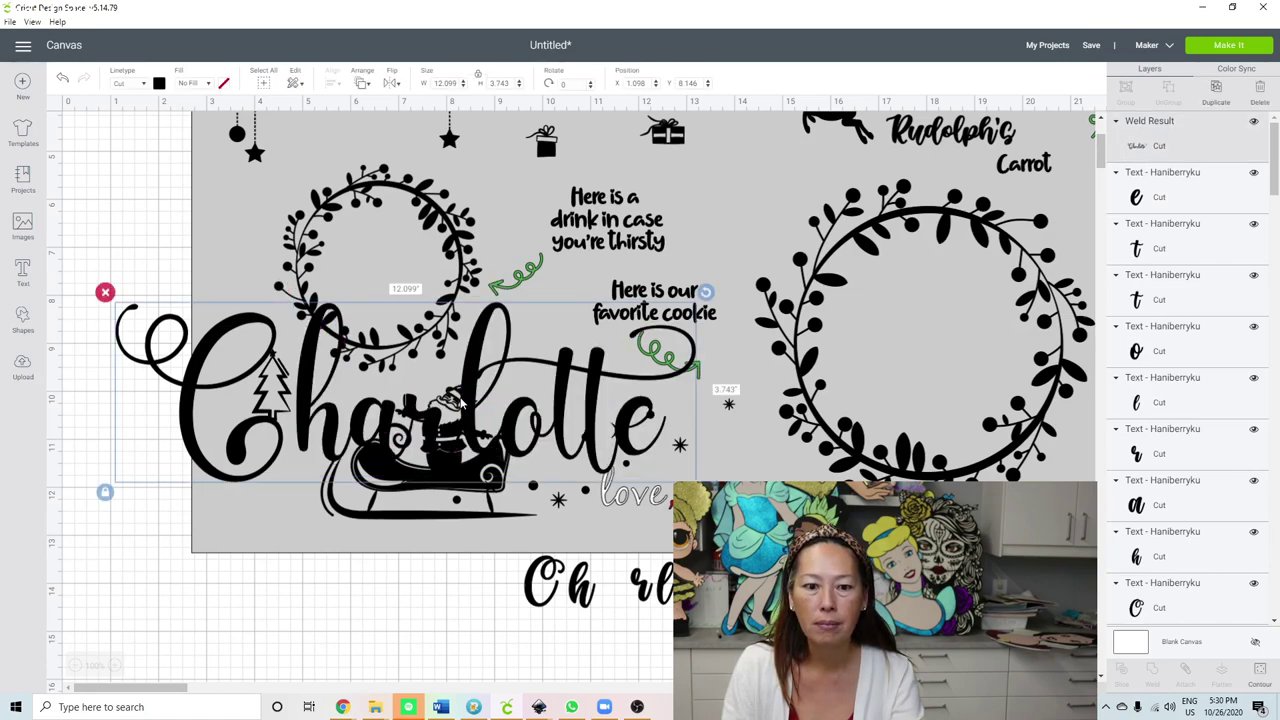
left_click_drag(473, 440, 514, 631)
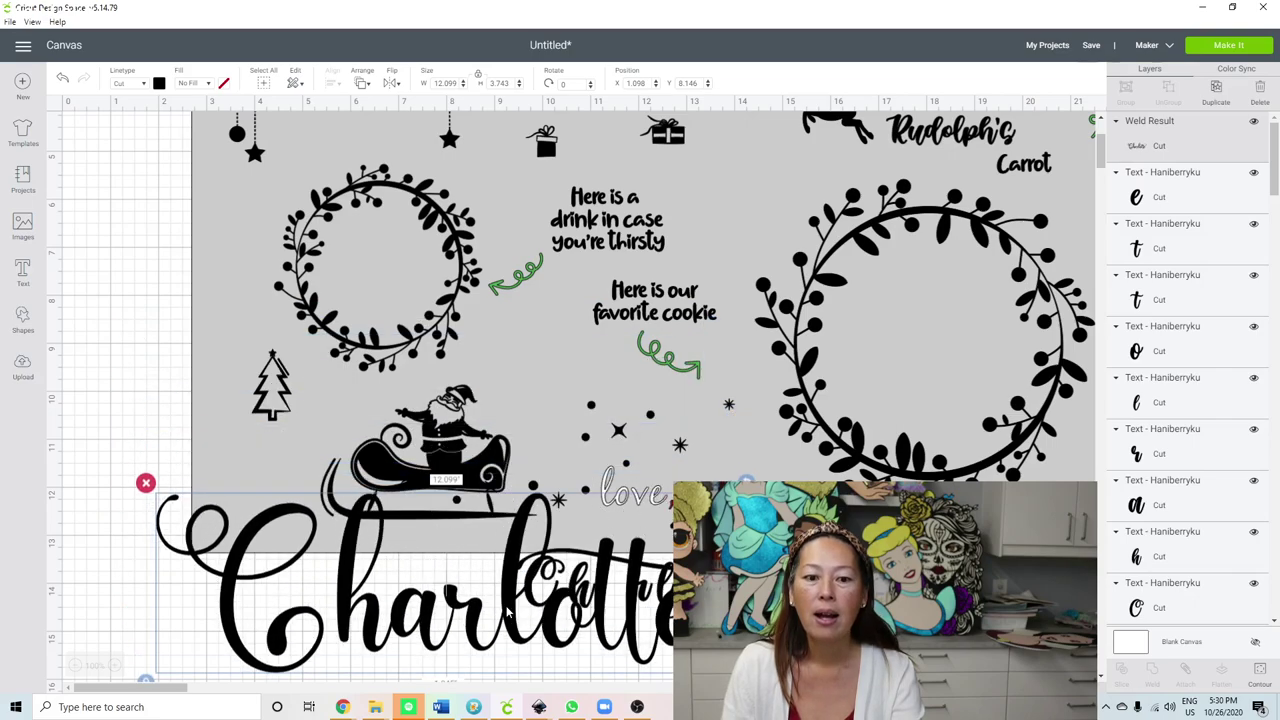
scroll(508, 520, "down", 3)
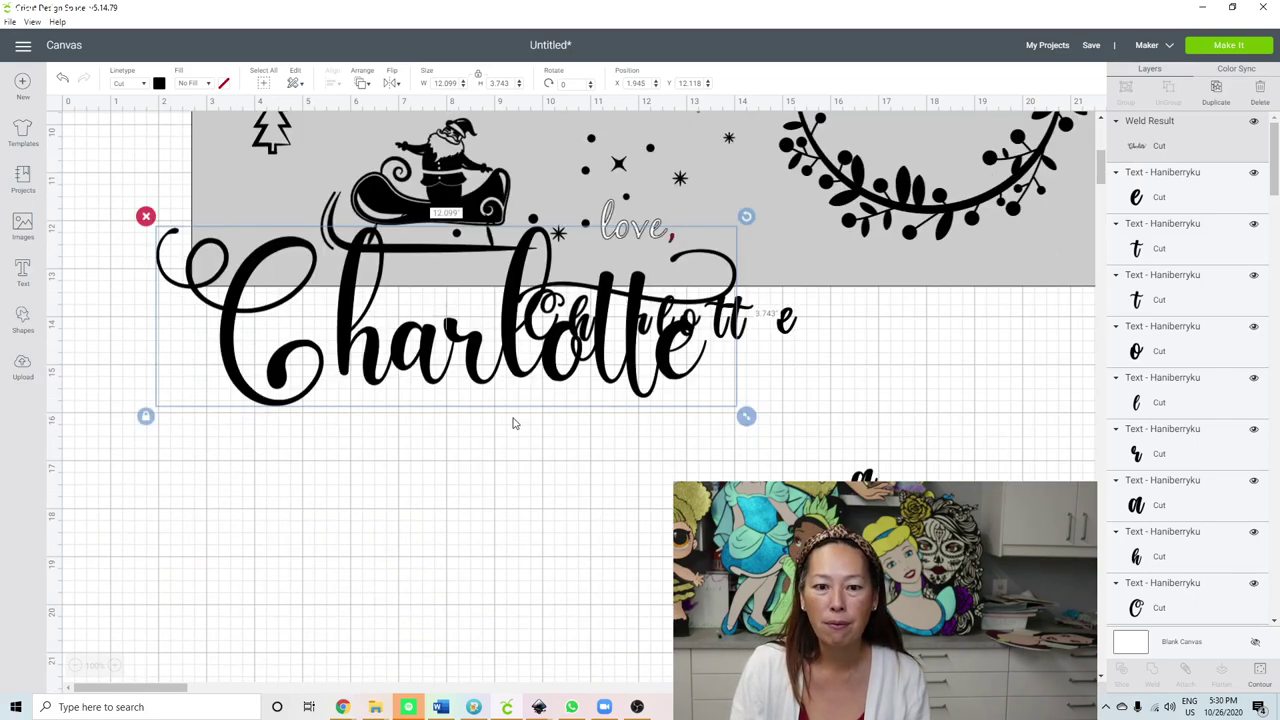
left_click_drag(510, 345, 534, 541)
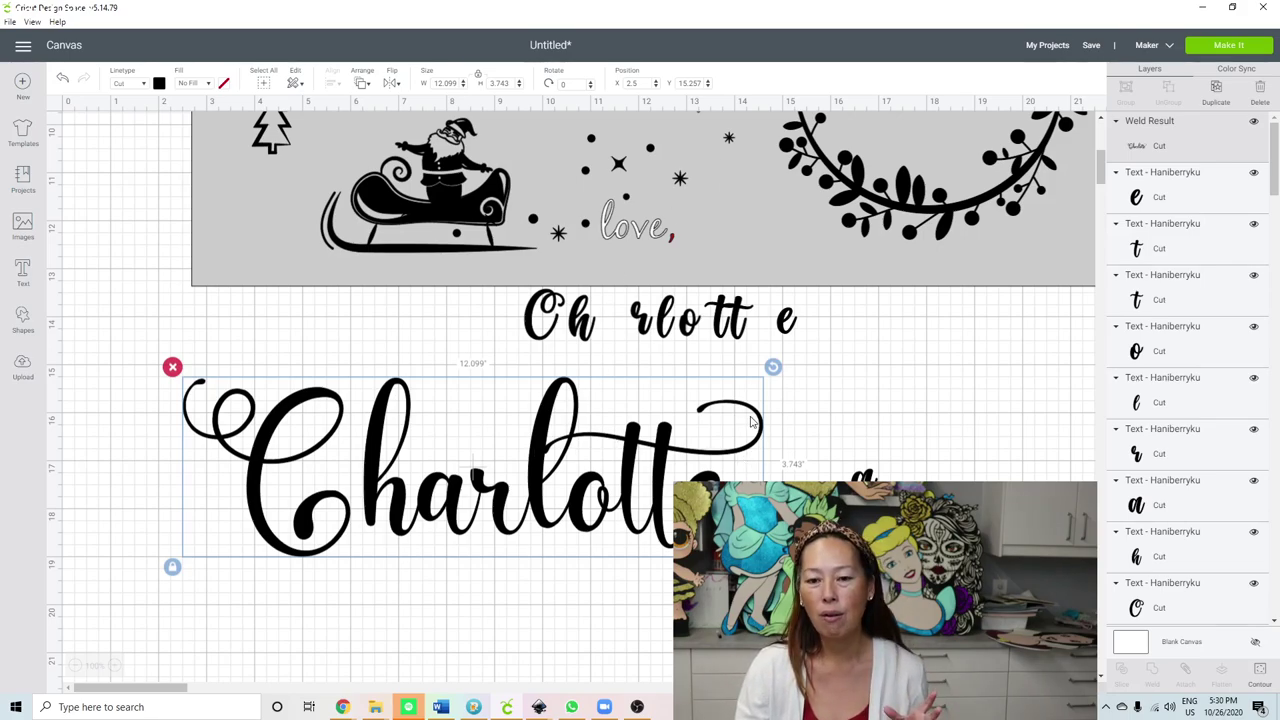
Step: Delete all the separate text letters of the small name, including the loose letter a
left_click_drag(735, 321, 763, 320)
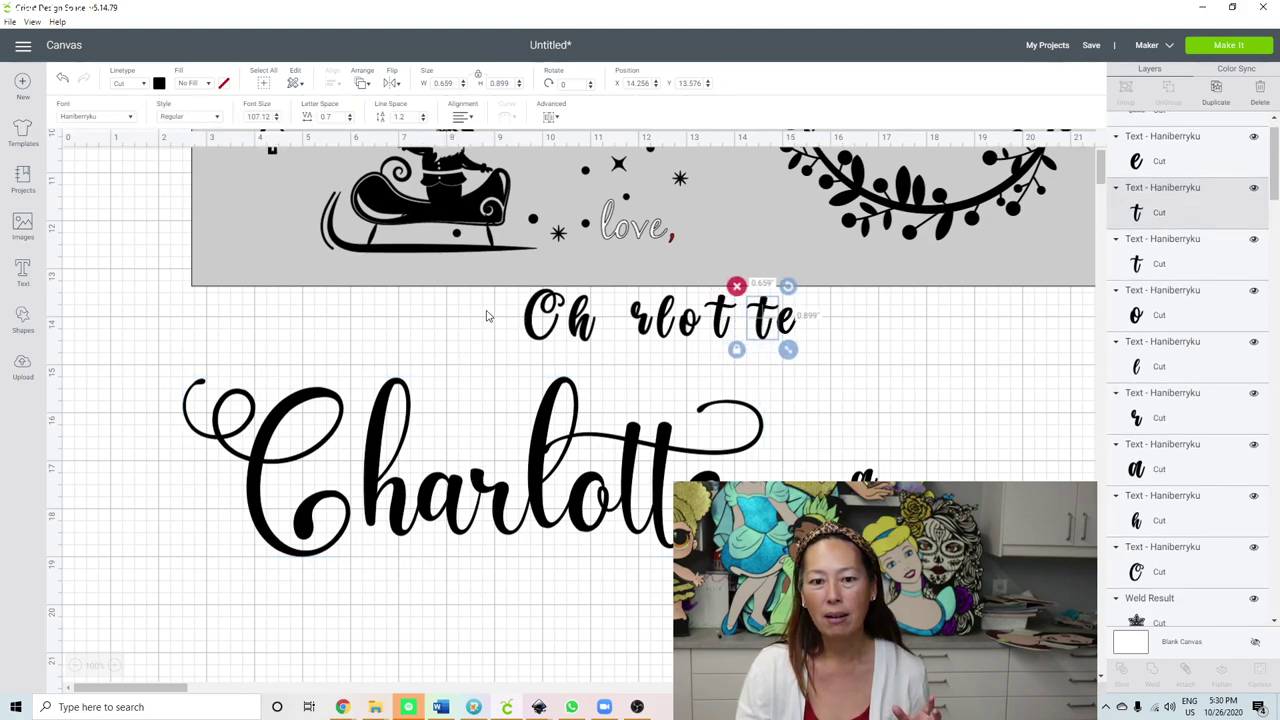
left_click(750, 344)
left_click_drag(484, 306, 852, 349)
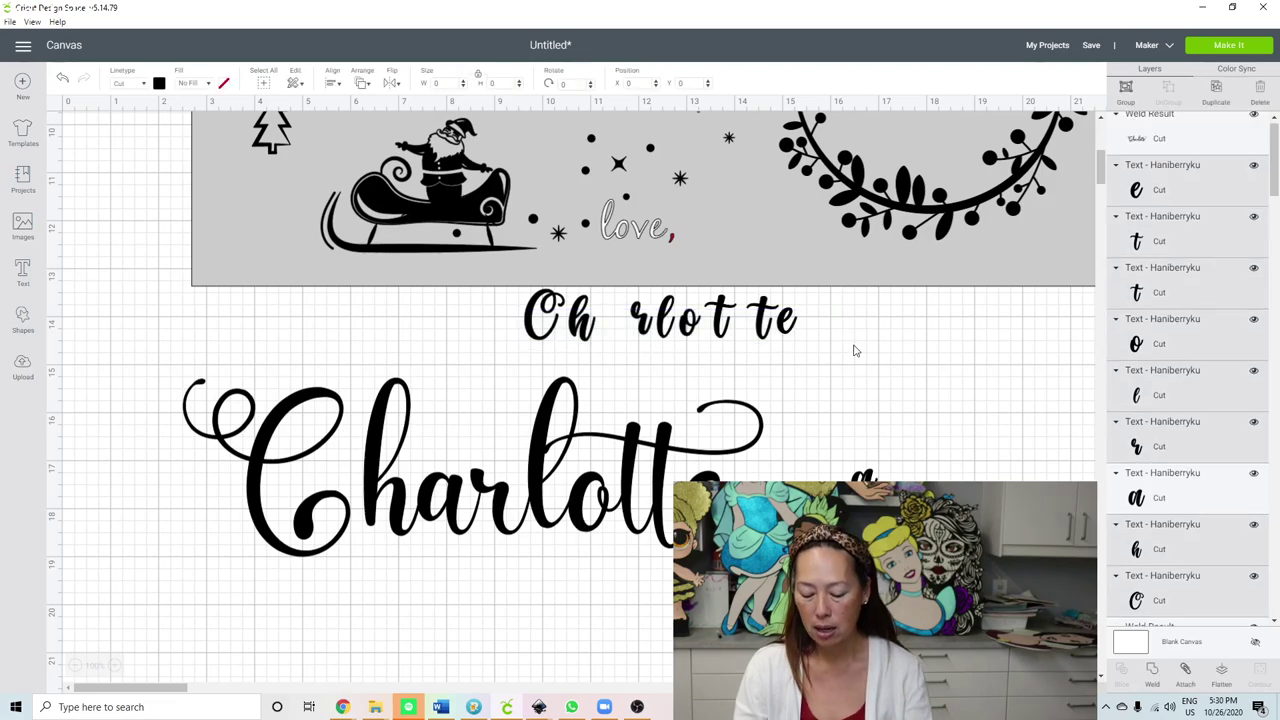
key("Delete")
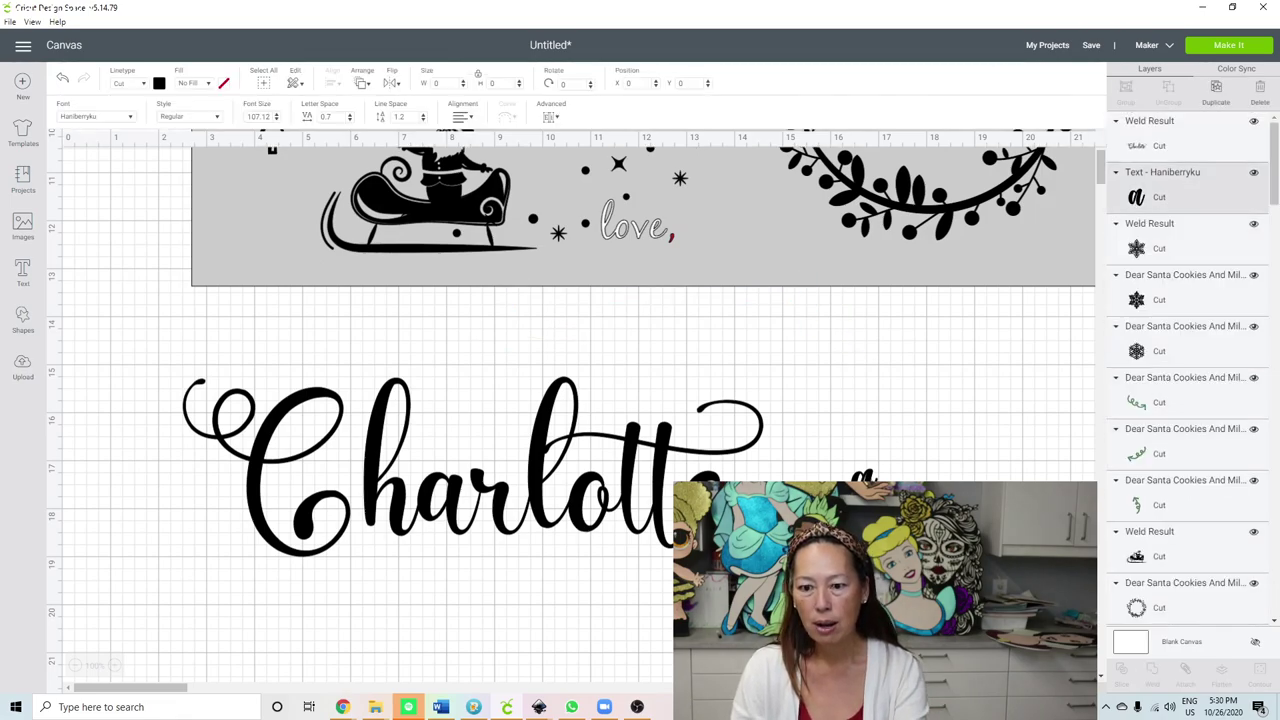
key("Delete")
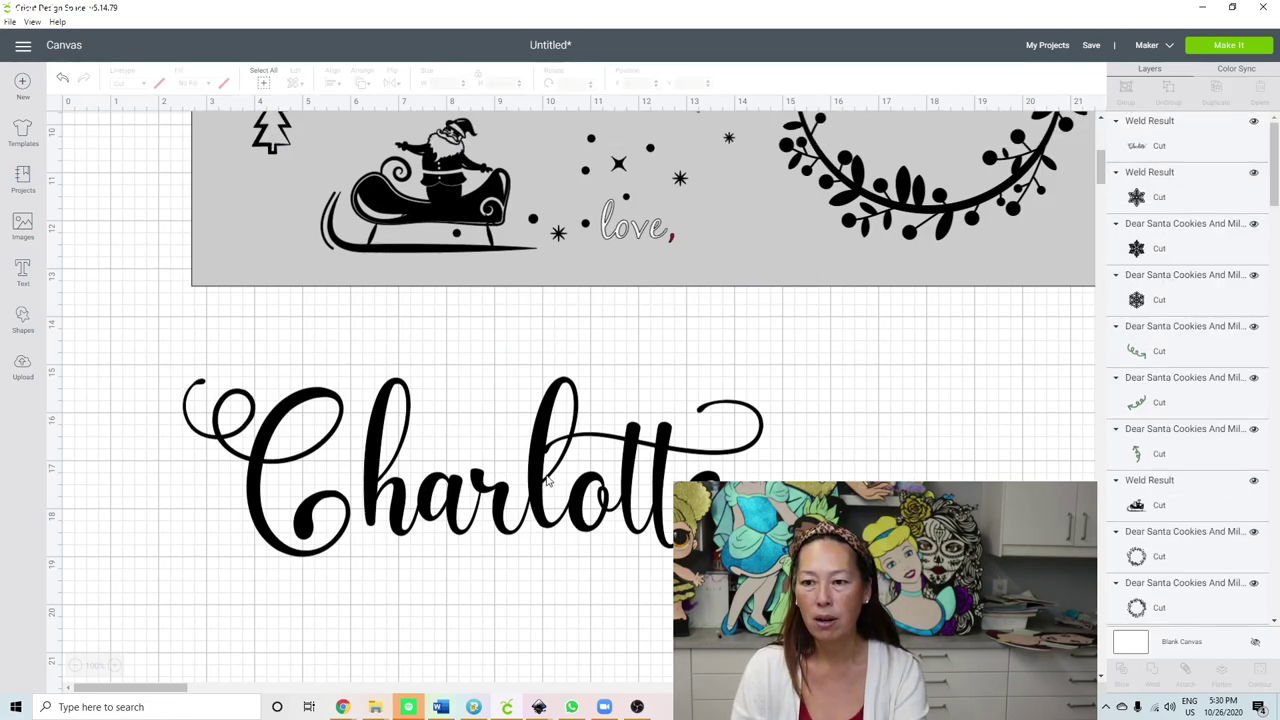
Step: Shrink the welded name to about 3.81 by 1.18 inches and place it beside "love," at about X 12.57, Y 11.51
left_click(547, 480)
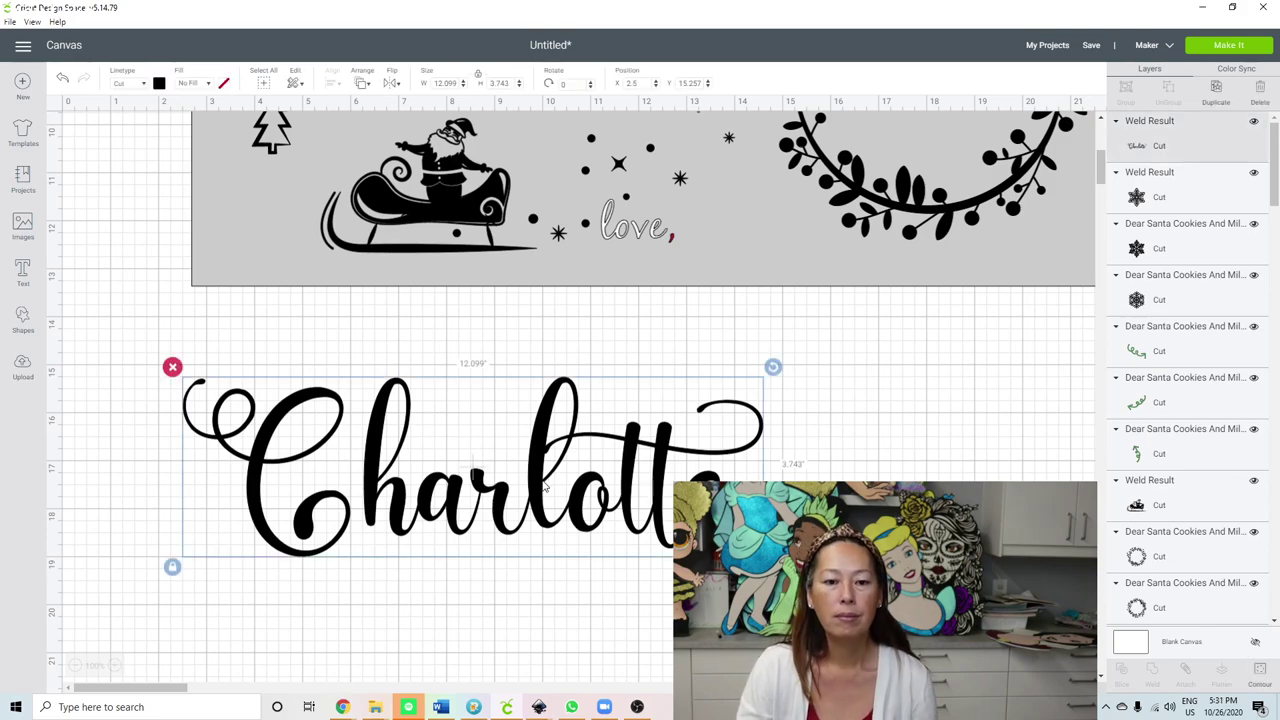
left_click_drag(653, 510, 334, 421)
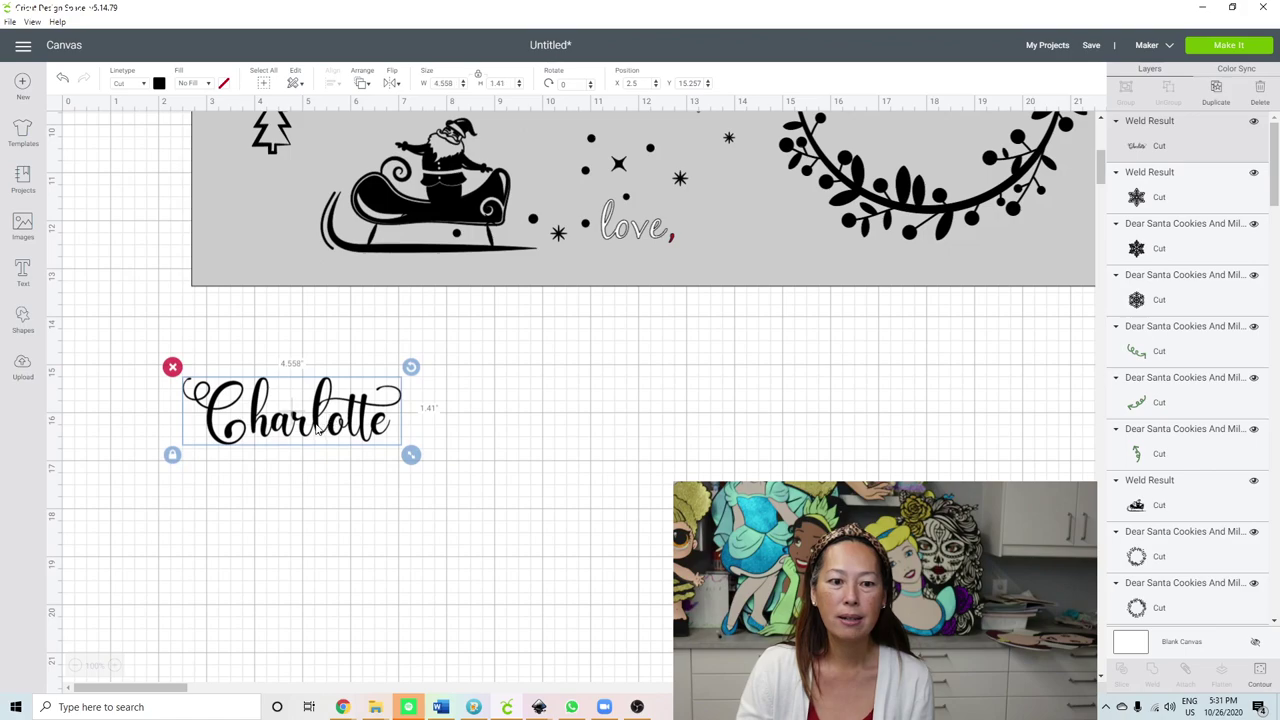
left_click_drag(395, 385, 818, 245)
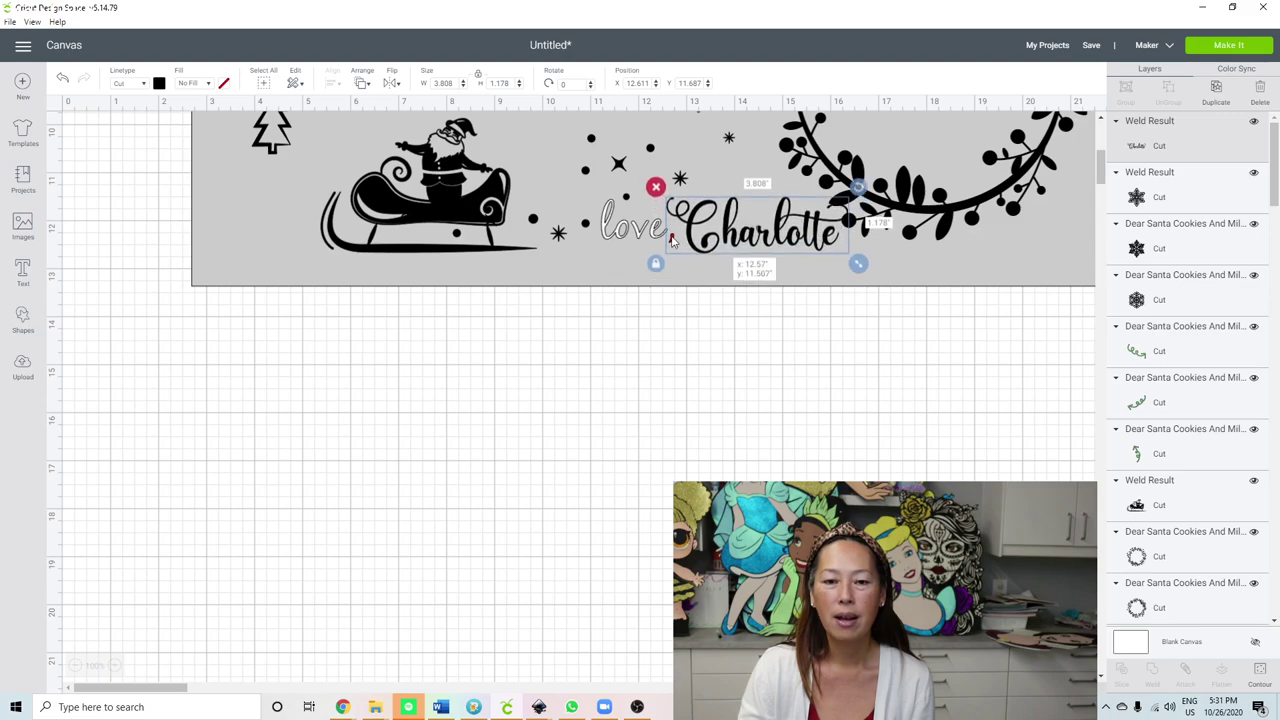
left_click_drag(675, 240, 675, 240)
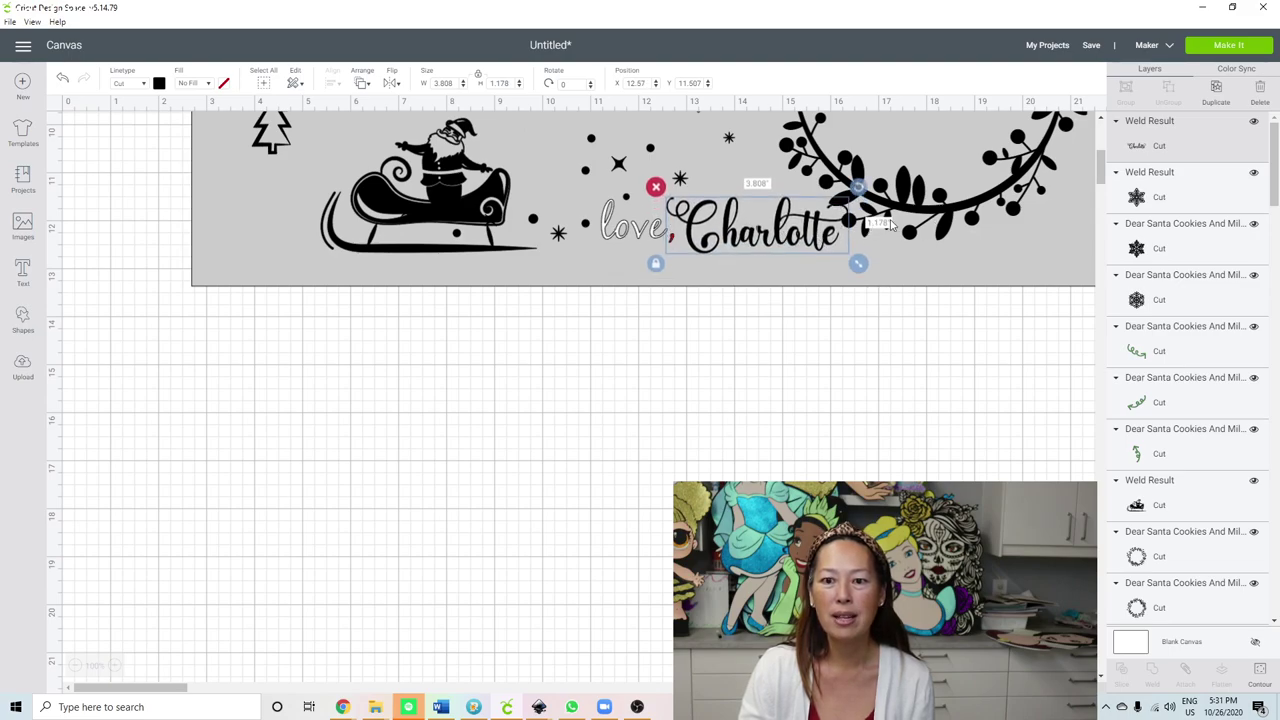
Step: Enlarge the wide gift box to about 1.54 by 0.98 inches and move it to about X 12.88, Y 5.05
scroll(523, 354, "up", 5)
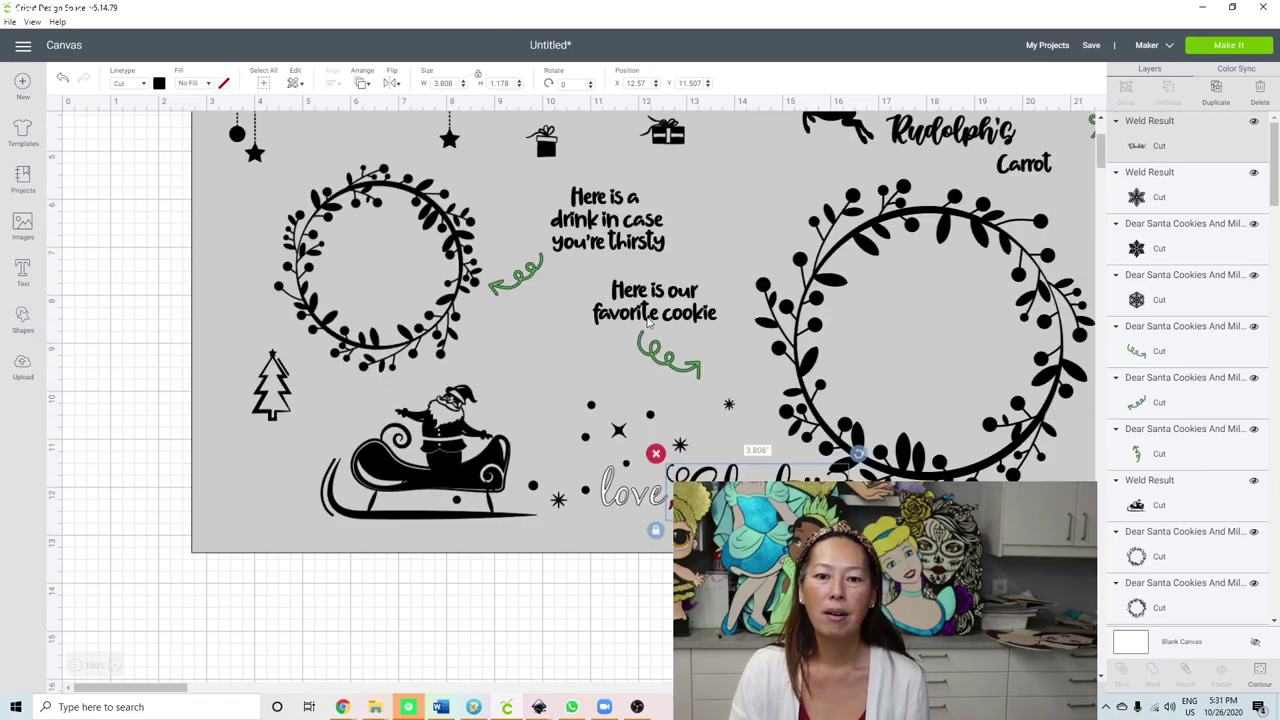
scroll(725, 385, "up", 3)
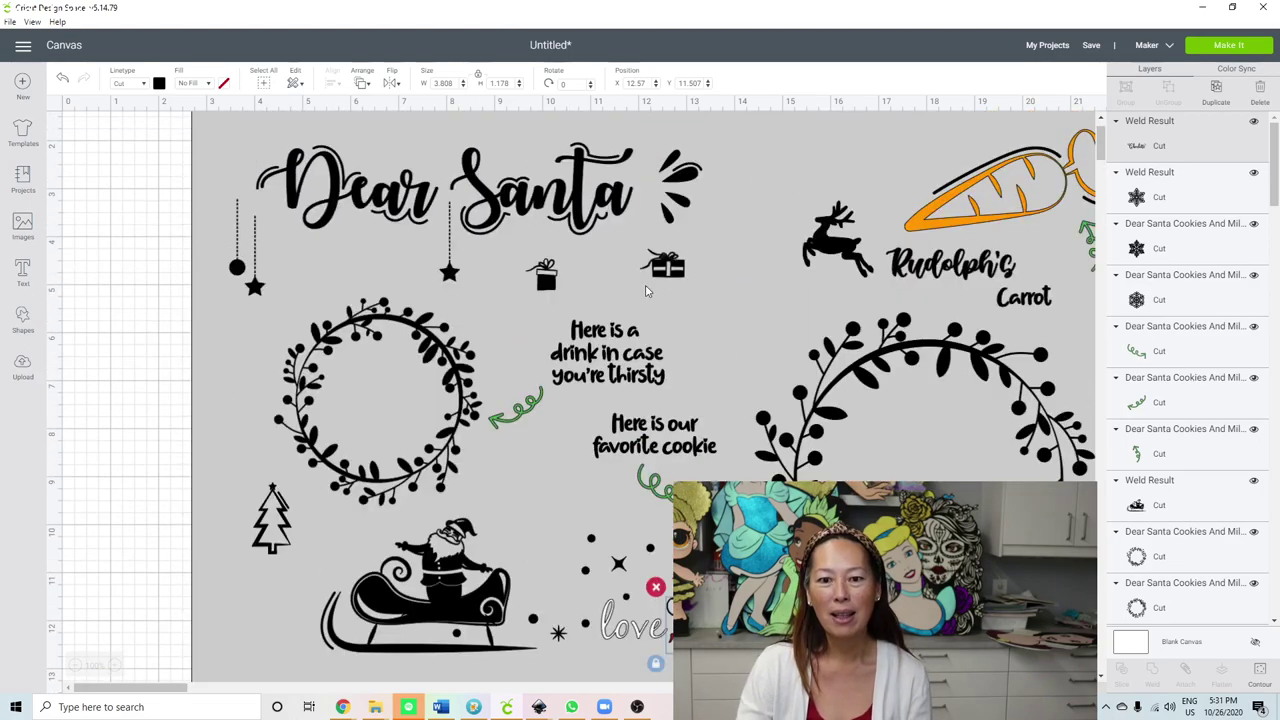
left_click(664, 268)
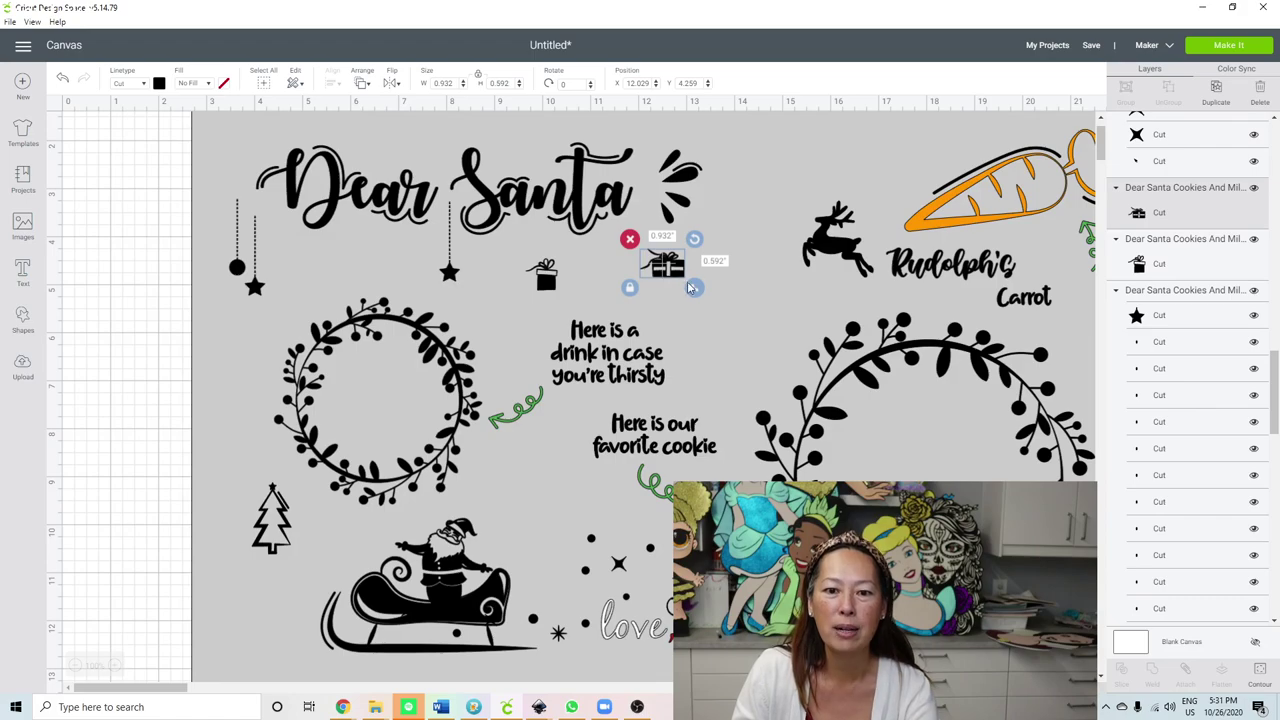
left_click_drag(694, 289, 723, 306)
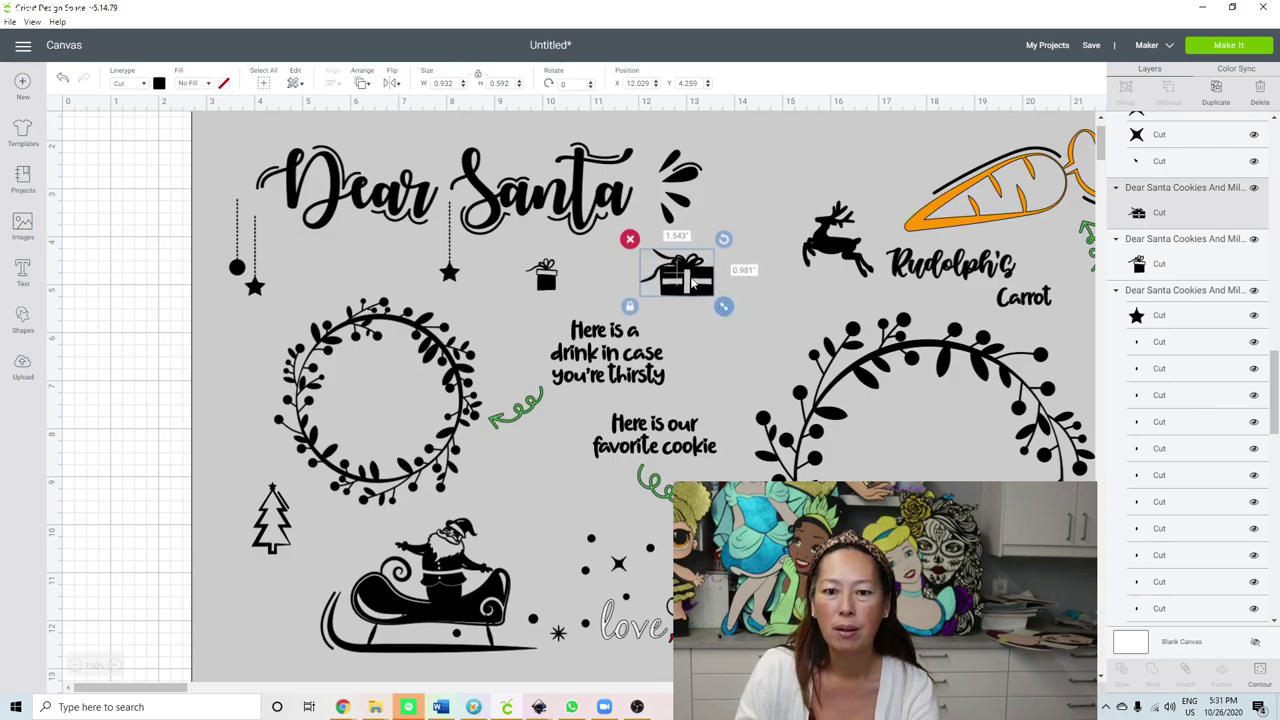
left_click(702, 305)
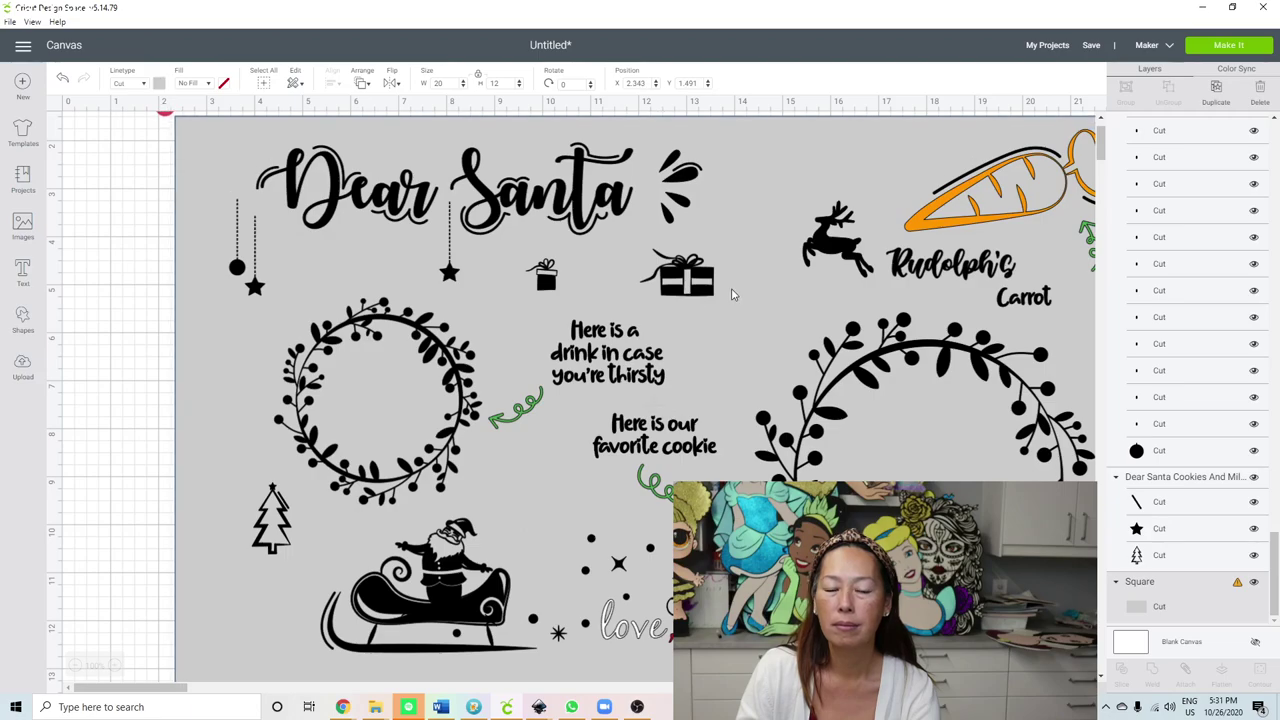
left_click(688, 279)
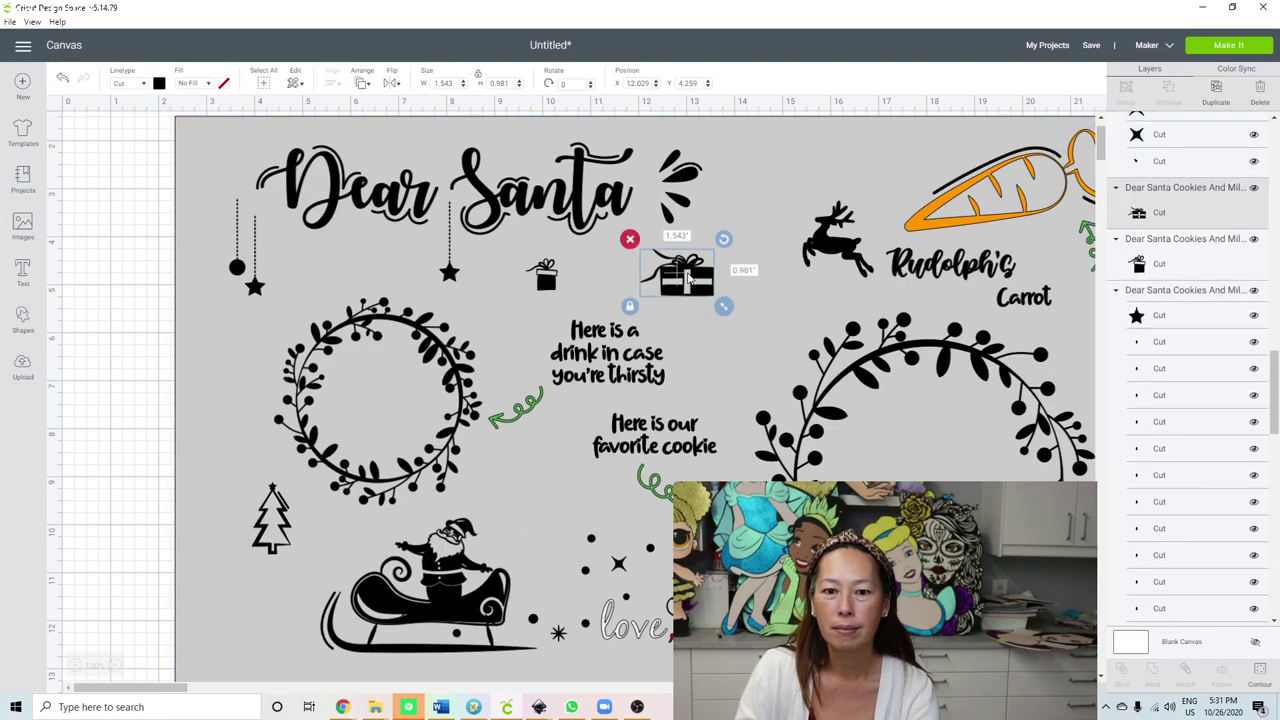
left_click_drag(695, 285, 736, 323)
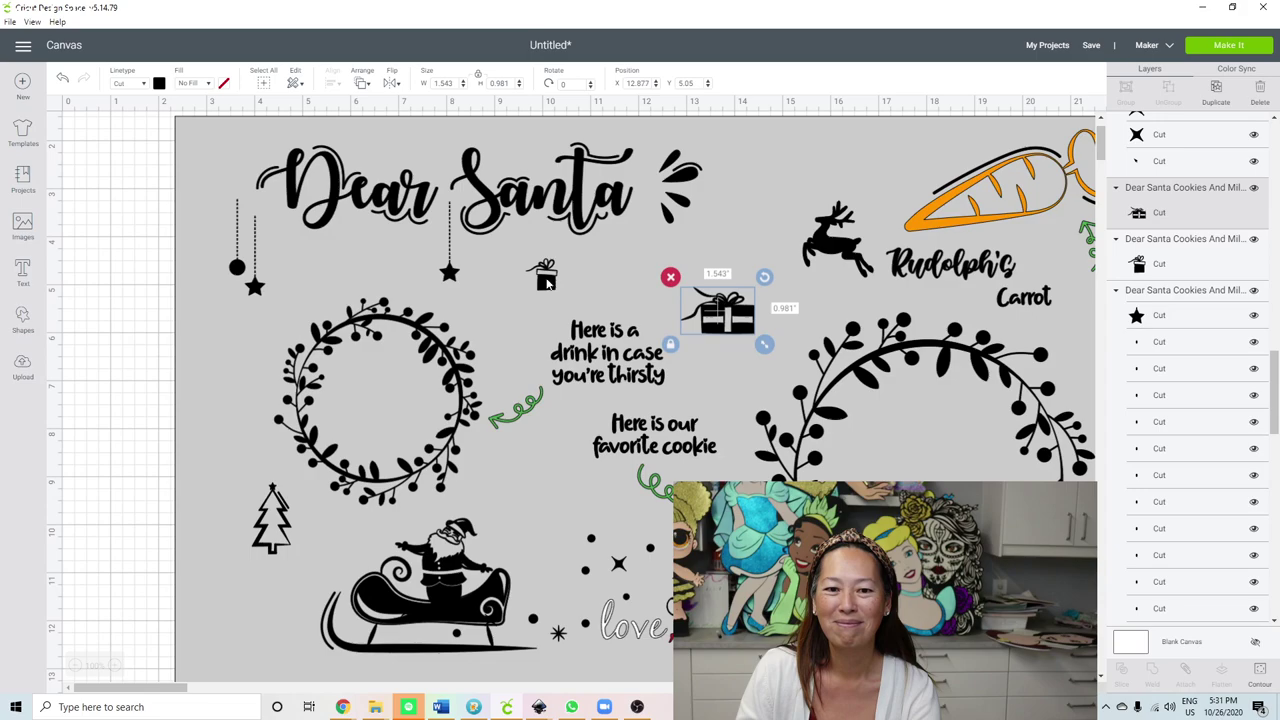
Step: Enlarge the small square gift box to about 1.18 by 1.18 inches and move it to about X 9.26, Y 4.34
left_click(545, 280)
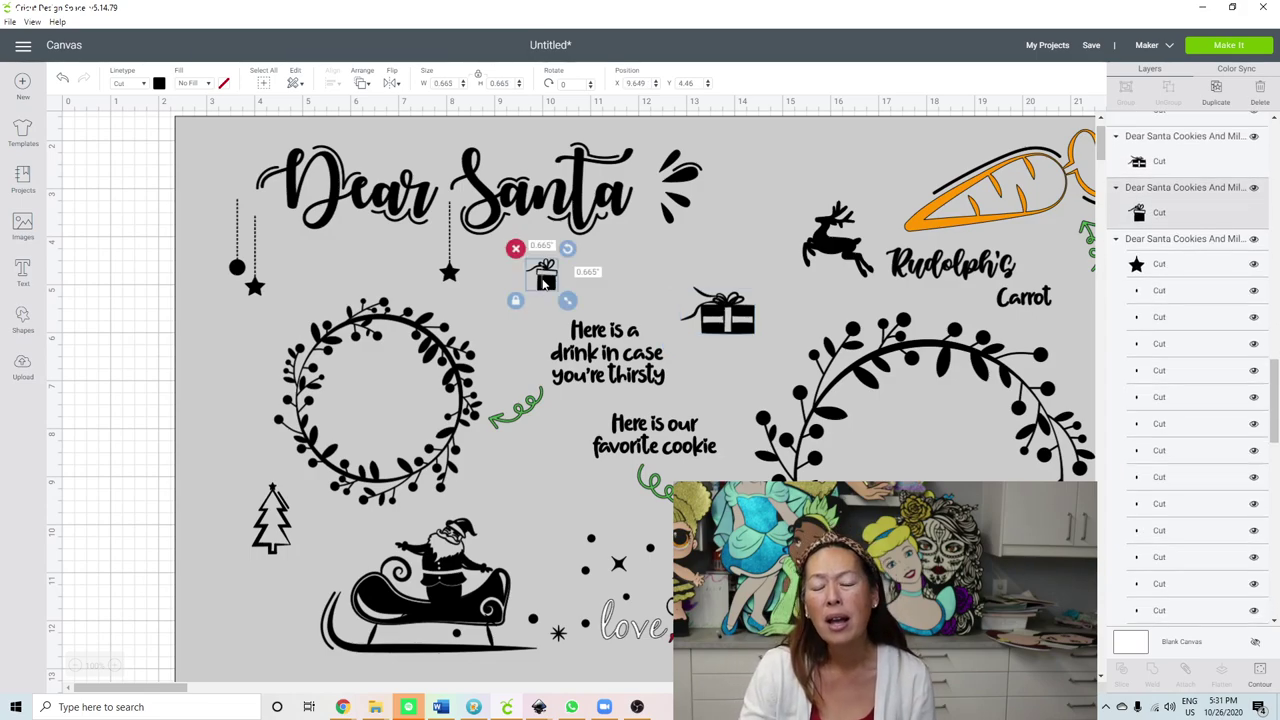
mouse_move(565, 299)
left_mouse_down()
mouse_move(586, 320)
mouse_move(575, 306)
left_mouse_up()
left_click(560, 302)
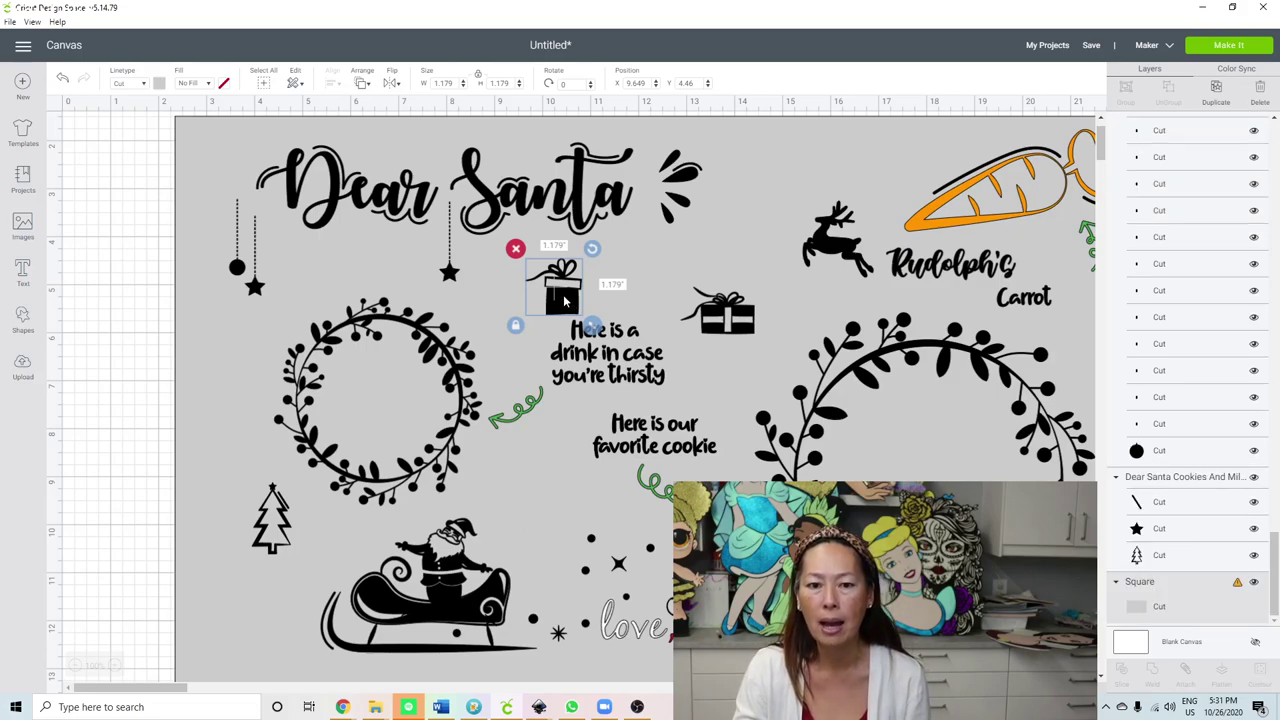
left_click_drag(557, 302, 539, 296)
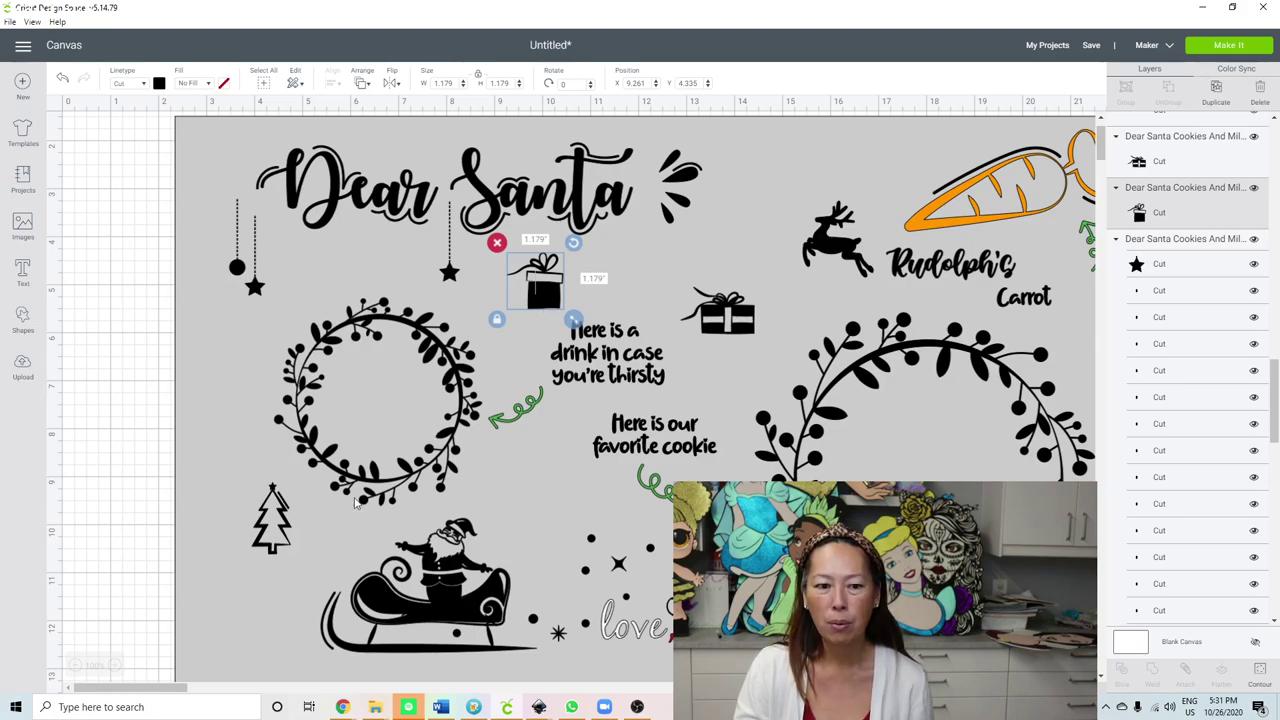
Step: Enlarge the Christmas tree to about 1.2 by 2.17 inches and move it to about X 2.78, Y 8.36
left_click(267, 527)
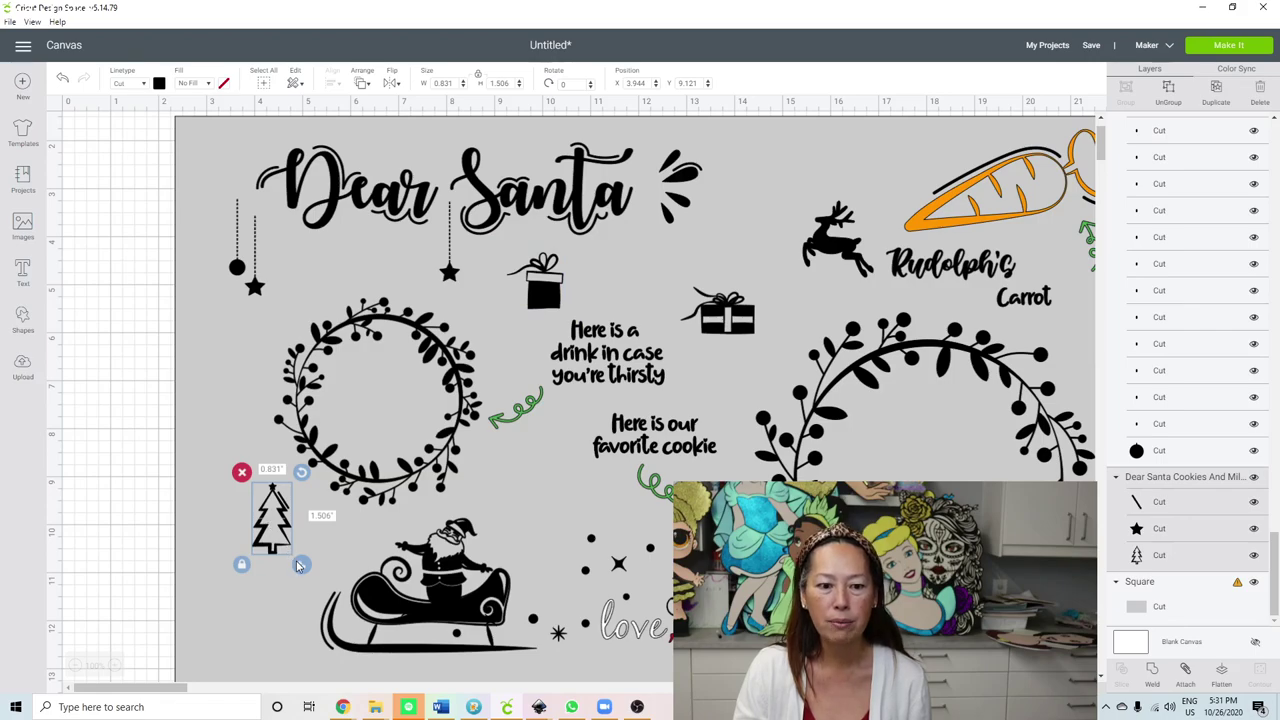
left_click_drag(301, 565, 318, 596)
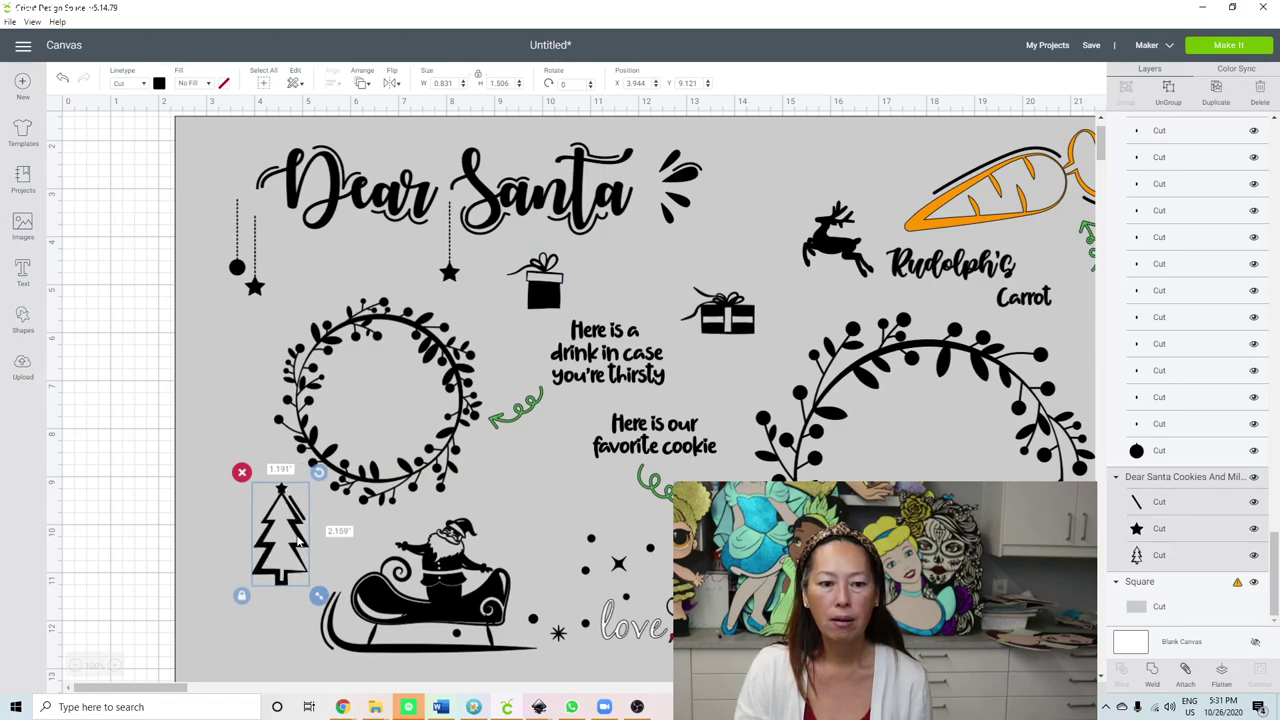
mouse_move(280, 533)
left_mouse_down()
mouse_move(256, 508)
mouse_move(290, 540)
mouse_move(280, 543)
left_mouse_up()
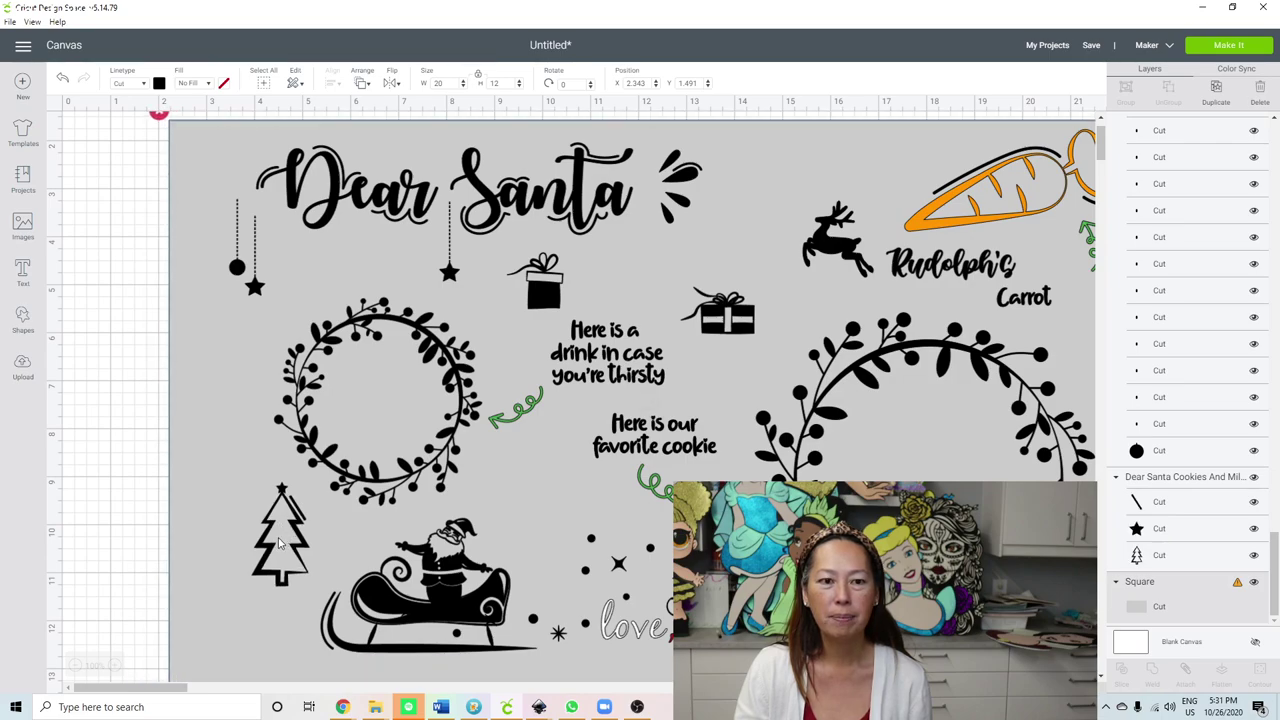
left_click(290, 537)
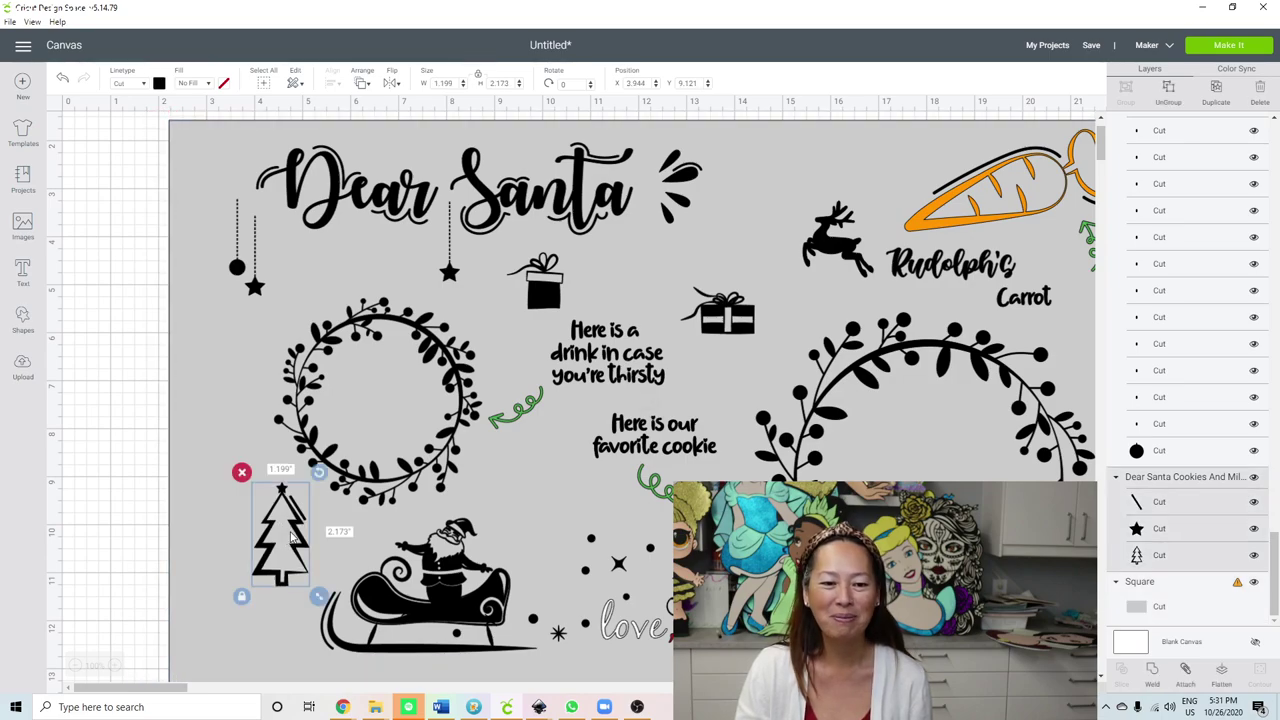
left_click_drag(292, 537, 236, 500)
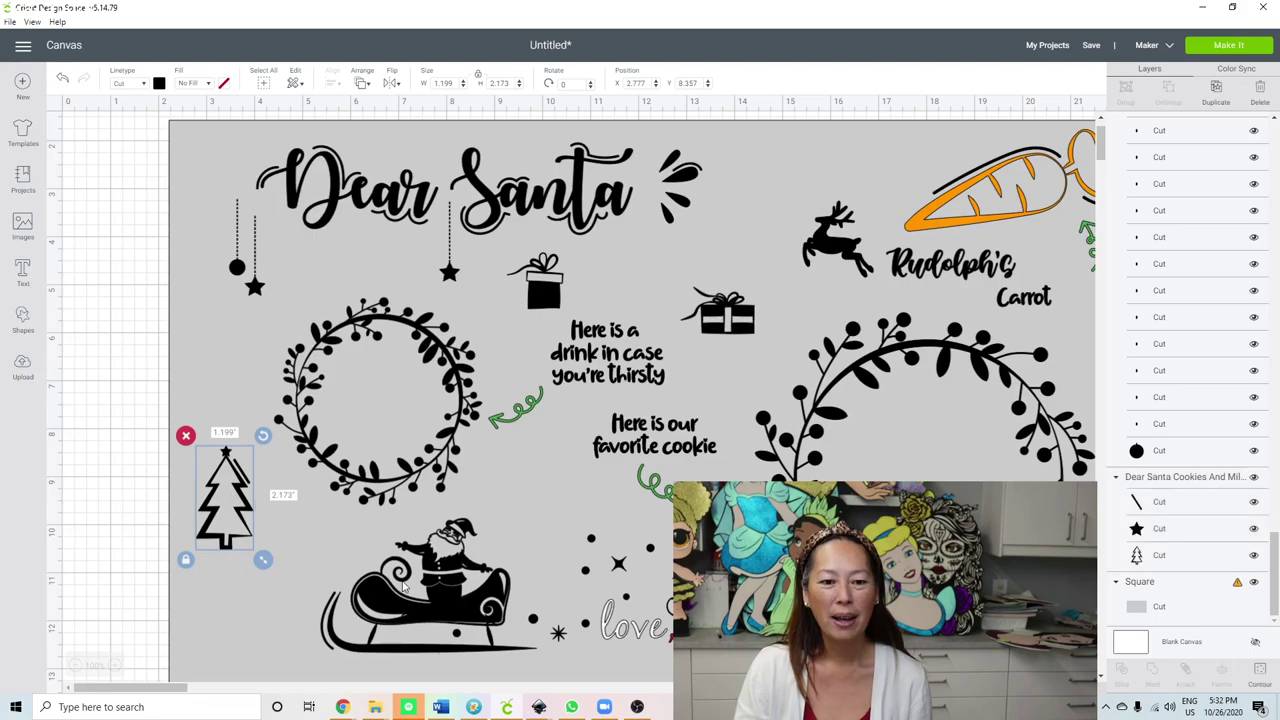
Step: Move Santa's sleigh beside the Christmas tree, to about X 3.4, Y 9.97
left_click(425, 590)
left_click_drag(380, 597, 339, 588)
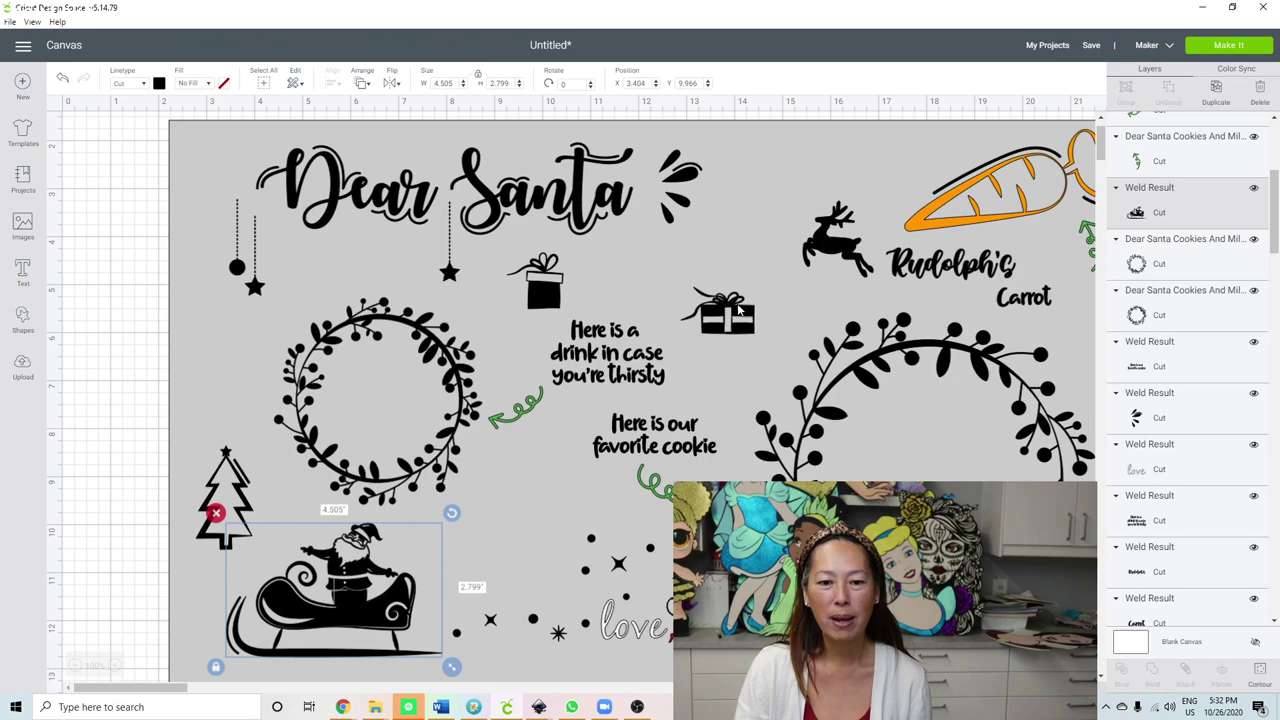
Step: Shrink the large snowflake to about 1.12 by 1.28 inches and place it in the rectangle's lower-right corner, about X 20.68, Y 12.05
left_click(76, 666)
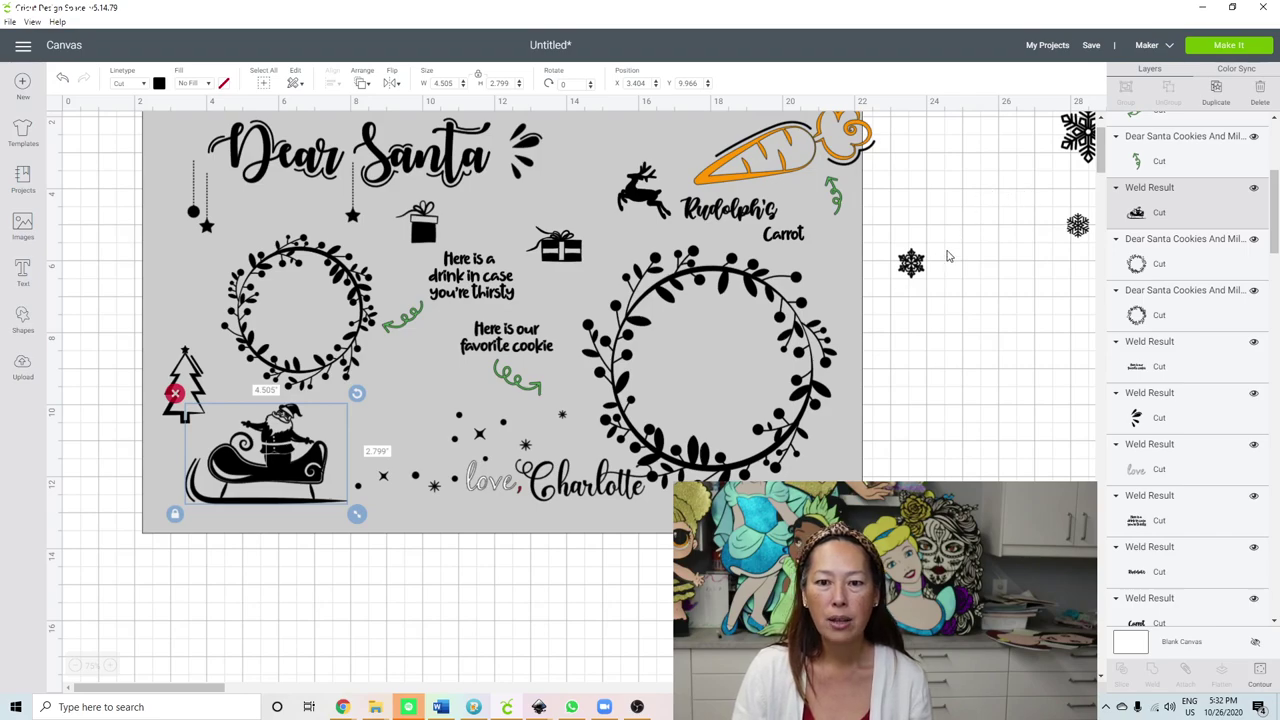
scroll(950, 255, "up", 1)
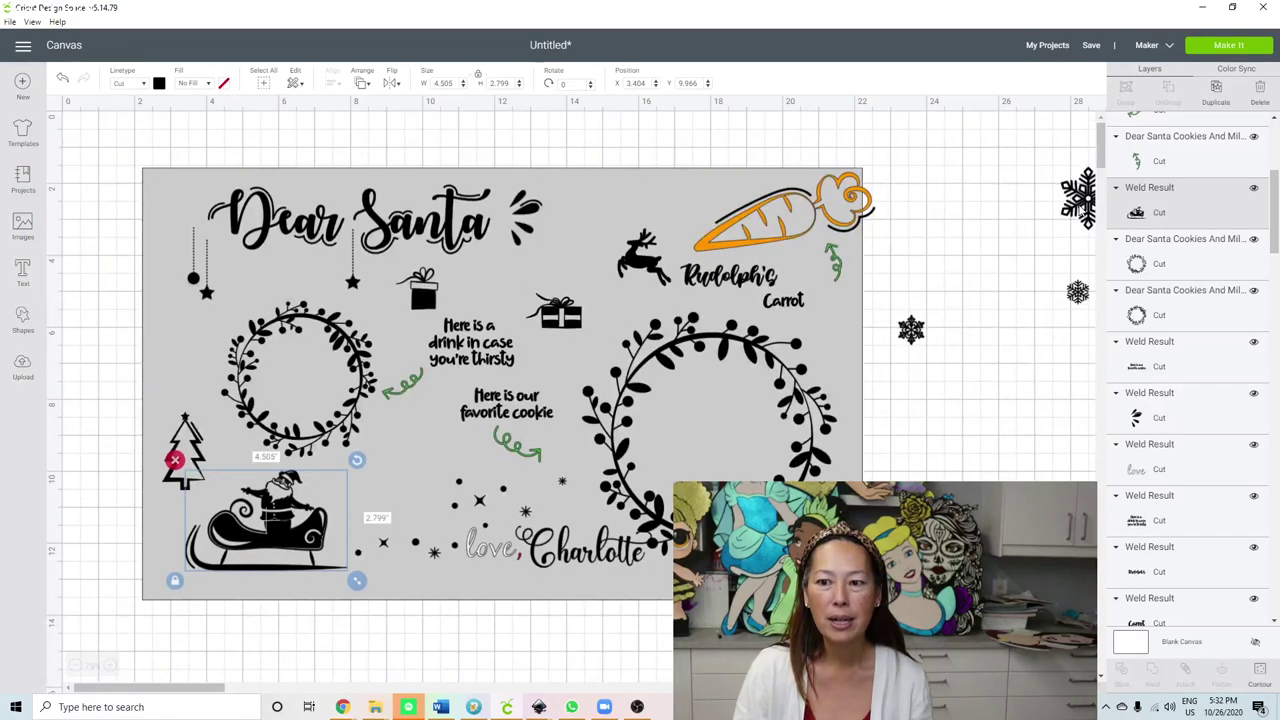
left_click(1080, 200)
left_click_drag(1080, 200, 1060, 221)
left_click_drag(925, 365, 905, 520)
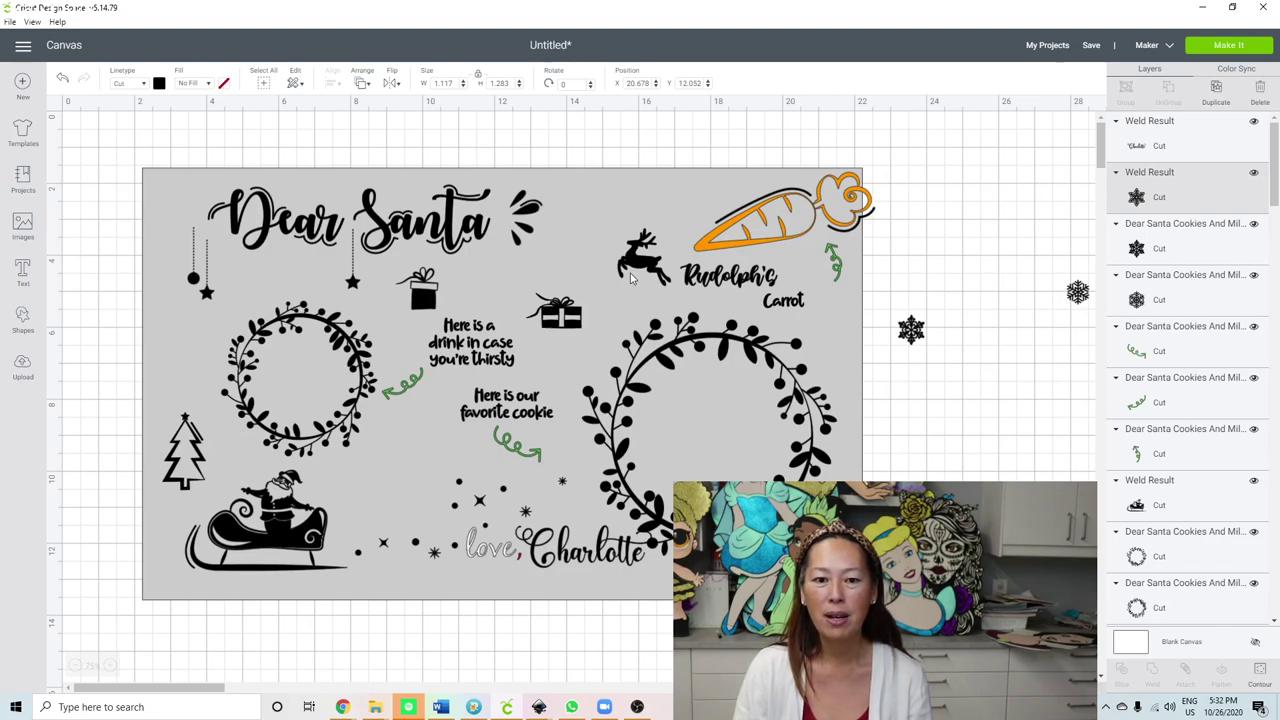
Step: Move the smallest snowflake just above the other snowflake outside the rectangle, to about X 23.18, Y 4.76
left_click(910, 335)
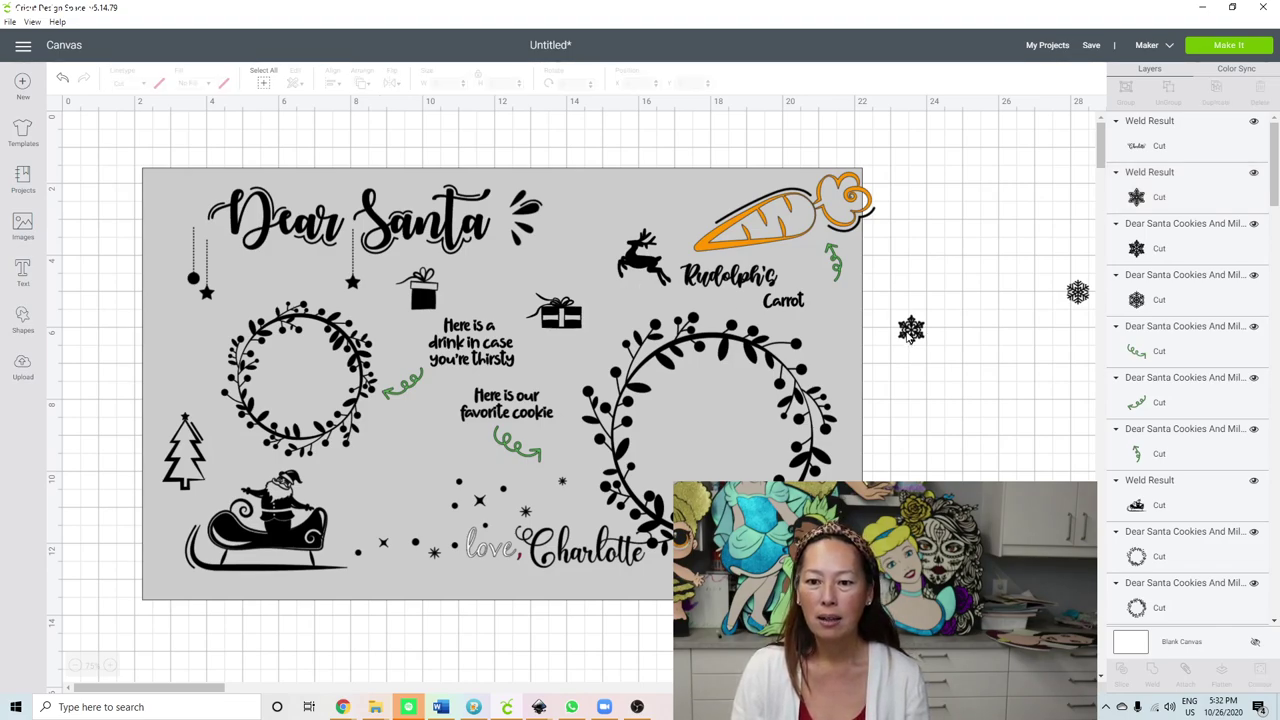
left_click(910, 335)
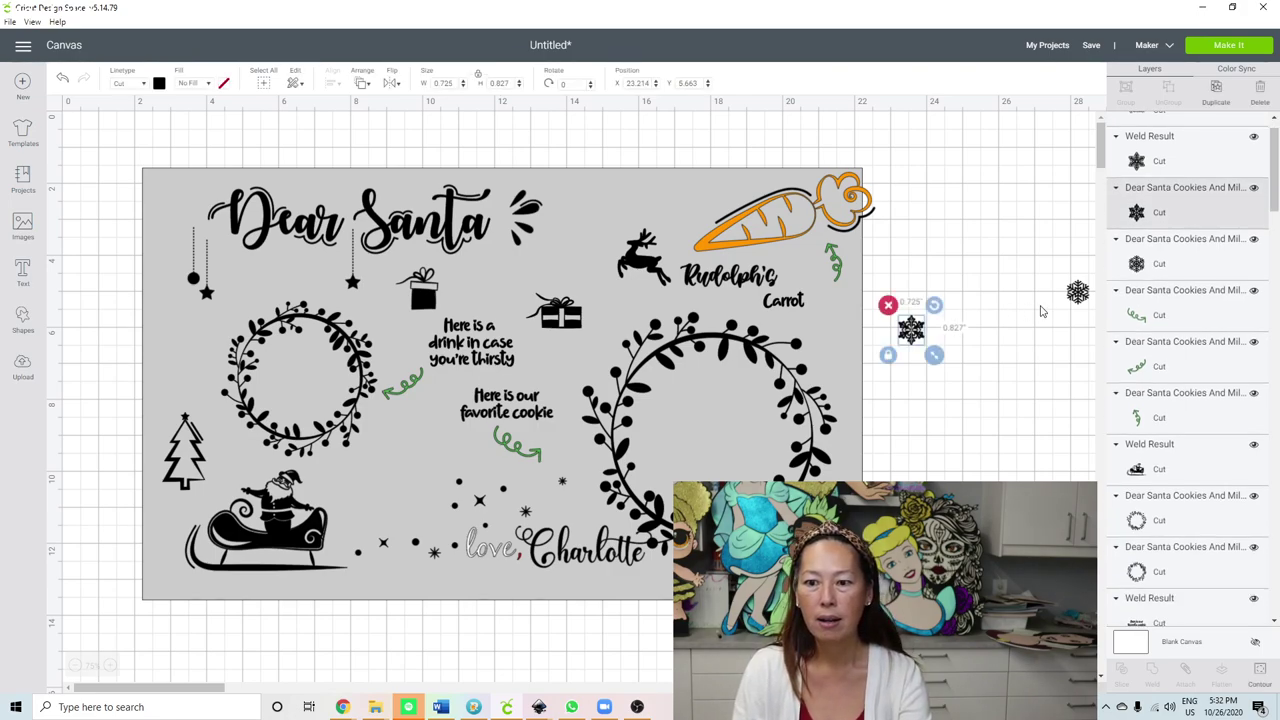
left_click(1077, 291)
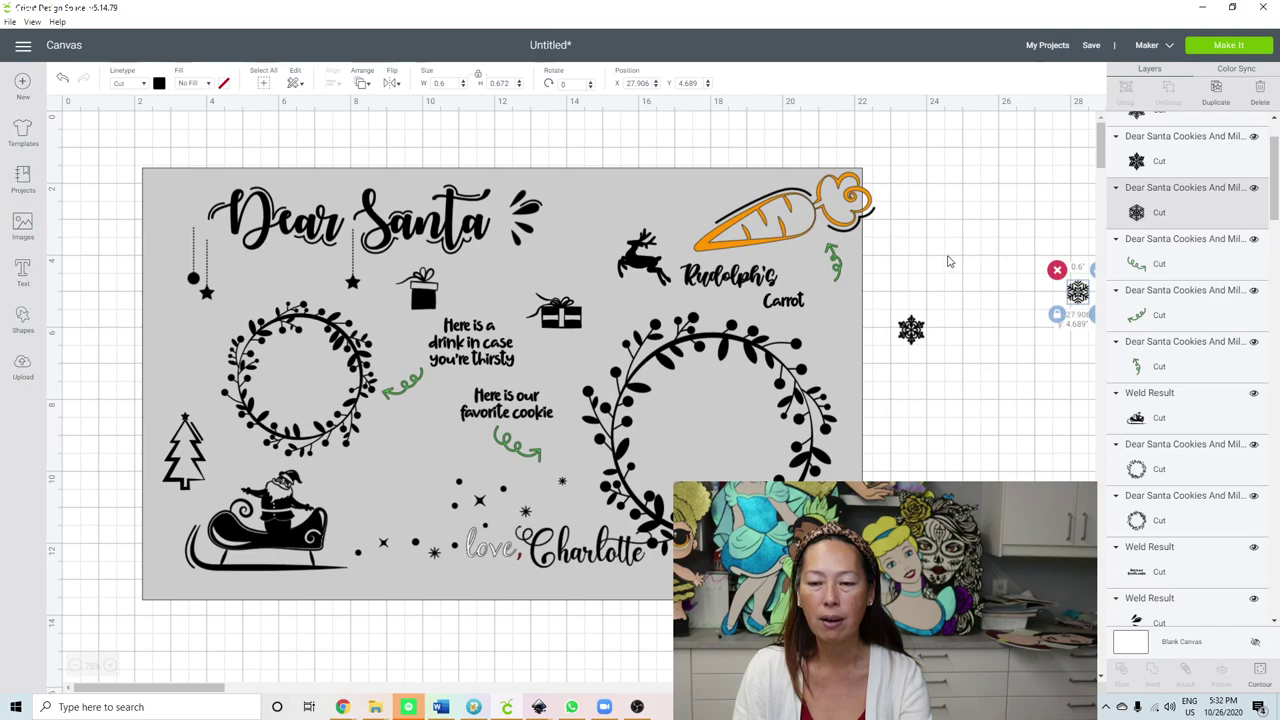
left_click_drag(1077, 291, 978, 284)
left_click_drag(897, 264, 784, 266)
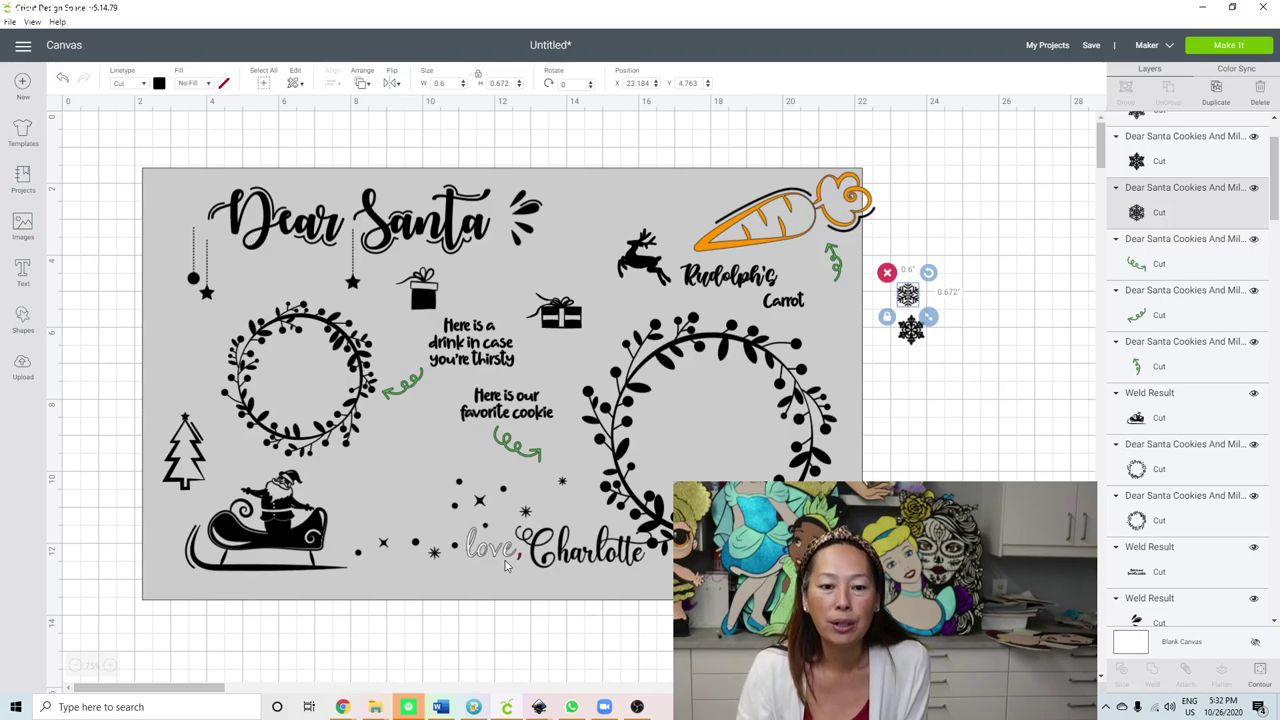
Step: Move the carrot fully inside the rectangle's upper-right corner, to about X 16.93, Y 1.77
scroll(505, 566, "down", 3)
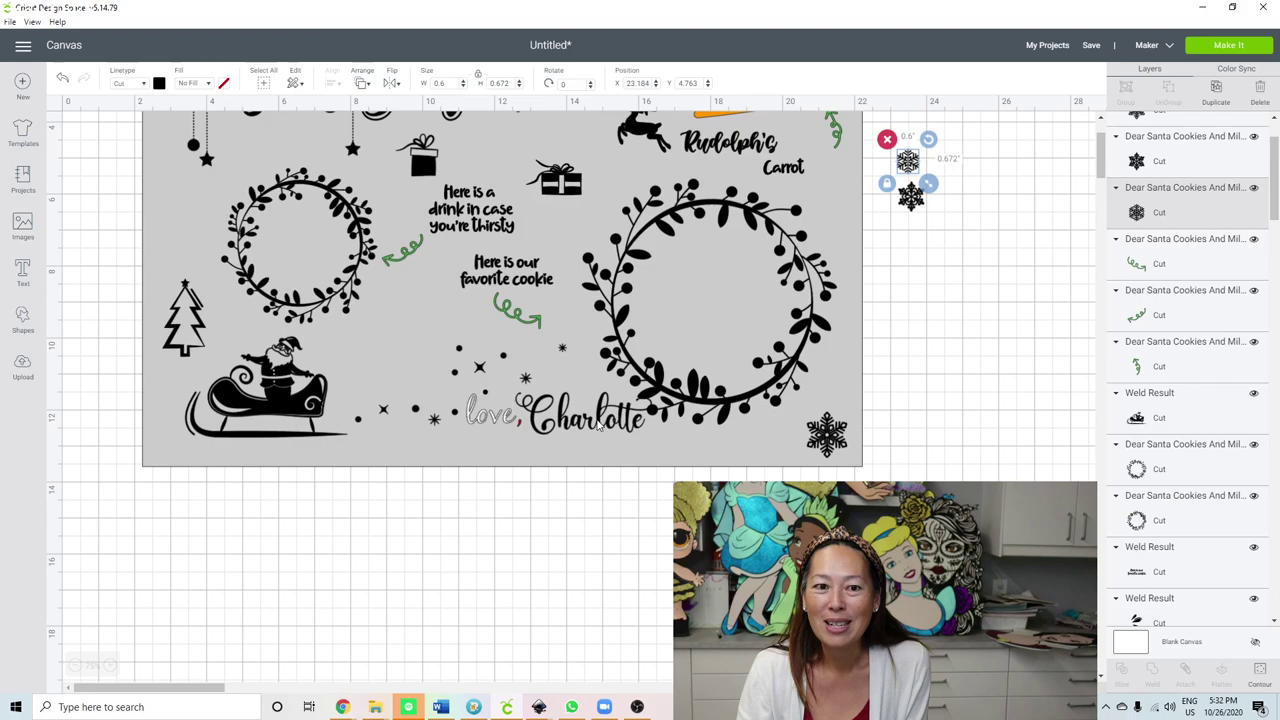
scroll(598, 425, "up", 3)
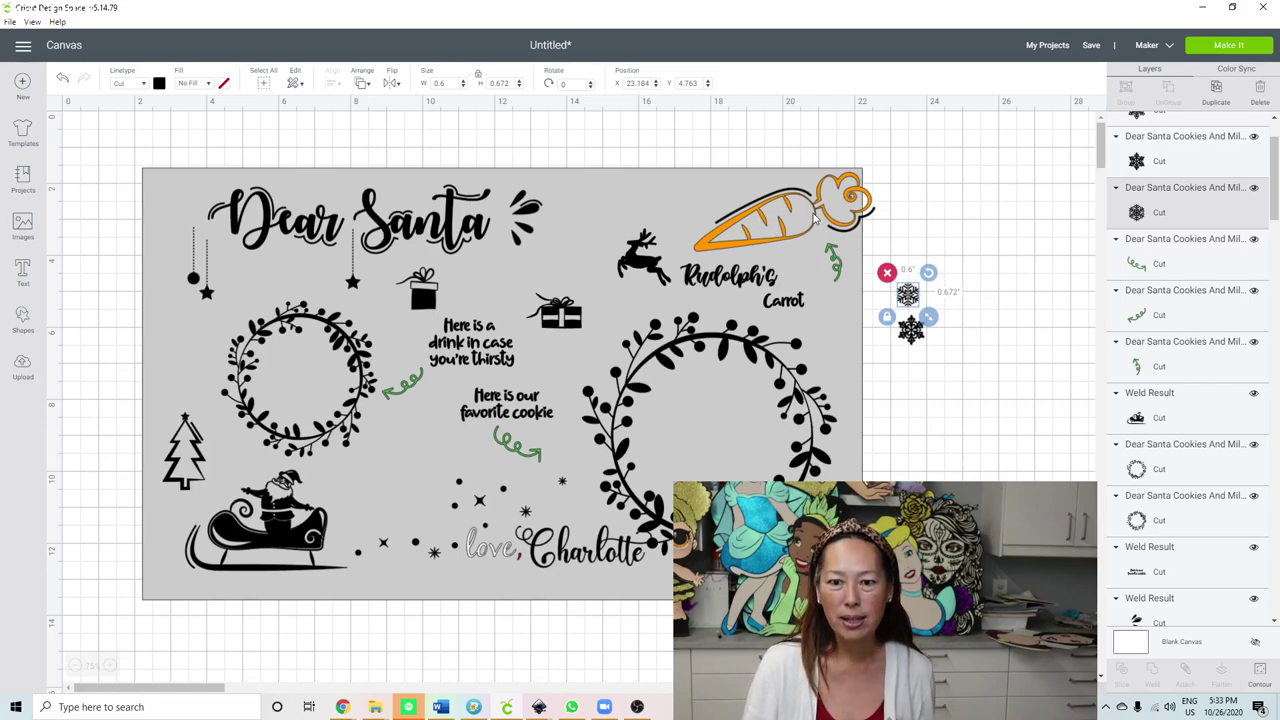
left_click_drag(815, 218, 779, 223)
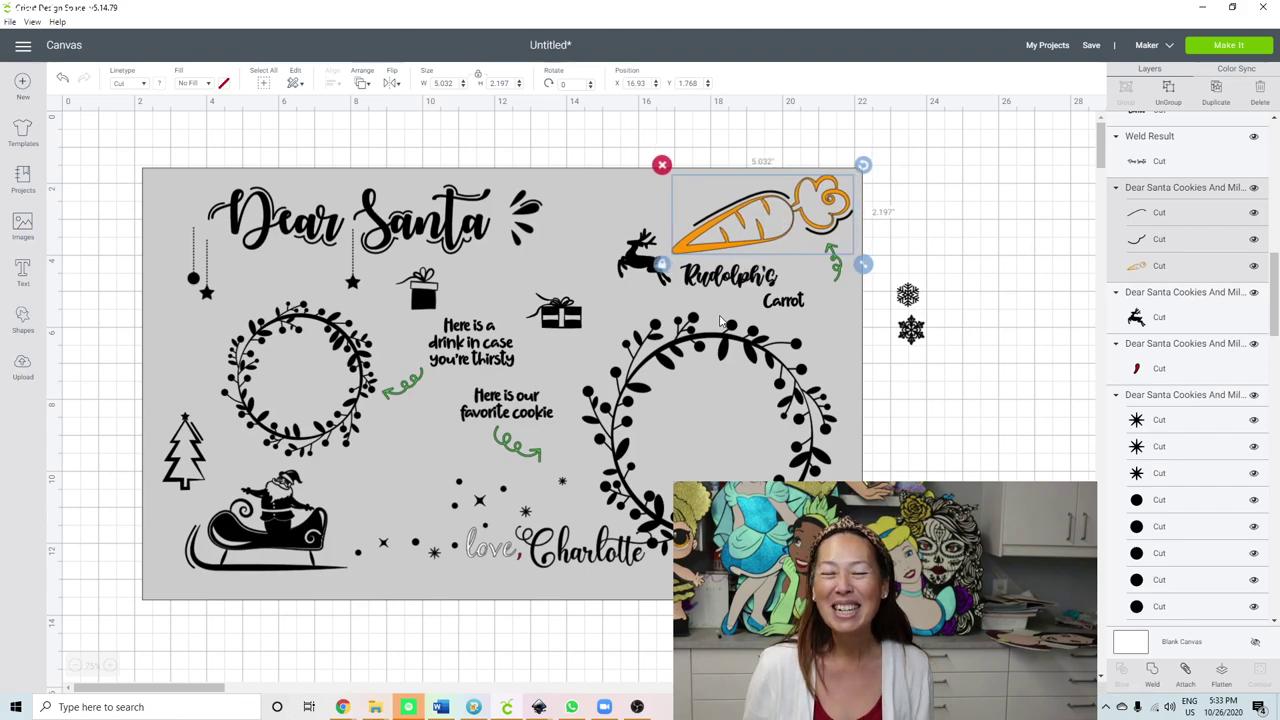